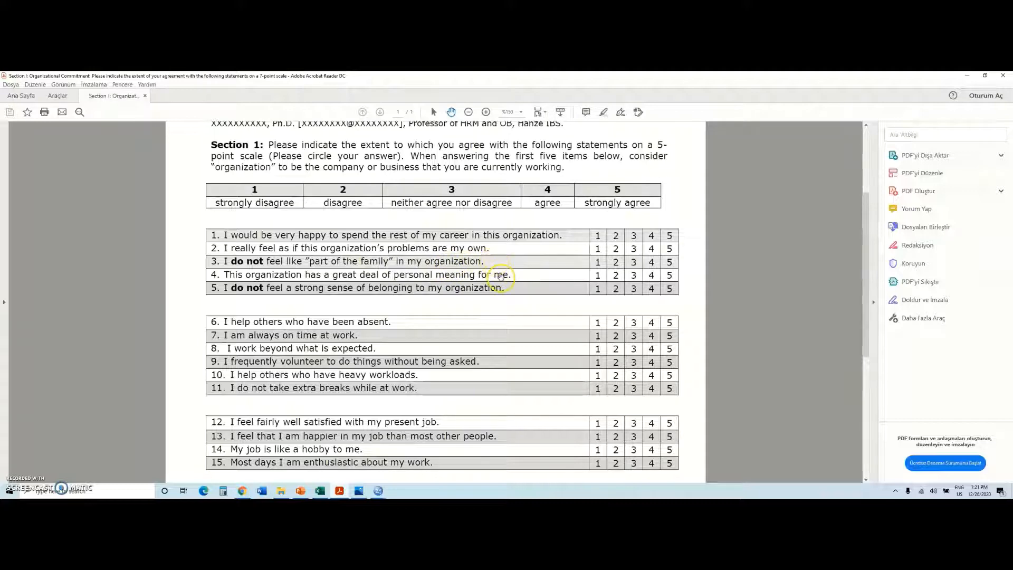
# Review the questionnaire's 5-point scale, its 15 statements and the Section II demographic questions.
pyautogui.moveTo(421, 285); pyautogui.dragTo(414, 240)
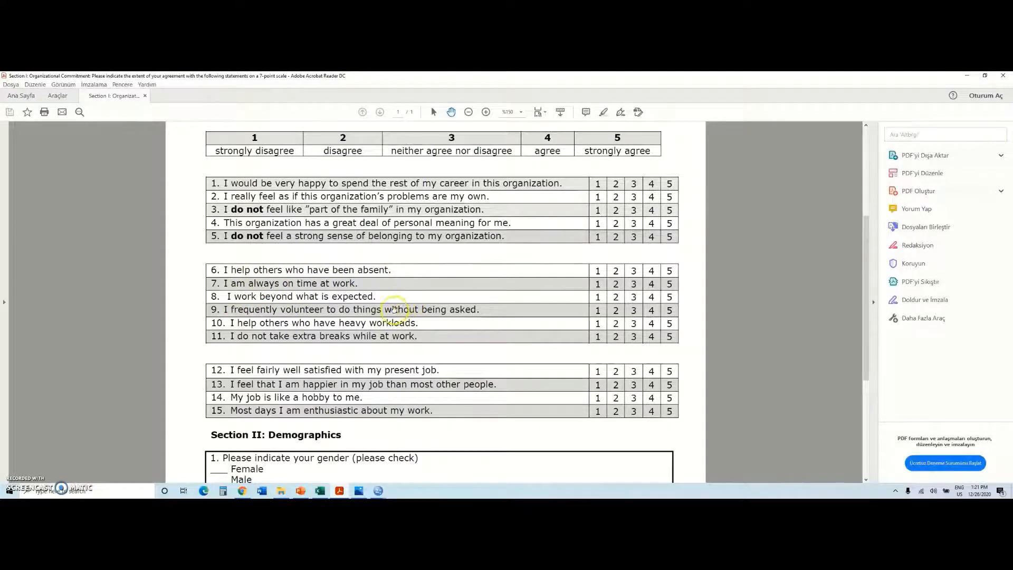
pyautogui.scroll(1, 429, 294)
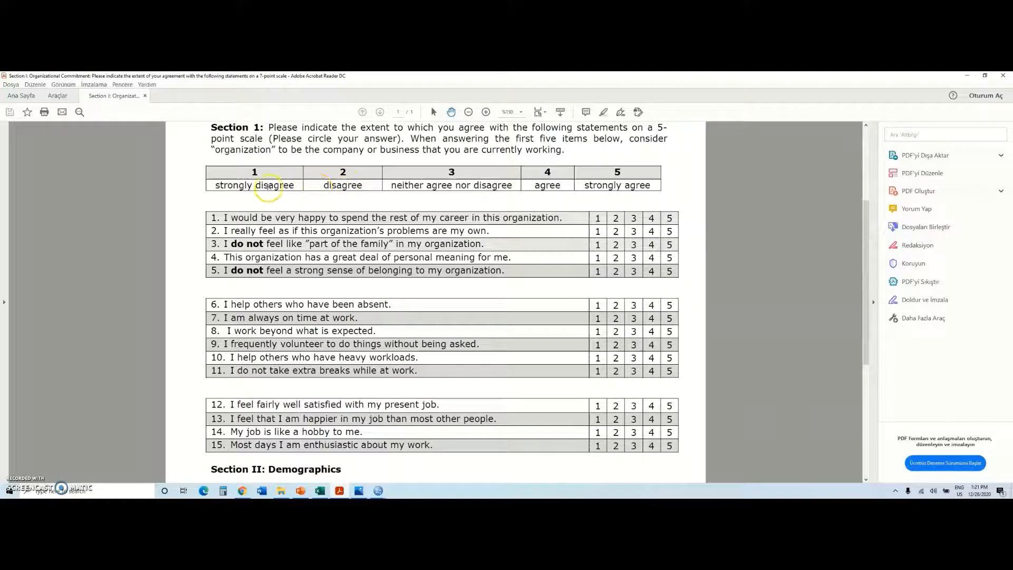
pyautogui.scroll(-1, 356, 356)
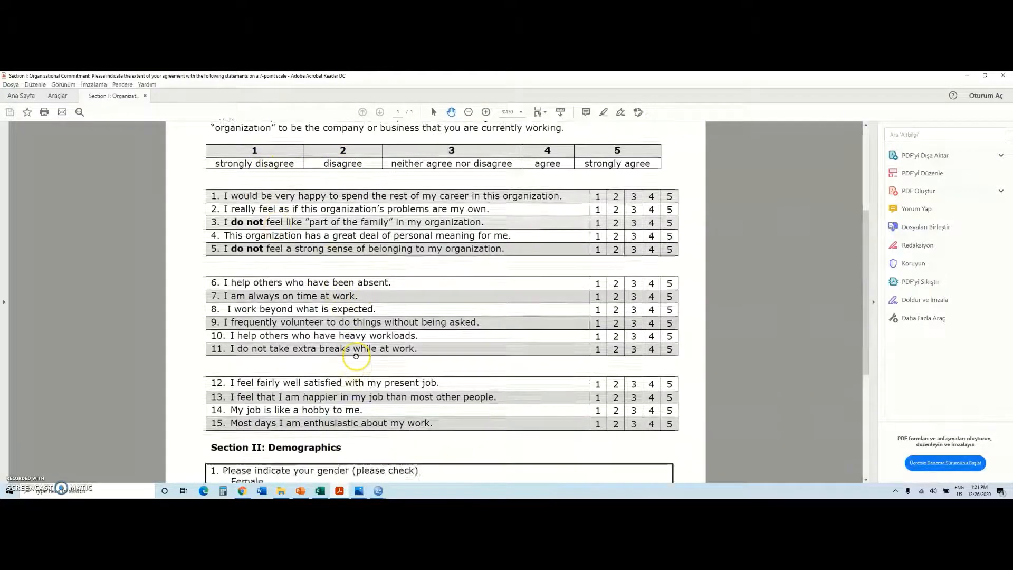
pyautogui.scroll(-3, 356, 356)
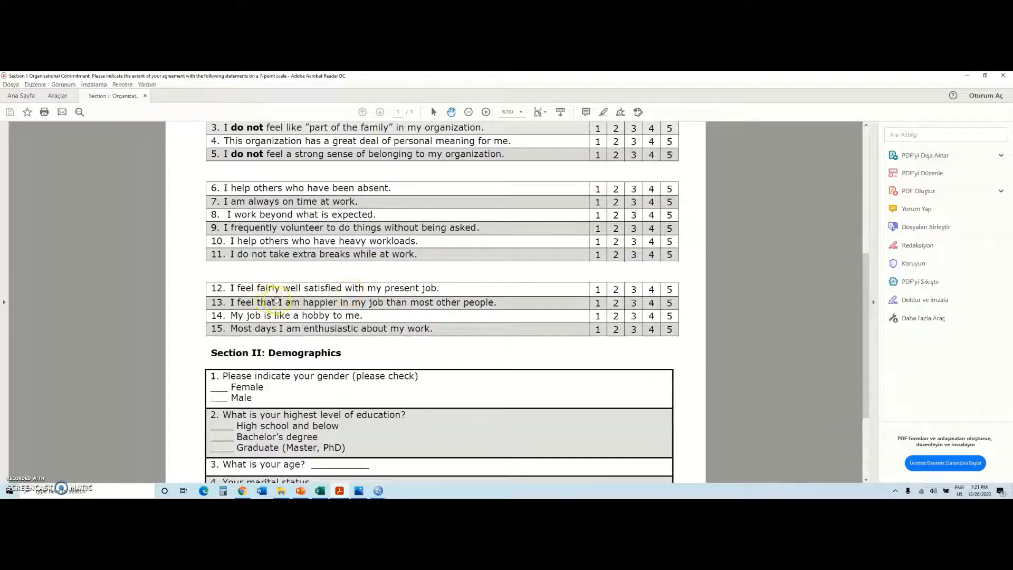
pyautogui.scroll(-3, 423, 242)
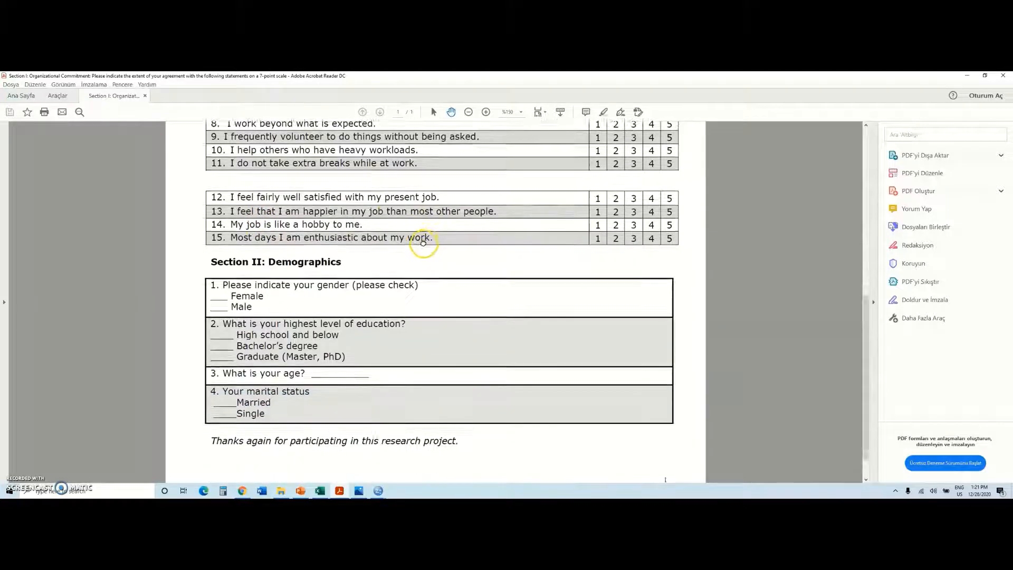
pyautogui.scroll(-1, 371, 311)
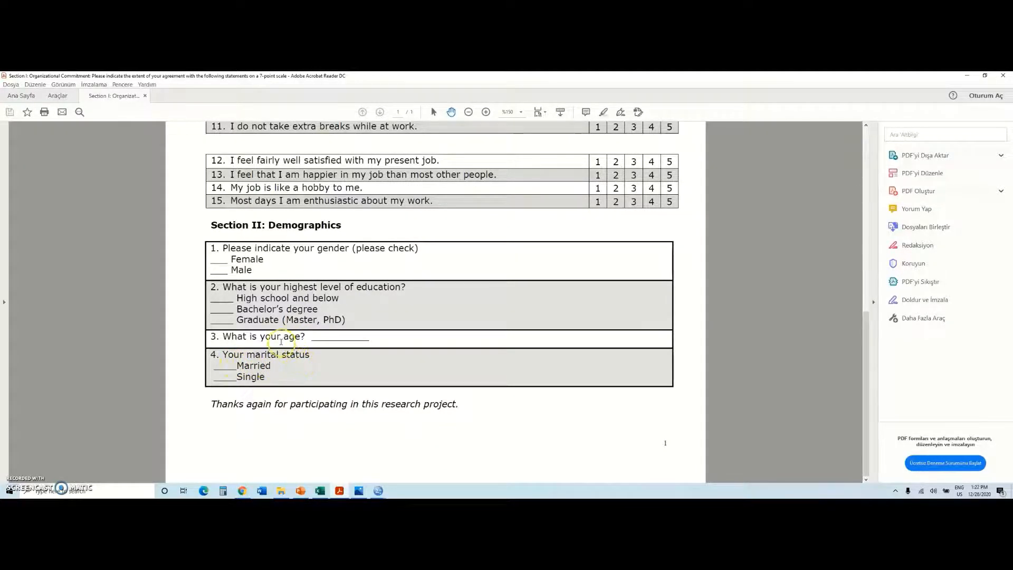
pyautogui.scroll(3, 317, 370)
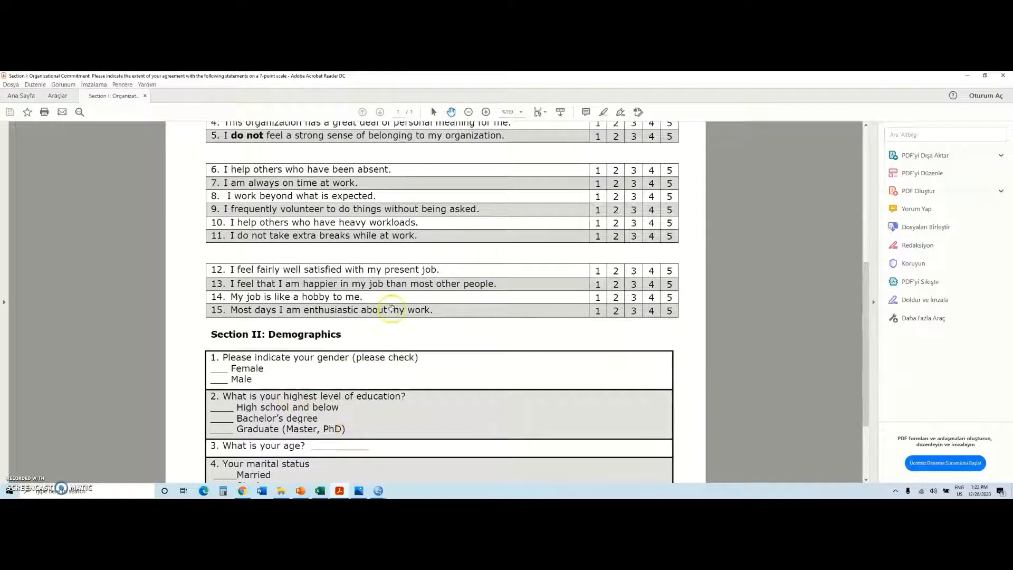
pyautogui.scroll(3, 391, 307)
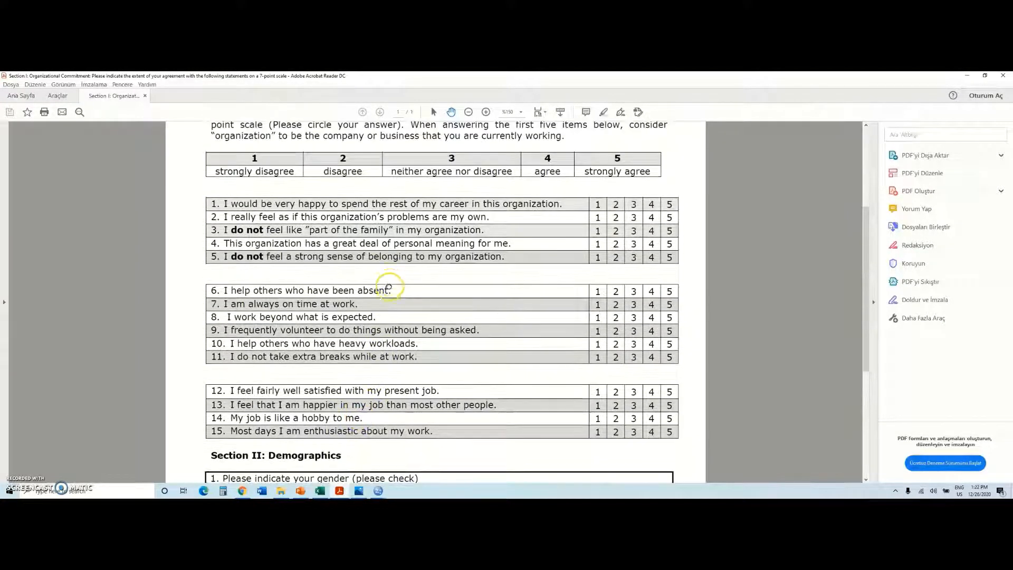
pyautogui.scroll(1, 369, 321)
pyautogui.scroll(-2, 369, 267)
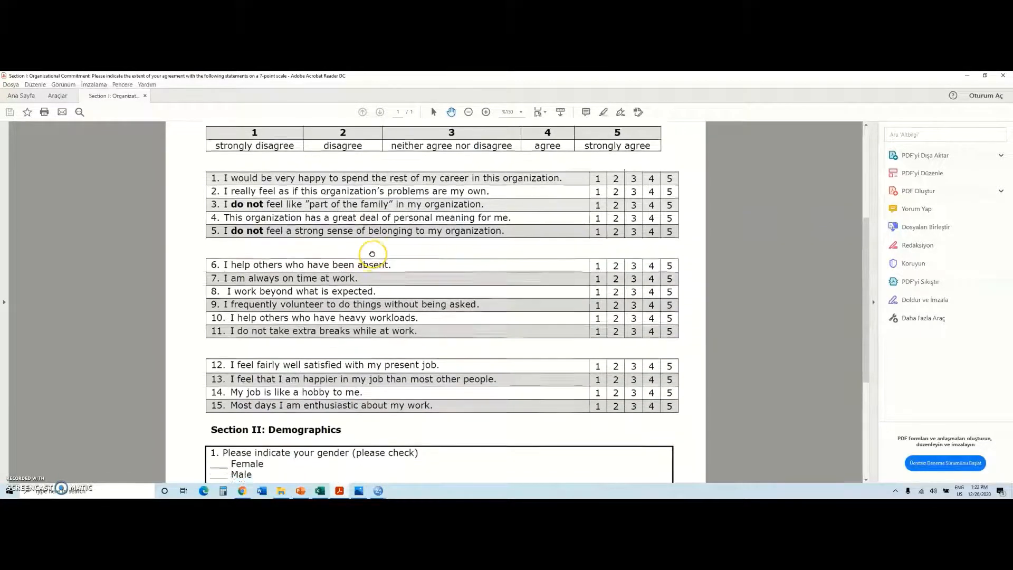
pyautogui.scroll(-1, 369, 248)
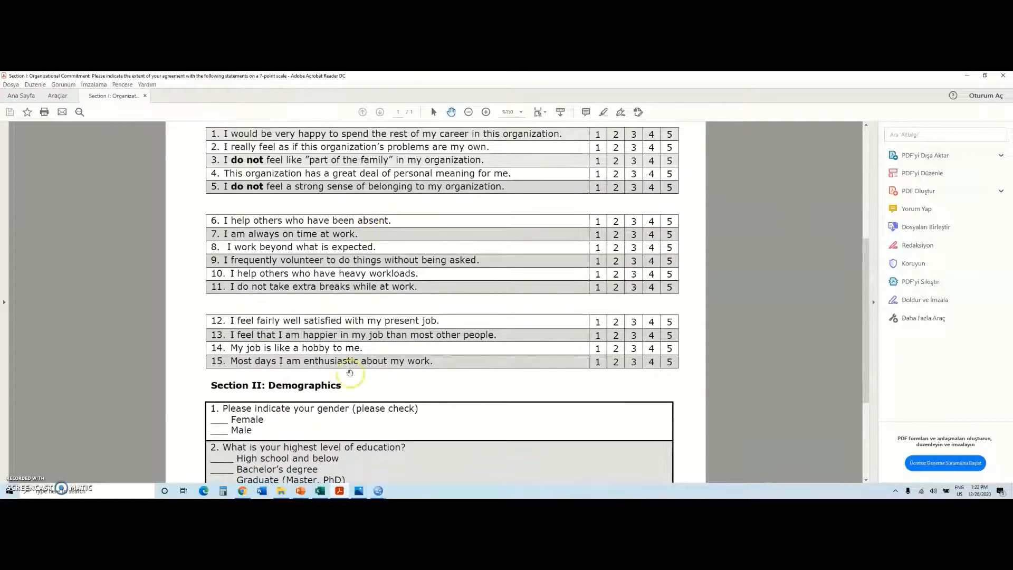
# Switch to the codebook1.jpg image in Photos and examine the constructs, answer codes and measurement levels.
pyautogui.moveTo(362, 493)
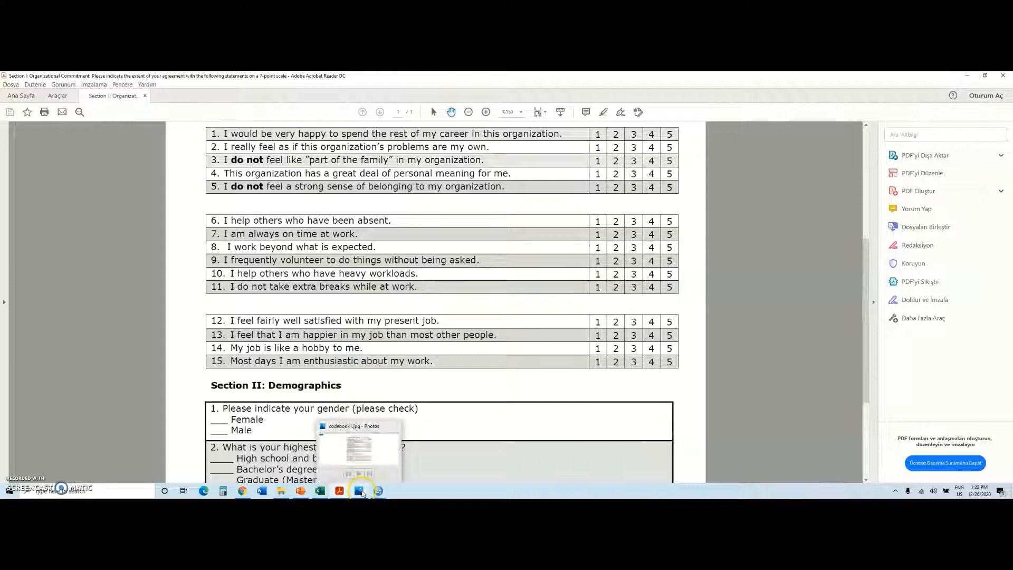
pyautogui.click(377, 450)
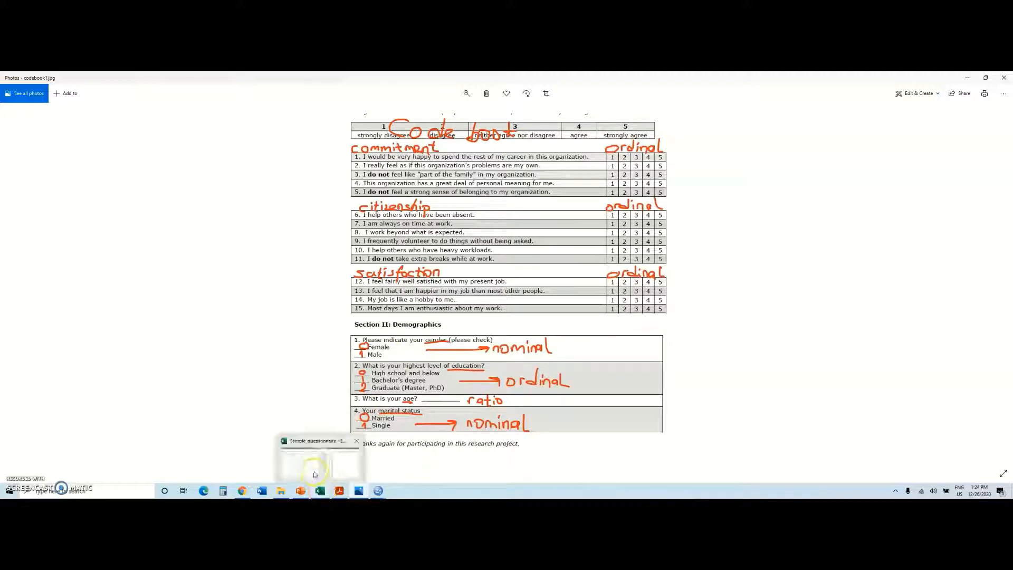
# Switch to the Sample_questionnaire workbook in Excel and look through the ID column down to the last respondent.
pyautogui.click(320, 491)
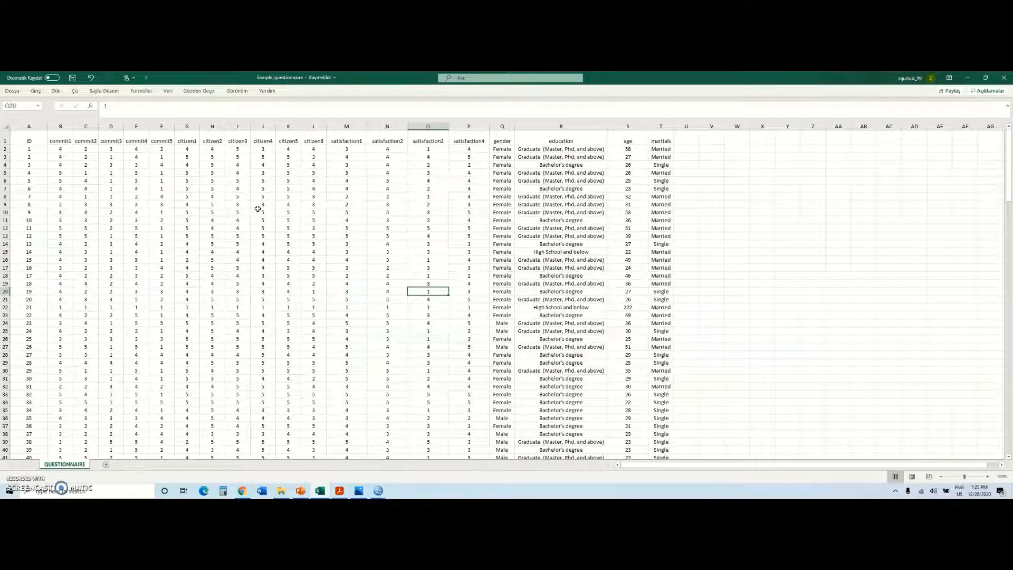
pyautogui.click(29, 165)
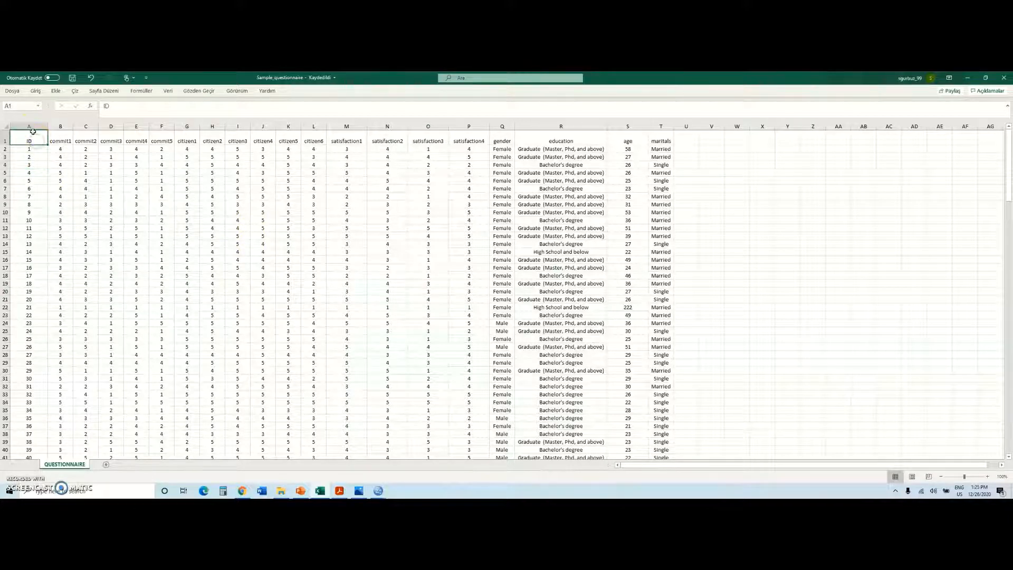
pyautogui.click(34, 127)
pyautogui.click(31, 148)
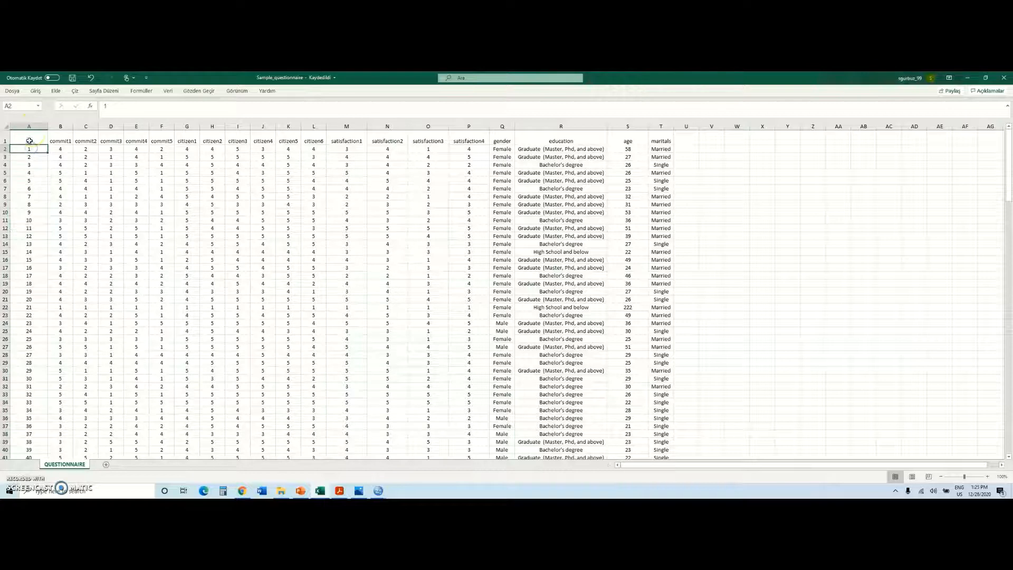
pyautogui.click(32, 172)
pyautogui.scroll(-13, 23, 269)
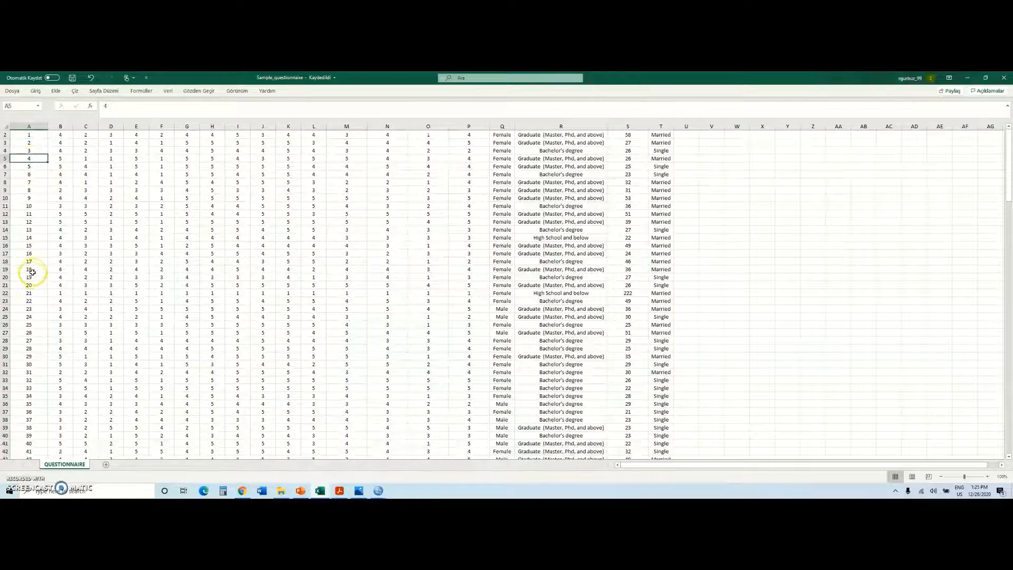
pyautogui.scroll(-20, 14, 314)
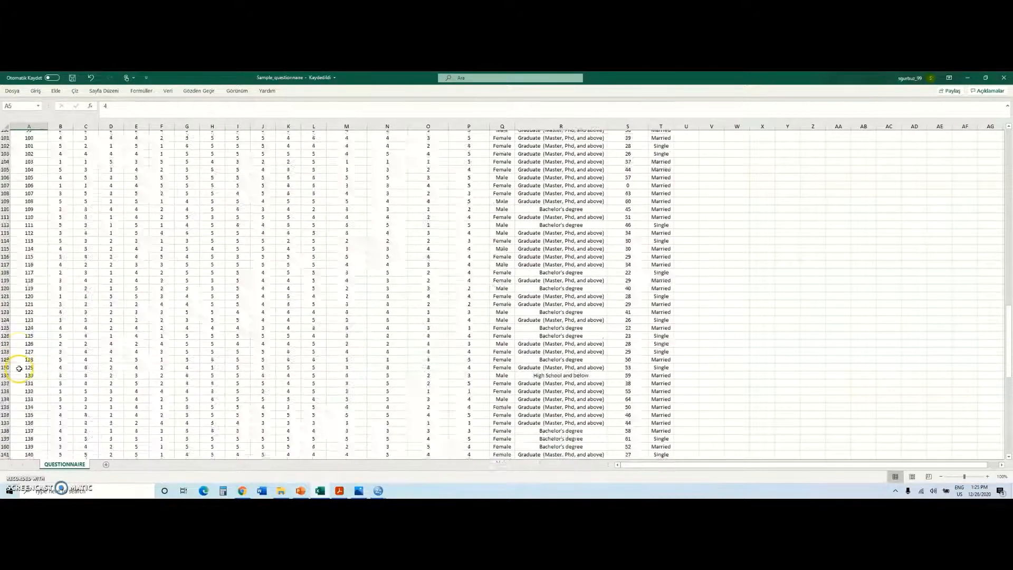
pyautogui.scroll(-1, 23, 383)
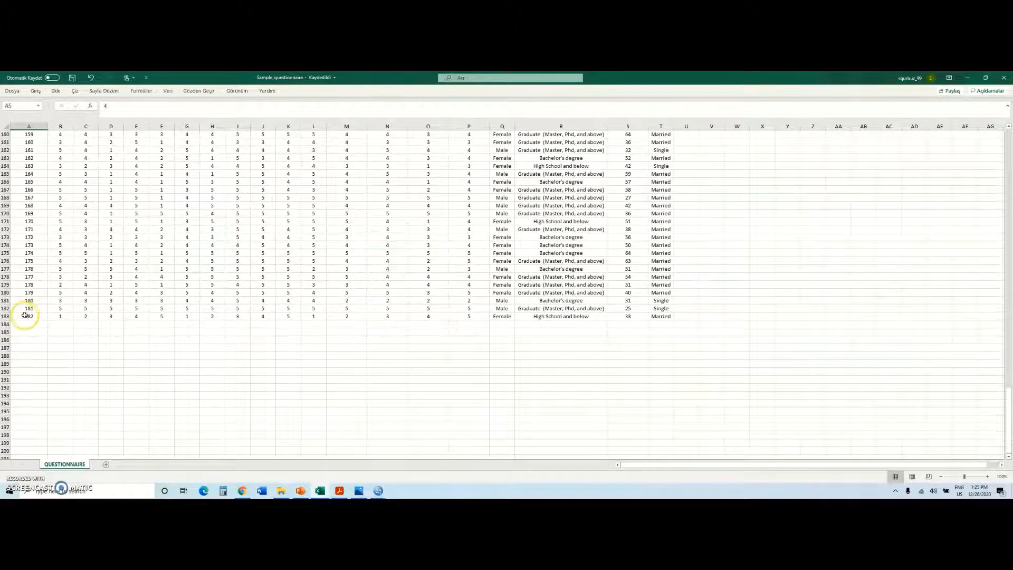
pyautogui.scroll(15, 27, 314)
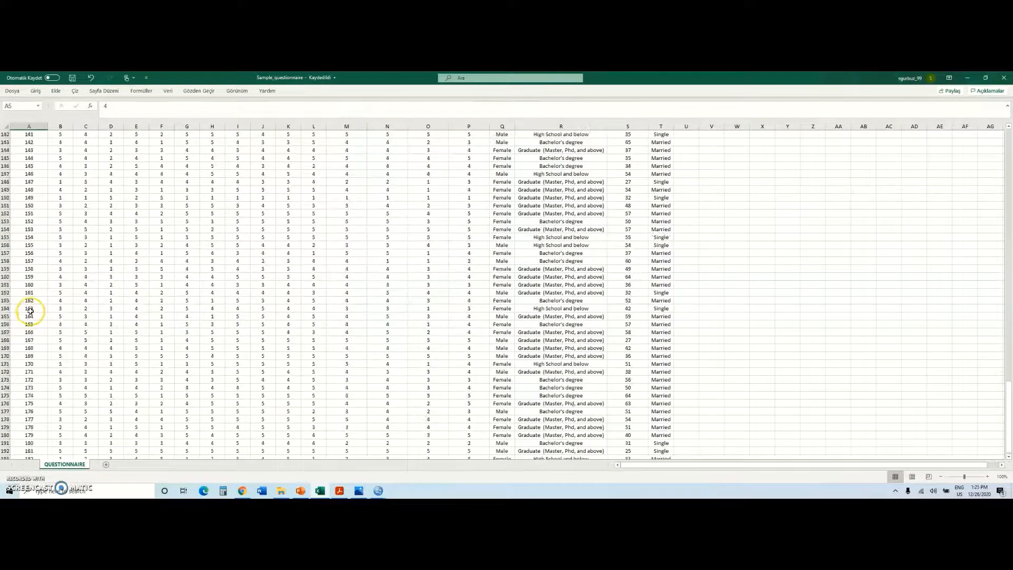
pyautogui.scroll(20, 31, 311)
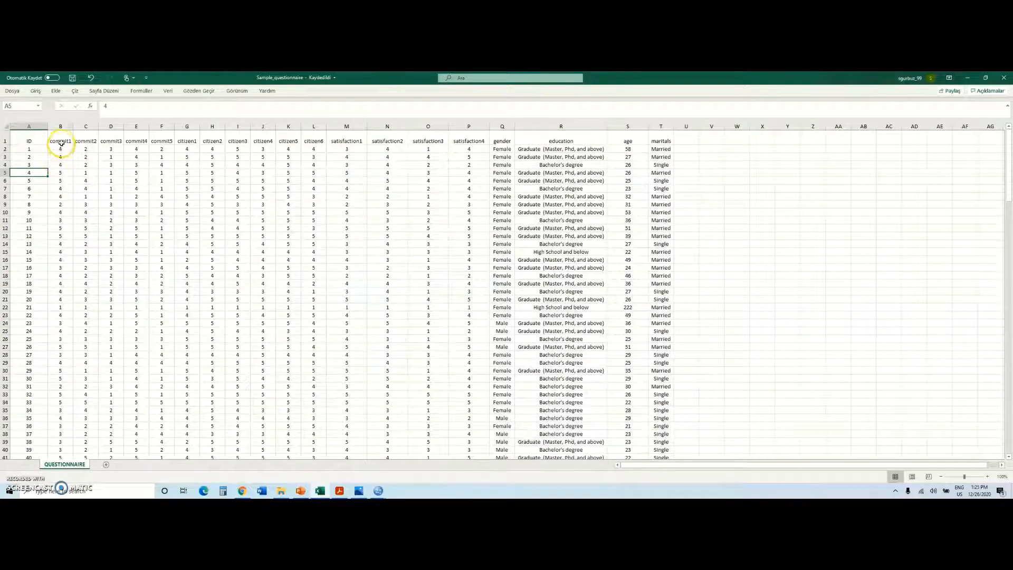
# Highlight the commit1 to commit5 columns and the citizen1 to citizen6 columns to inspect their responses.
pyautogui.click(60, 142)
pyautogui.moveTo(62, 127); pyautogui.dragTo(163, 125)
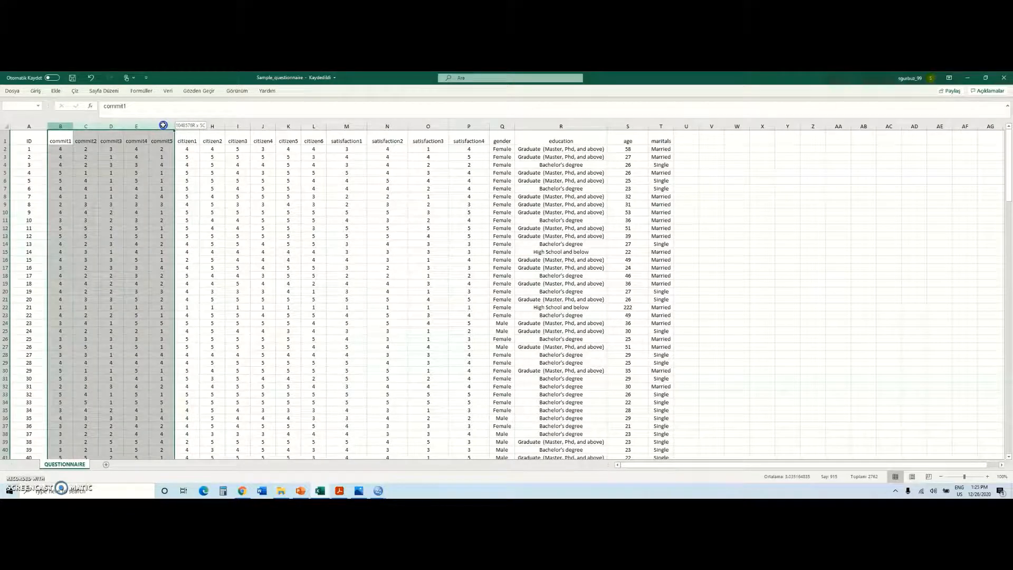
pyautogui.click(194, 147)
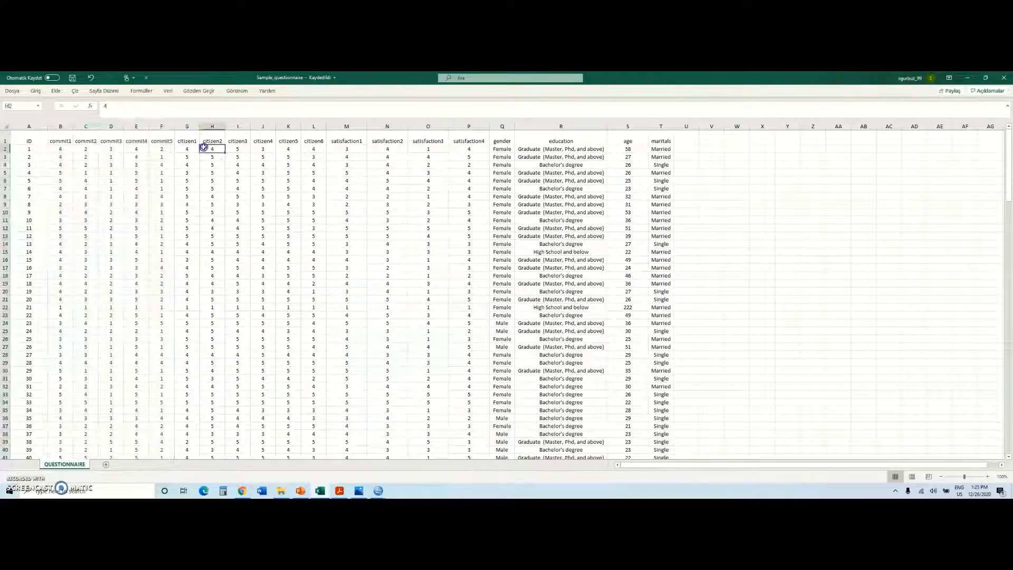
pyautogui.click(185, 126)
pyautogui.moveTo(185, 127); pyautogui.dragTo(313, 124)
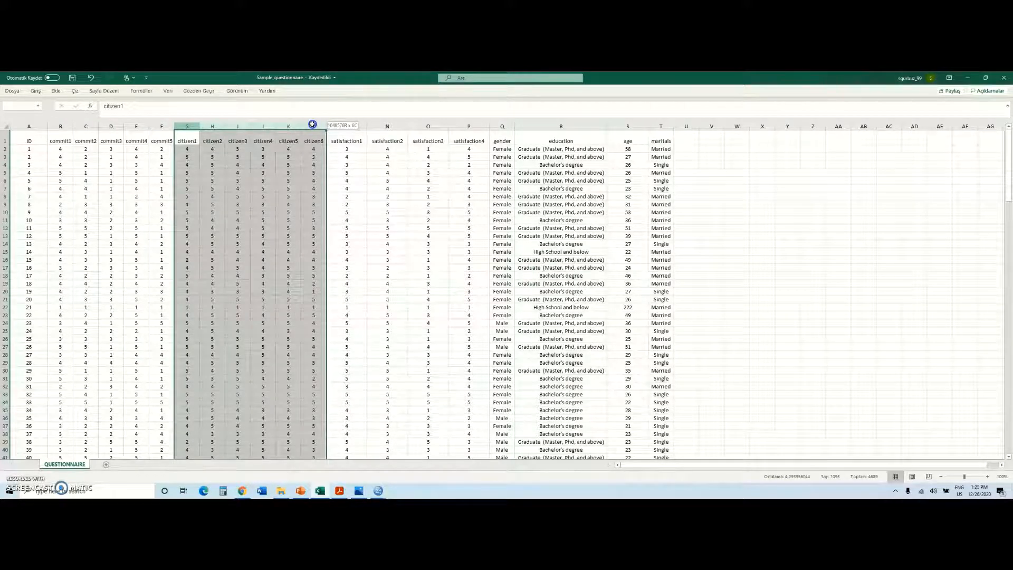
# Highlight the satisfaction1 to satisfaction4 columns to inspect the job satisfaction responses.
pyautogui.click(346, 162)
pyautogui.click(341, 128)
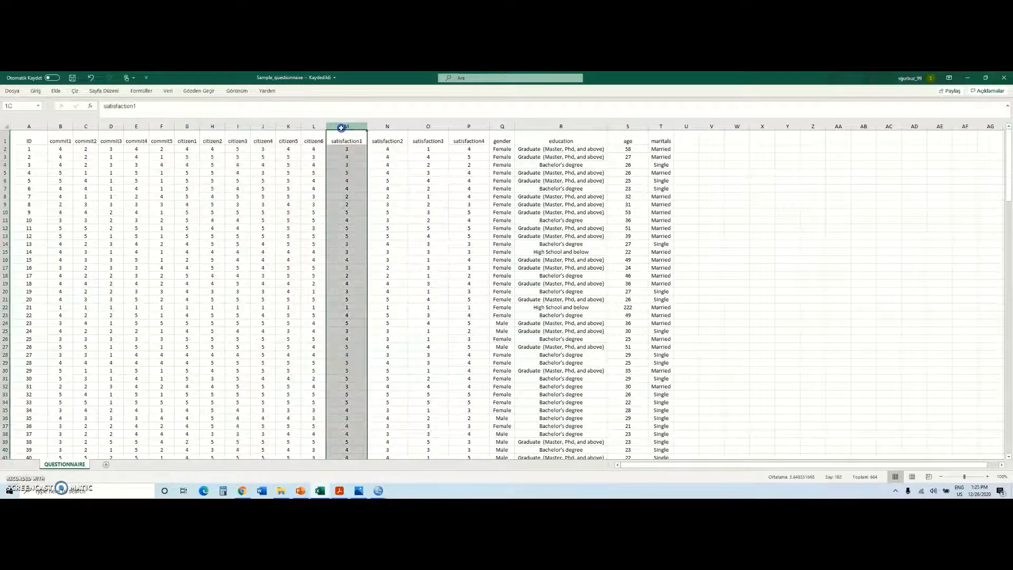
pyautogui.moveTo(341, 128); pyautogui.dragTo(457, 126)
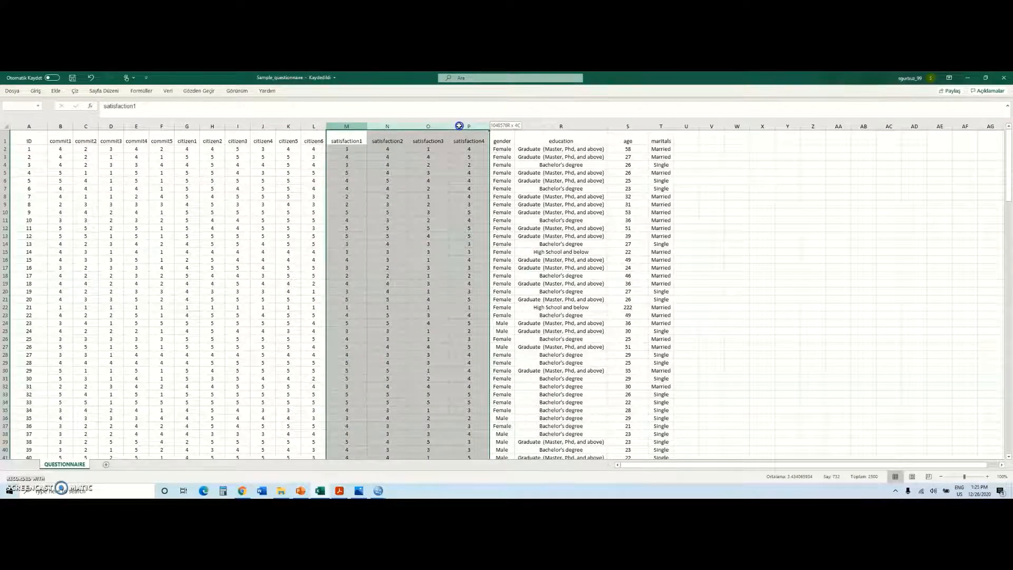
pyautogui.moveTo(459, 126); pyautogui.dragTo(459, 126)
pyautogui.click(450, 176)
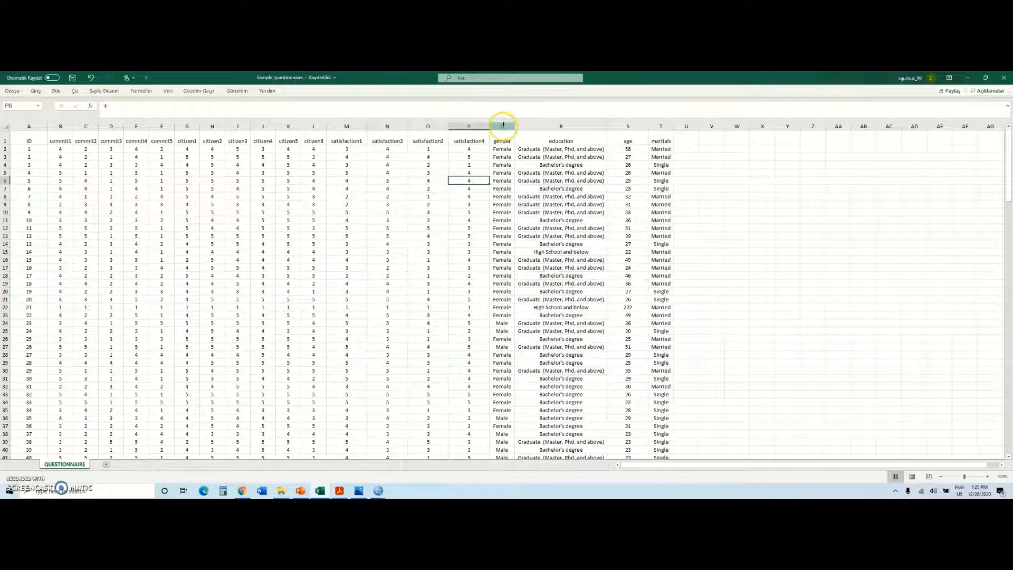
# Inspect the gender, education, age and maritals columns and scan through the response rows.
pyautogui.click(504, 126)
pyautogui.click(553, 126)
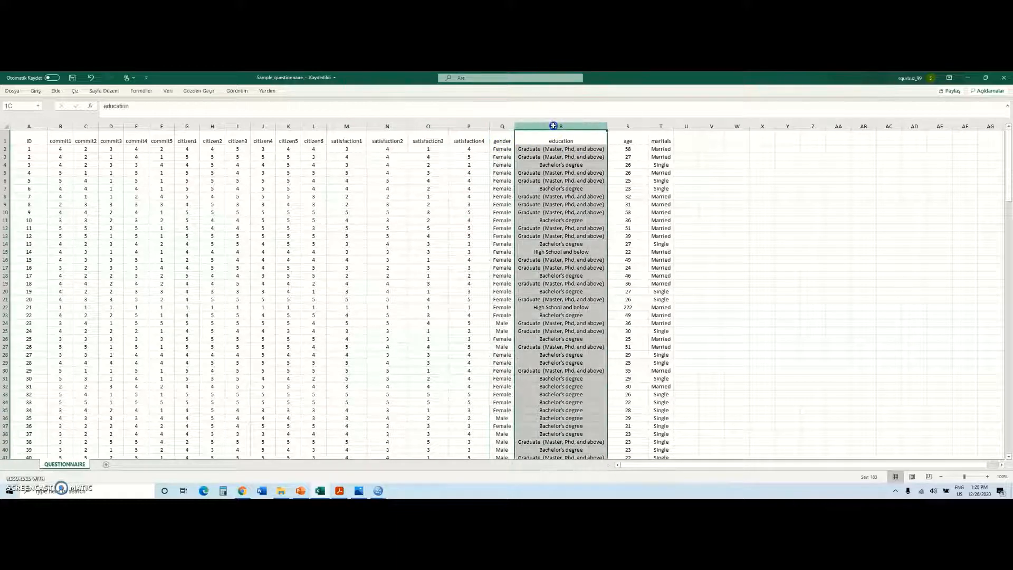
pyautogui.click(634, 126)
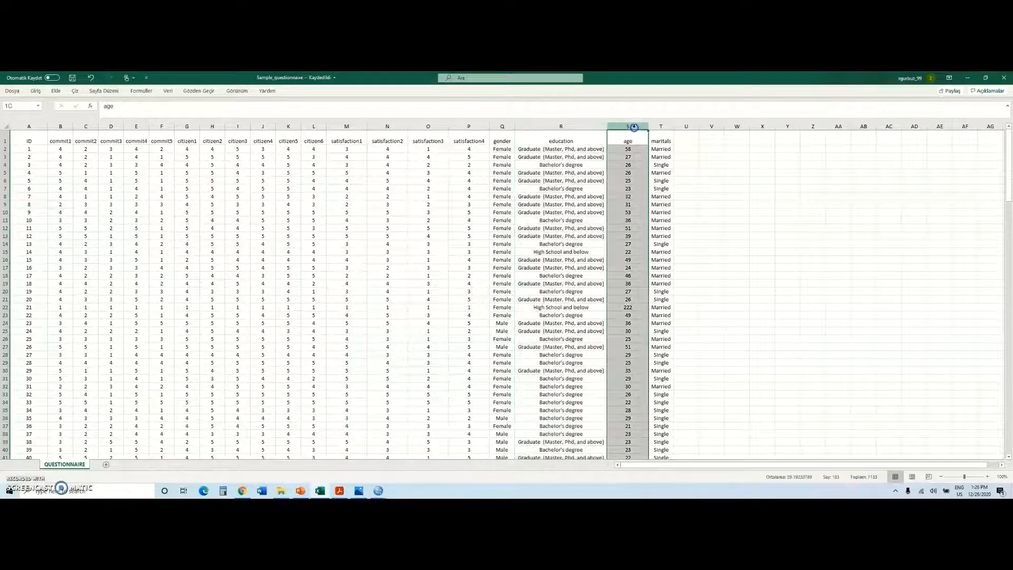
pyautogui.click(665, 126)
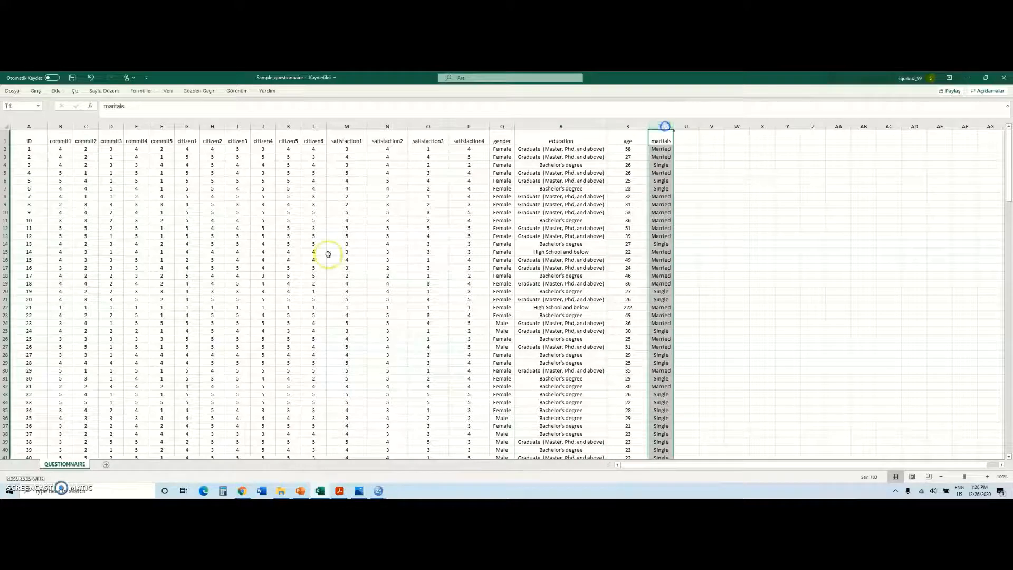
pyautogui.scroll(-5, 317, 259)
pyautogui.scroll(-4, 275, 290)
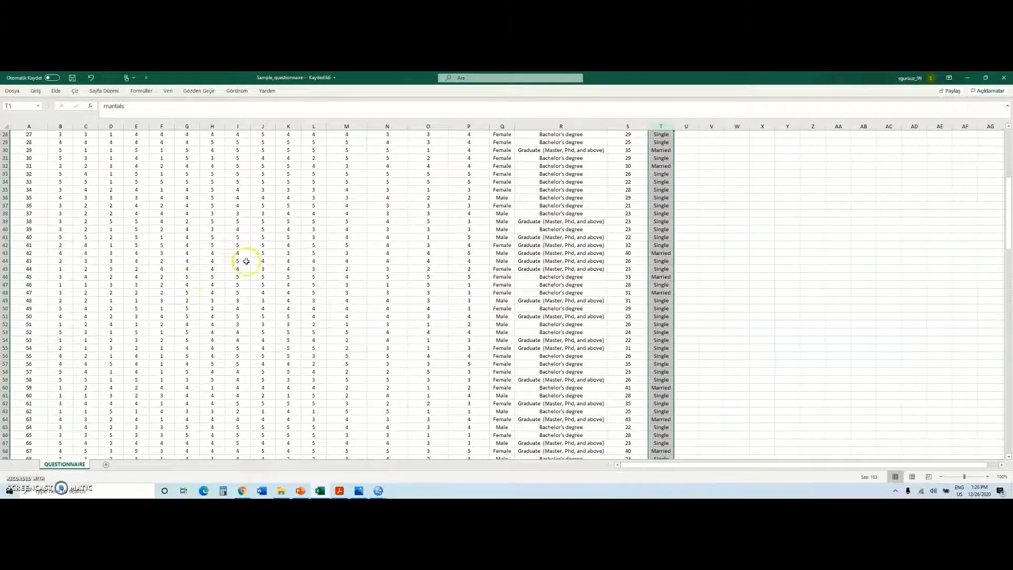
pyautogui.scroll(9, 312, 249)
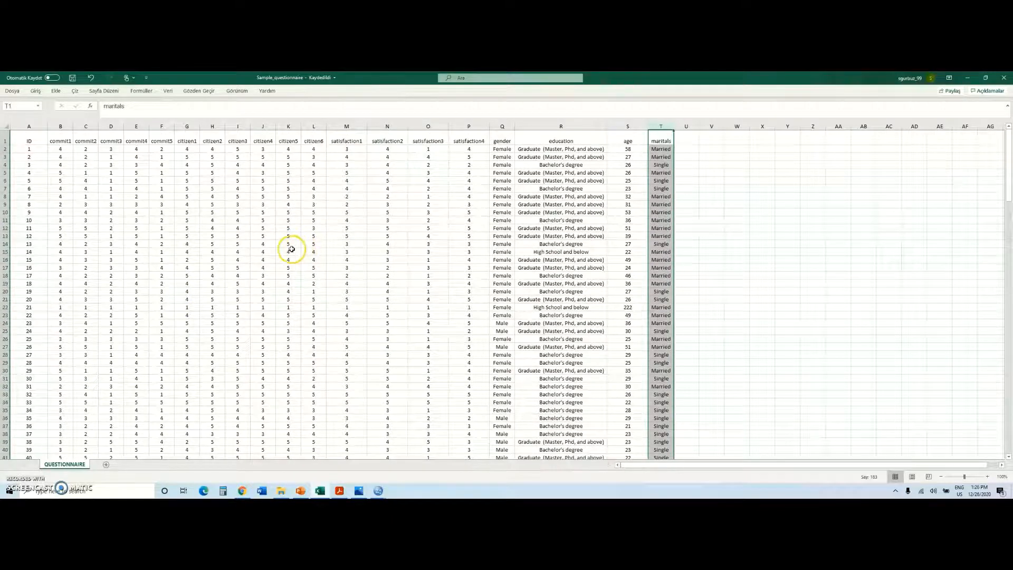
pyautogui.scroll(-10, 239, 286)
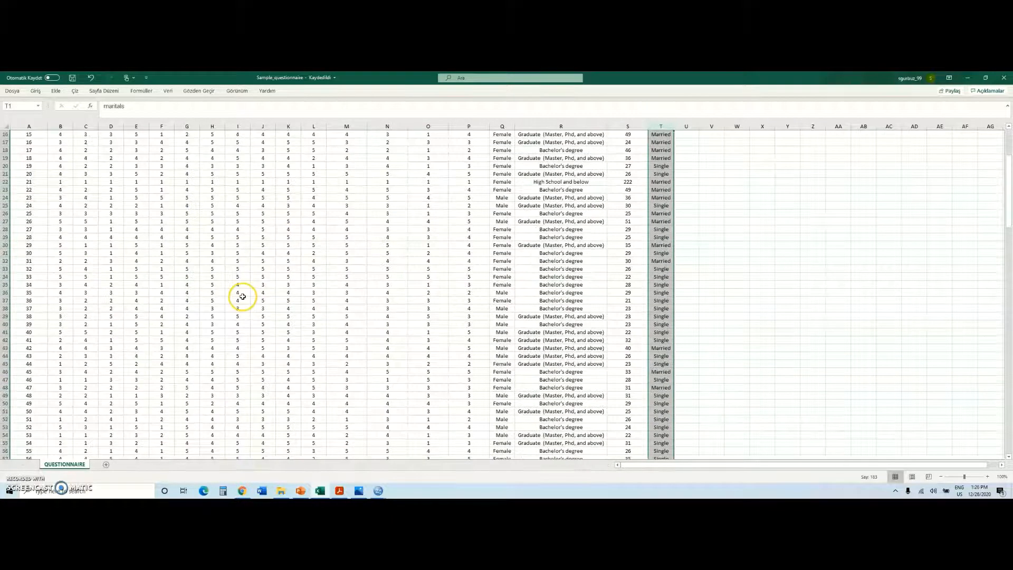
# Switch to the SPSS Data Editor and import the QUESTIONNAIRE worksheet of Sample_questionnaire.xlsx, reading variable names from the first row.
pyautogui.moveTo(377, 492)
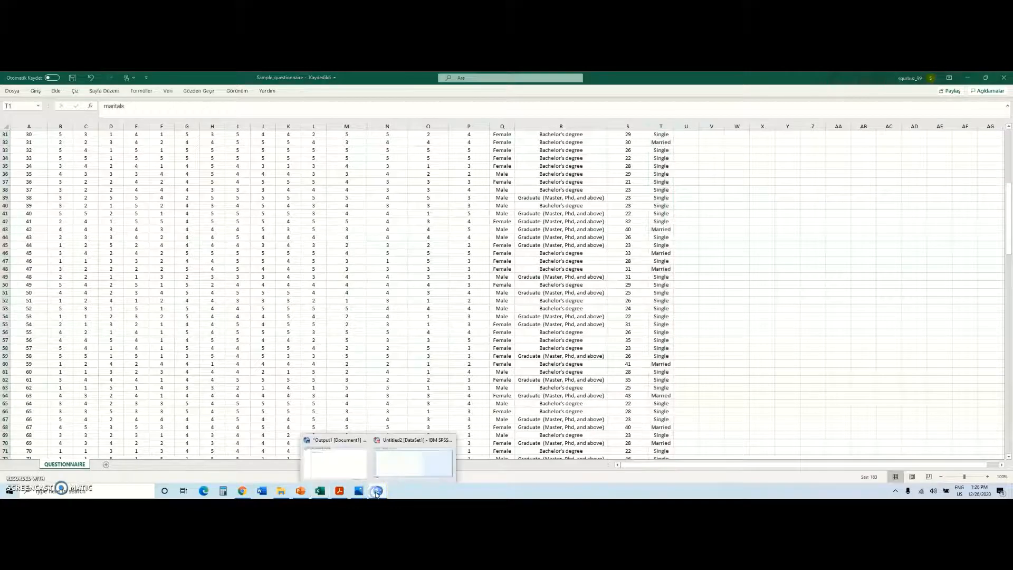
pyautogui.click(394, 473)
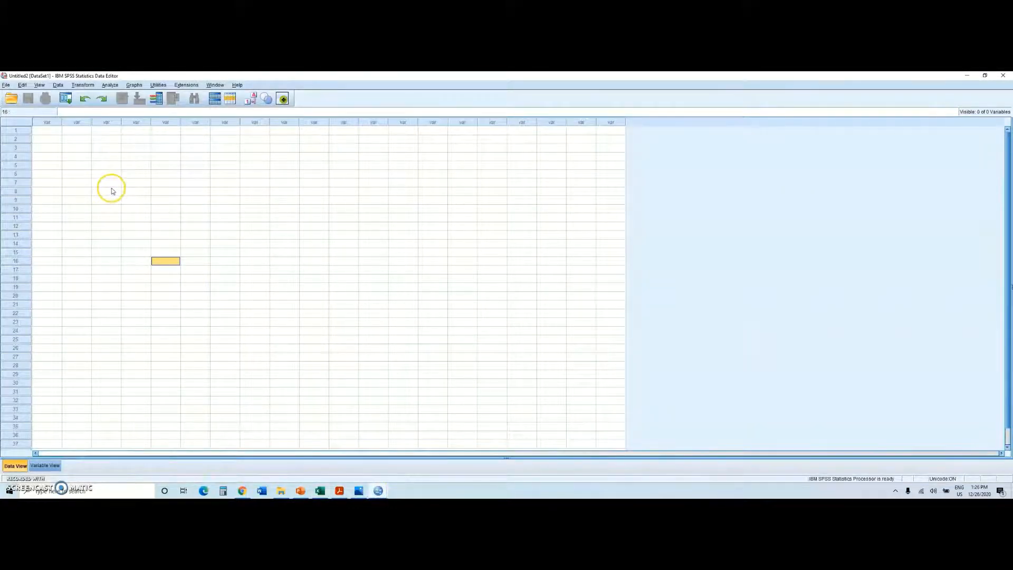
pyautogui.click(6, 84)
pyautogui.click(30, 114)
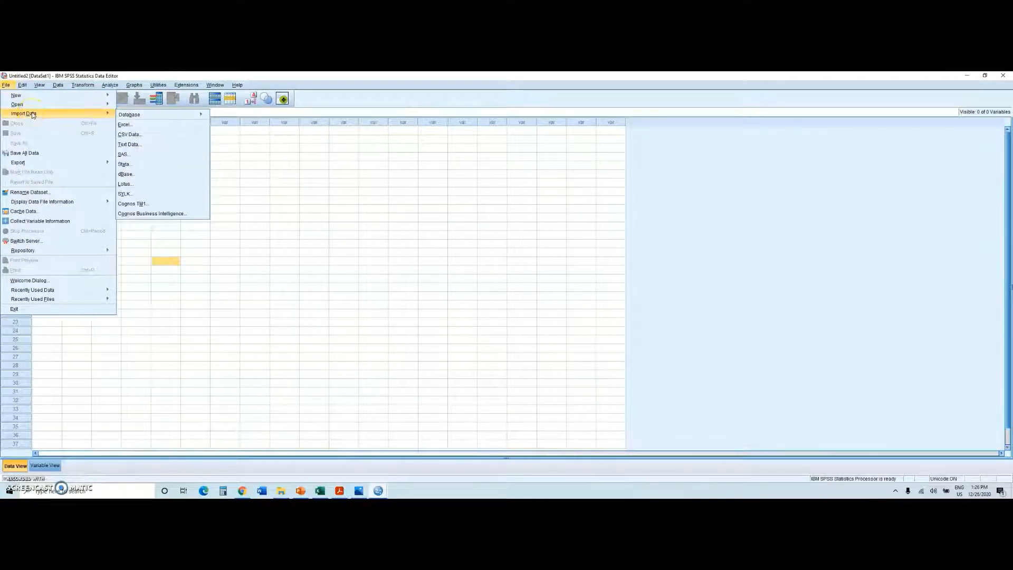
pyautogui.click(127, 125)
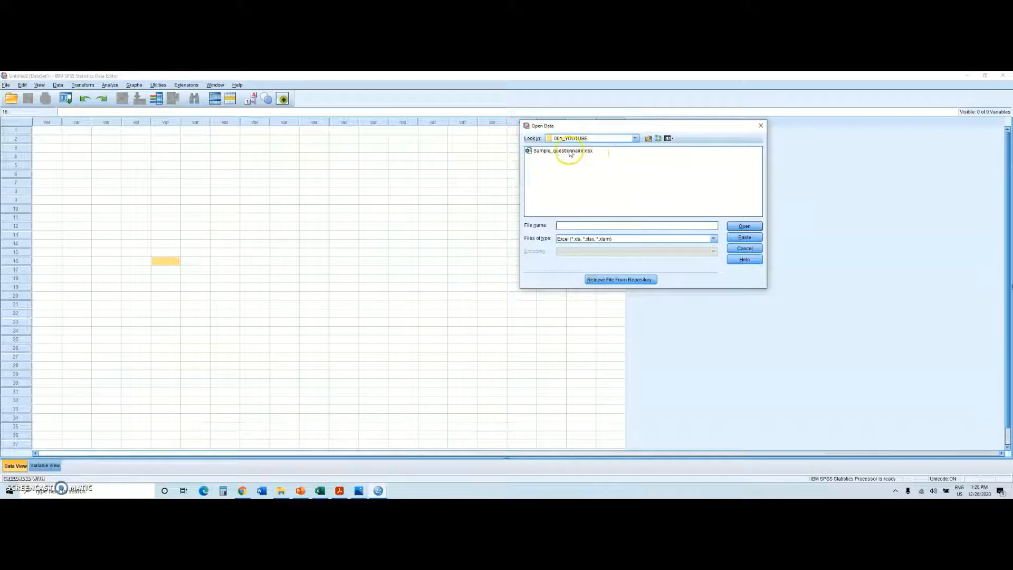
pyautogui.click(636, 138)
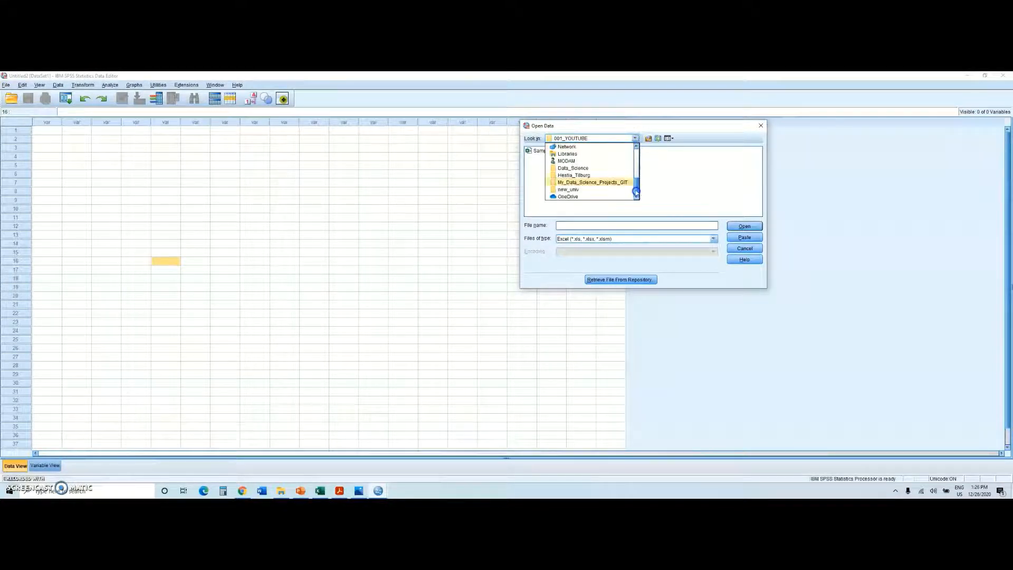
pyautogui.click(542, 151)
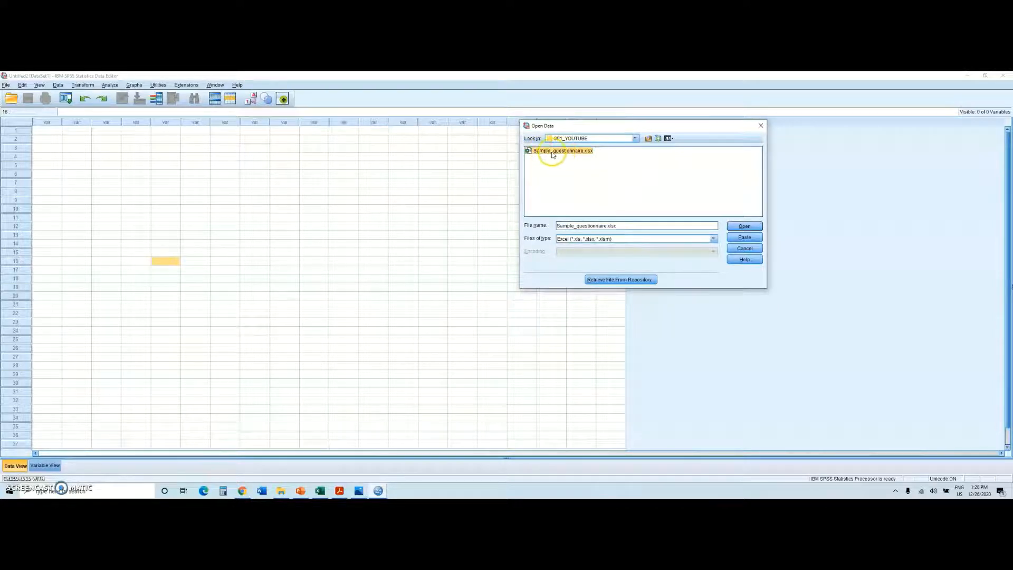
pyautogui.click(548, 154)
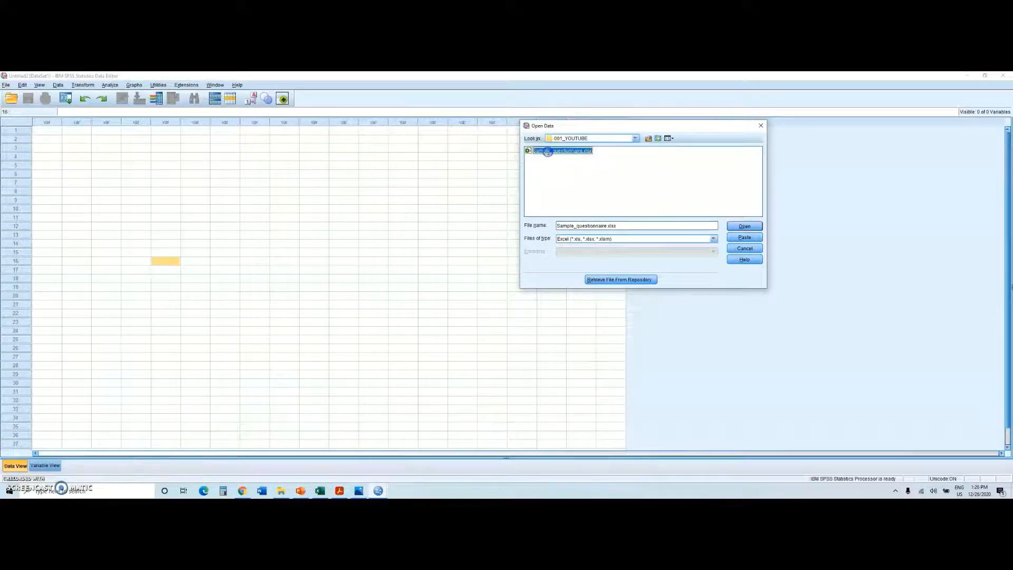
pyautogui.click(744, 227)
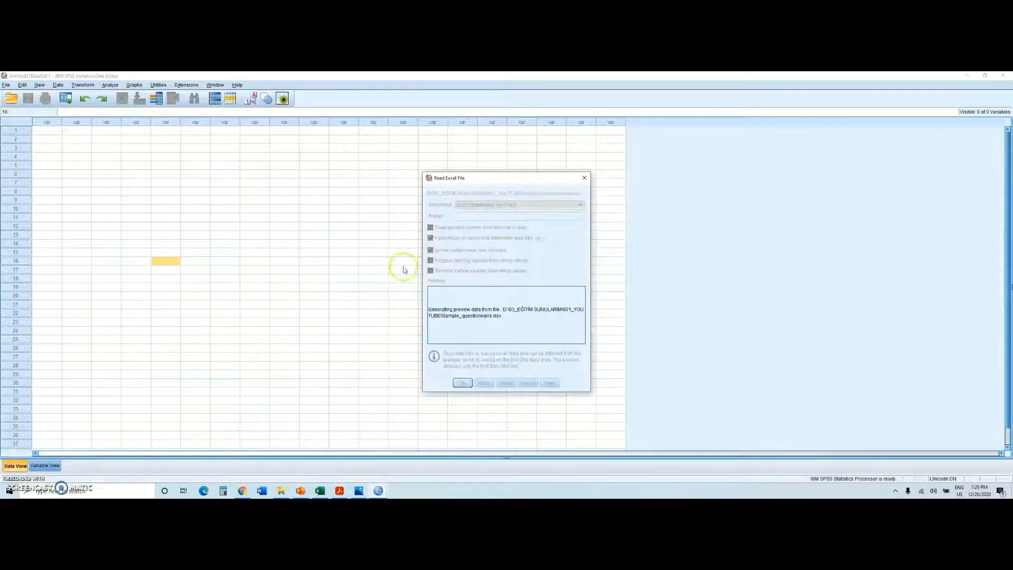
pyautogui.moveTo(491, 180); pyautogui.dragTo(378, 152)
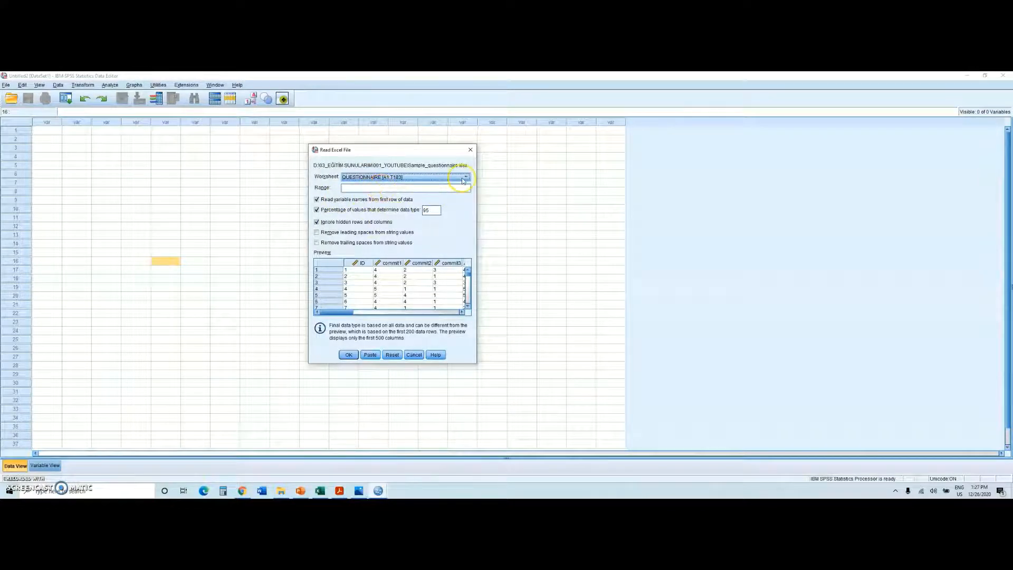
pyautogui.click(348, 355)
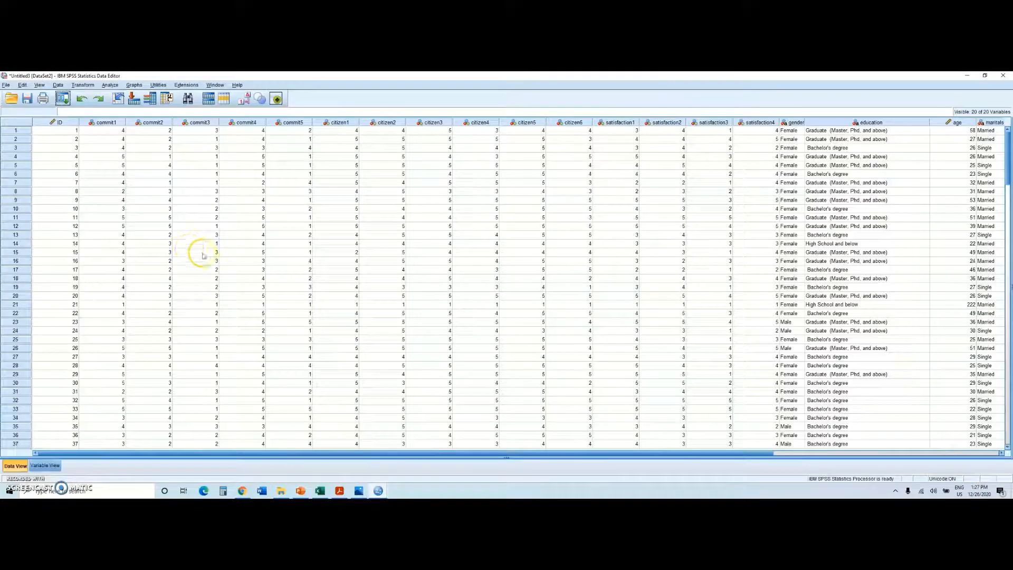
# Inspect the imported ID column and highlight the commit1 to commit5 columns.
pyautogui.click(196, 253)
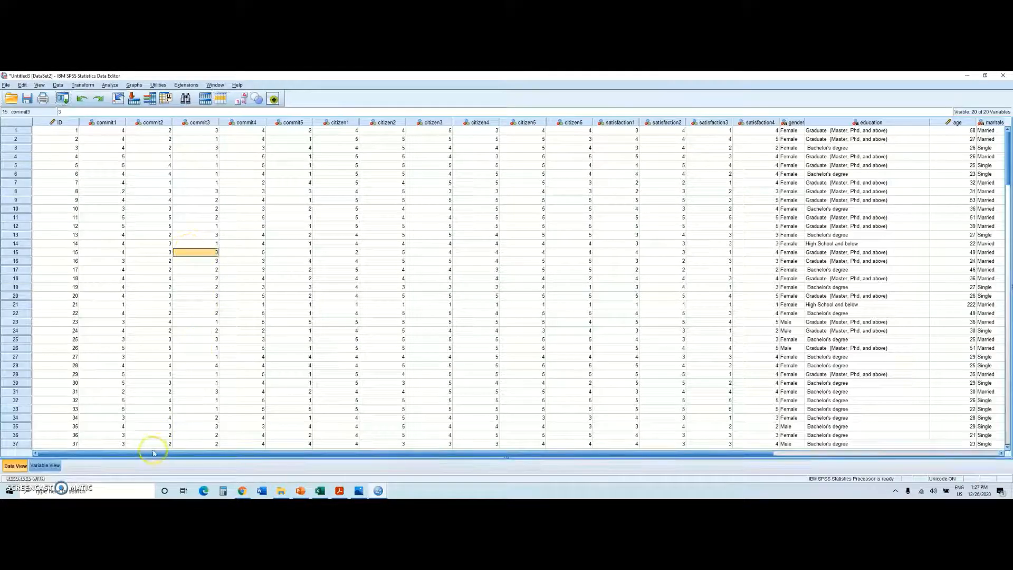
pyautogui.click(53, 131)
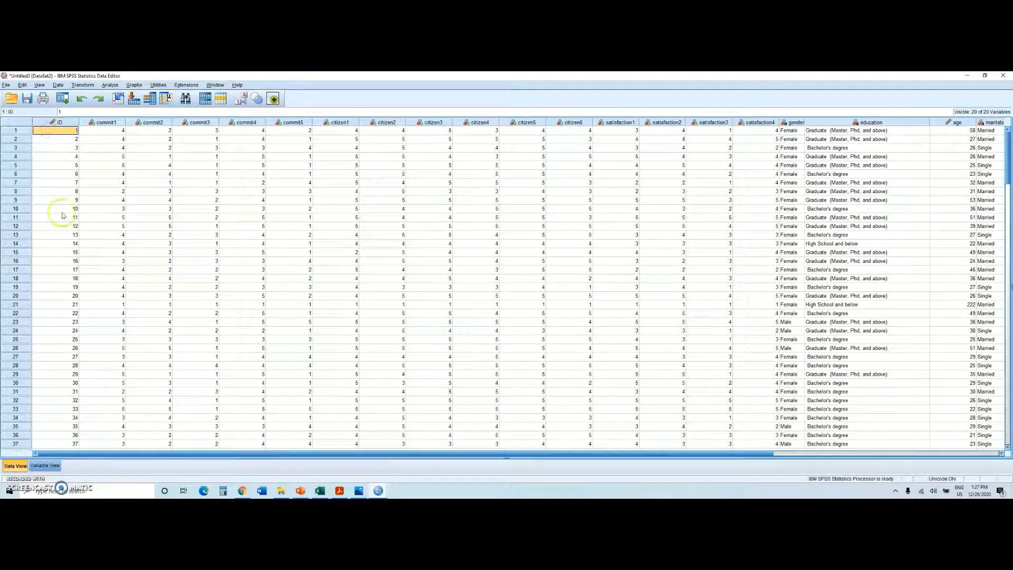
pyautogui.click(63, 123)
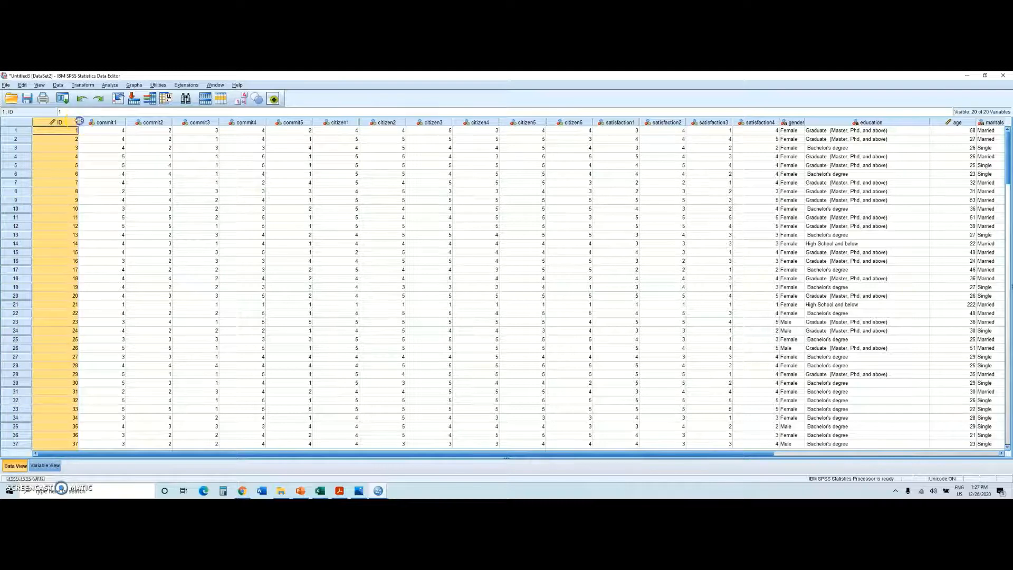
pyautogui.moveTo(78, 123); pyautogui.dragTo(293, 122)
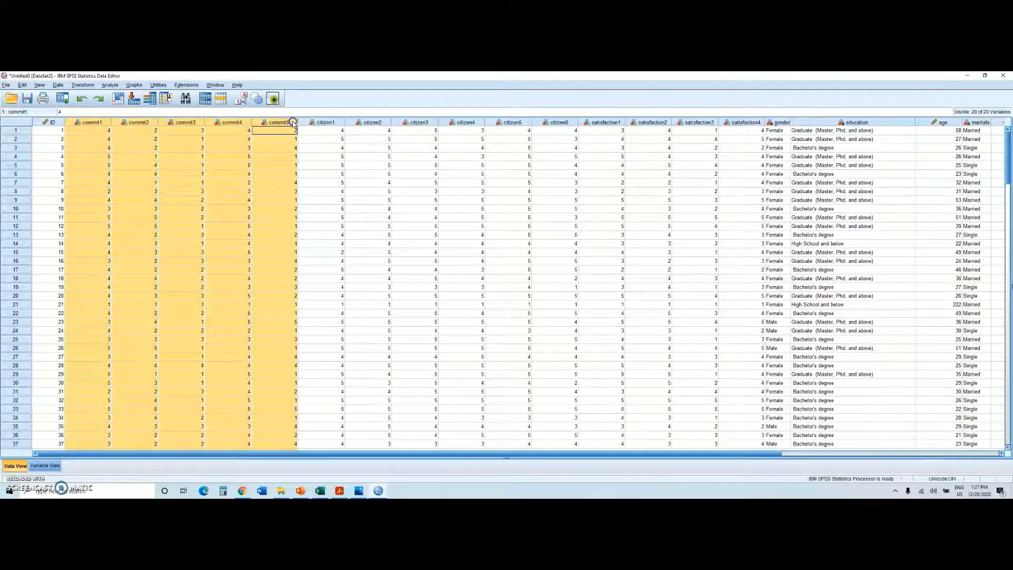
# Highlight the citizen1 to citizen6 columns and the satisfaction1 to satisfaction4 columns to check their imported responses.
pyautogui.click(351, 148)
pyautogui.click(325, 122)
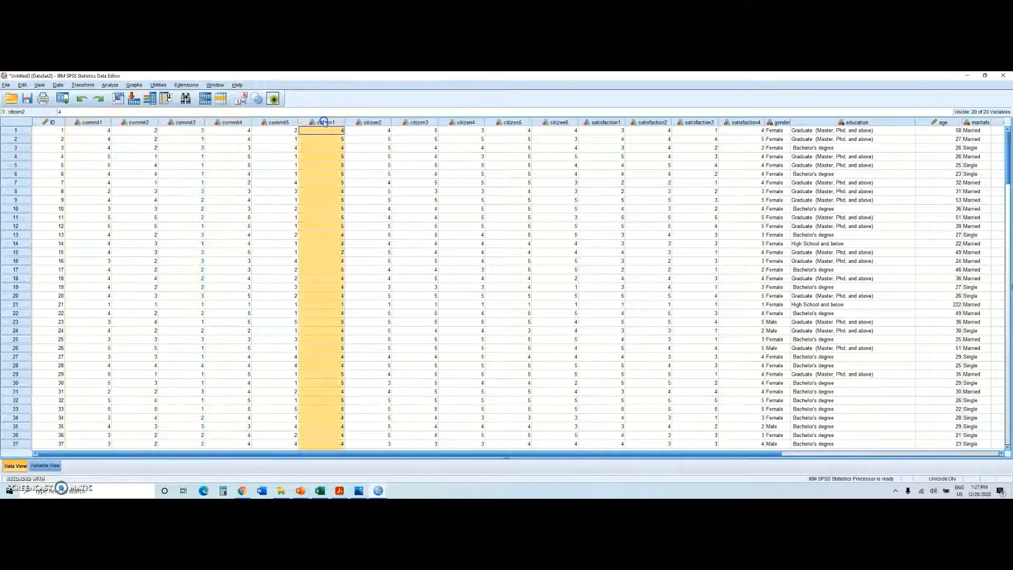
pyautogui.moveTo(357, 122); pyautogui.dragTo(552, 116)
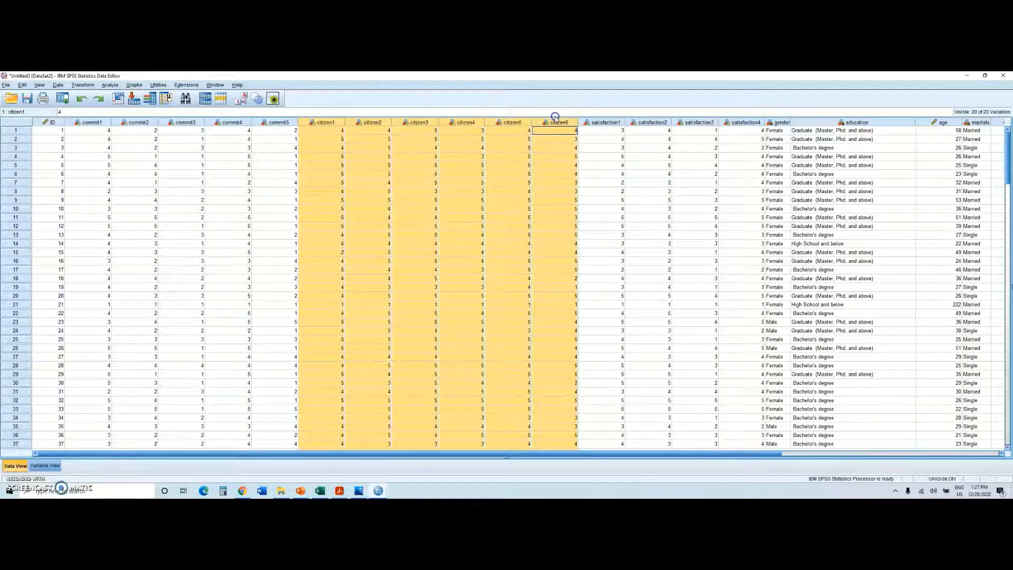
pyautogui.click(600, 123)
pyautogui.click(601, 156)
pyautogui.click(602, 124)
pyautogui.moveTo(603, 122); pyautogui.dragTo(749, 117)
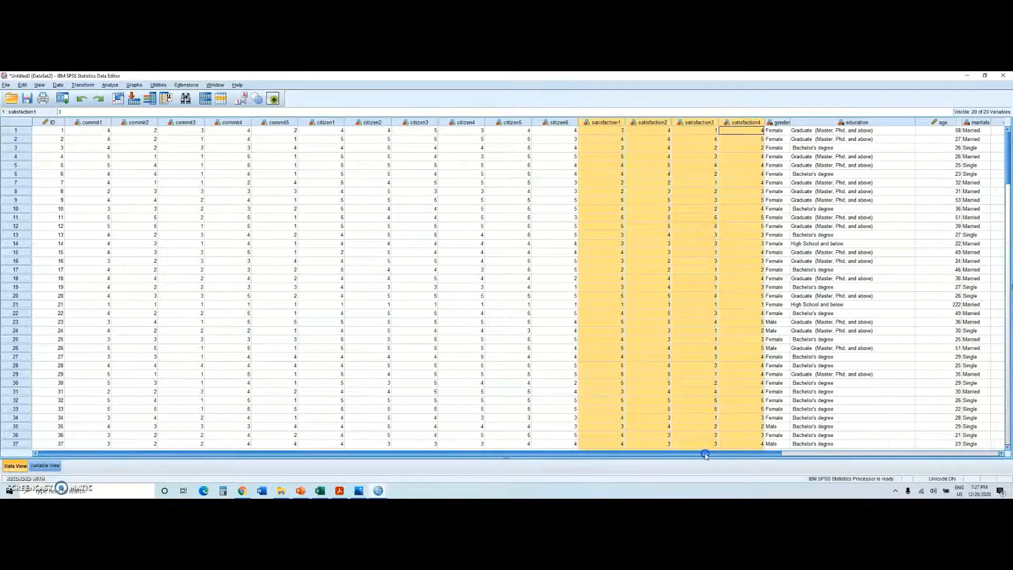
# Highlight the imported gender, education, age and maritals columns one after another to check them.
pyautogui.moveTo(704, 452); pyautogui.dragTo(777, 453)
pyautogui.click(680, 123)
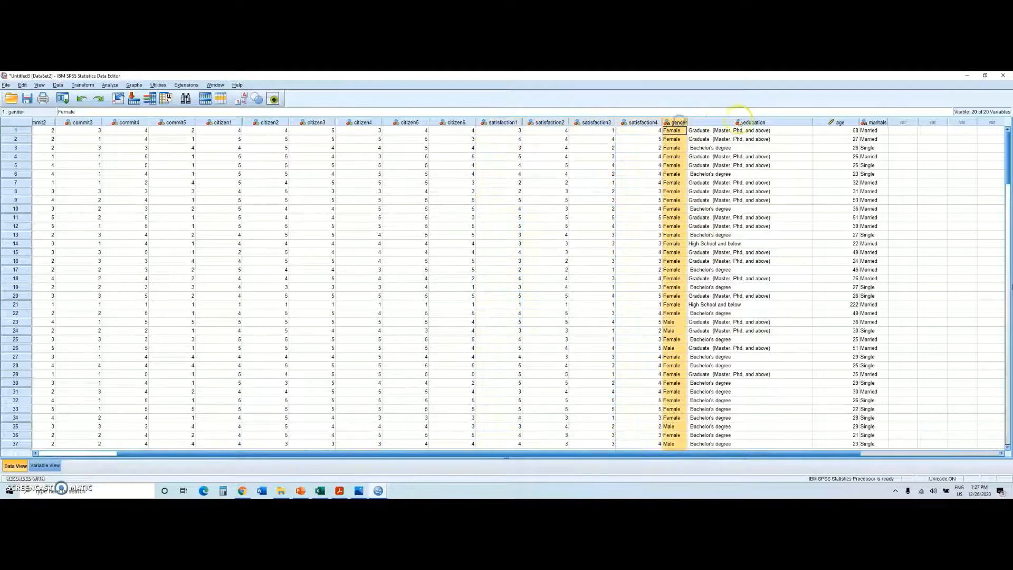
pyautogui.click(747, 122)
pyautogui.click(828, 123)
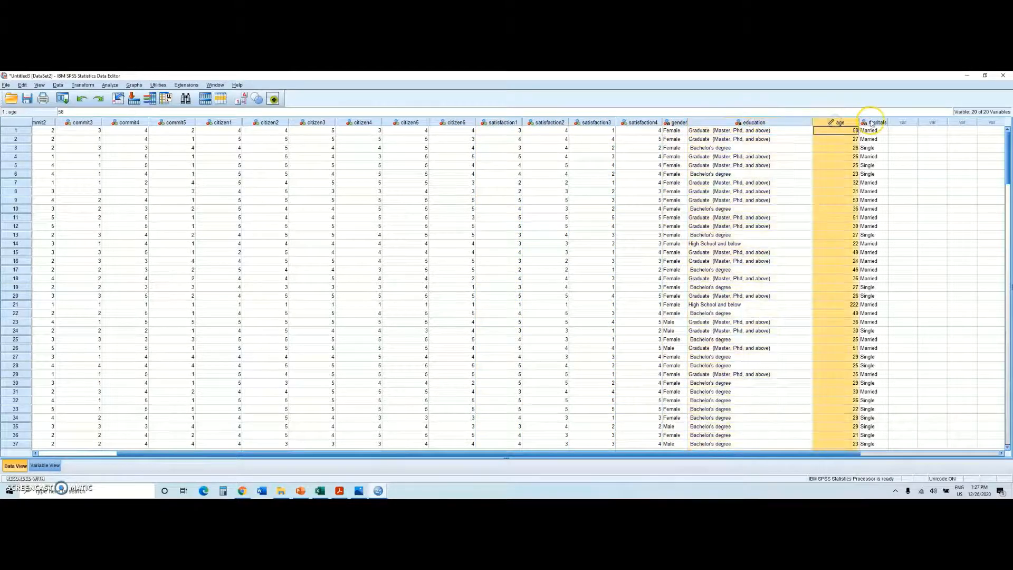
pyautogui.click(871, 123)
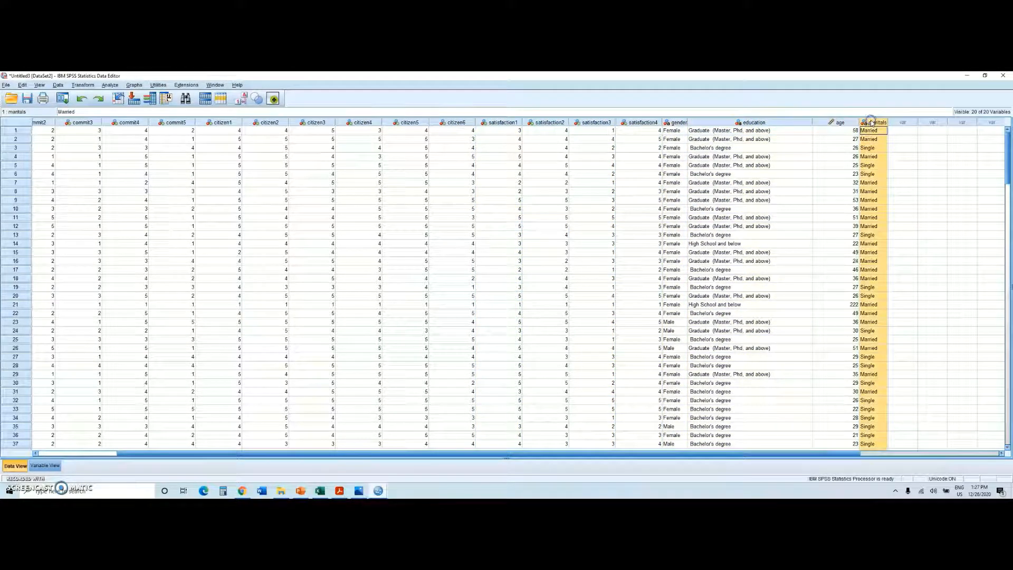
# Show the variable definitions of the imported dataset and widen the Name column.
pyautogui.click(47, 465)
pyautogui.click(141, 303)
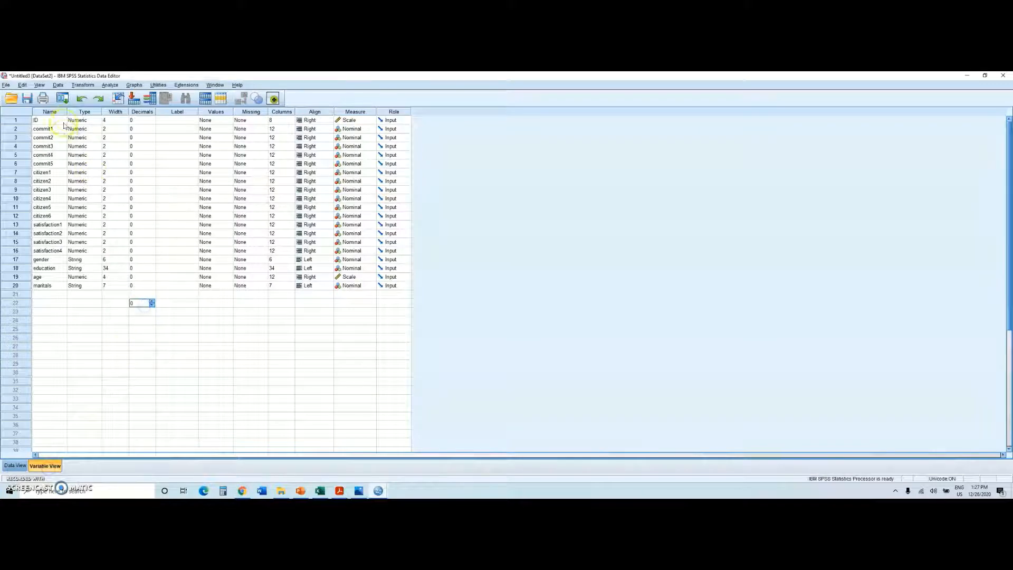
pyautogui.moveTo(67, 112); pyautogui.dragTo(88, 111)
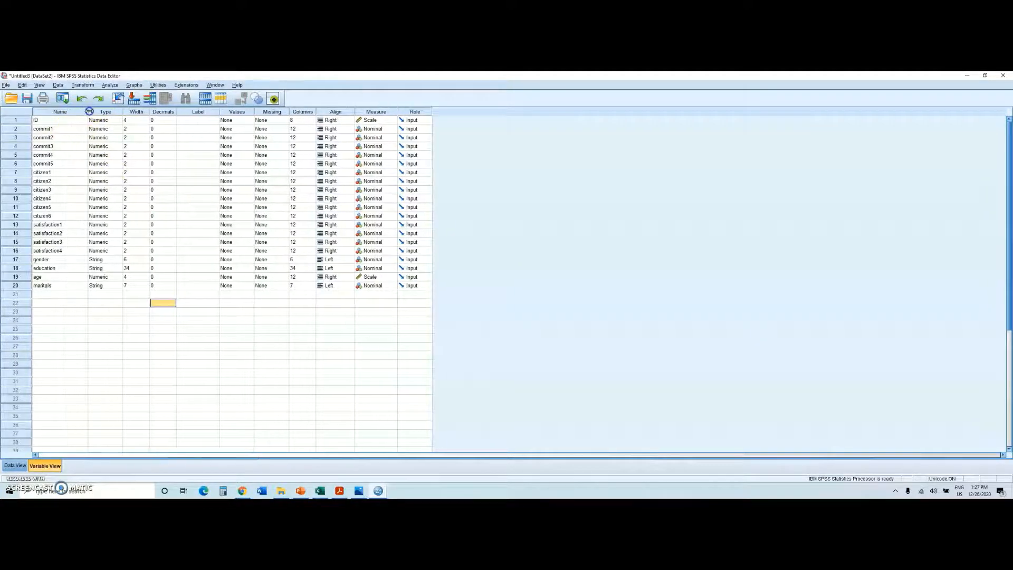
# Look through the variable names from the commit items down to satisfaction4, education, age and maritals.
pyautogui.click(58, 132)
pyautogui.moveTo(44, 172); pyautogui.dragTo(47, 255)
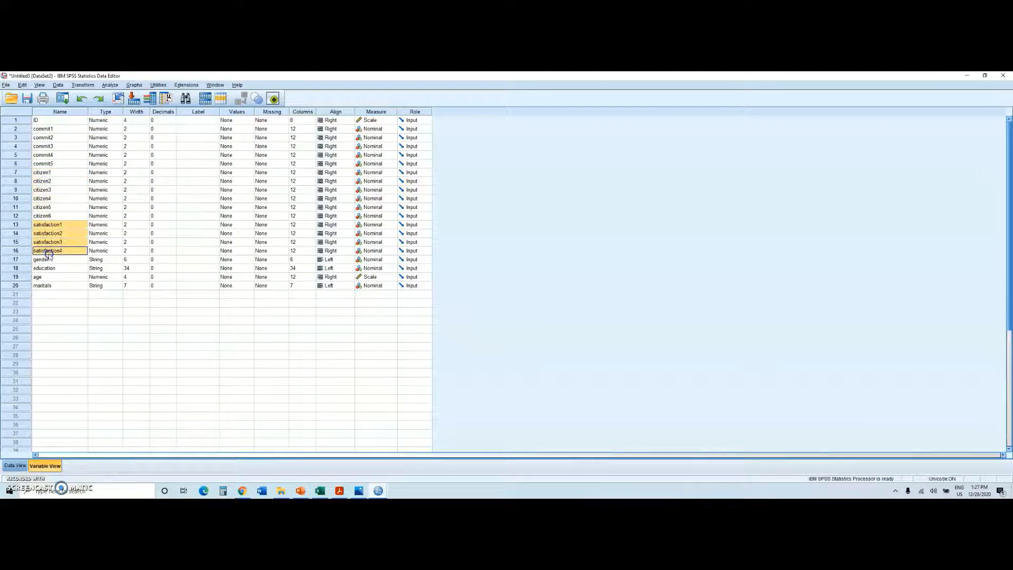
pyautogui.click(46, 268)
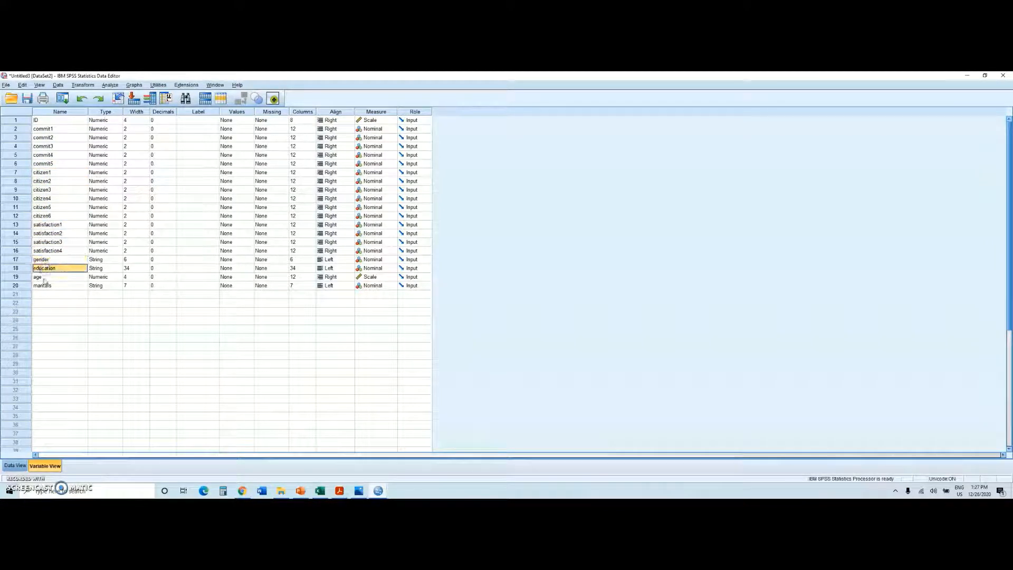
pyautogui.click(45, 277)
pyautogui.click(47, 286)
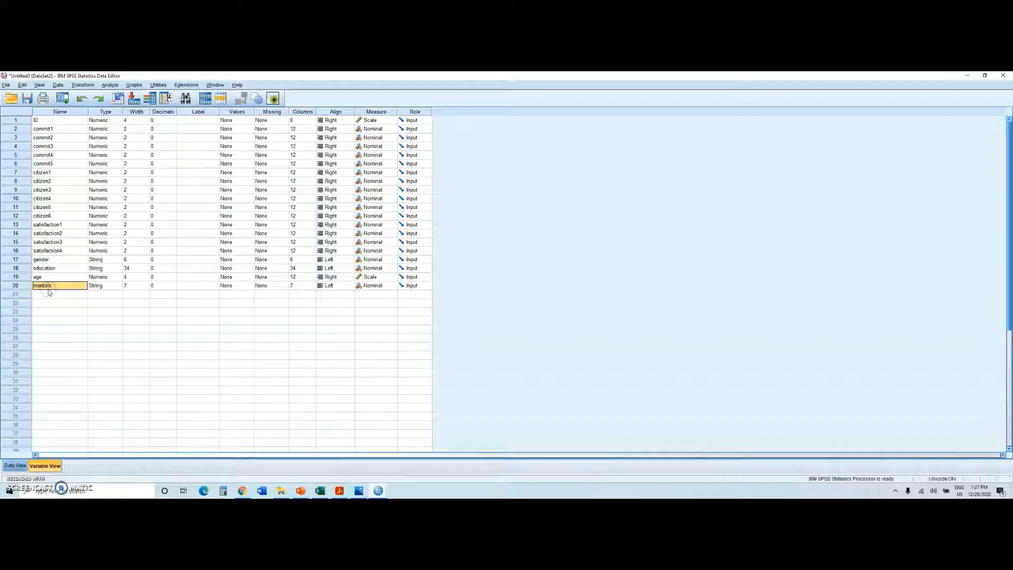
# Return to the case data and highlight the responses from commit1 through satisfaction4.
pyautogui.click(21, 466)
pyautogui.click(60, 184)
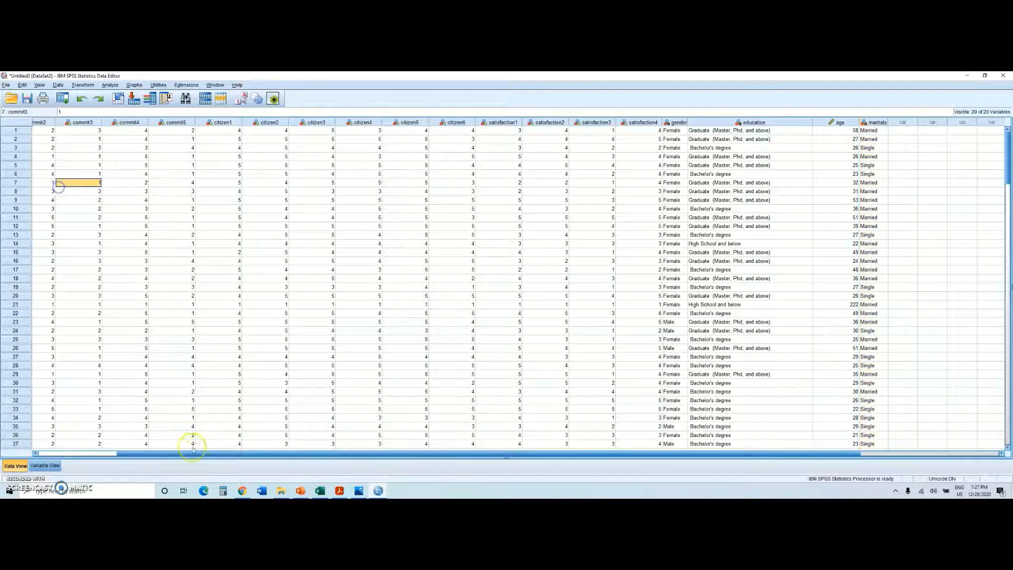
pyautogui.click(189, 454)
pyautogui.moveTo(181, 455)
pyautogui.mouseDown()
pyautogui.moveTo(79, 451)
pyautogui.moveTo(173, 463)
pyautogui.mouseUp()
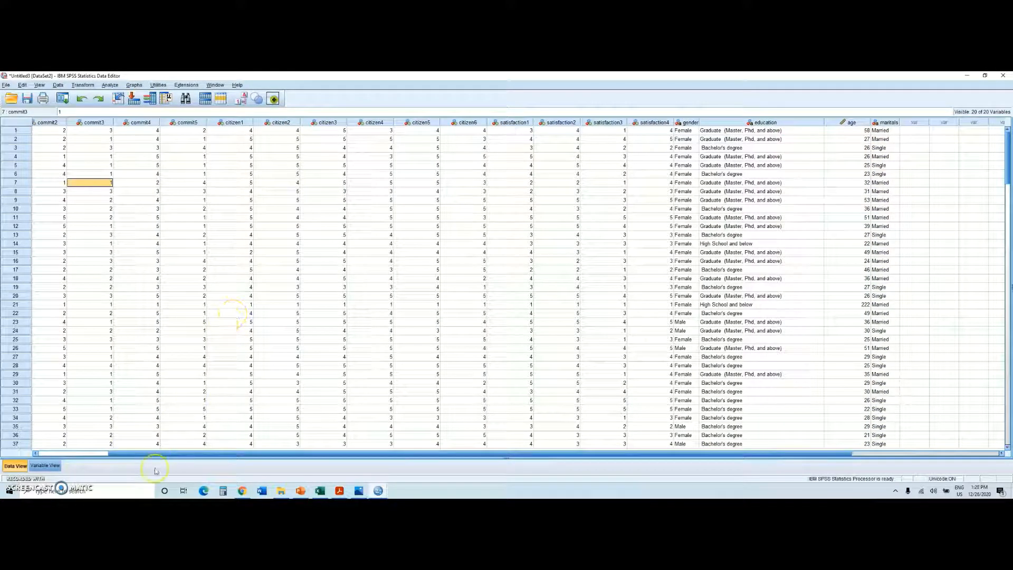
pyautogui.moveTo(152, 454); pyautogui.dragTo(117, 454)
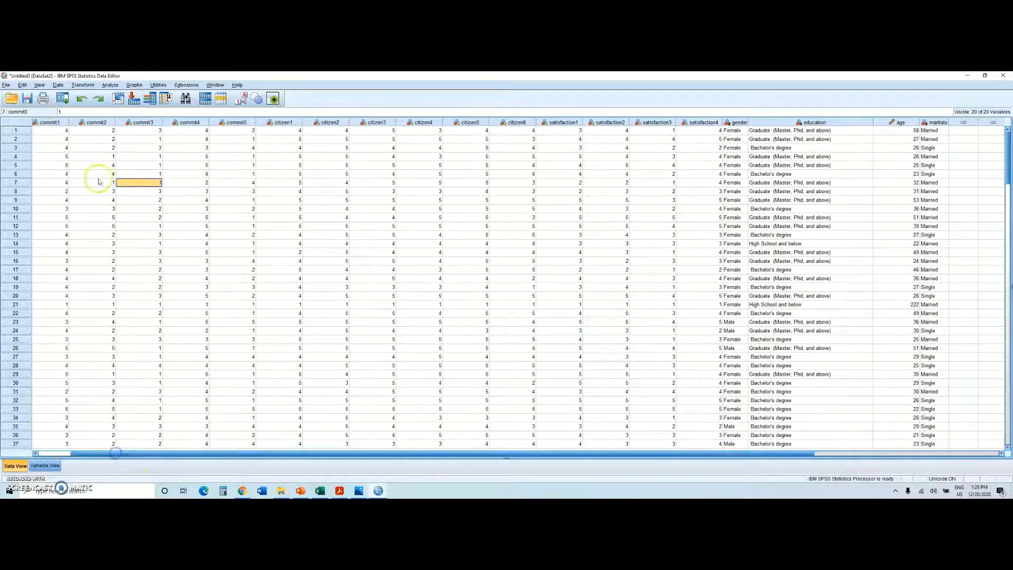
pyautogui.moveTo(48, 132); pyautogui.dragTo(675, 393)
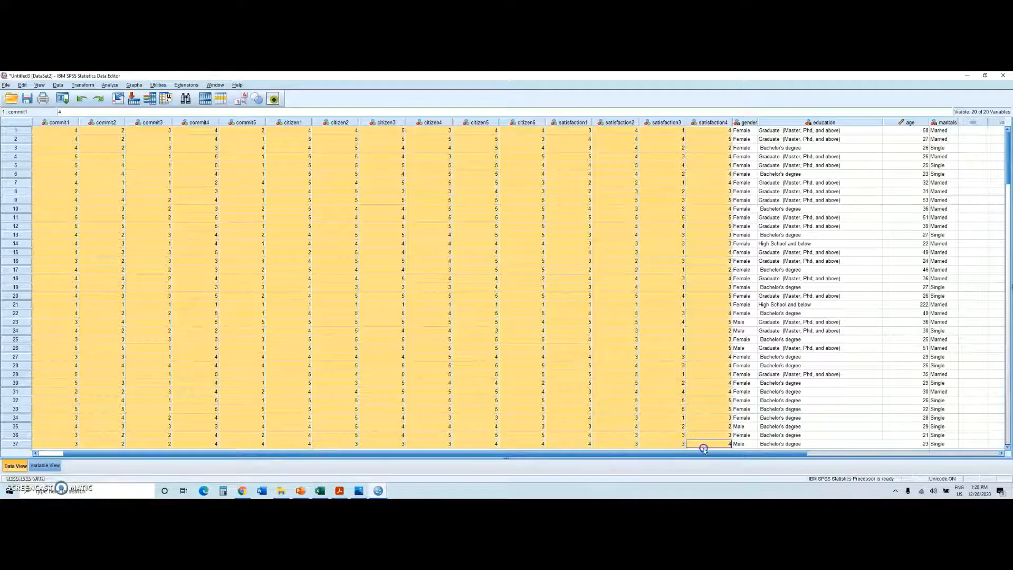
# Inspect the text entries in the education and gender columns of the case data.
pyautogui.moveTo(668, 457); pyautogui.dragTo(831, 446)
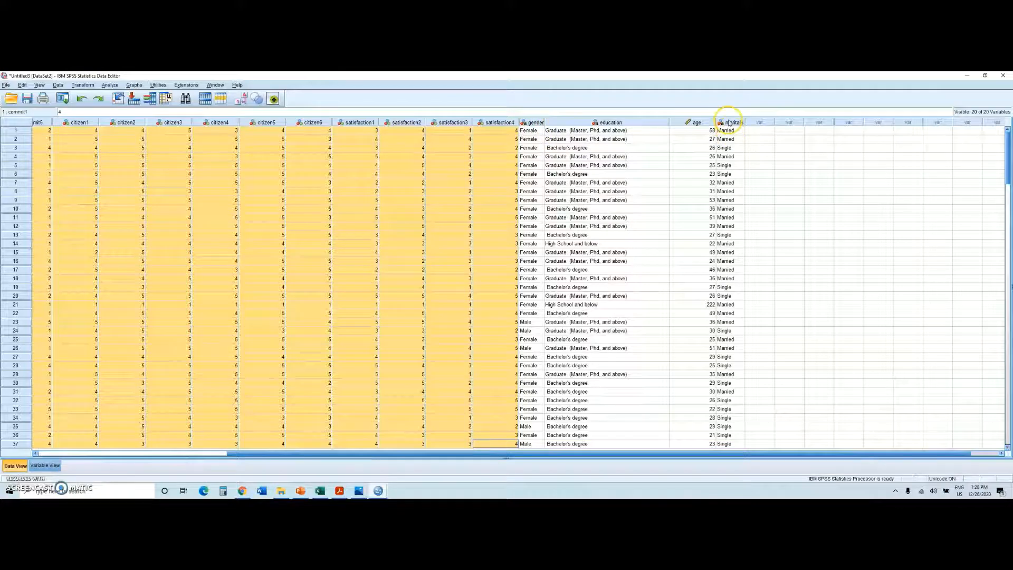
pyautogui.click(572, 148)
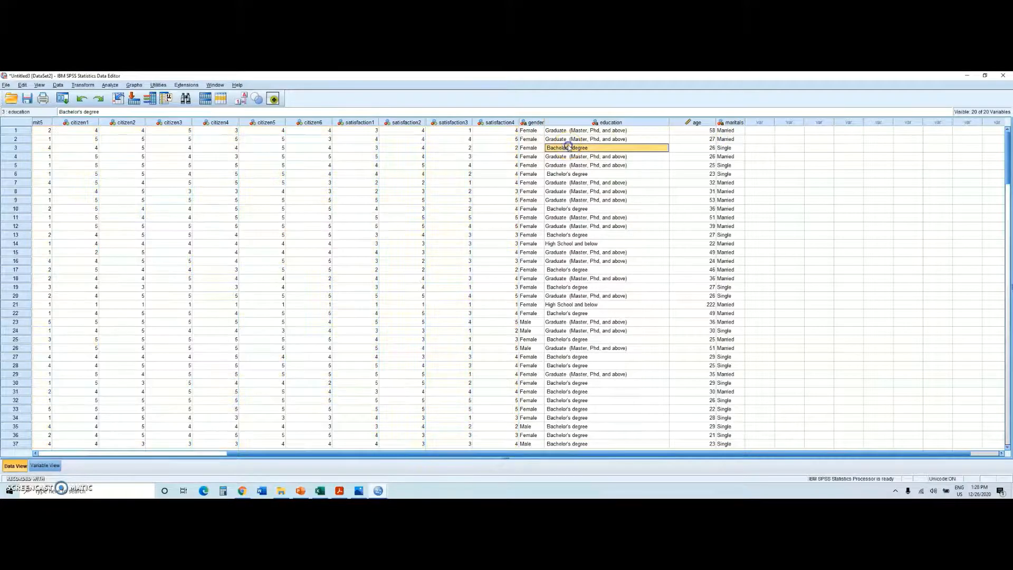
pyautogui.click(528, 139)
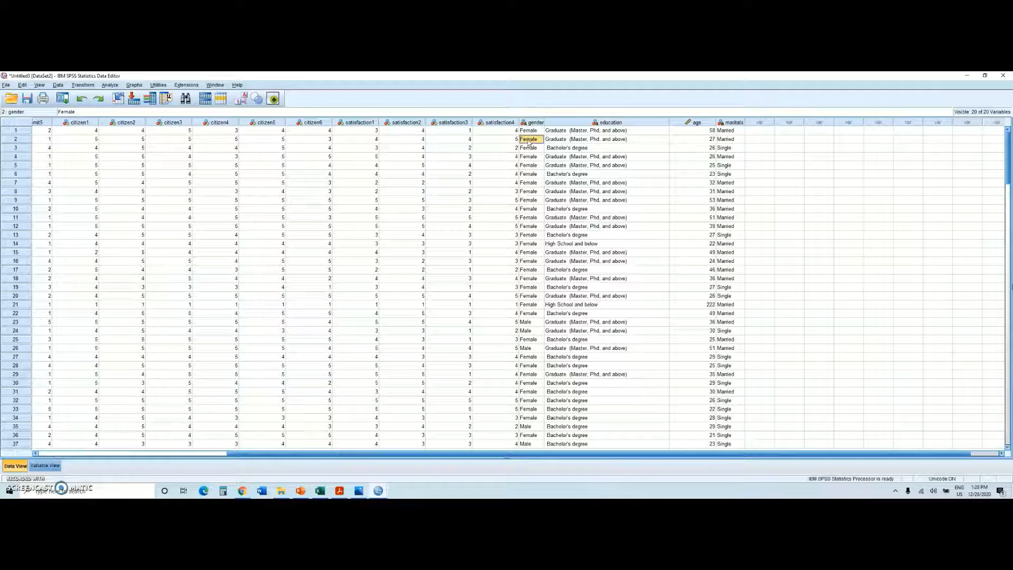
# Go back to the variable definitions and highlight the names from commit1 through satisfaction4.
pyautogui.click(272, 455)
pyautogui.moveTo(271, 455); pyautogui.dragTo(239, 452)
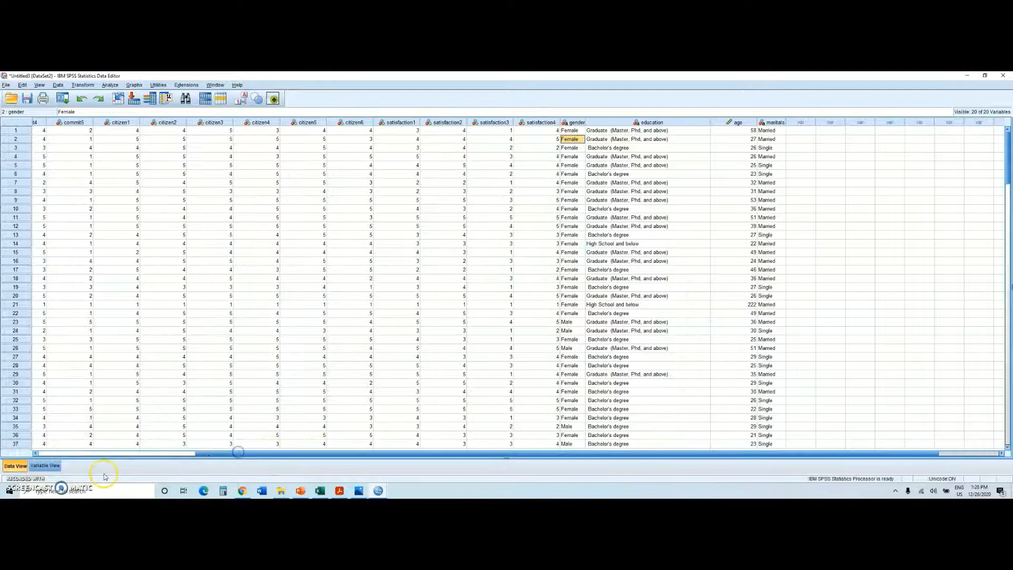
pyautogui.click(39, 467)
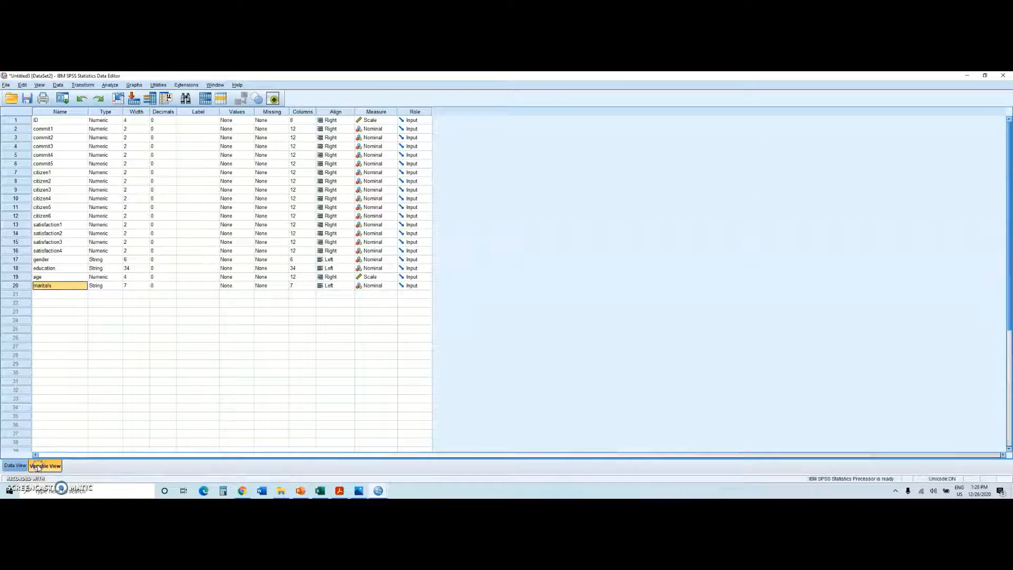
pyautogui.click(46, 131)
pyautogui.moveTo(47, 136); pyautogui.dragTo(50, 251)
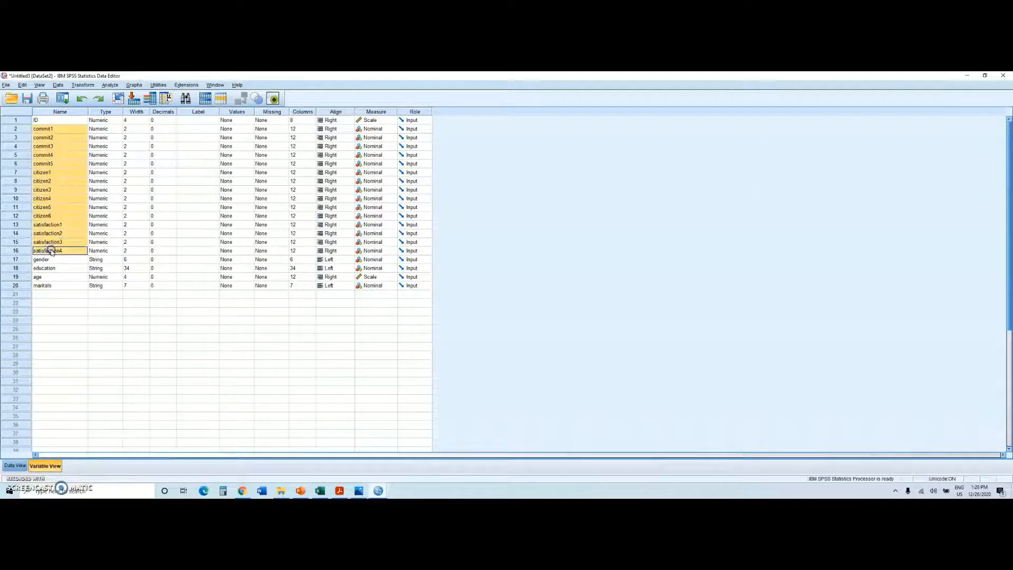
# Review the case data back to its first columns and return to the variable definitions.
pyautogui.click(15, 465)
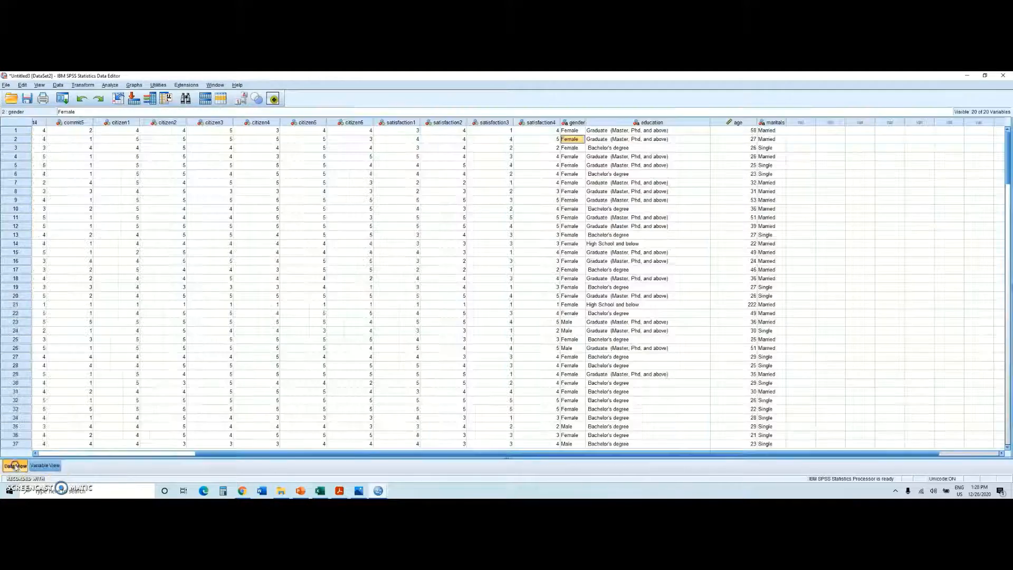
pyautogui.moveTo(226, 453); pyautogui.dragTo(51, 446)
pyautogui.click(45, 465)
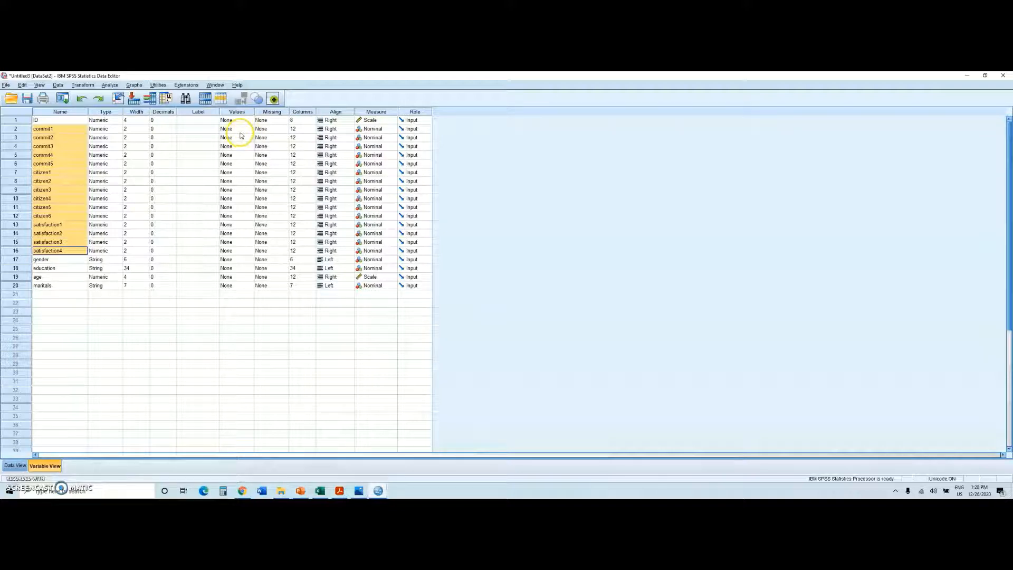
# Open the value label definitions for commit1.
pyautogui.click(211, 130)
pyautogui.click(235, 129)
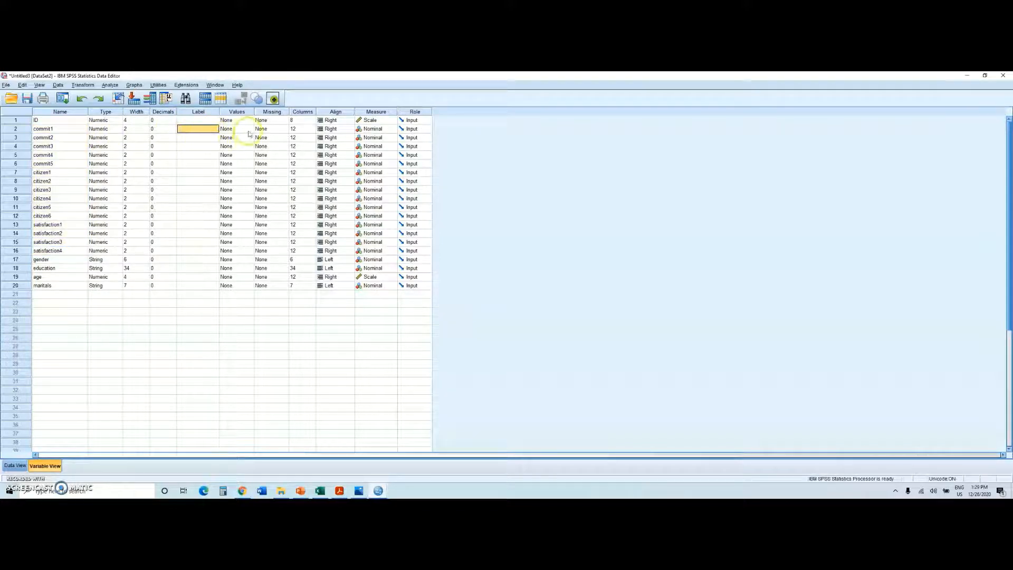
pyautogui.click(249, 129)
pyautogui.click(590, 223)
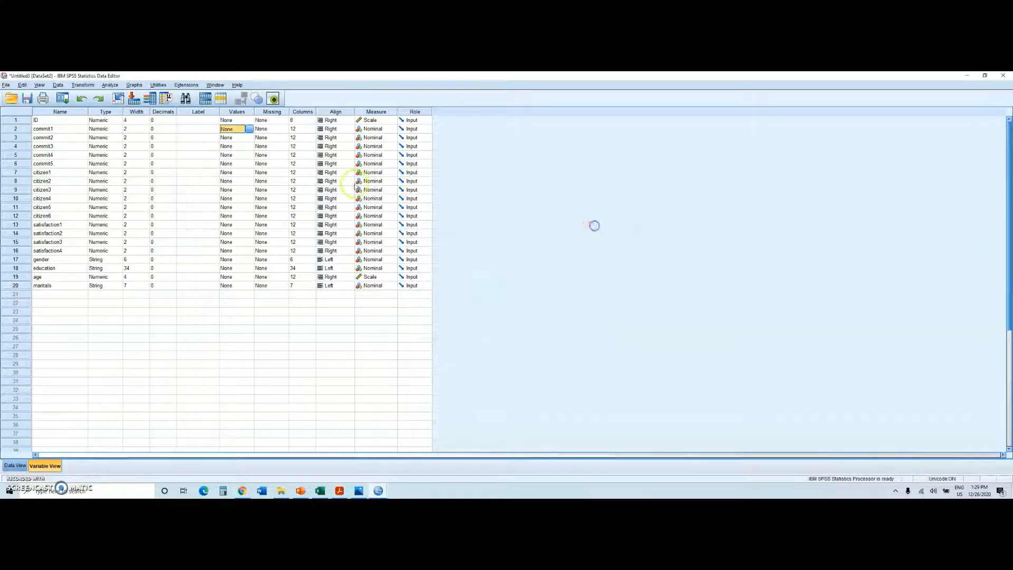
pyautogui.click(249, 129)
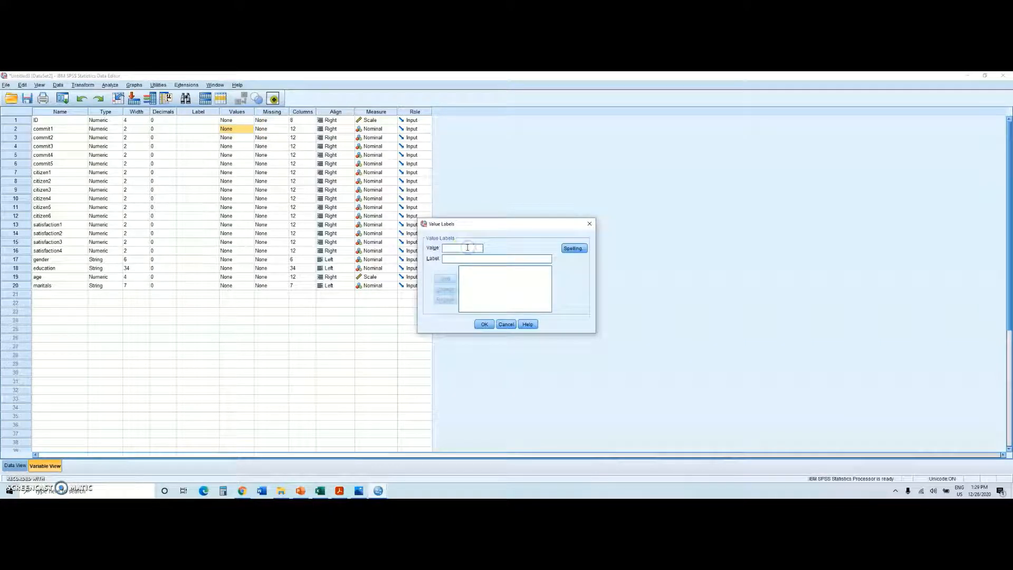
# Check the response scale in the codebook image codebook1.jpg in Photos, and return to the Untitled3 dataset in SPSS.
pyautogui.click(358, 490)
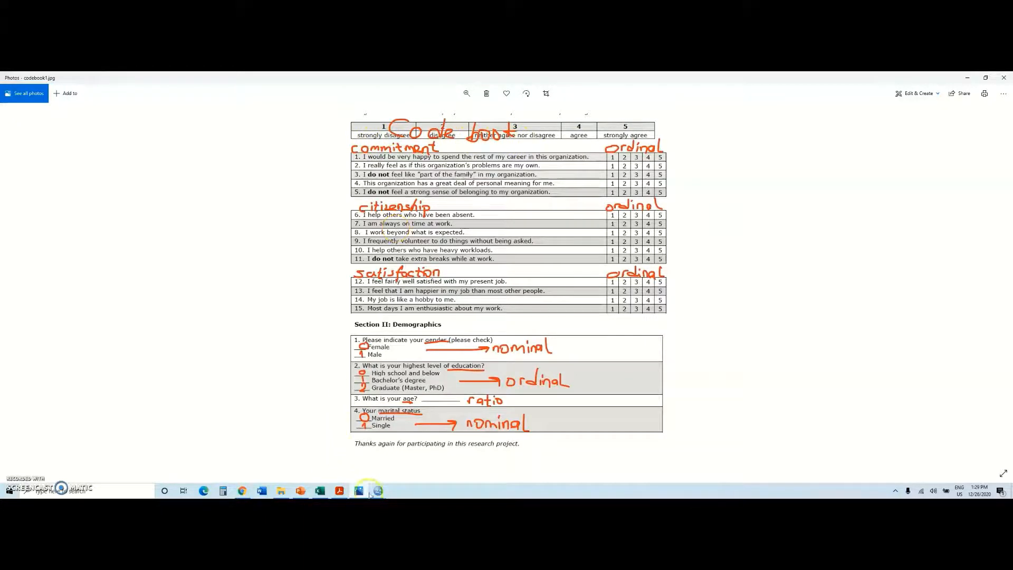
pyautogui.moveTo(376, 492)
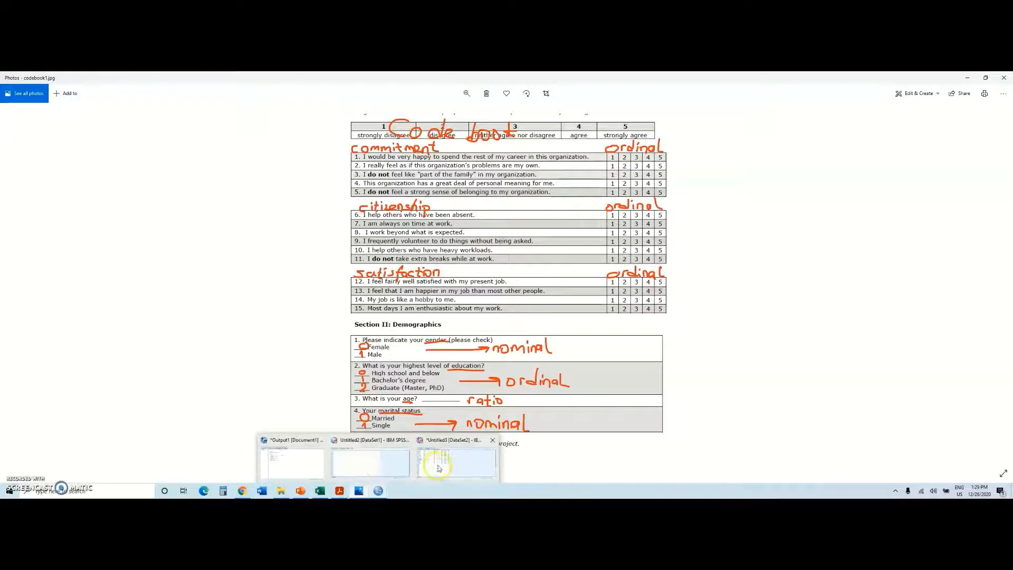
pyautogui.click(446, 463)
# Add the value label 1 = "strongly disagree" for commit1.
pyautogui.moveTo(467, 224); pyautogui.dragTo(365, 159)
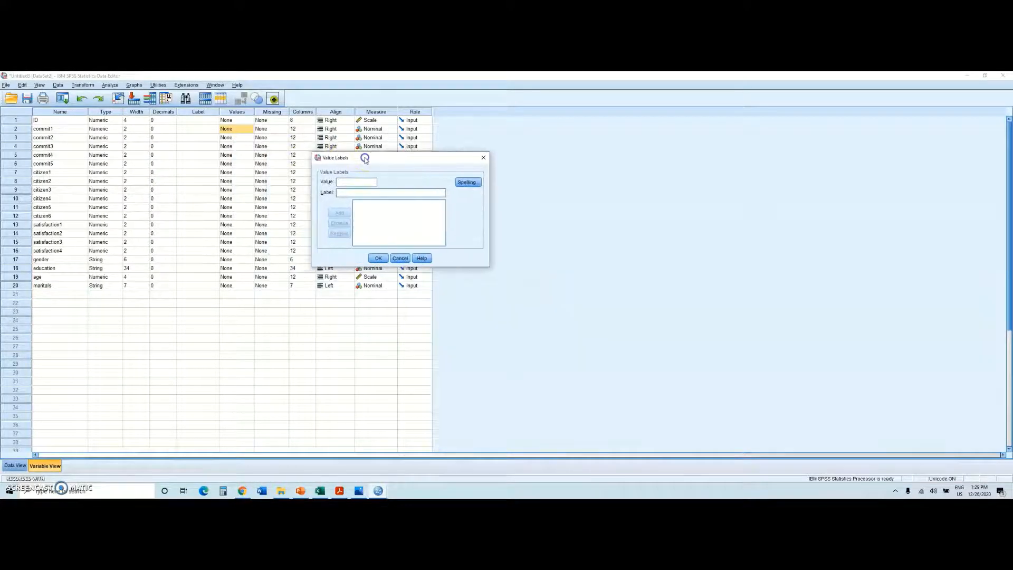
pyautogui.write('1')
pyautogui.click(350, 193)
pyautogui.write('strongly disagree')
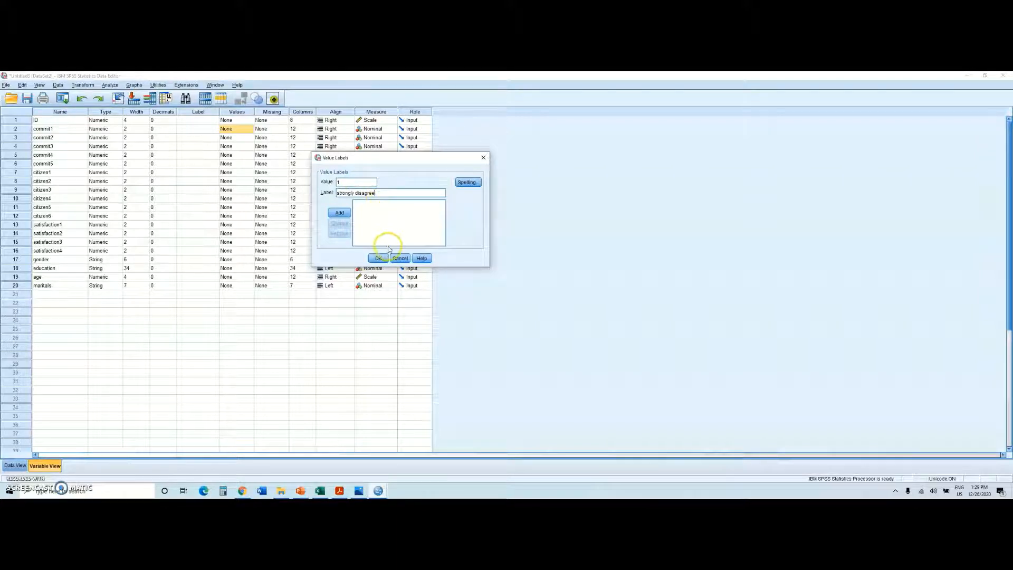
pyautogui.click(376, 259)
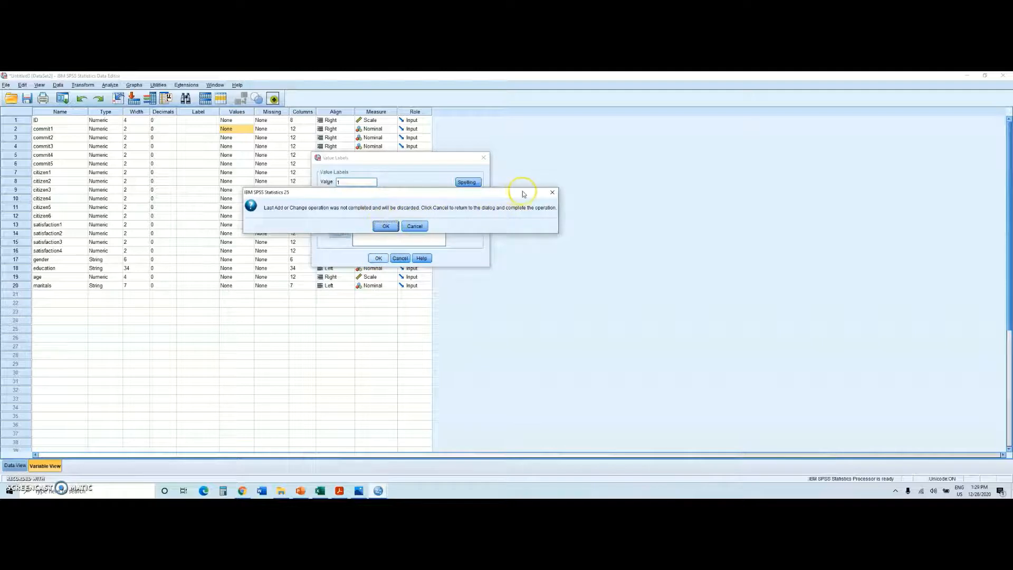
pyautogui.click(553, 194)
pyautogui.click(343, 213)
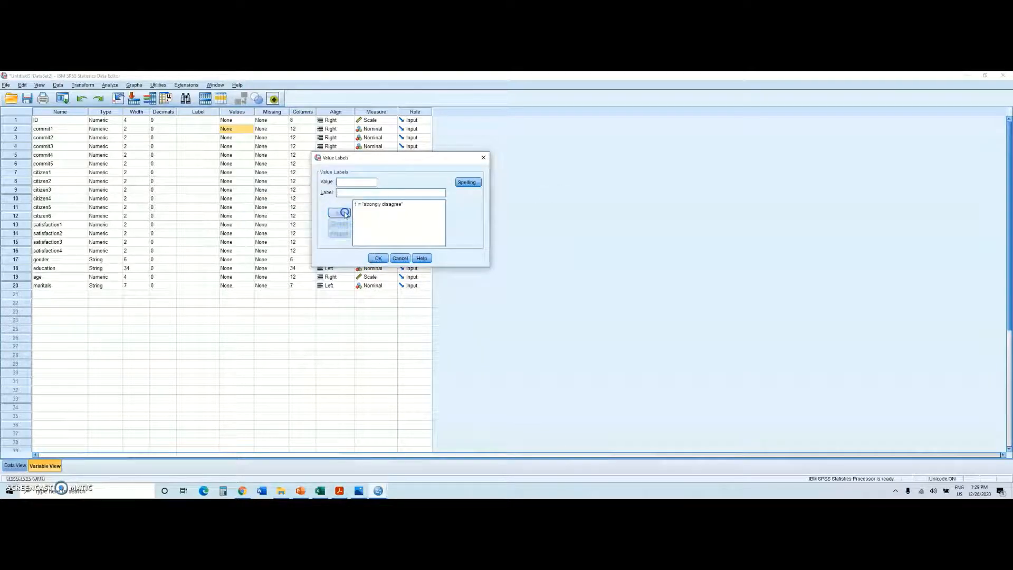
# Add the value labels 2 = "disagree" and 3 = "neutral" for commit1.
pyautogui.click(354, 184)
pyautogui.click(356, 193)
pyautogui.write('disagree')
pyautogui.click(339, 213)
pyautogui.click(352, 182)
pyautogui.write('neutral')
pyautogui.click(339, 212)
# Add the value labels 4 = "agree" and 5 = "strongly agree" for commit1 and apply the whole set.
pyautogui.click(345, 182)
pyautogui.write('agree')
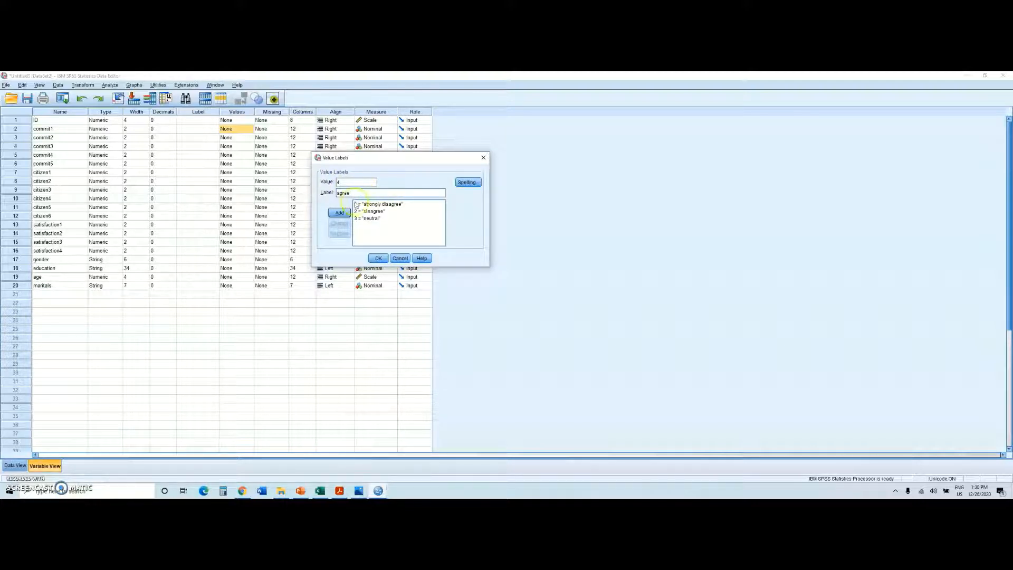
pyautogui.click(338, 212)
pyautogui.click(355, 181)
pyautogui.write('5')
pyautogui.write('strongly')
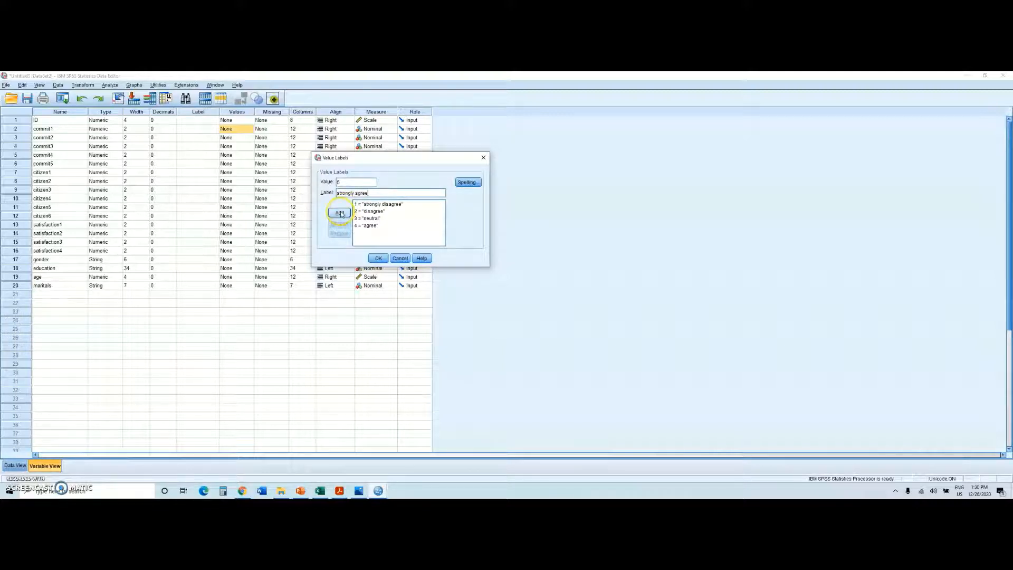
pyautogui.click(339, 213)
pyautogui.click(375, 257)
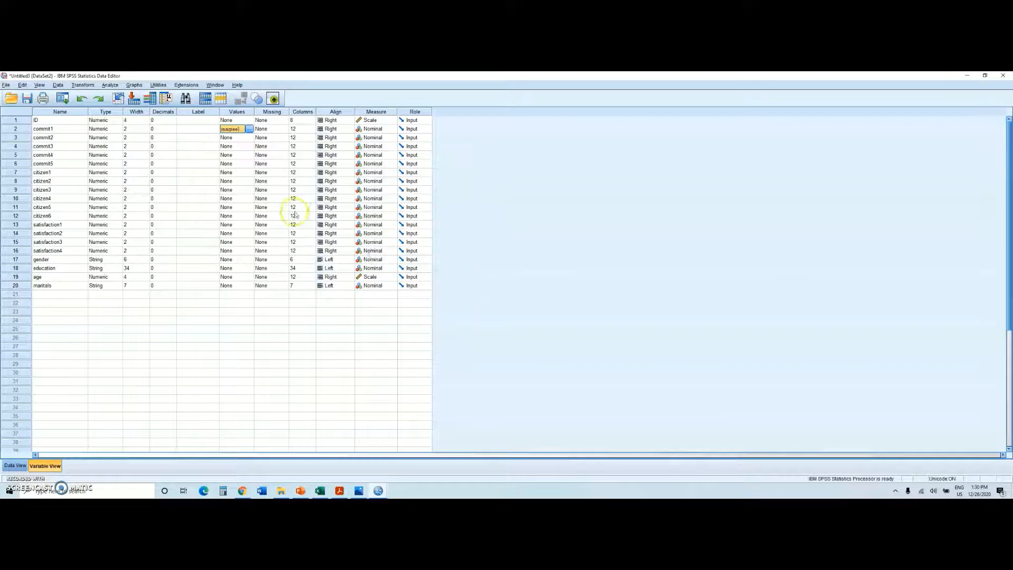
# Copy commit1's value labels to all variables from commit2 through satisfaction4.
pyautogui.click(230, 181)
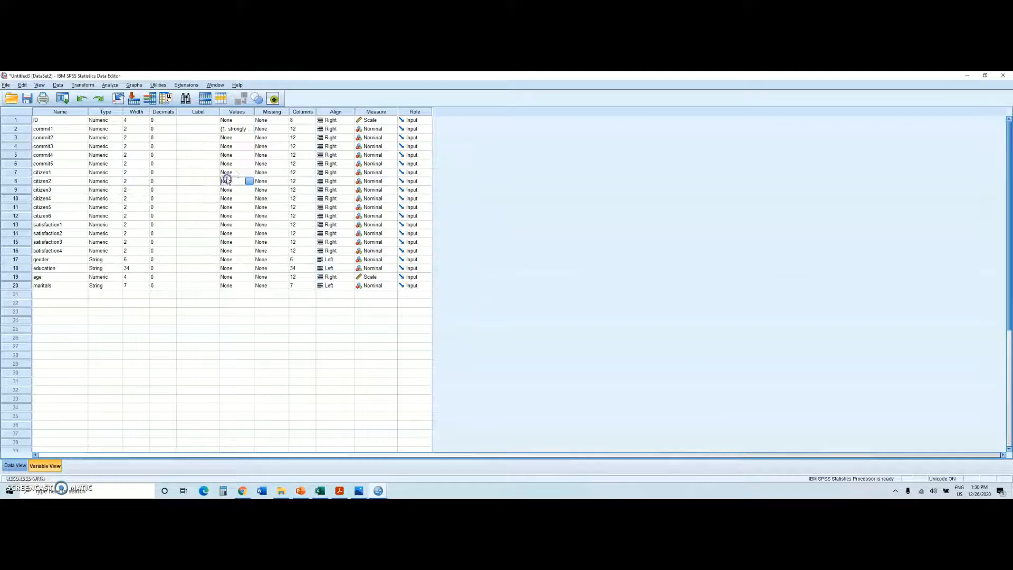
pyautogui.click(227, 129)
pyautogui.rightClick(225, 129)
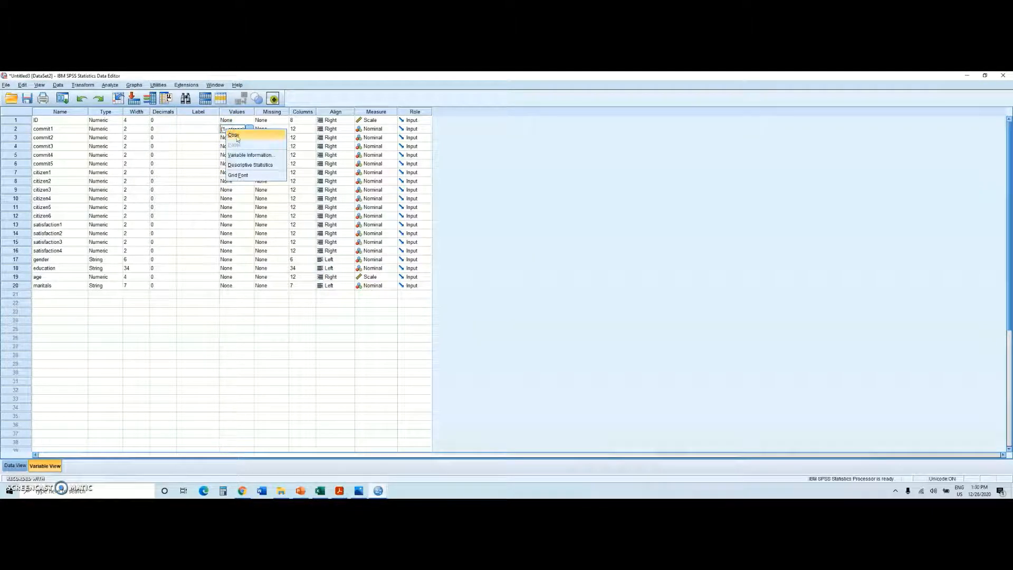
pyautogui.click(236, 135)
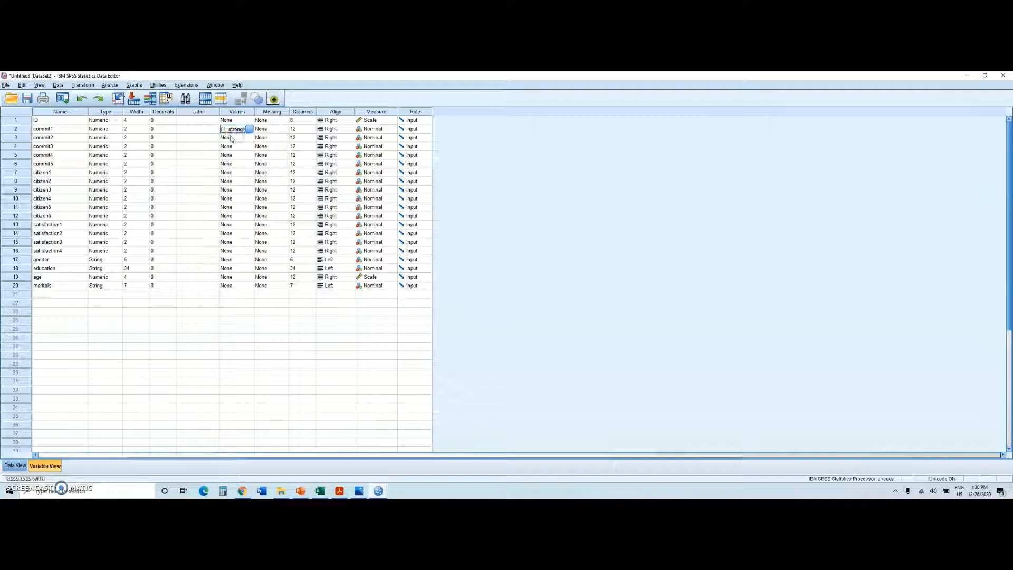
pyautogui.rightClick(226, 131)
pyautogui.click(226, 131)
pyautogui.moveTo(226, 137); pyautogui.dragTo(224, 251)
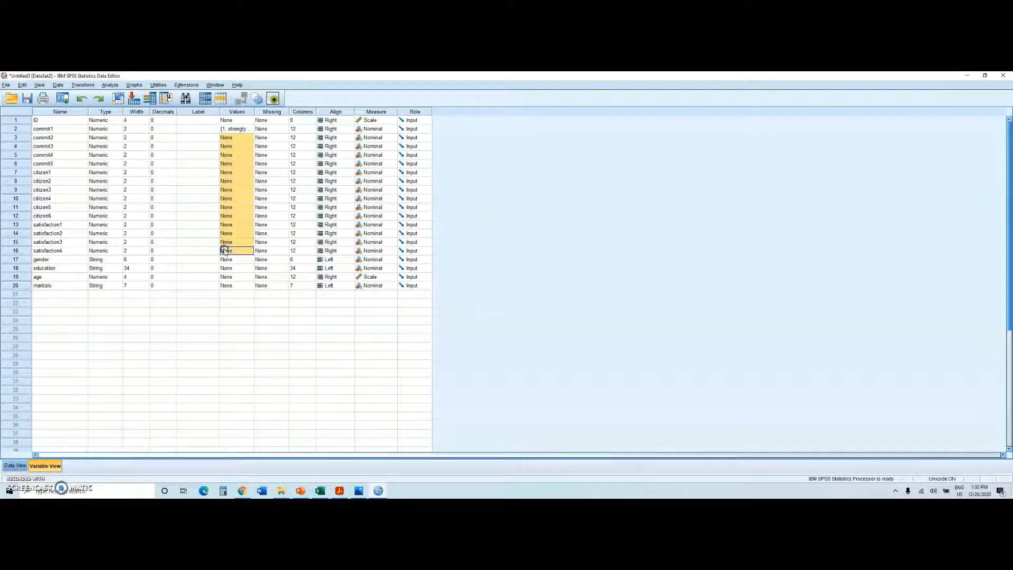
pyautogui.rightClick(224, 251)
pyautogui.click(229, 261)
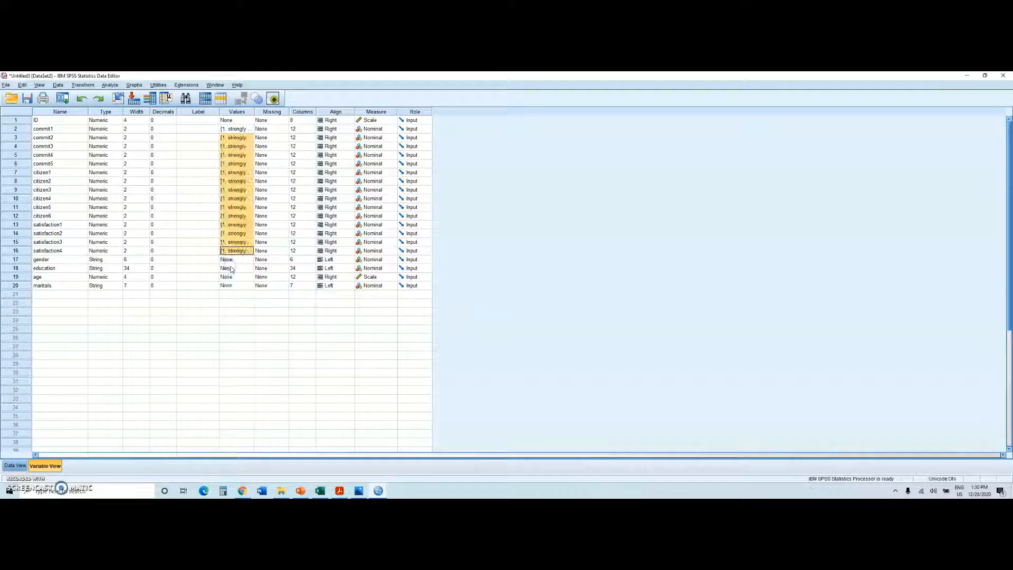
# Set the measurement level of commit1, commit2 and commit3 to Ordinal.
pyautogui.click(230, 278)
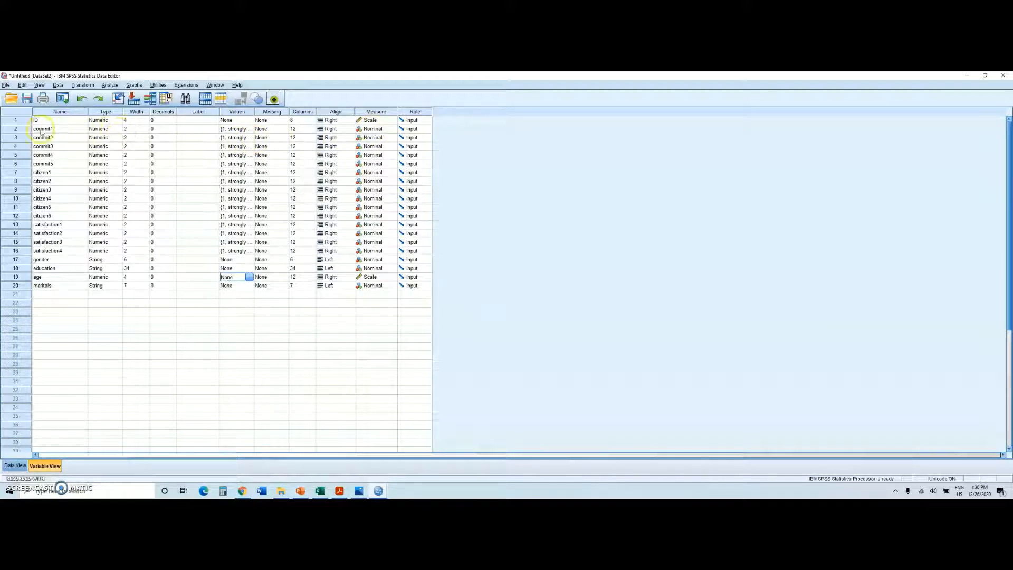
pyautogui.moveTo(42, 129); pyautogui.dragTo(59, 251)
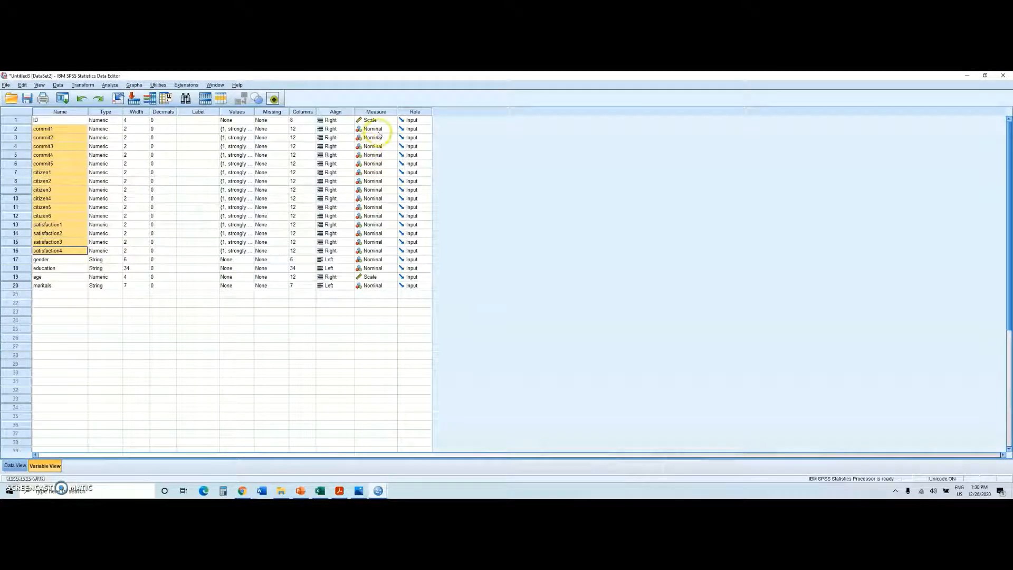
pyautogui.click(377, 131)
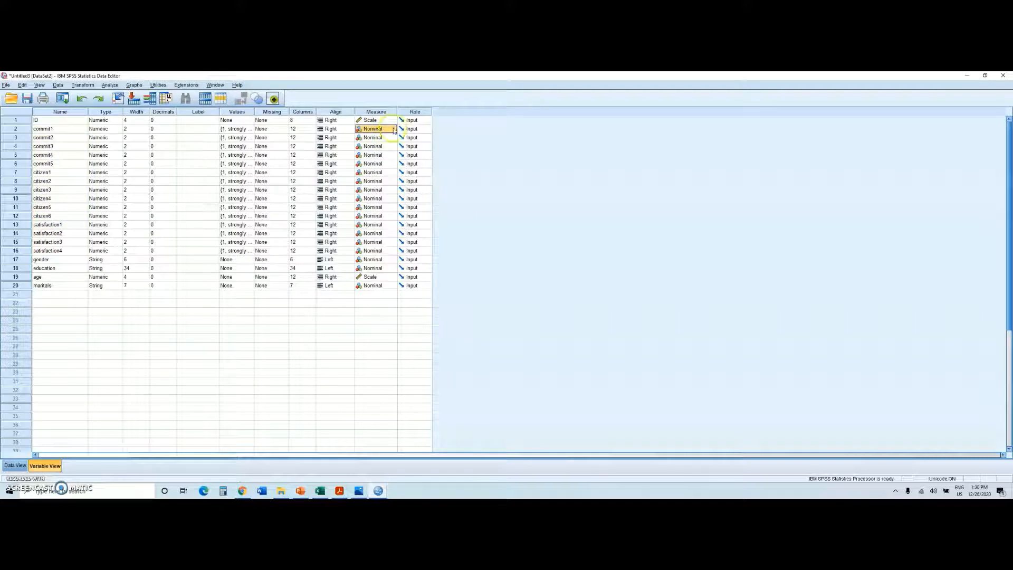
pyautogui.click(392, 131)
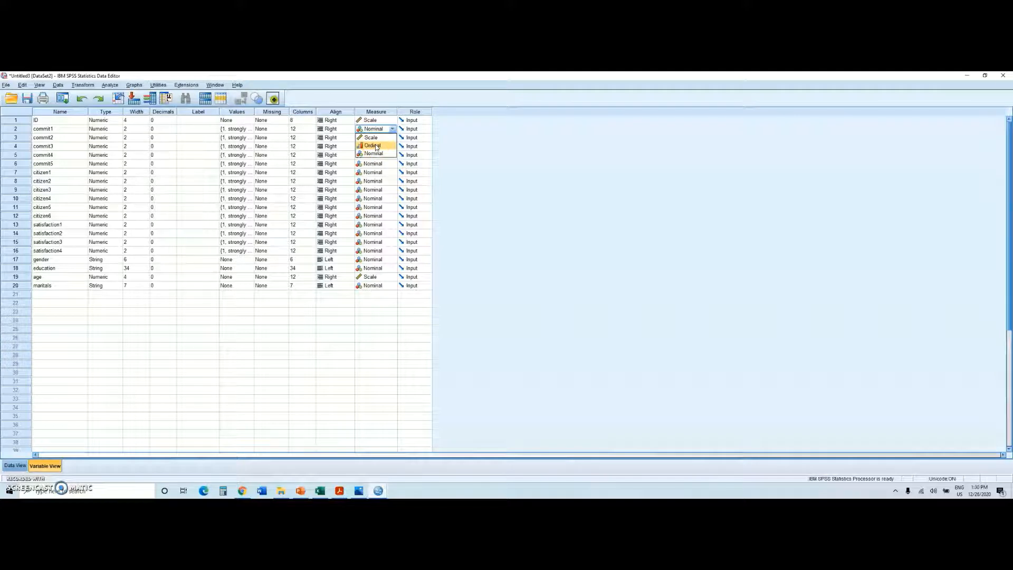
pyautogui.click(377, 146)
pyautogui.click(380, 138)
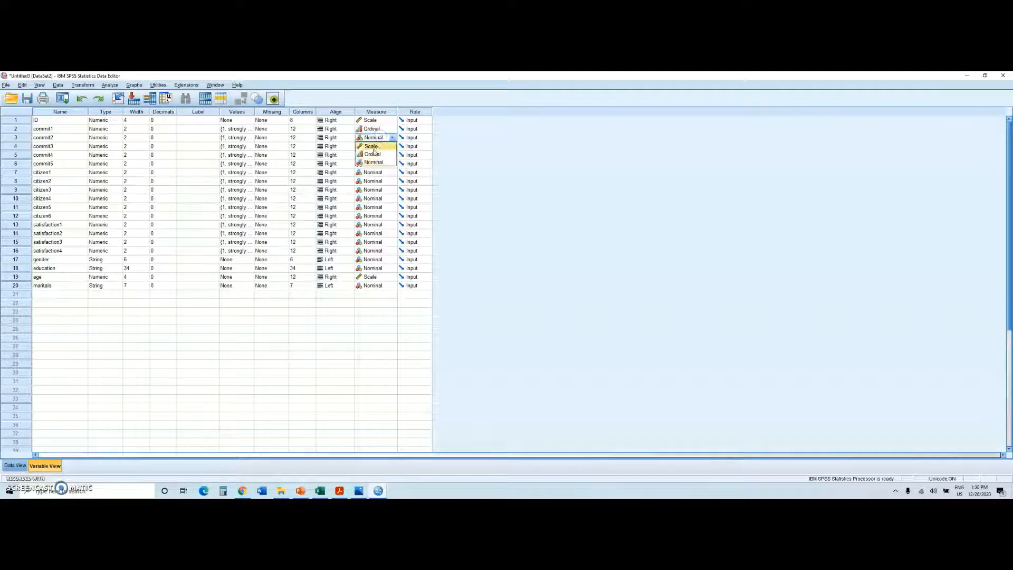
pyautogui.click(372, 153)
pyautogui.click(392, 147)
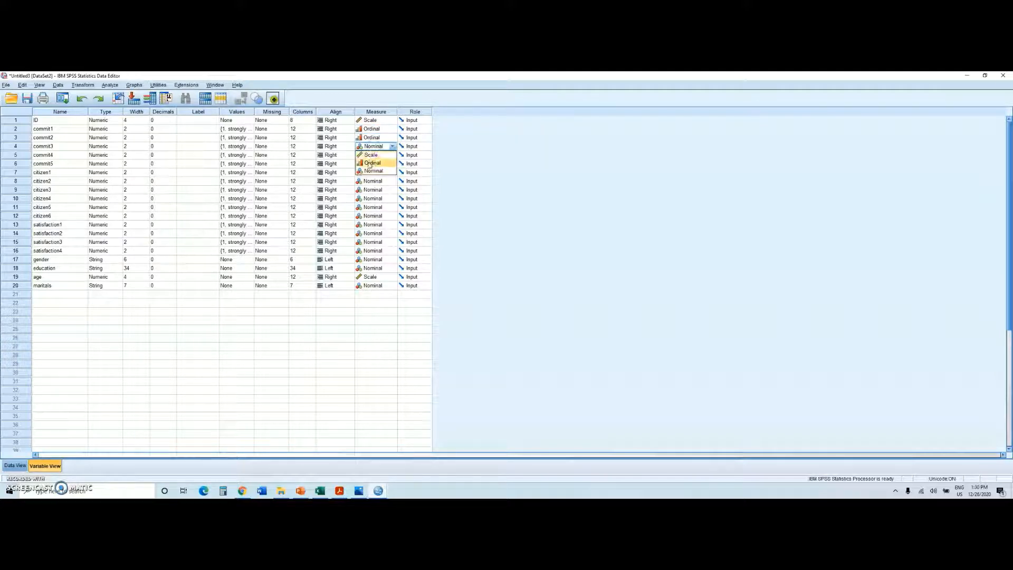
pyautogui.click(371, 163)
# Copy the Ordinal measurement level from commit3 to commit4, commit5 and citizen1.
pyautogui.moveTo(371, 146); pyautogui.dragTo(364, 170)
pyautogui.rightClick(371, 150)
pyautogui.click(376, 152)
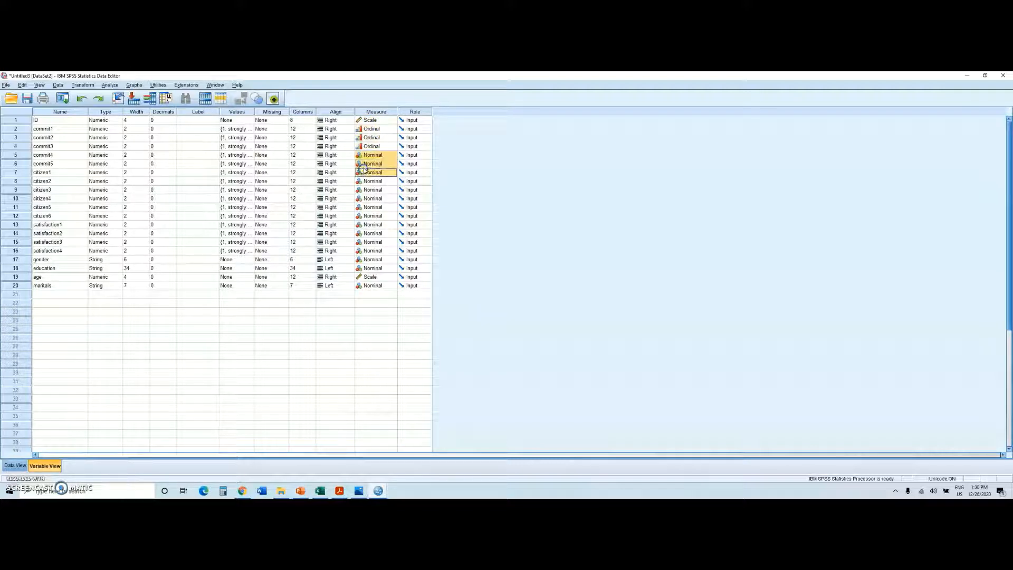
pyautogui.hotkey('ctrl', 'v')
# Copy the Ordinal measurement level to the remaining items from citizen2 through satisfaction4, leaving gender as Nominal.
pyautogui.click(373, 181)
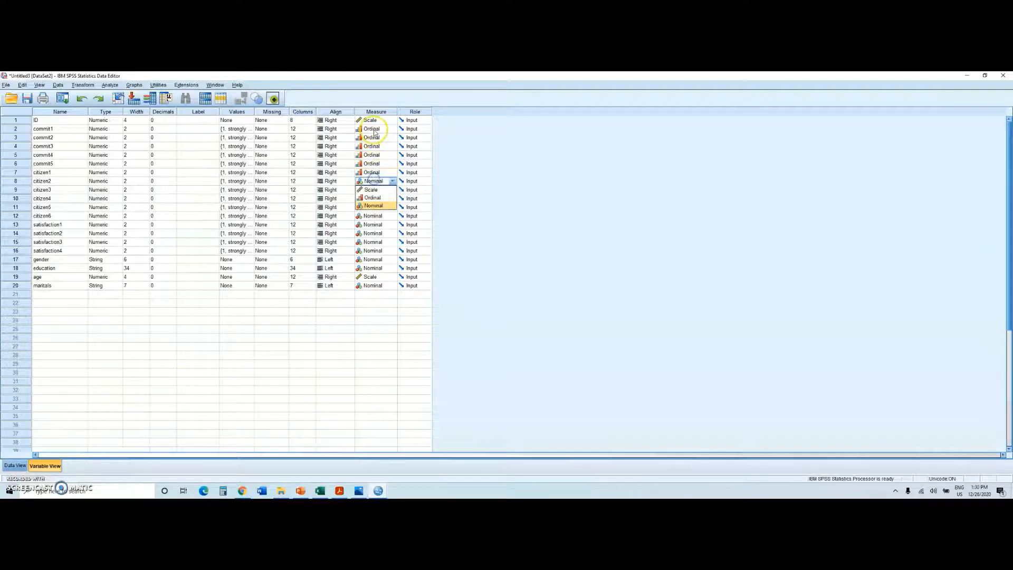
pyautogui.moveTo(374, 133); pyautogui.dragTo(366, 252)
pyautogui.rightClick(373, 173)
pyautogui.click(380, 181)
pyautogui.hotkey('ctrl', 'v')
pyautogui.click(372, 260)
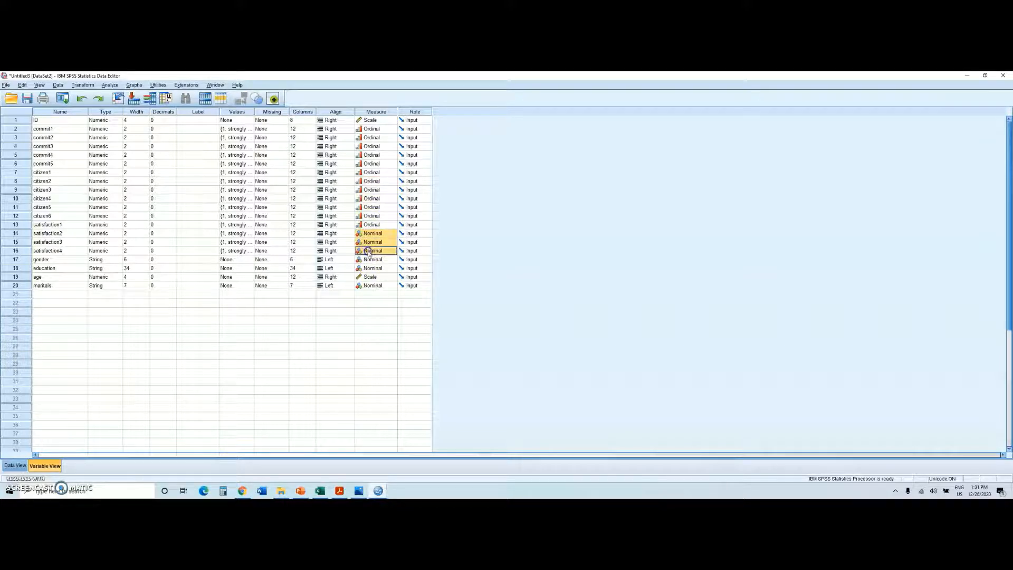
pyautogui.hotkey('ctrl', 'v')
pyautogui.click(368, 258)
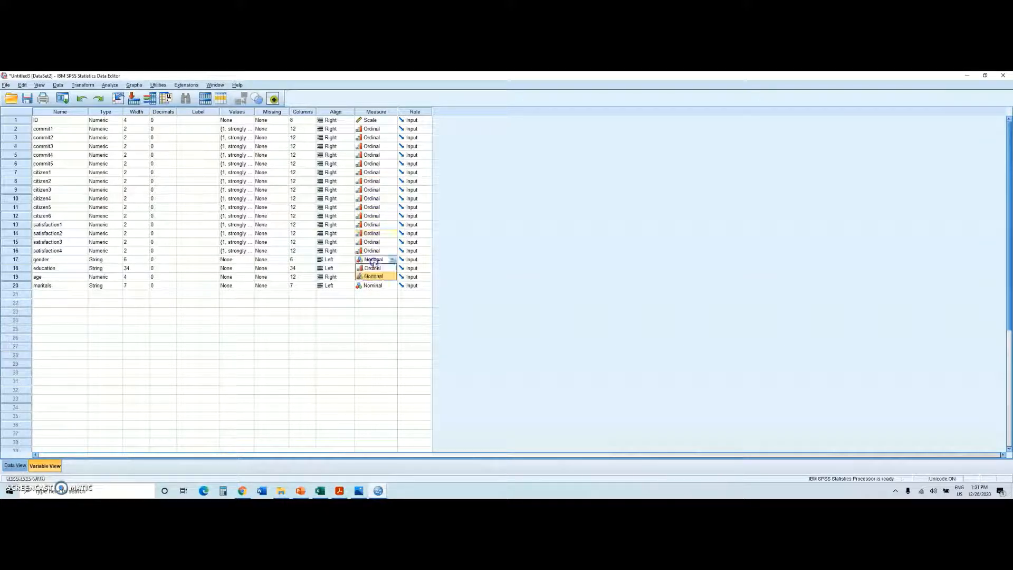
pyautogui.click(165, 259)
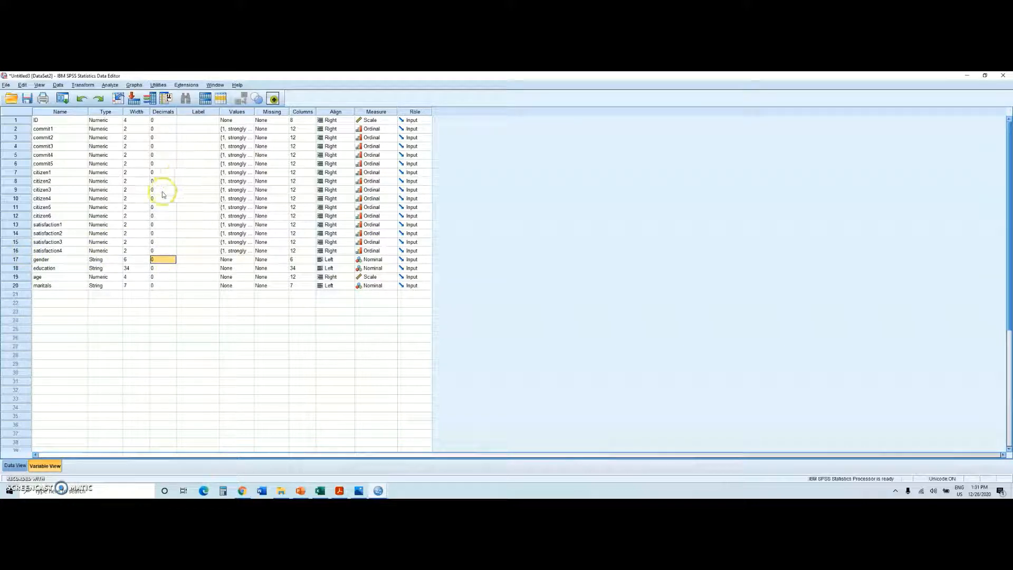
# Toggle the case data between value labels and numeric codes to compare them, and return to the variable definitions.
pyautogui.click(15, 465)
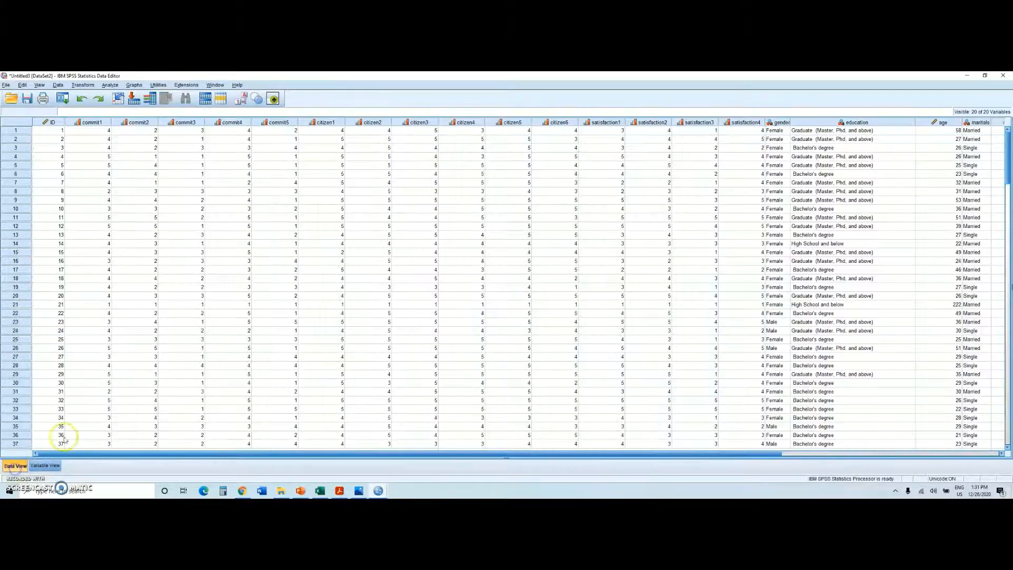
pyautogui.click(266, 298)
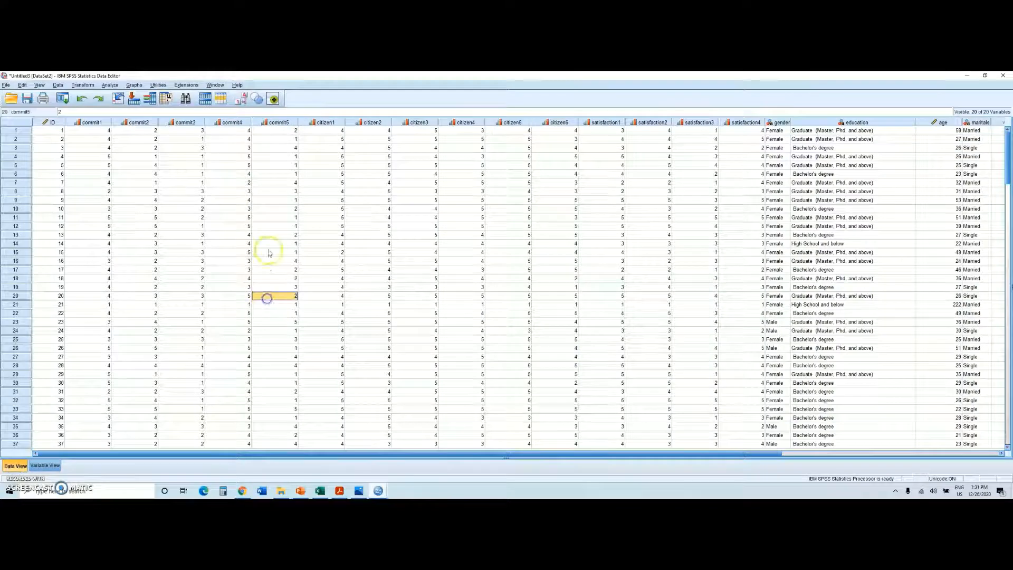
pyautogui.click(241, 99)
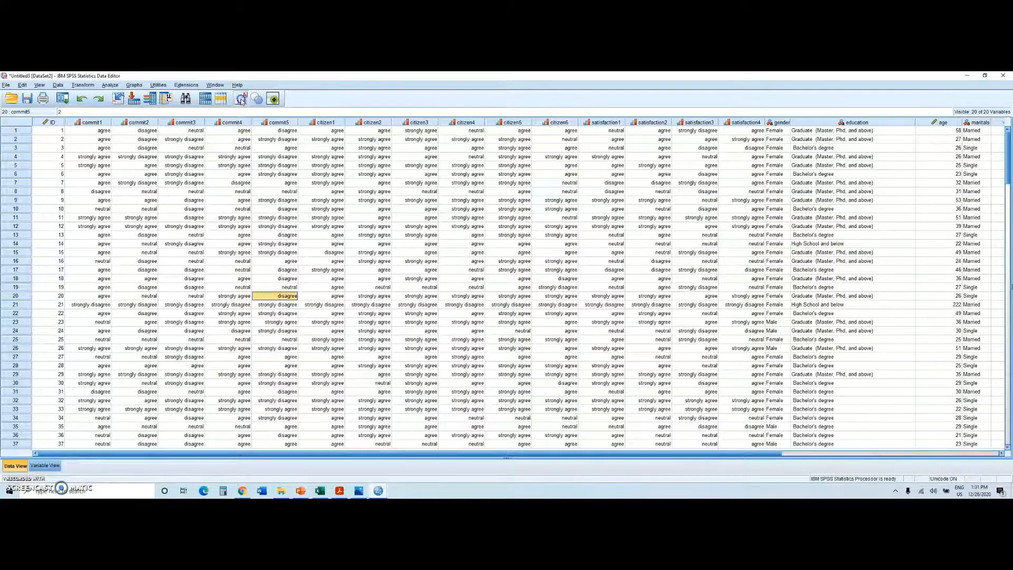
pyautogui.click(243, 100)
pyautogui.click(242, 101)
pyautogui.click(242, 100)
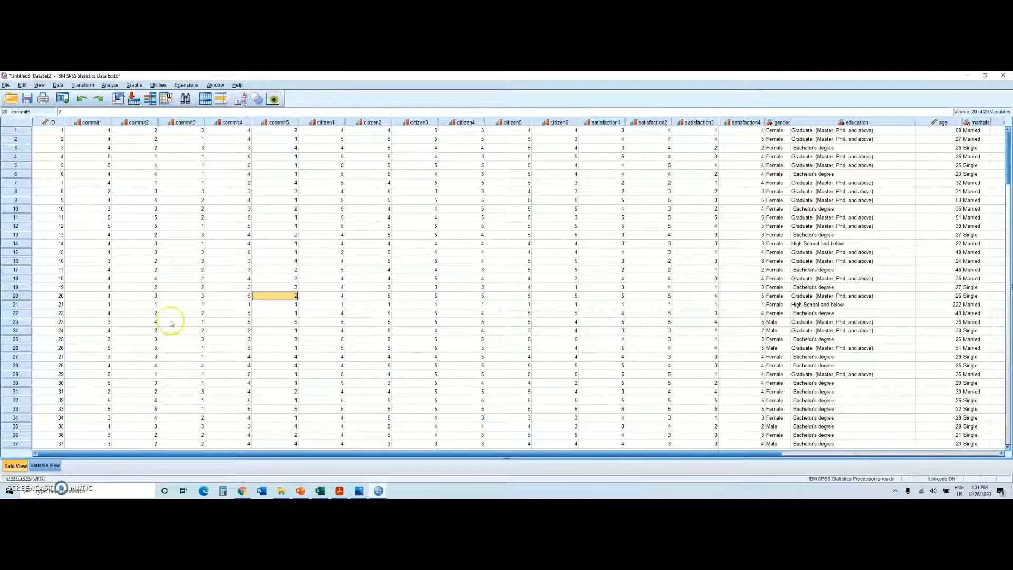
pyautogui.click(45, 465)
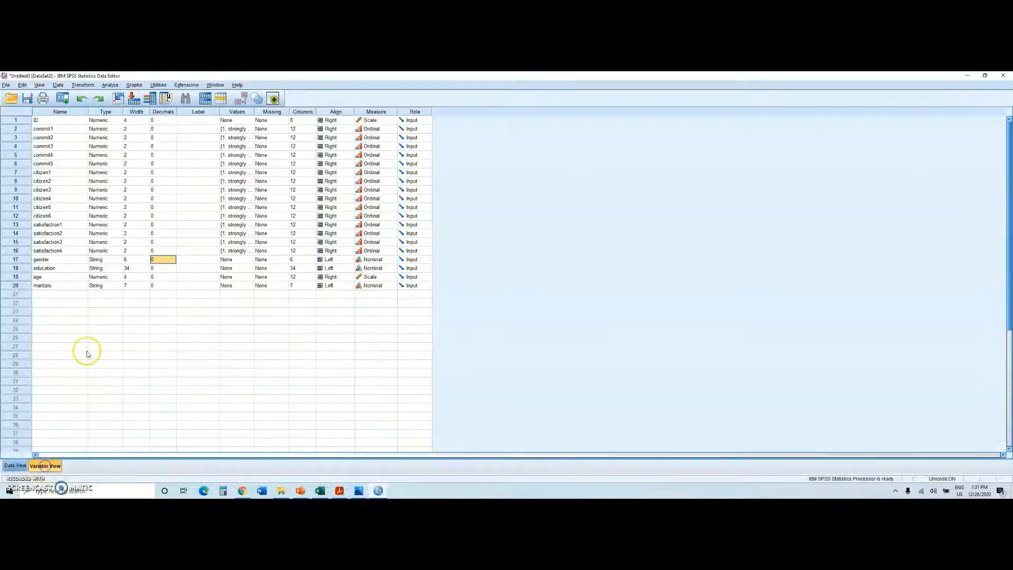
# Examine the data types of the gender, education and maritals variables.
pyautogui.click(53, 259)
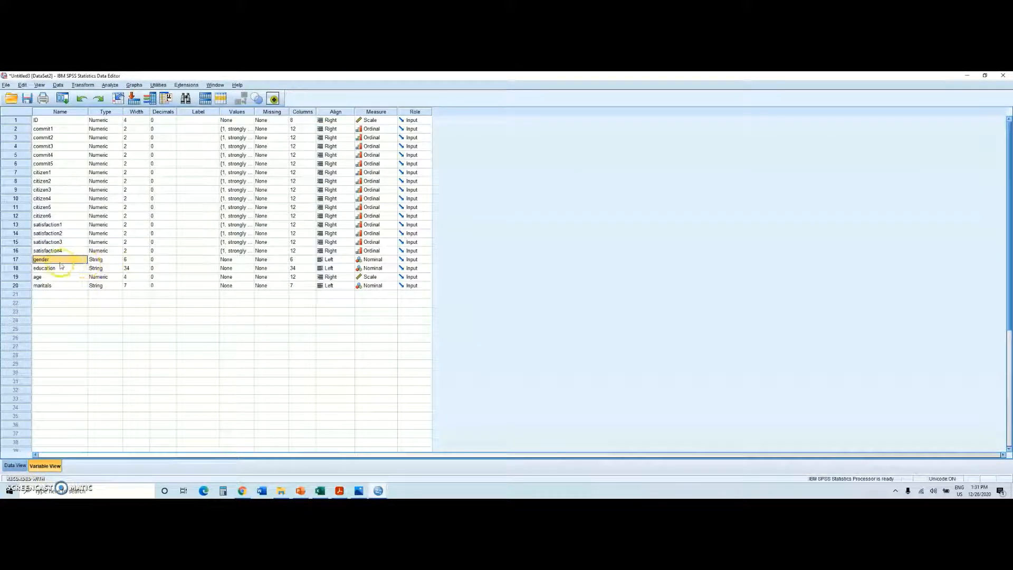
pyautogui.click(93, 269)
pyautogui.click(93, 259)
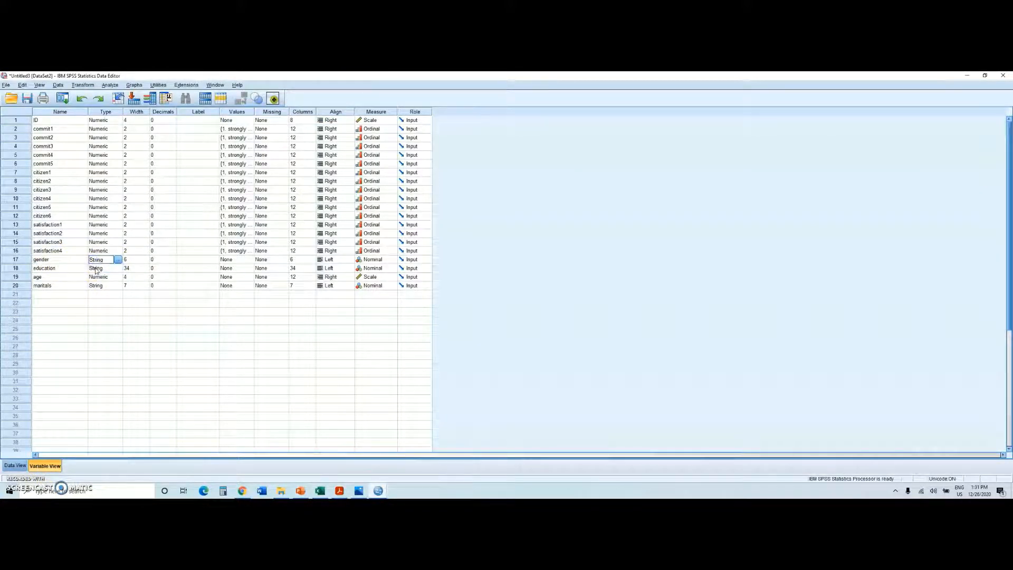
pyautogui.click(97, 269)
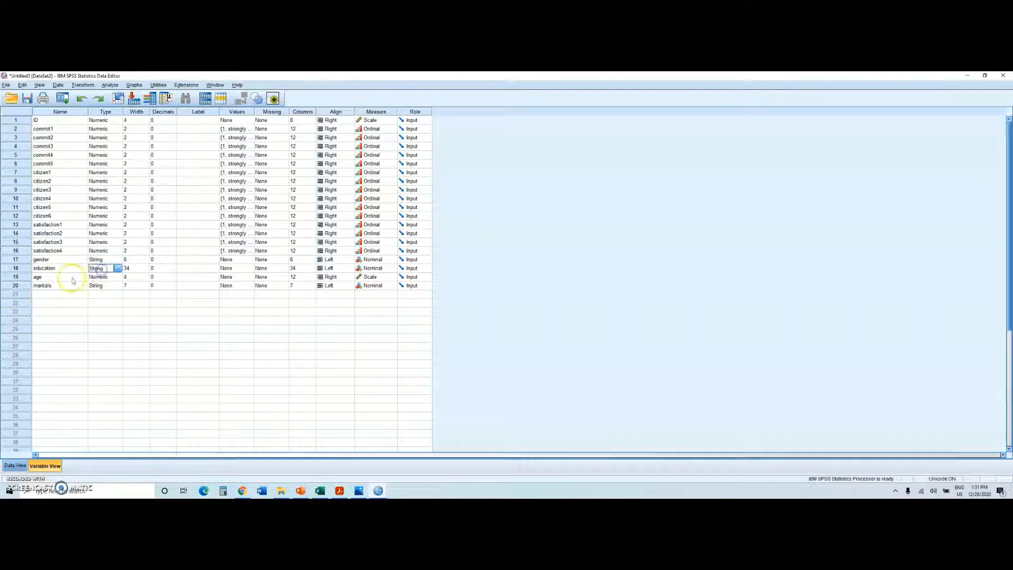
pyautogui.click(101, 287)
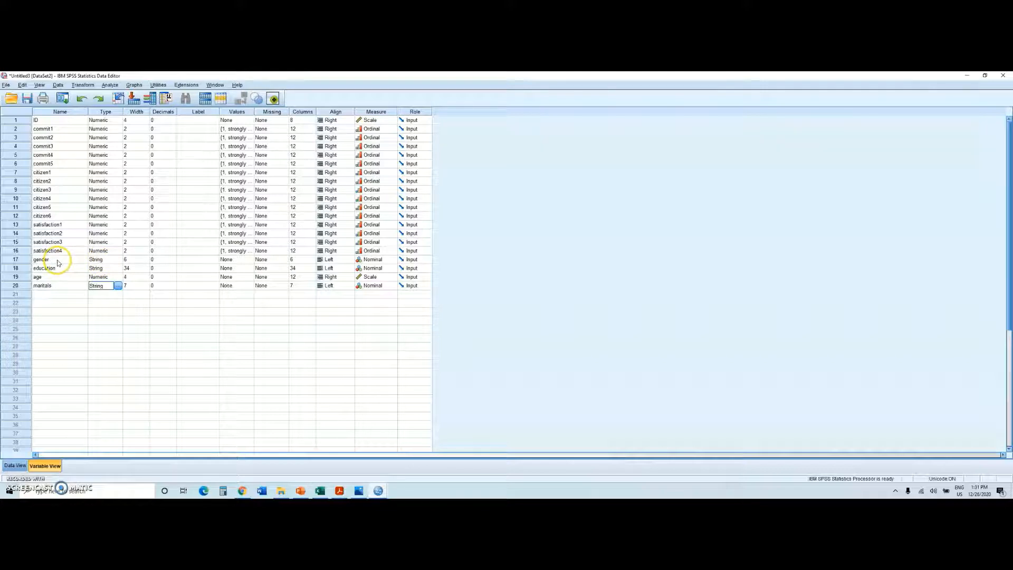
# Set up a Recode into Same Variables for gender and open its old and new value definitions.
pyautogui.click(83, 85)
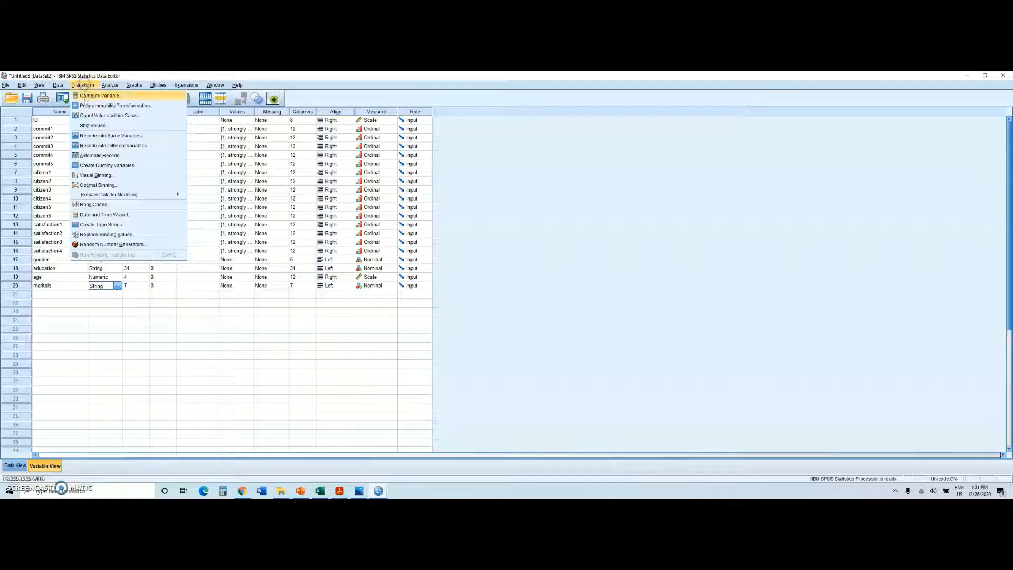
pyautogui.click(106, 137)
pyautogui.moveTo(621, 180); pyautogui.dragTo(621, 226)
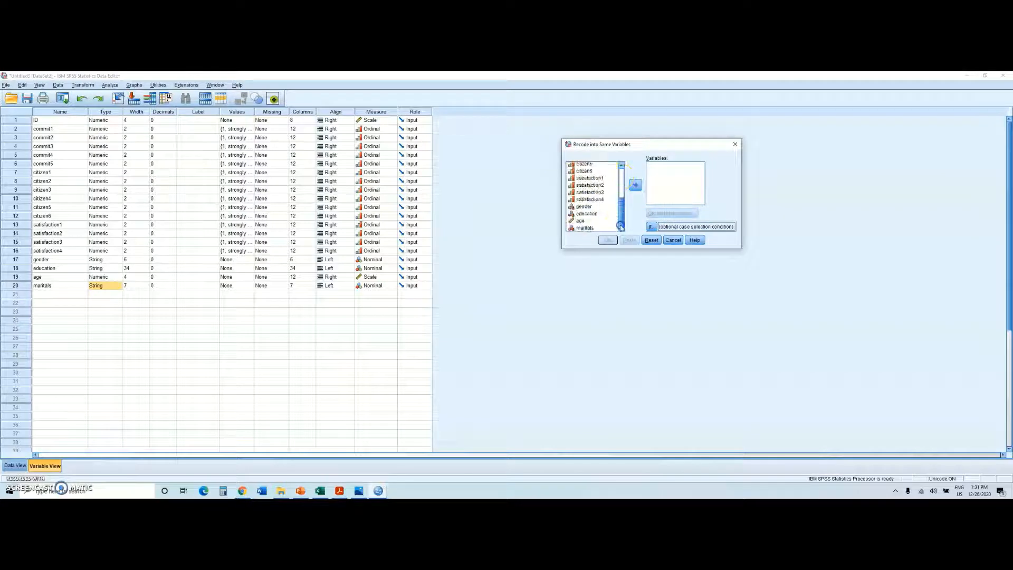
pyautogui.click(584, 206)
pyautogui.click(635, 183)
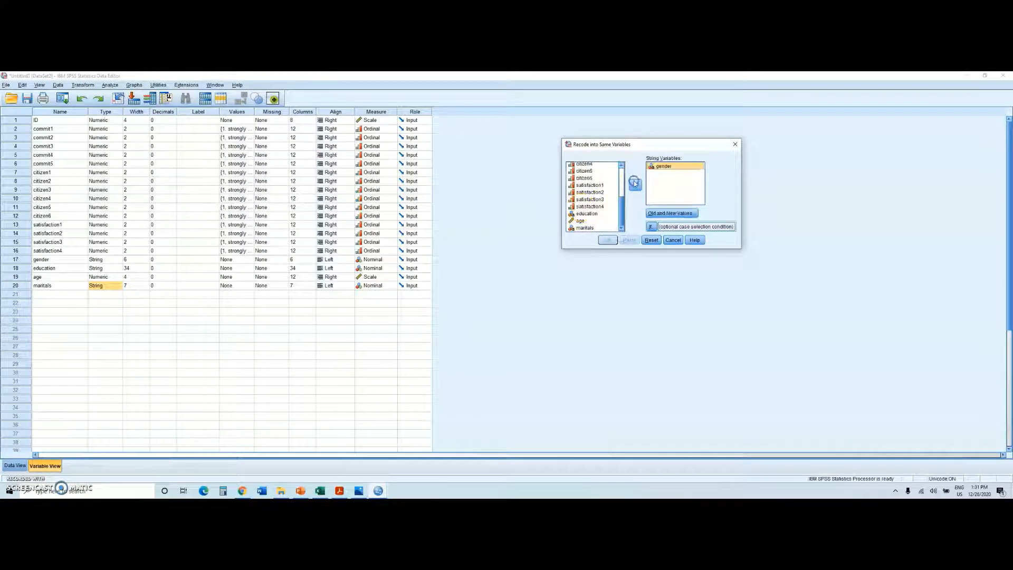
pyautogui.click(670, 214)
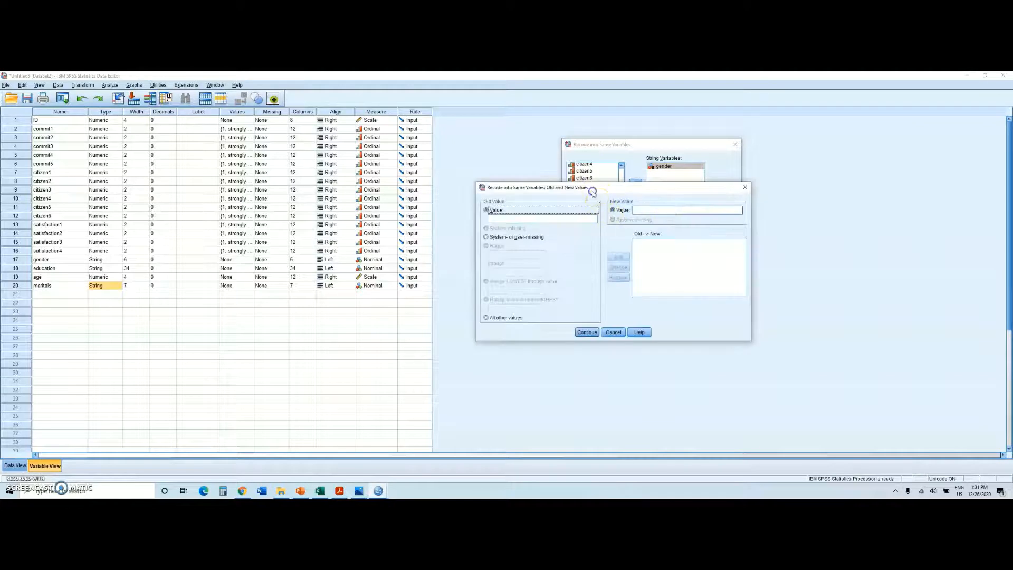
# Check the codebook image for the numeric codes assigned to gender, and return to the recode definitions.
pyautogui.moveTo(592, 192); pyautogui.dragTo(438, 123)
pyautogui.click(369, 150)
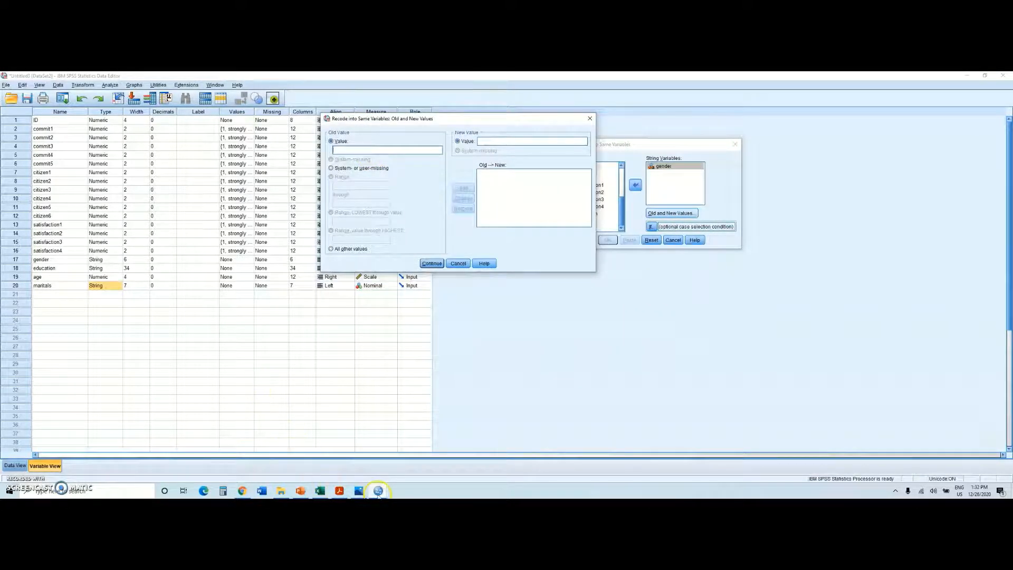
pyautogui.click(378, 491)
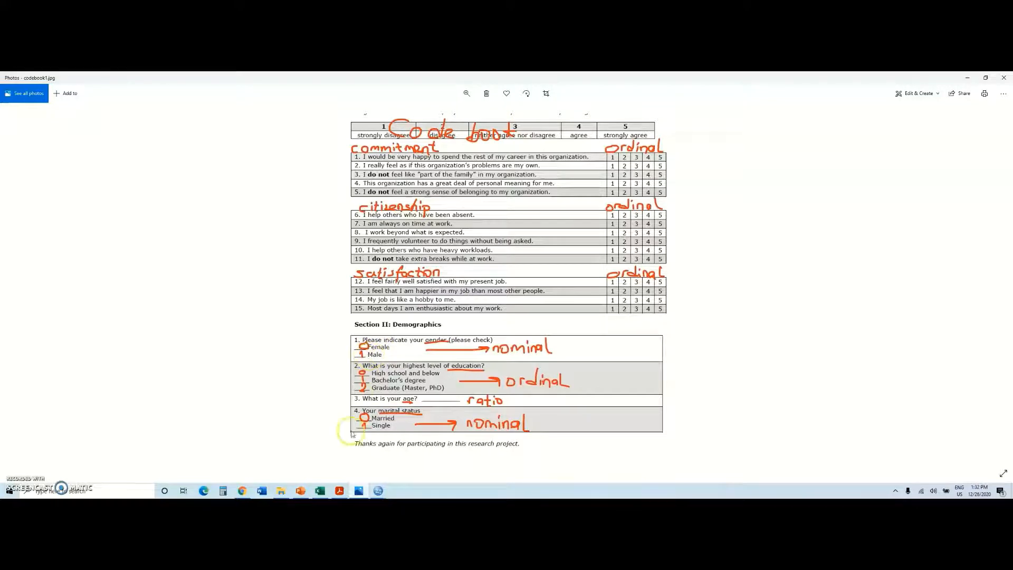
pyautogui.moveTo(371, 493)
pyautogui.click(457, 461)
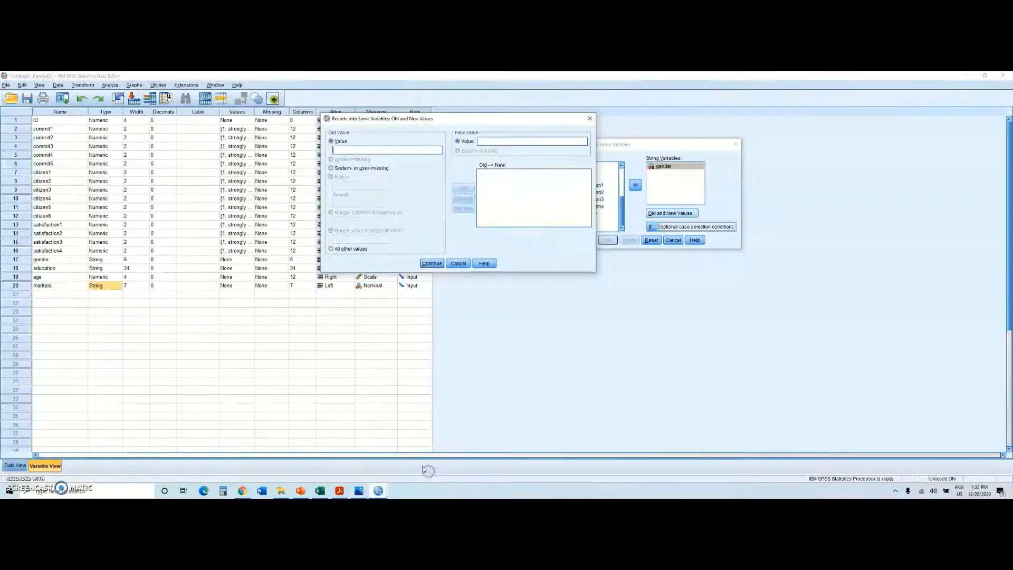
# Recode the gender values Female to 0 and Male to 1, and run the transformation.
pyautogui.click(350, 153)
pyautogui.write('Female')
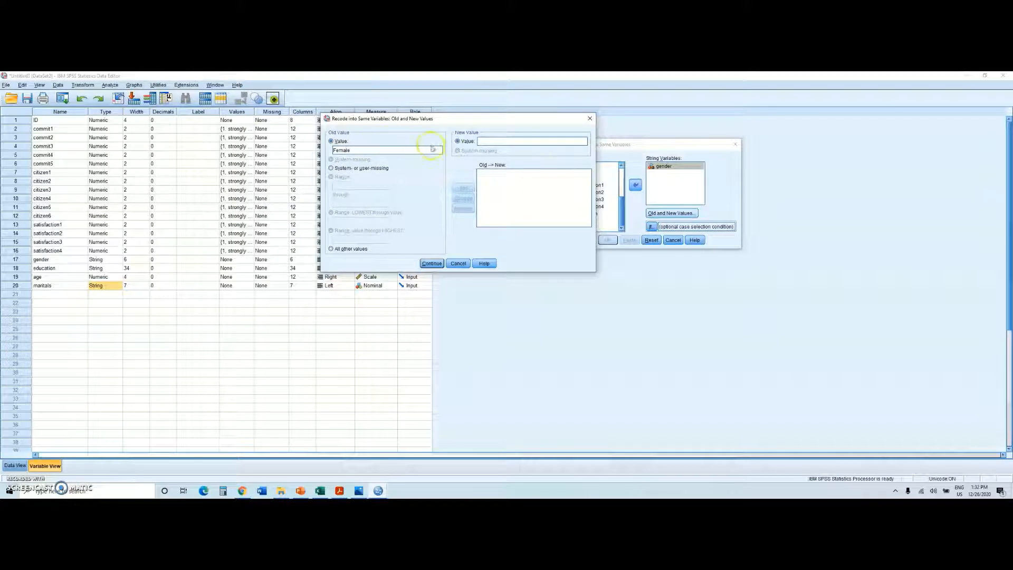
pyautogui.click(493, 141)
pyautogui.write('0')
pyautogui.click(464, 188)
pyautogui.write('1')
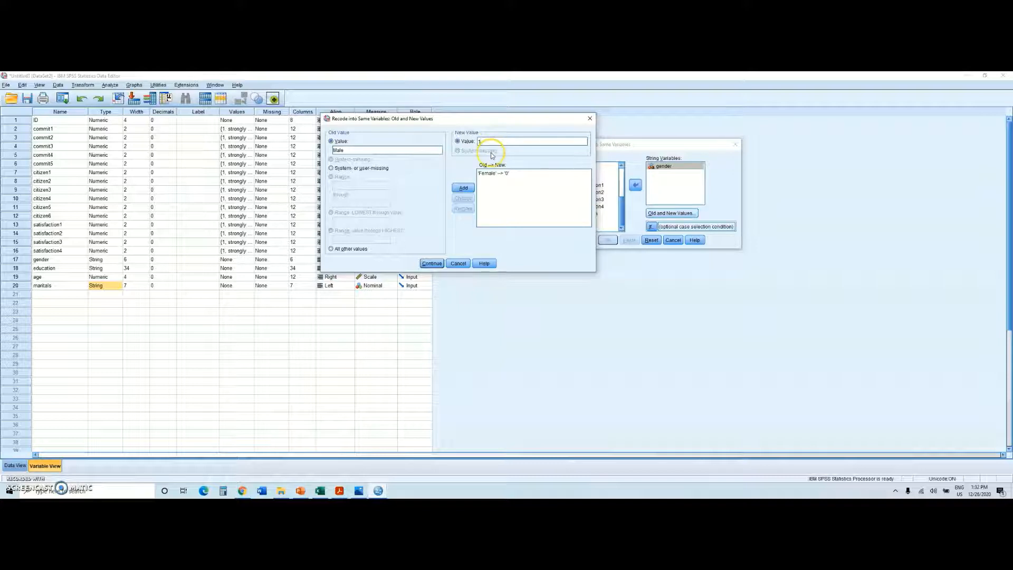
pyautogui.click(464, 188)
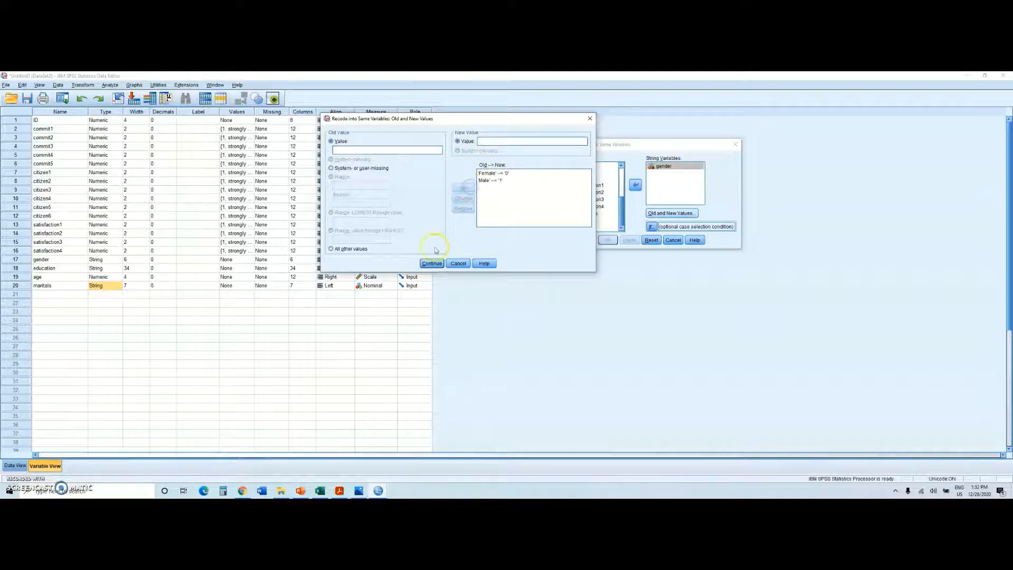
pyautogui.click(432, 263)
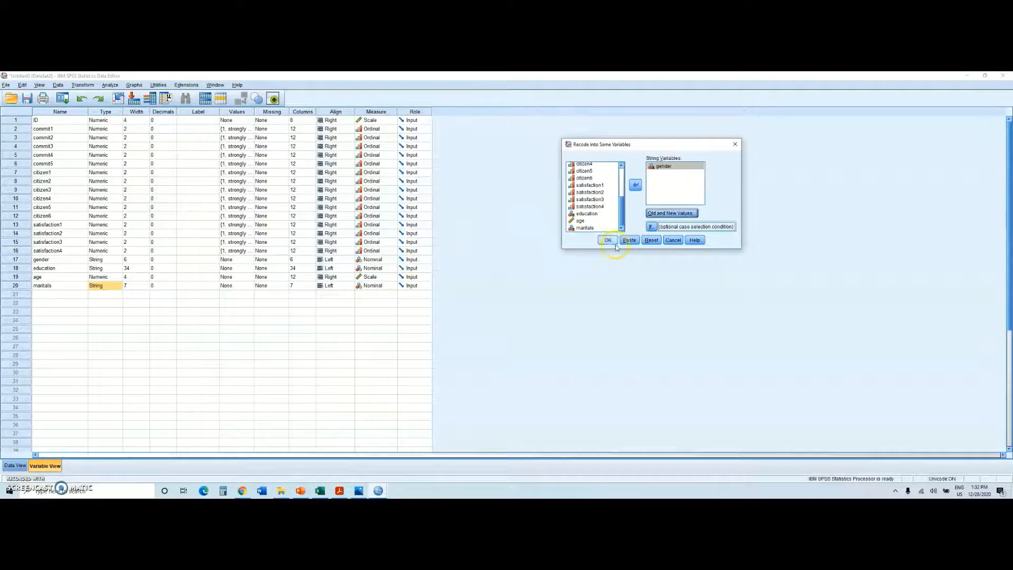
pyautogui.click(611, 241)
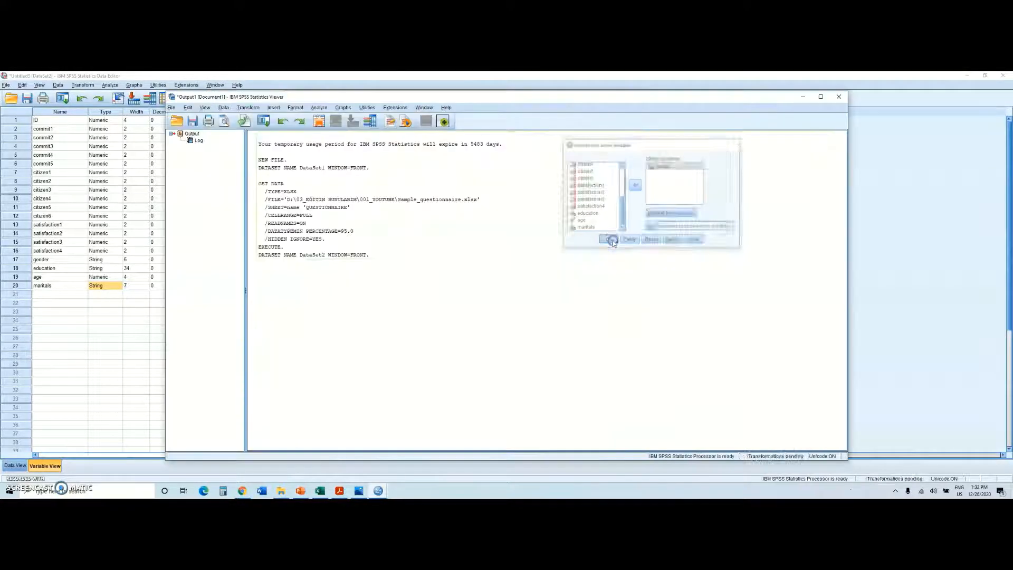
# Examine the recoded gender column in the case data.
pyautogui.click(19, 469)
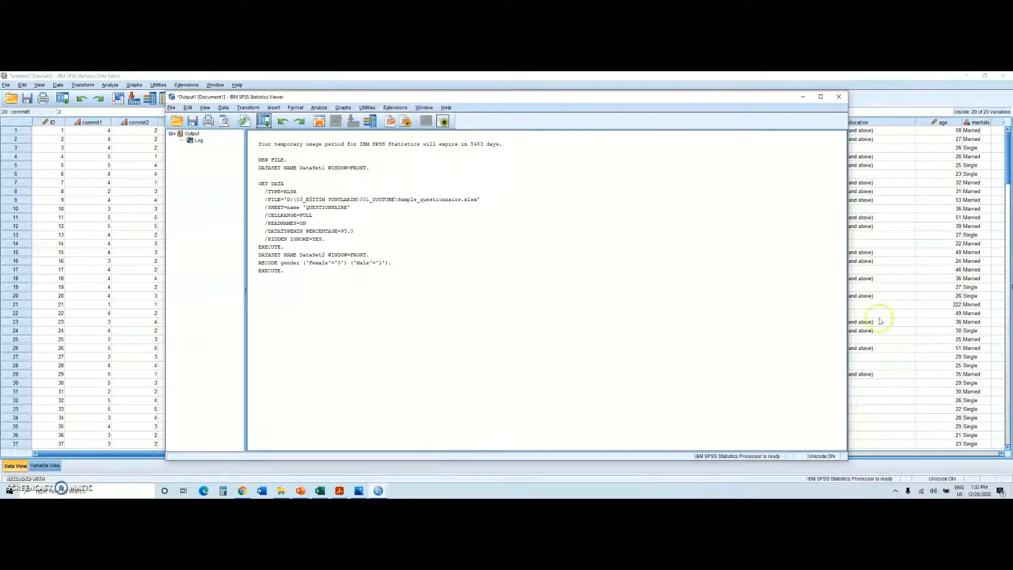
pyautogui.click(957, 305)
pyautogui.moveTo(407, 452); pyautogui.dragTo(548, 451)
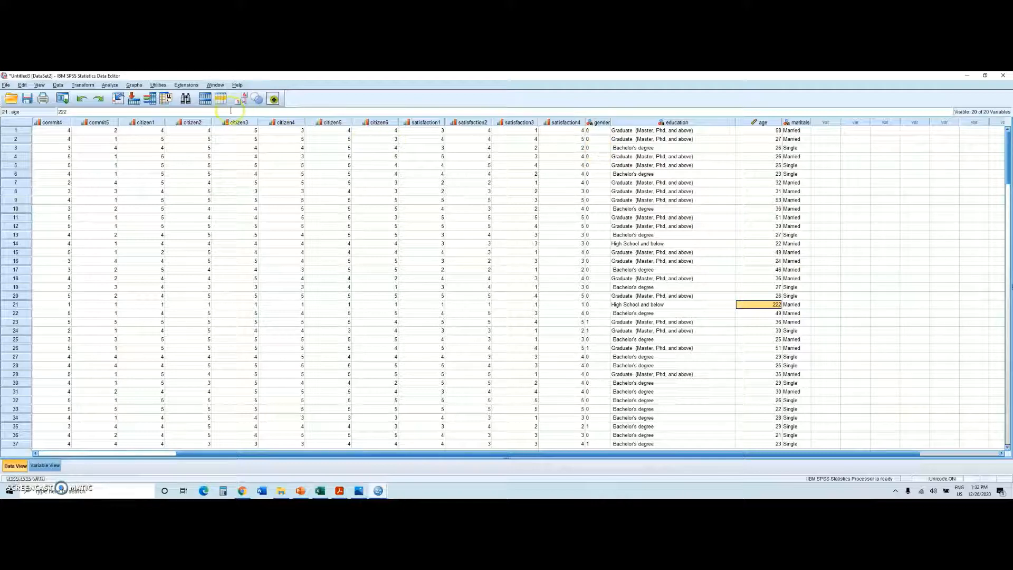
pyautogui.click(241, 100)
pyautogui.click(241, 100)
pyautogui.click(599, 122)
pyautogui.scroll(-4, 595, 227)
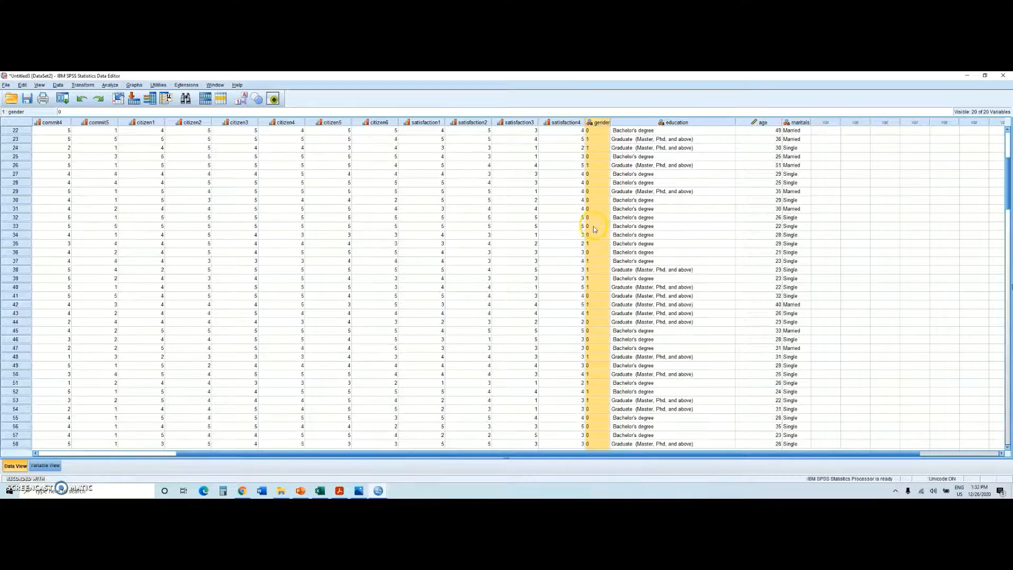
# Define the value labels 0 = Female and 1 = Male for the gender variable.
pyautogui.click(44, 465)
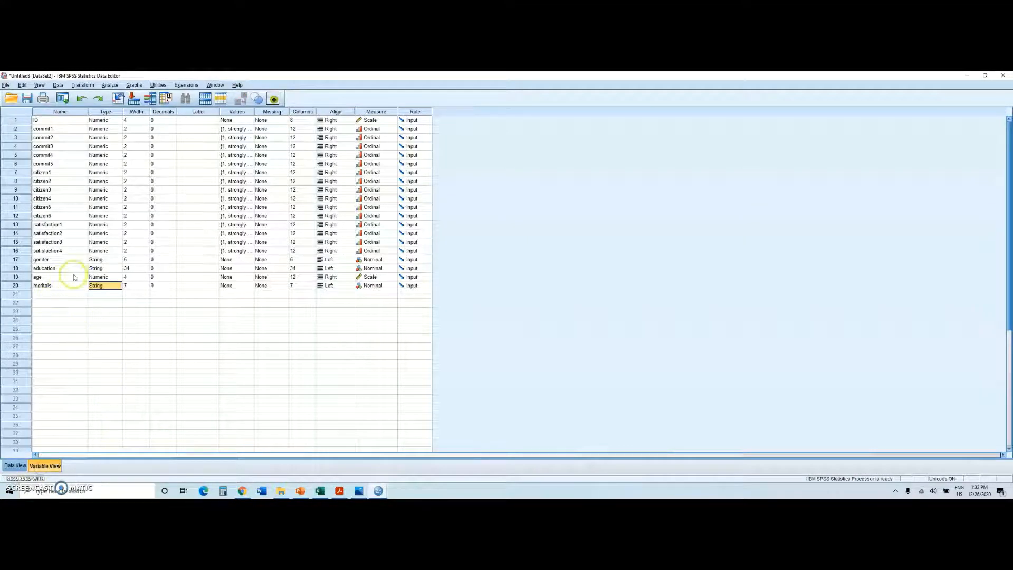
pyautogui.click(237, 260)
pyautogui.click(249, 259)
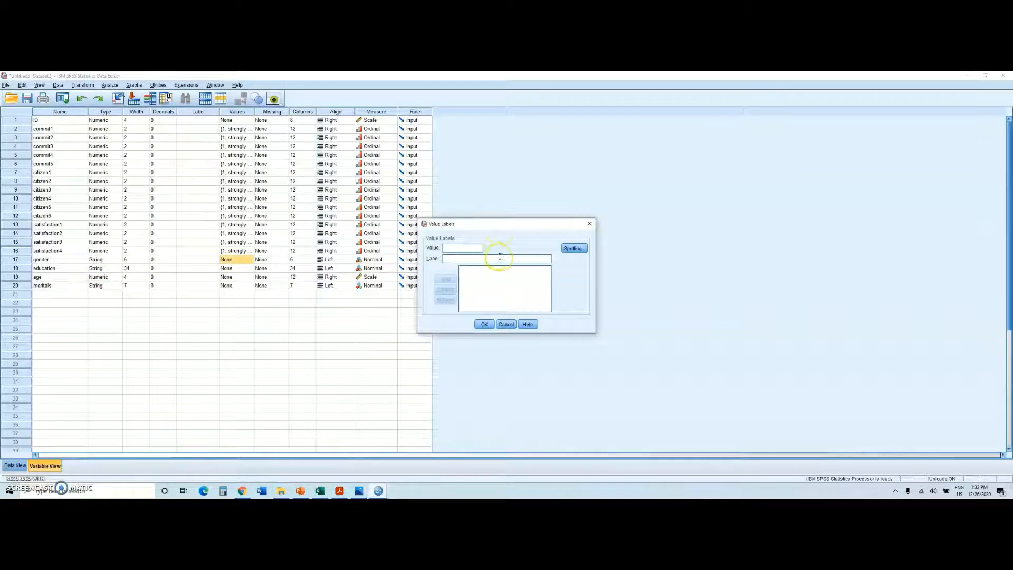
pyautogui.moveTo(502, 224); pyautogui.dragTo(423, 222)
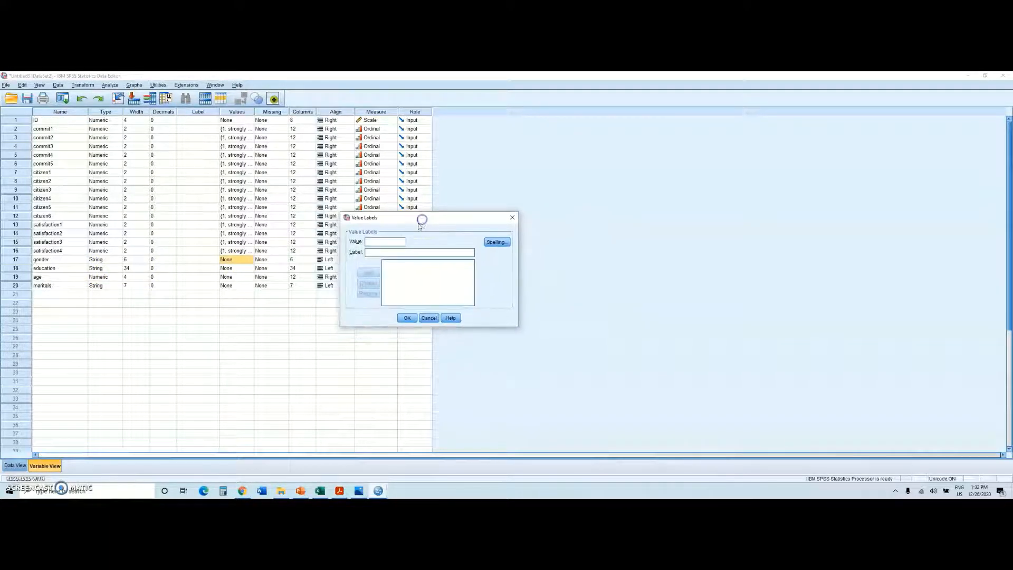
pyautogui.click(388, 242)
pyautogui.click(391, 254)
pyautogui.write('f')
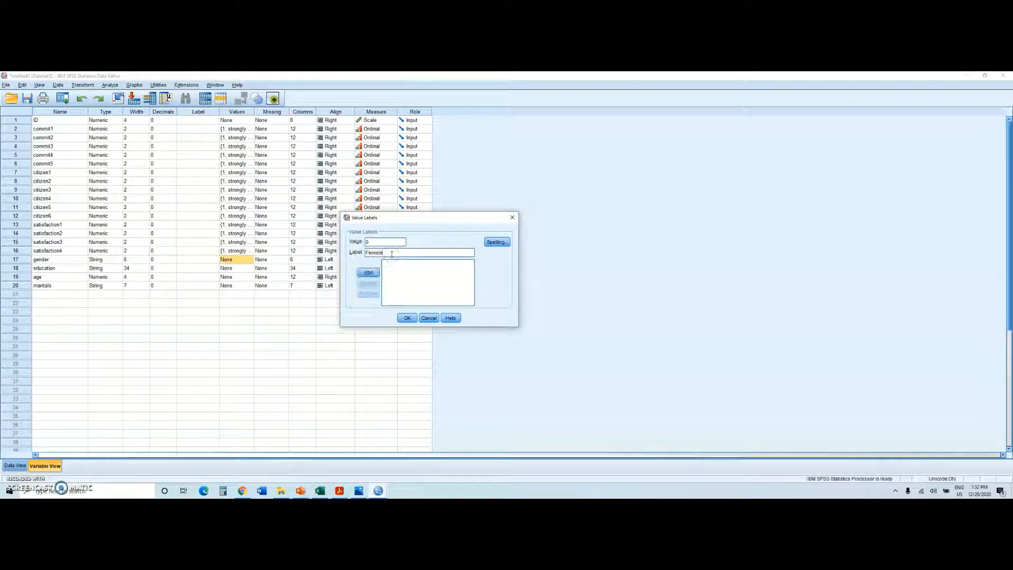
pyautogui.click(369, 273)
pyautogui.write('Male')
pyautogui.click(368, 272)
pyautogui.click(407, 318)
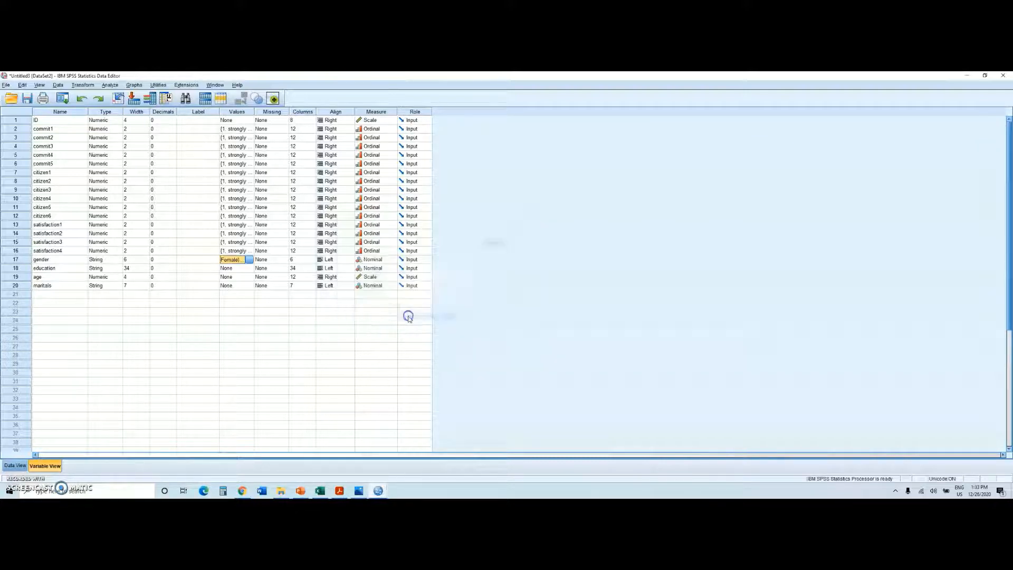
pyautogui.click(309, 338)
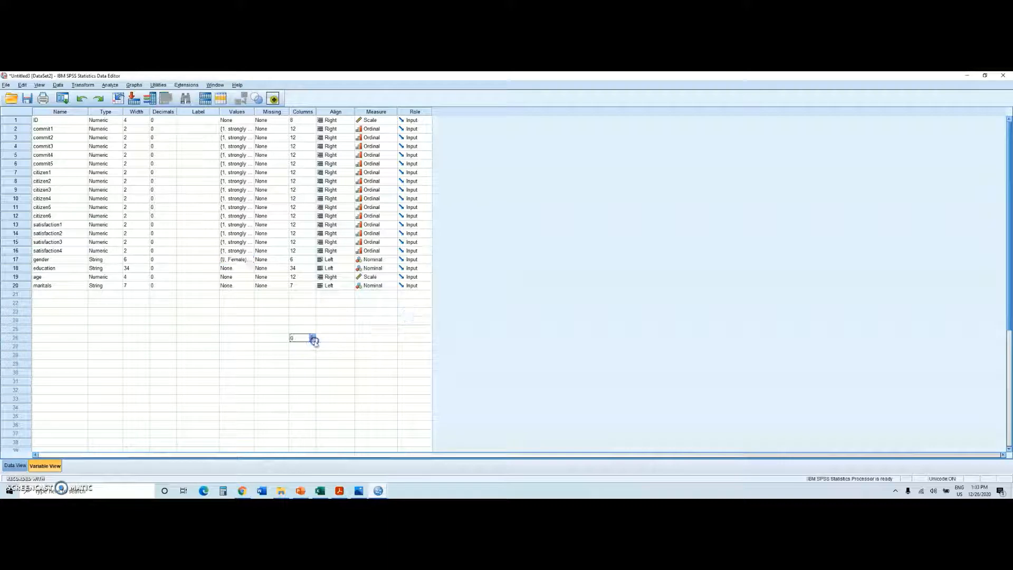
# Show value labels in the case data to check the gender column, and switch back to numeric codes.
pyautogui.click(15, 466)
pyautogui.click(572, 293)
pyautogui.press('Down')
pyautogui.press('Down')
pyautogui.press('Down')
pyautogui.press('Down')
pyautogui.press('Down')
pyautogui.press('Down')
pyautogui.press('Down')
pyautogui.press('Down')
pyautogui.press('Down')
pyautogui.press('Down')
pyautogui.press('Down')
pyautogui.press('Down')
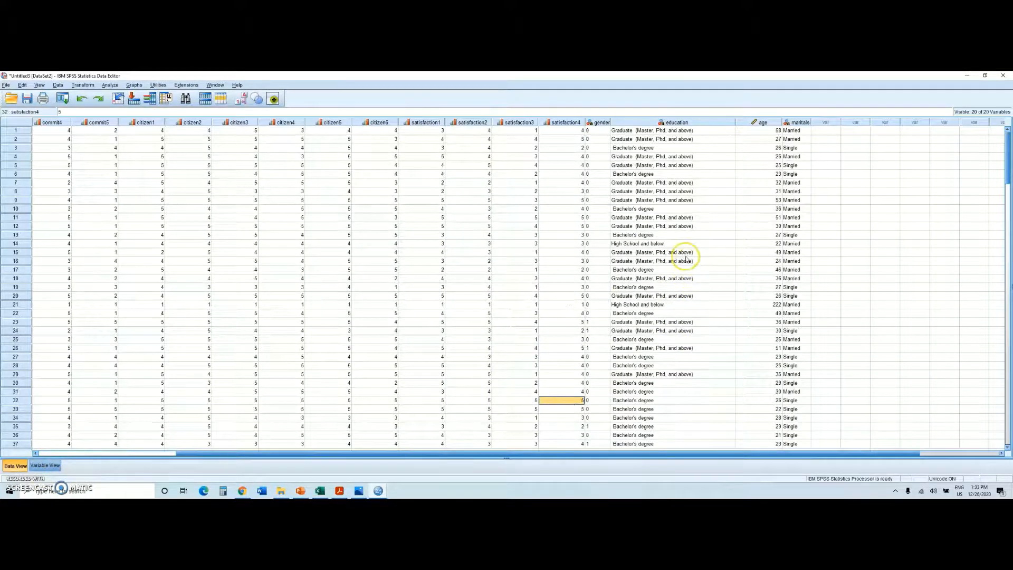
pyautogui.click(240, 100)
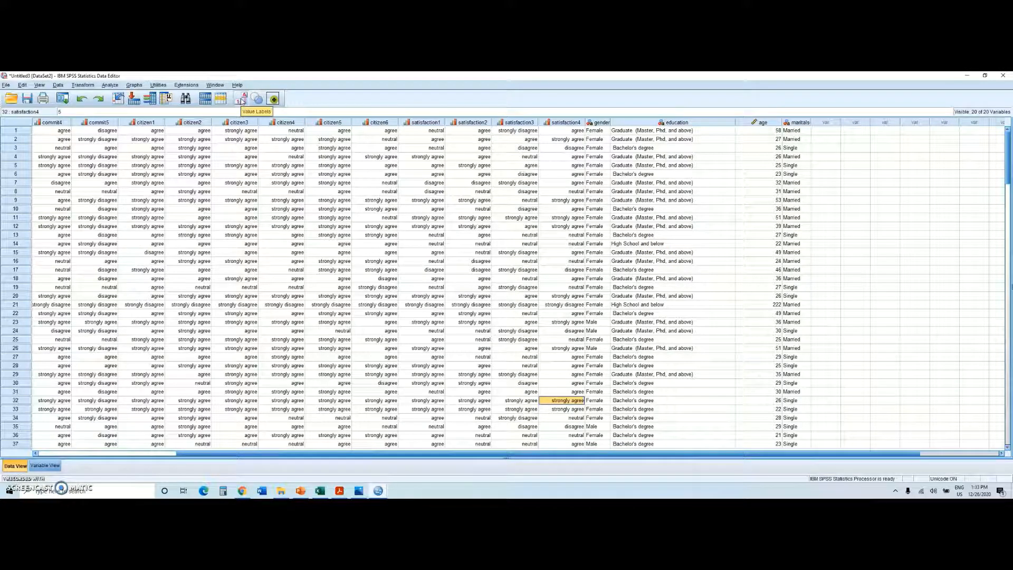
pyautogui.click(599, 122)
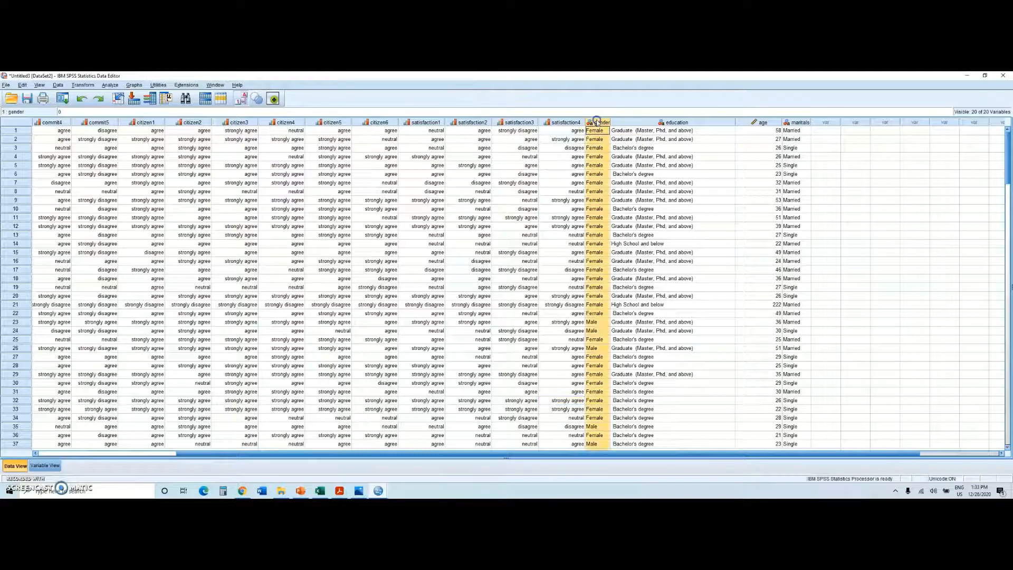
pyautogui.click(241, 98)
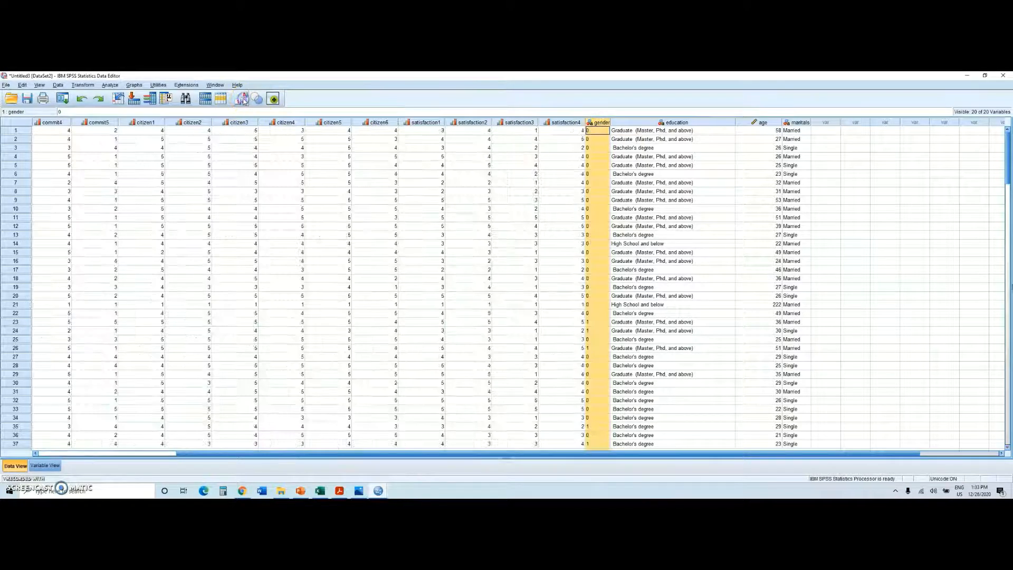
# Examine the text entries in the education and maritals columns of the case data.
pyautogui.click(596, 148)
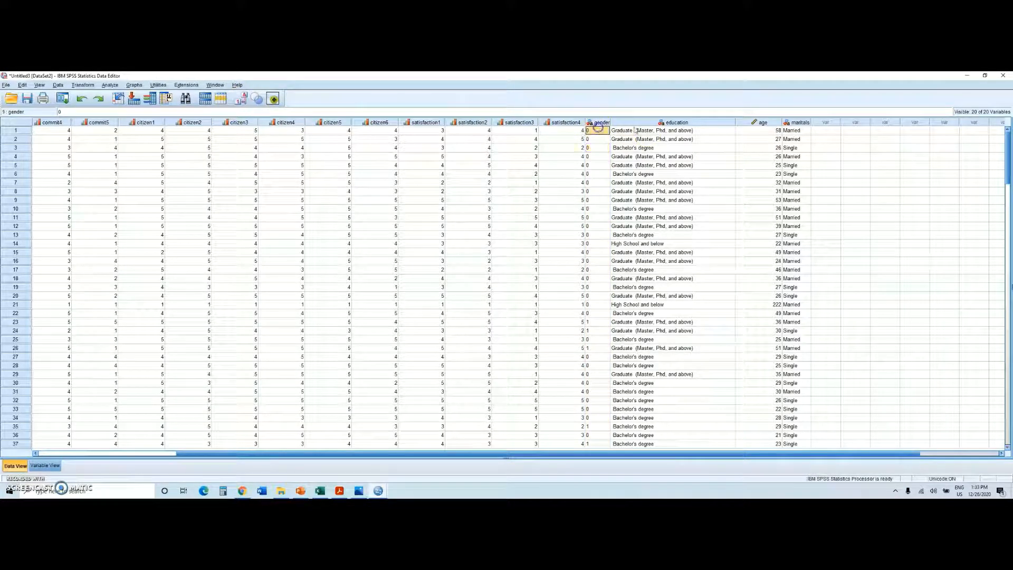
pyautogui.click(646, 164)
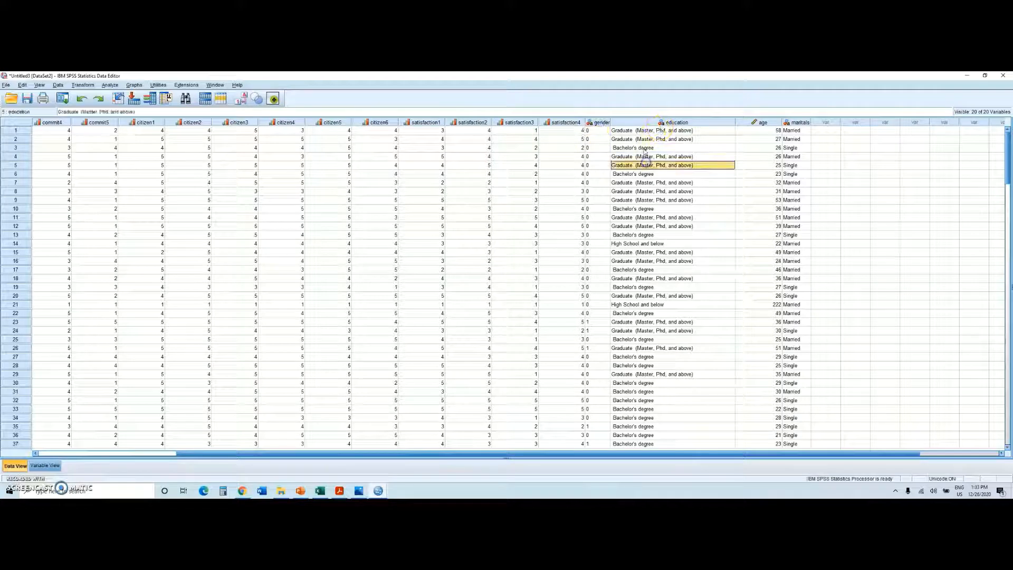
pyautogui.click(646, 123)
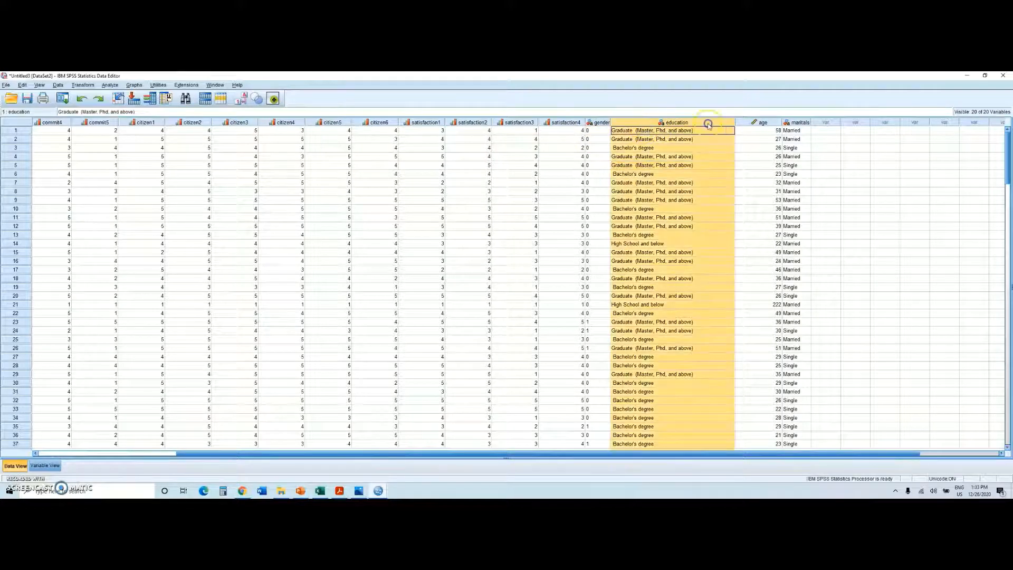
pyautogui.click(800, 122)
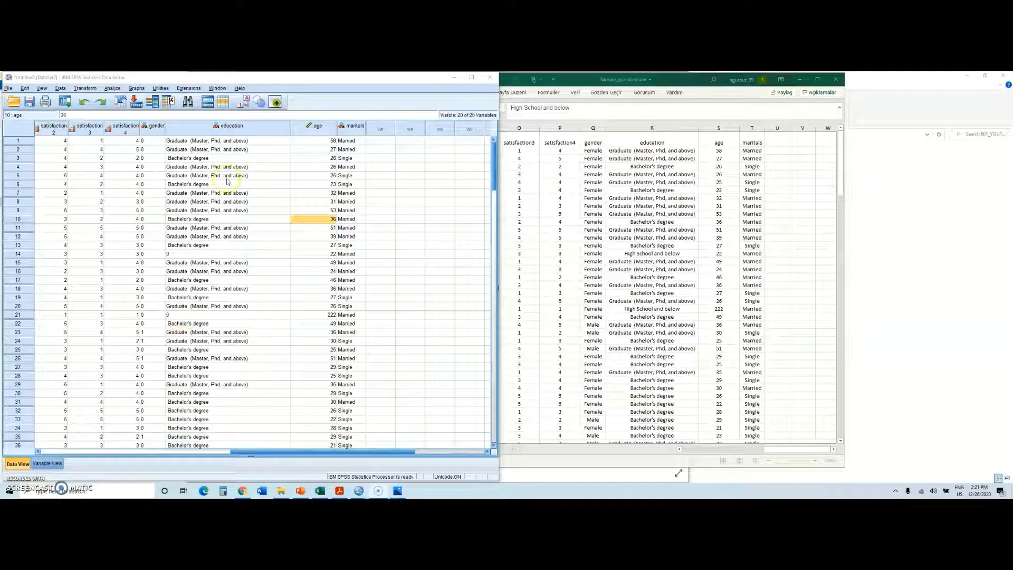
# Set up a clean Recode into Same Variables for the education variable and open its old and new values.
pyautogui.click(229, 127)
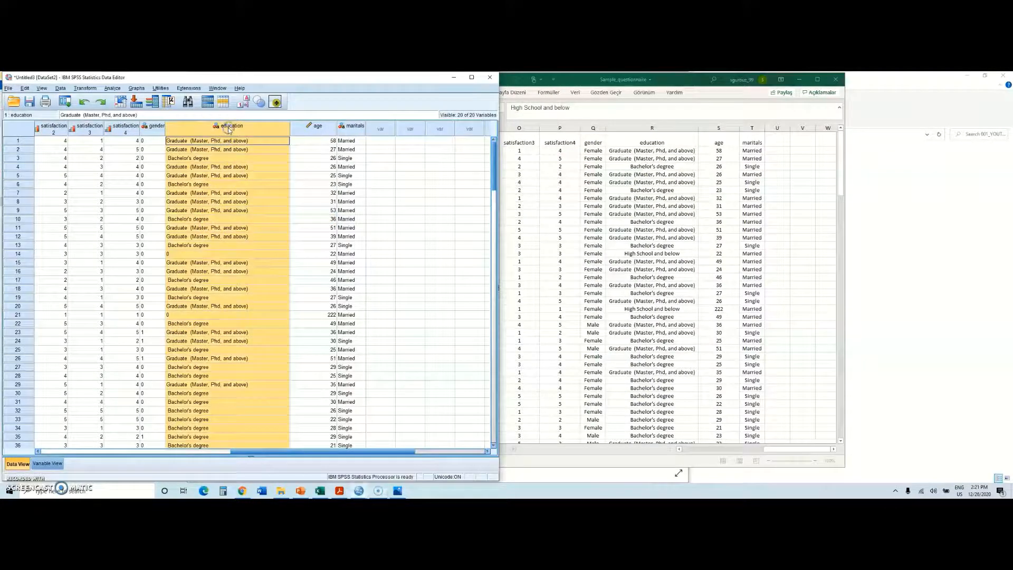
pyautogui.click(85, 89)
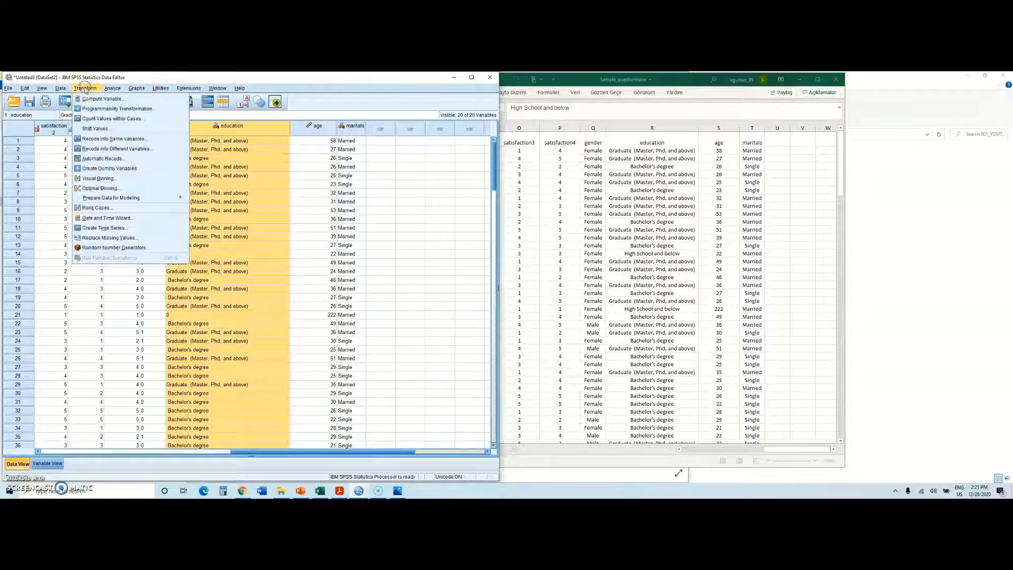
pyautogui.click(107, 139)
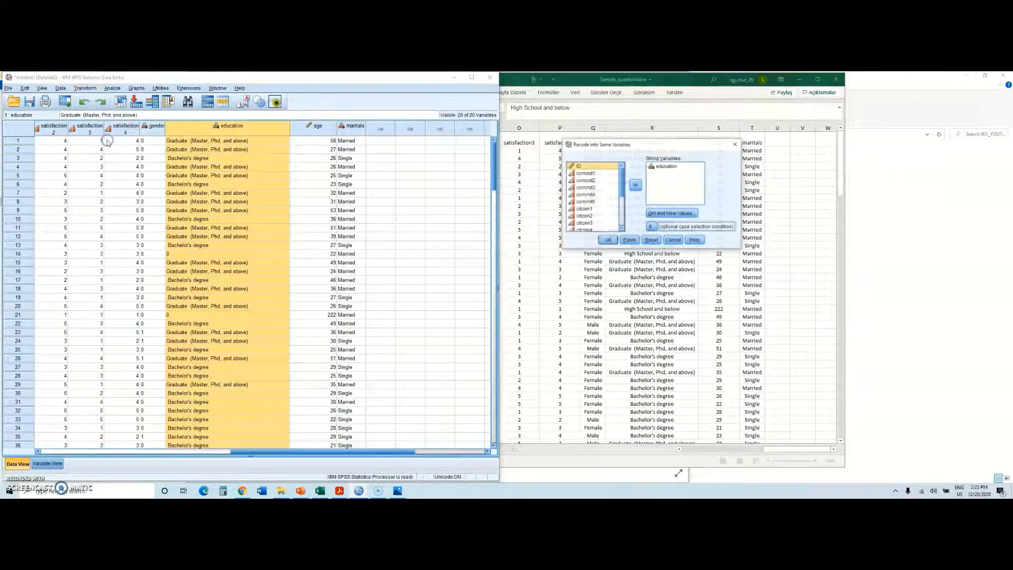
pyautogui.moveTo(612, 140); pyautogui.dragTo(250, 126)
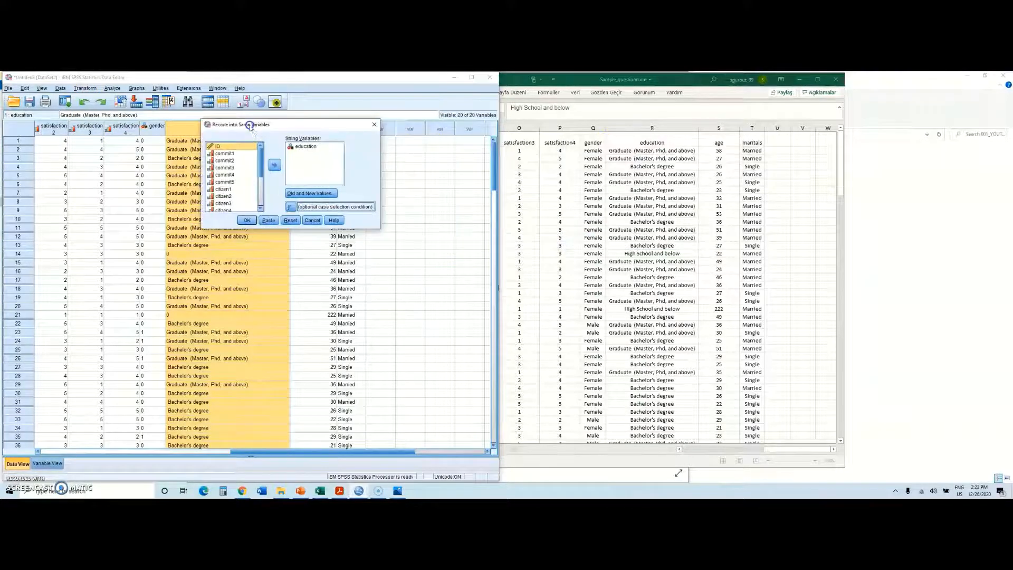
pyautogui.click(290, 220)
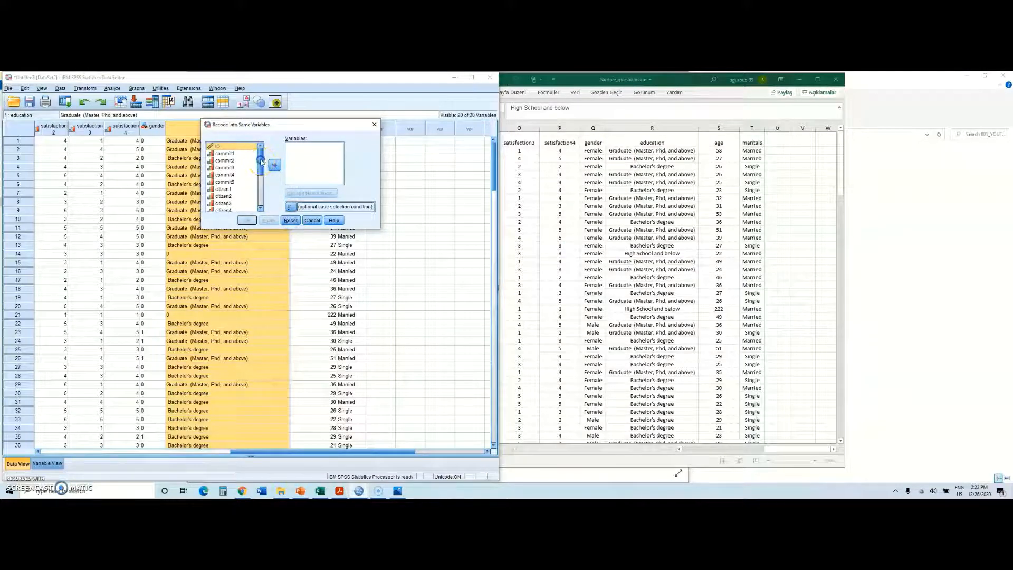
pyautogui.scroll(-3, 227, 192)
pyautogui.click(227, 196)
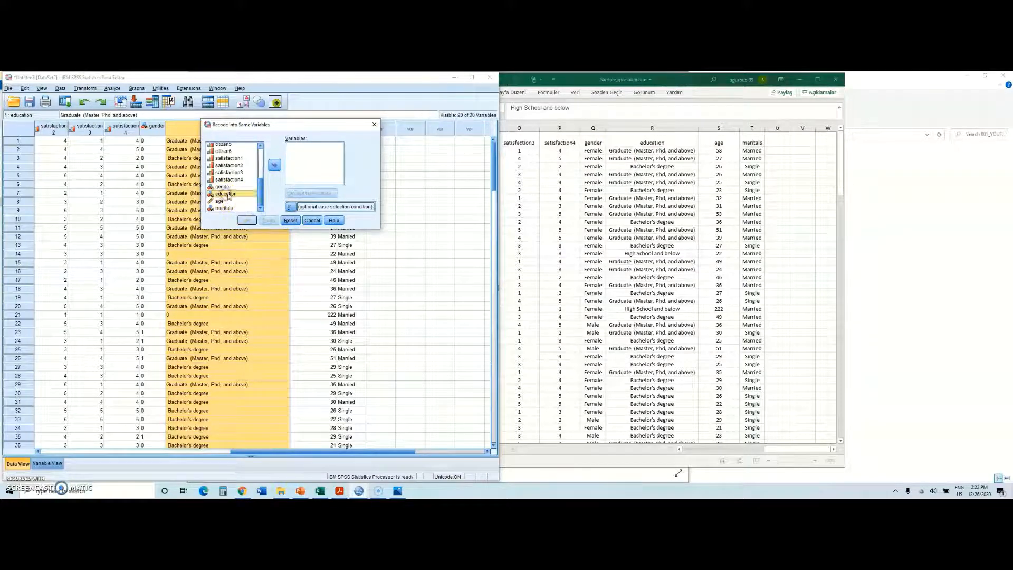
pyautogui.click(274, 166)
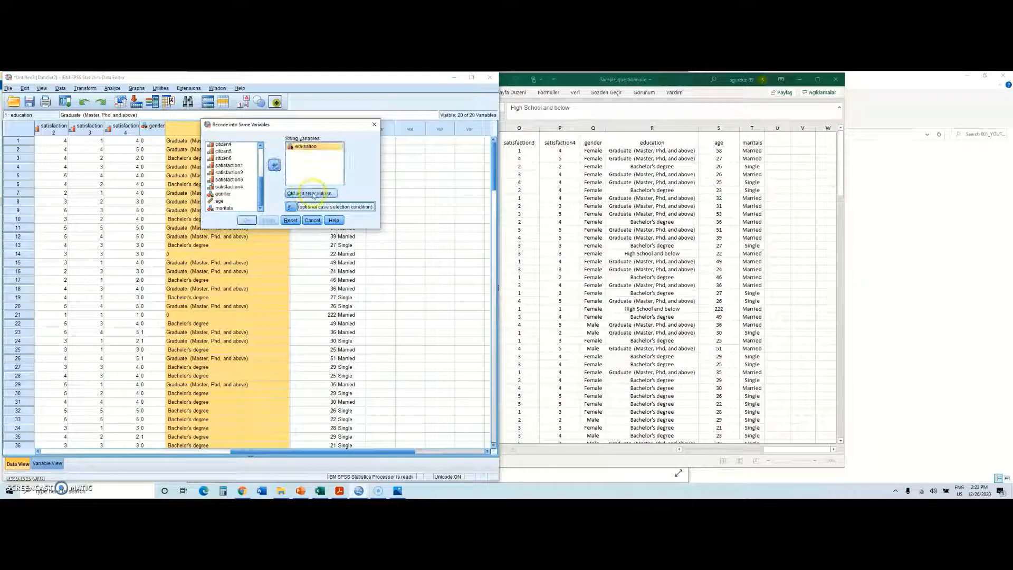
pyautogui.click(313, 193)
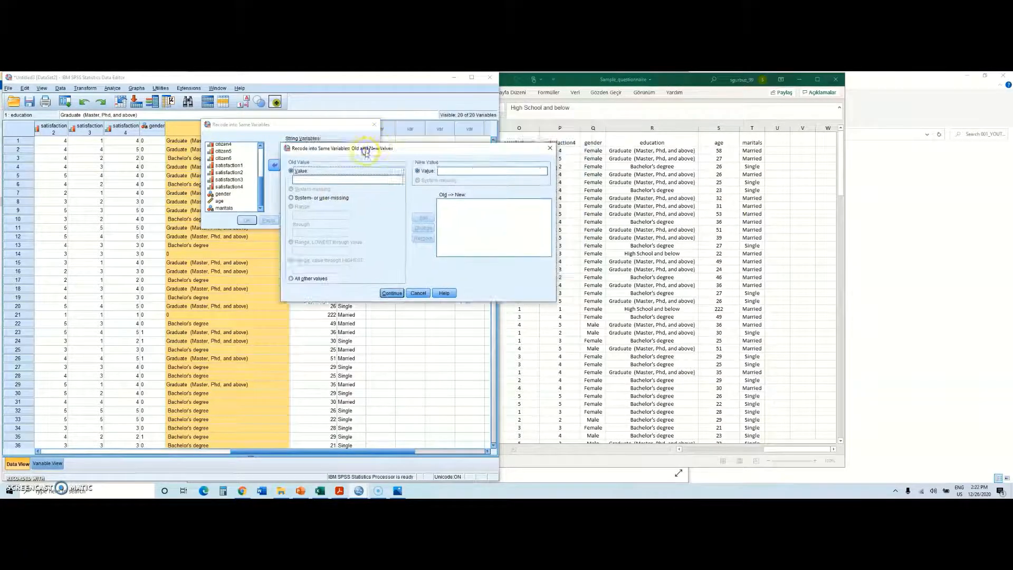
pyautogui.moveTo(366, 153); pyautogui.dragTo(292, 170)
pyautogui.click(246, 198)
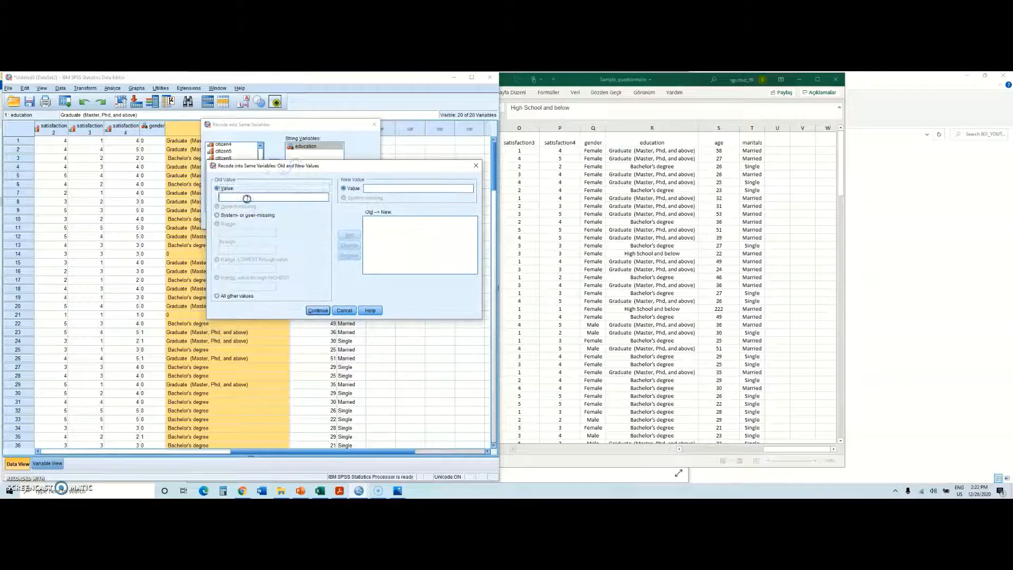
# Switch to the Excel questionnaire and copy the text "High School and below" from the education column.
pyautogui.click(649, 199)
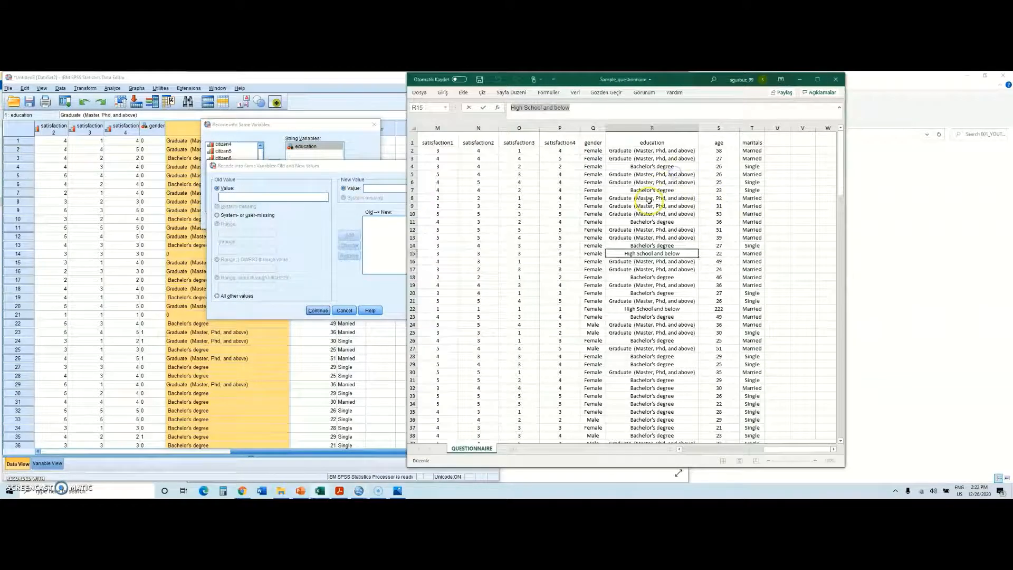
pyautogui.click(648, 159)
pyautogui.click(649, 152)
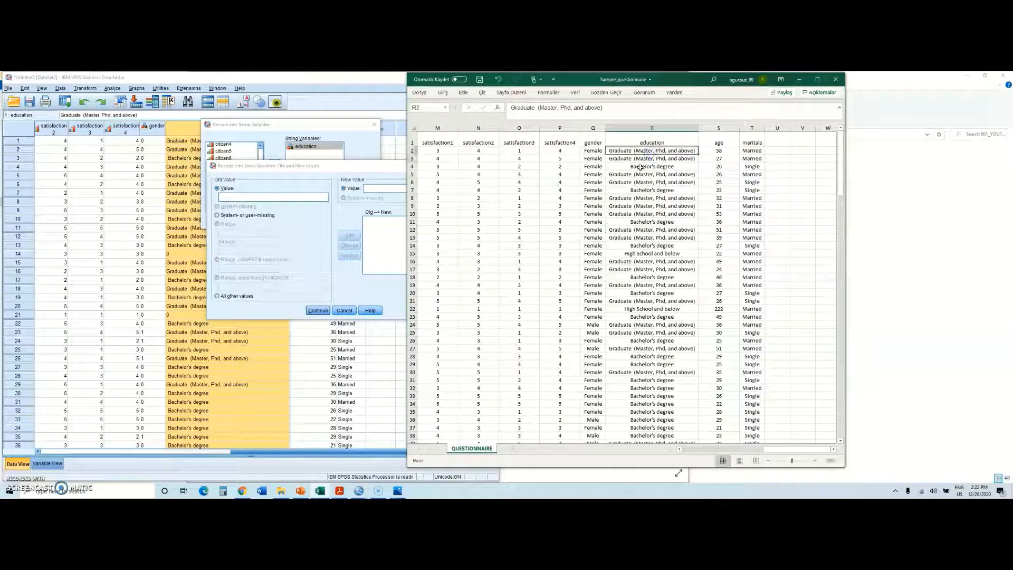
pyautogui.click(641, 172)
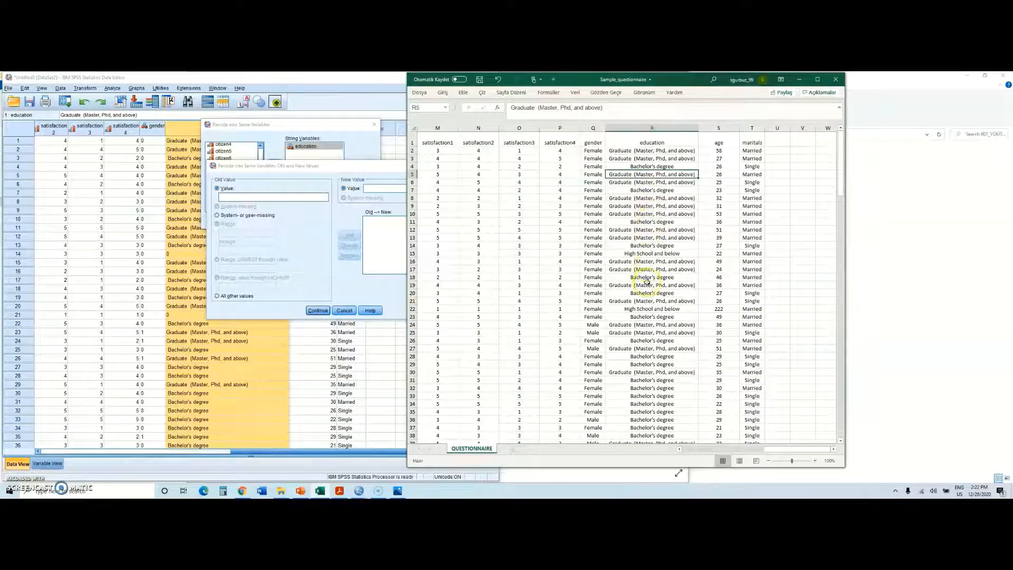
pyautogui.click(646, 254)
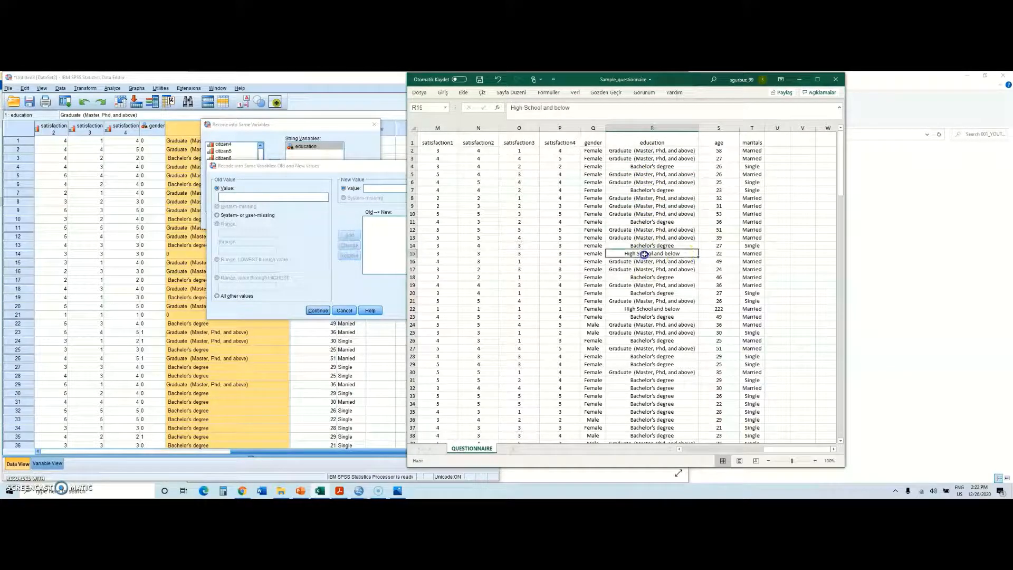
pyautogui.click(556, 107)
pyautogui.moveTo(557, 107); pyautogui.dragTo(509, 108)
pyautogui.rightClick(530, 107)
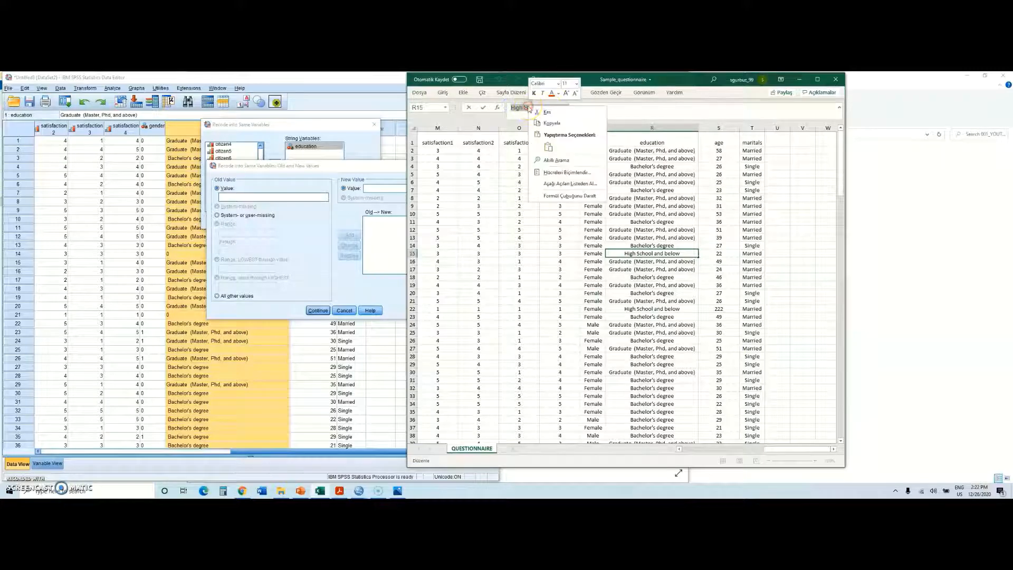
pyautogui.click(553, 124)
# Back in SPSS, add a recode rule that turns the copied "High School and below" into 0.
pyautogui.click(265, 196)
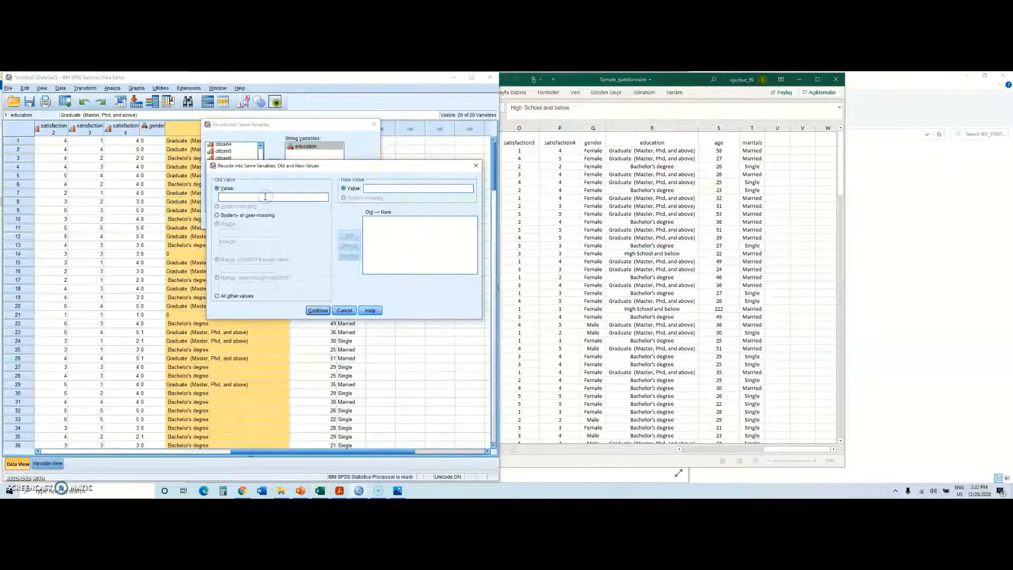
pyautogui.hotkey('ctrl', 'v')
pyautogui.click(393, 188)
pyautogui.write('0')
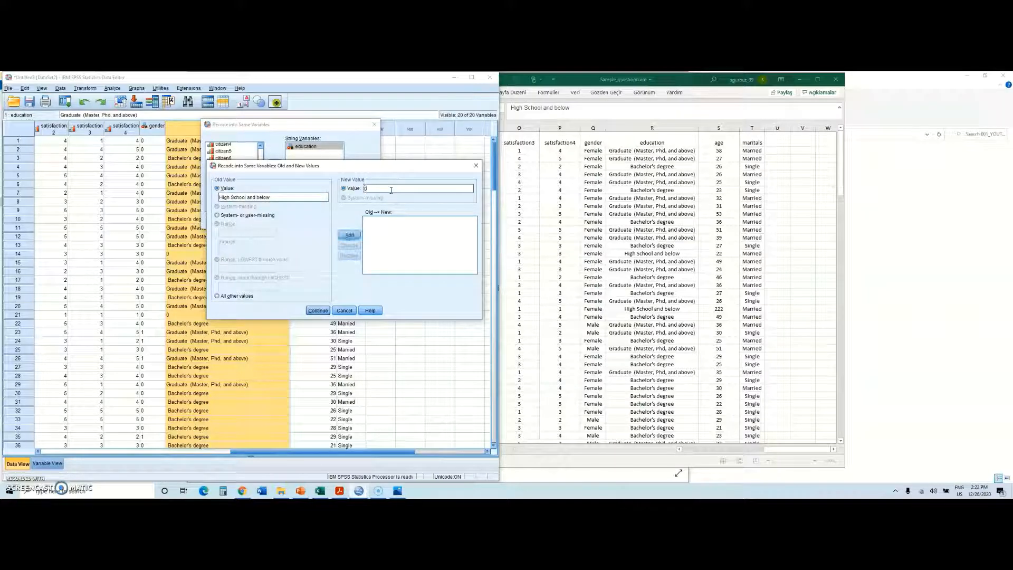
pyautogui.click(347, 236)
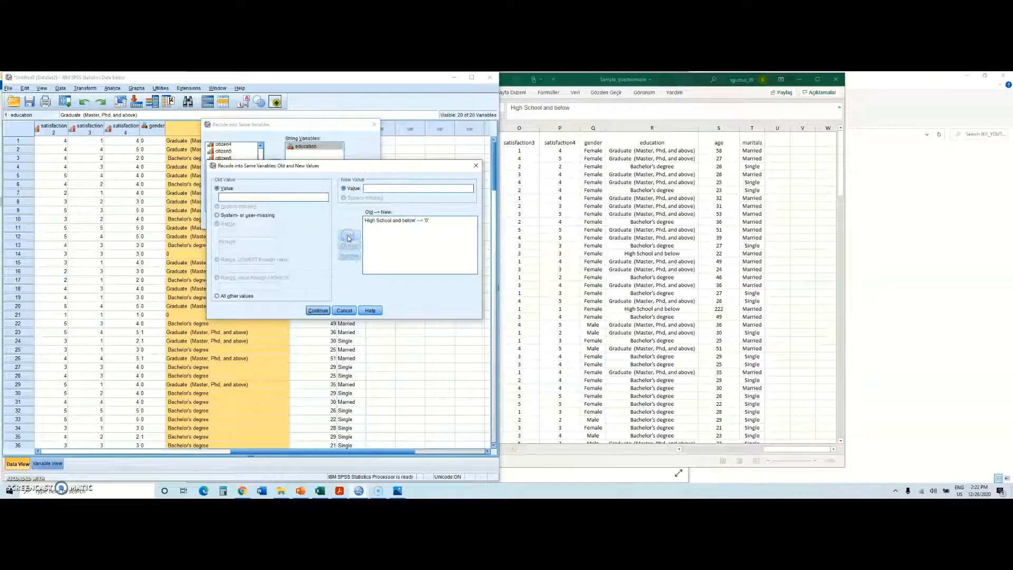
# Copy "Bachelor's degree" from the Excel education column and add an SPSS recode rule that turns it into 1.
pyautogui.click(640, 233)
pyautogui.click(639, 190)
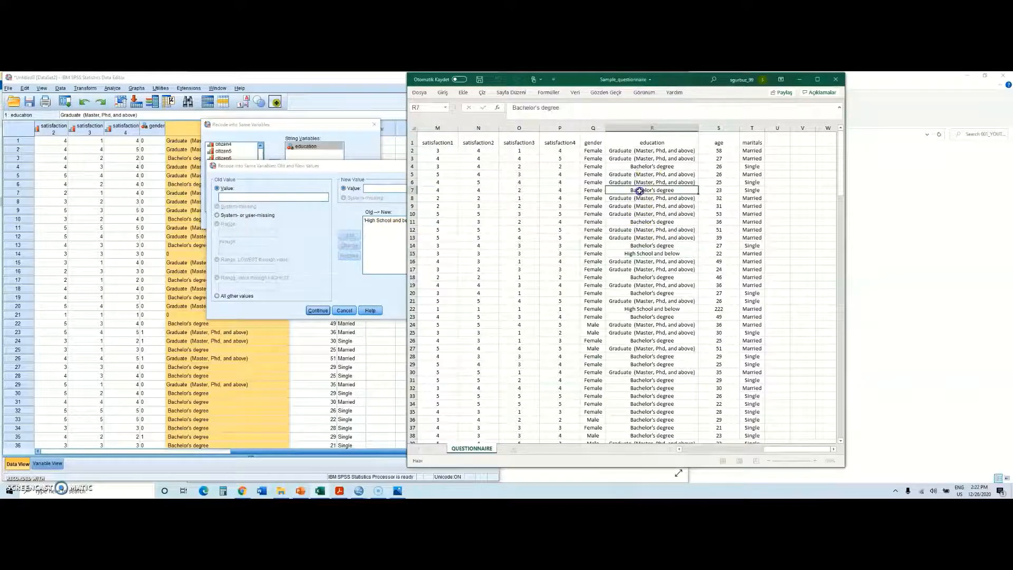
pyautogui.doubleClick(649, 166)
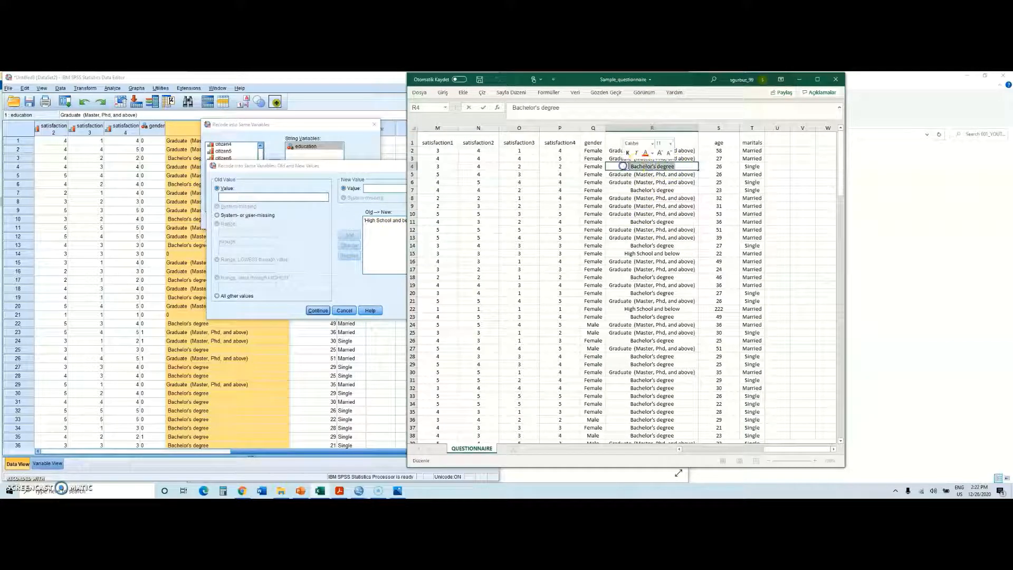
pyautogui.moveTo(561, 108); pyautogui.dragTo(509, 106)
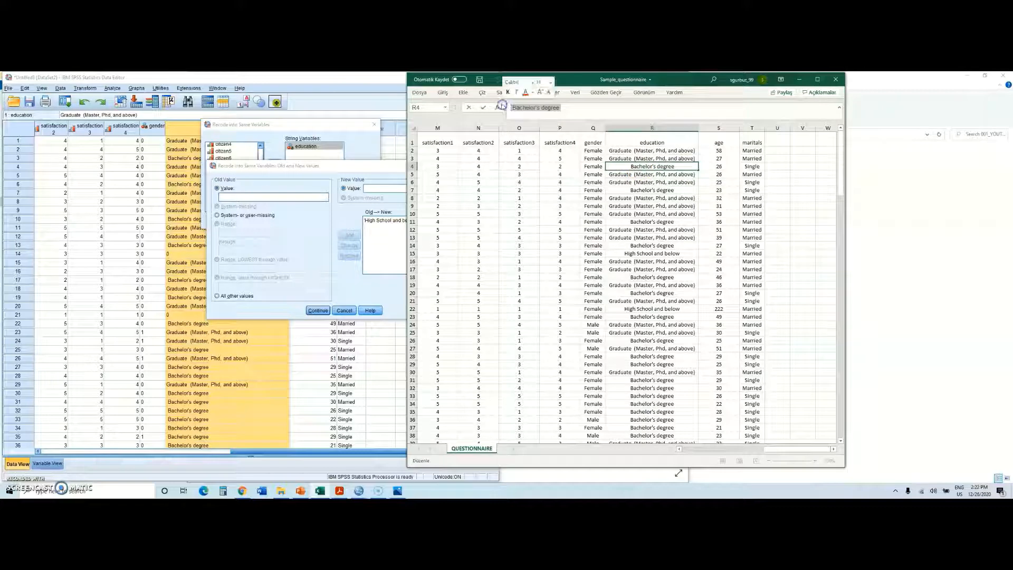
pyautogui.click(266, 194)
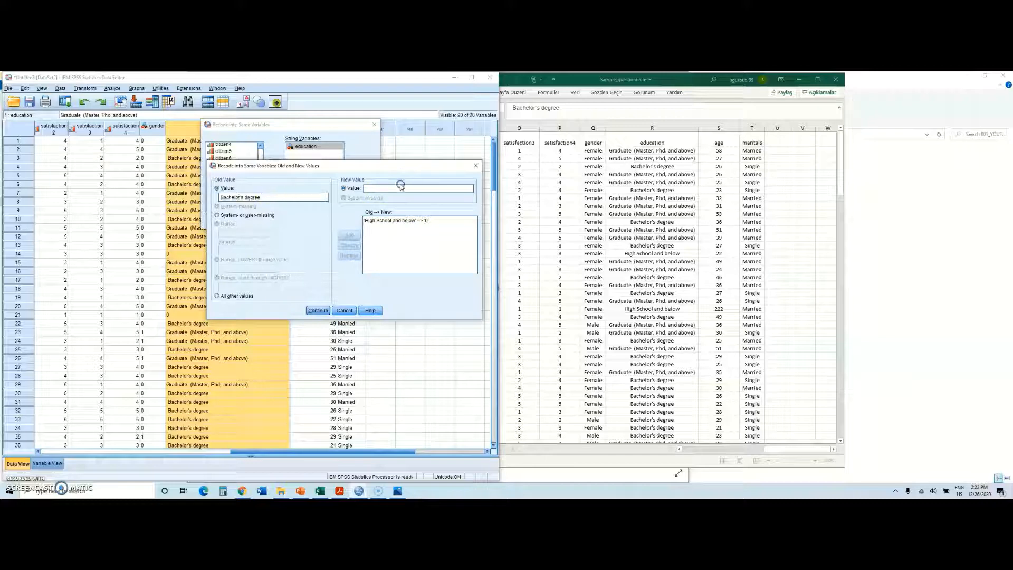
pyautogui.write('1')
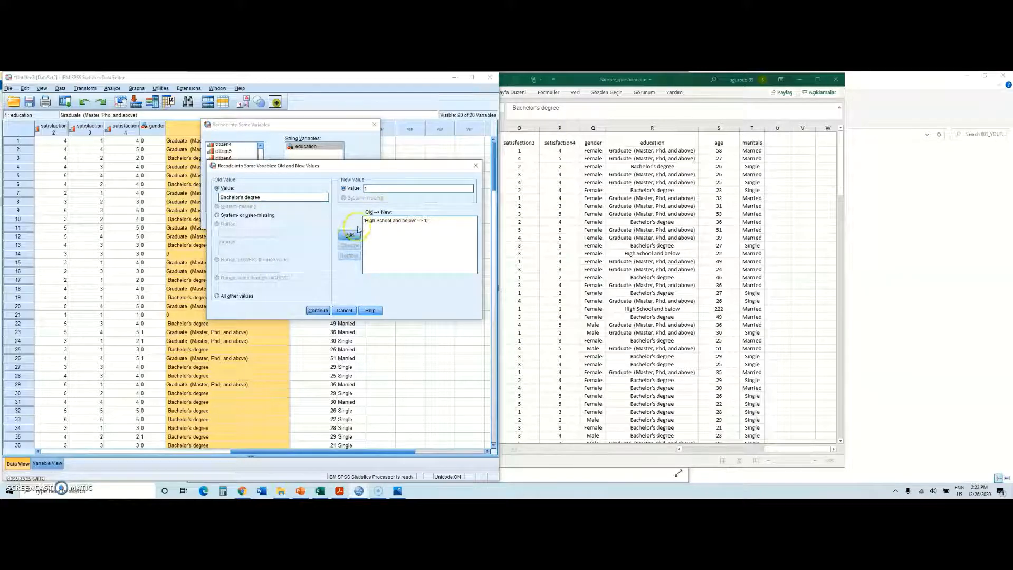
pyautogui.click(349, 234)
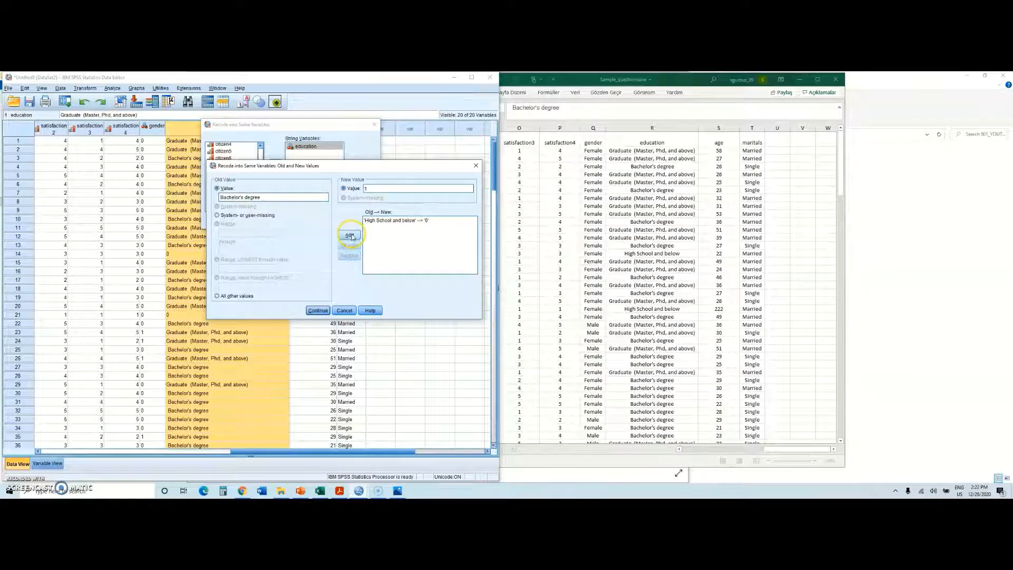
# Copy "Graduate (Master, Phd, and above)" from the Excel education column and add an SPSS recode rule that turns it into 2.
pyautogui.click(644, 201)
pyautogui.click(654, 159)
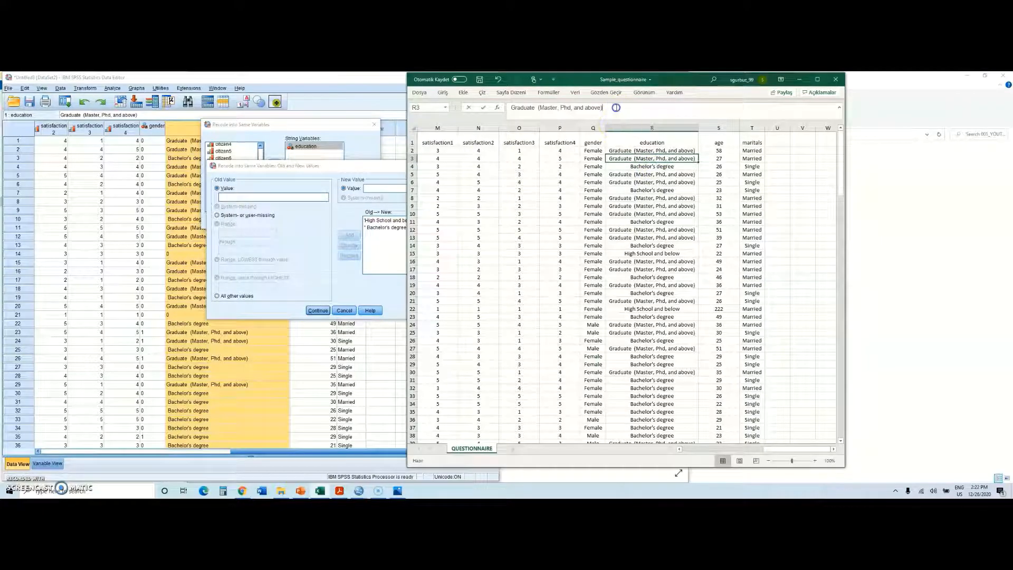
pyautogui.doubleClick(523, 108)
pyautogui.rightClick(538, 107)
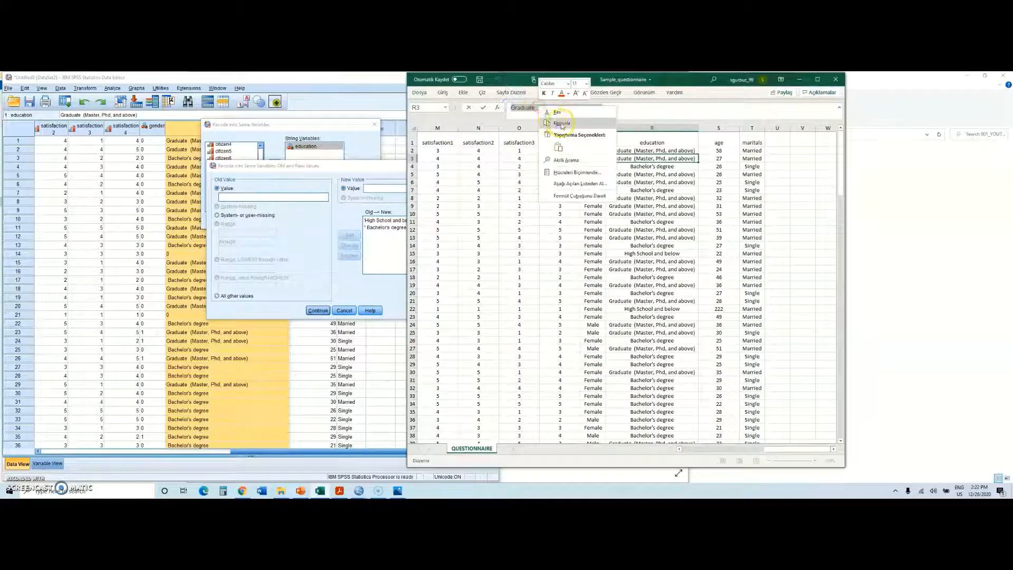
pyautogui.click(561, 123)
pyautogui.click(266, 200)
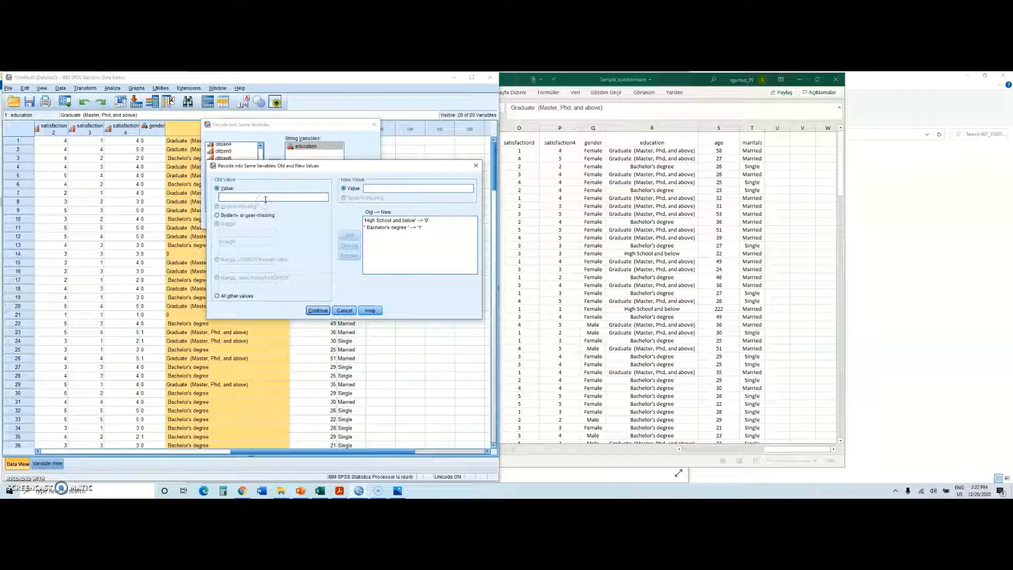
pyautogui.hotkey('ctrl', 'v')
pyautogui.click(373, 190)
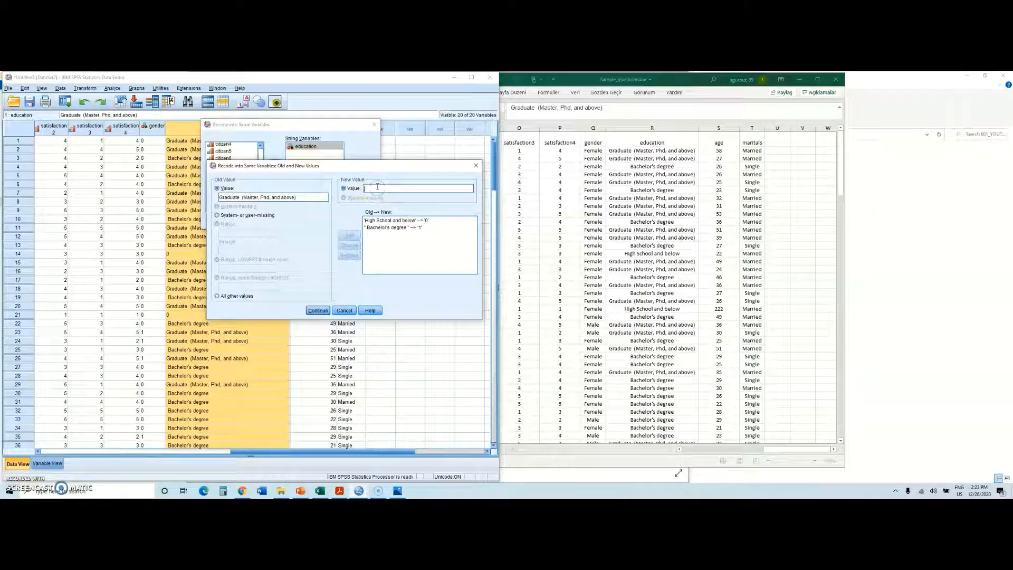
pyautogui.write('2')
pyautogui.click(348, 237)
pyautogui.click(351, 236)
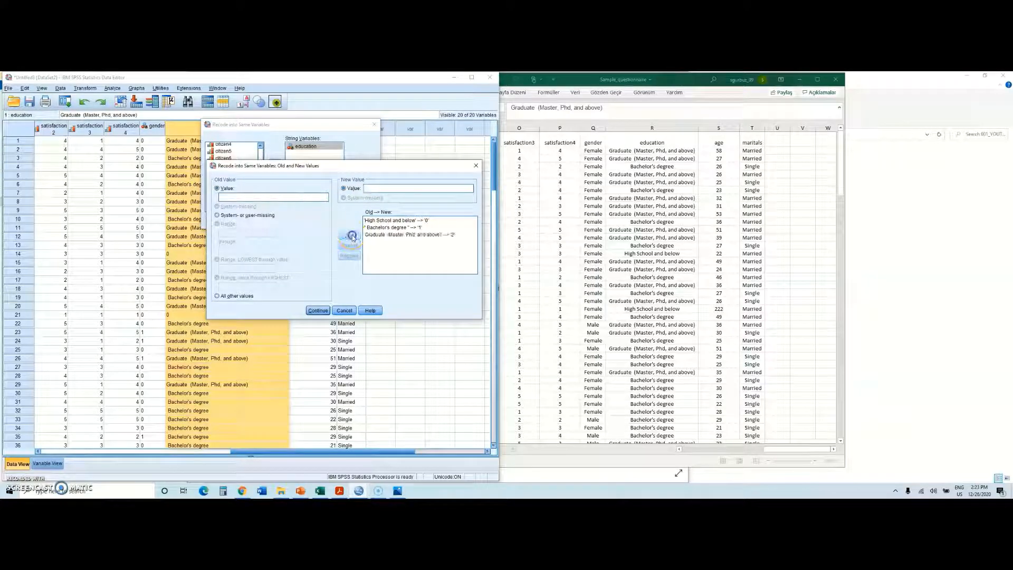
# Run the education recode and return to the case data to check the column.
pyautogui.click(318, 310)
pyautogui.click(251, 222)
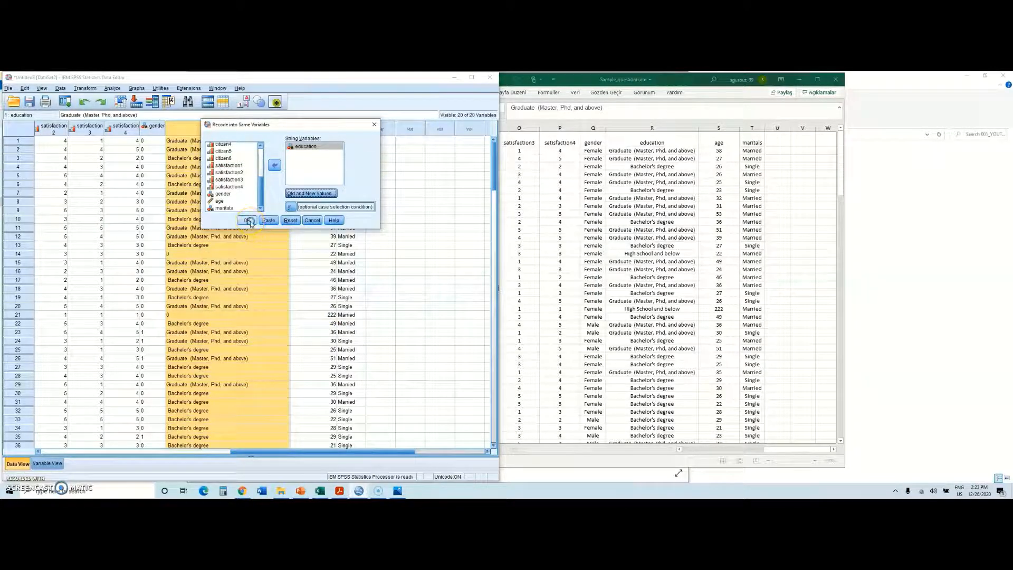
pyautogui.click(122, 307)
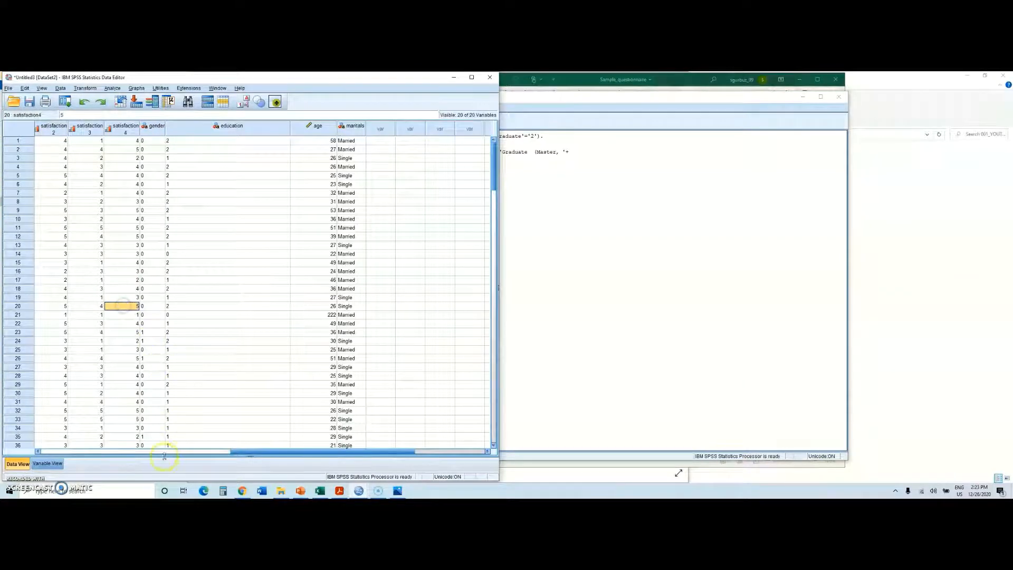
pyautogui.click(342, 229)
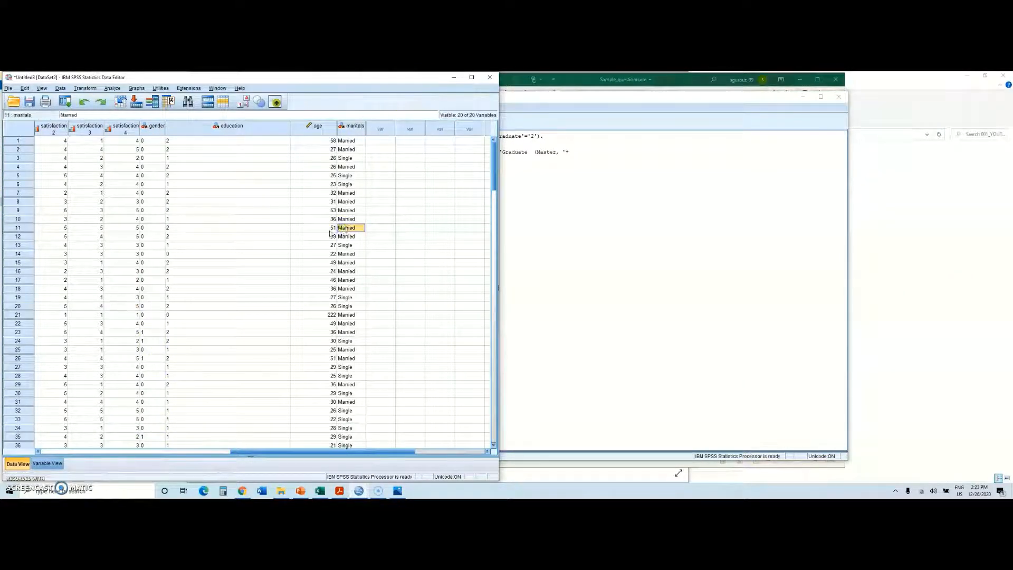
# Define the value label 2 = Graduate (Master, Phd, and above) for the education variable.
pyautogui.click(55, 464)
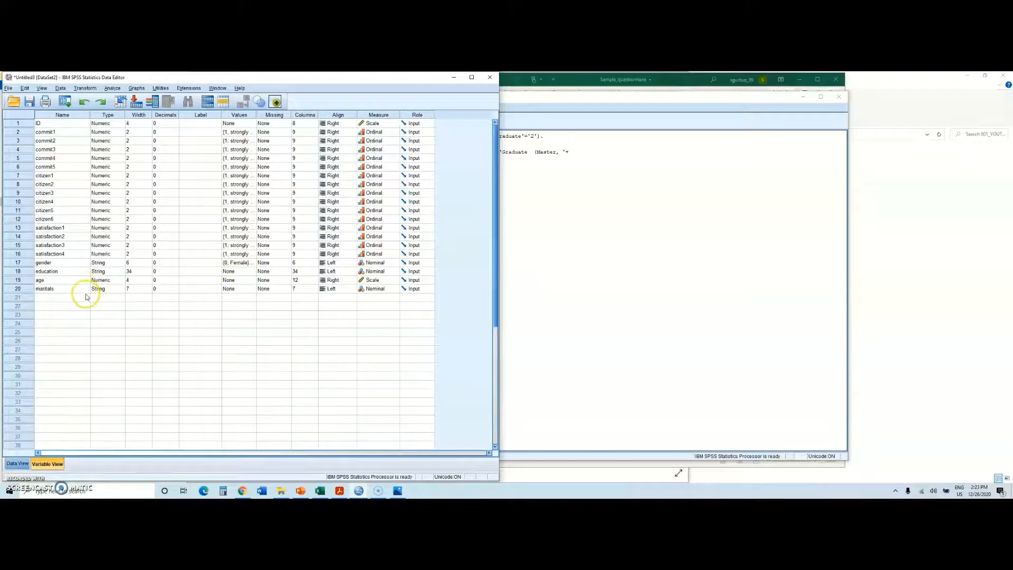
pyautogui.click(248, 271)
pyautogui.click(253, 271)
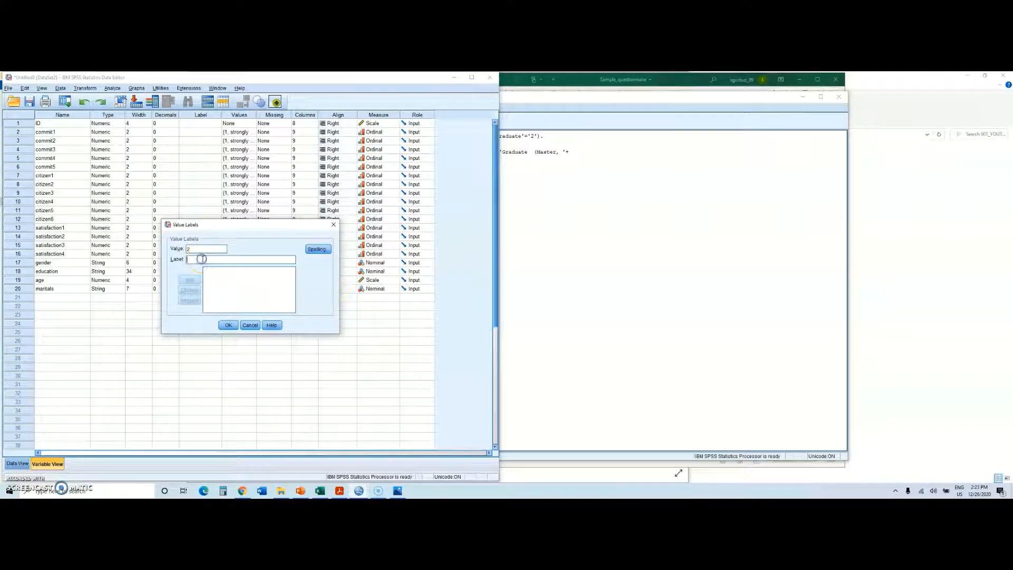
pyautogui.click(205, 259)
pyautogui.hotkey('ctrl', 'v')
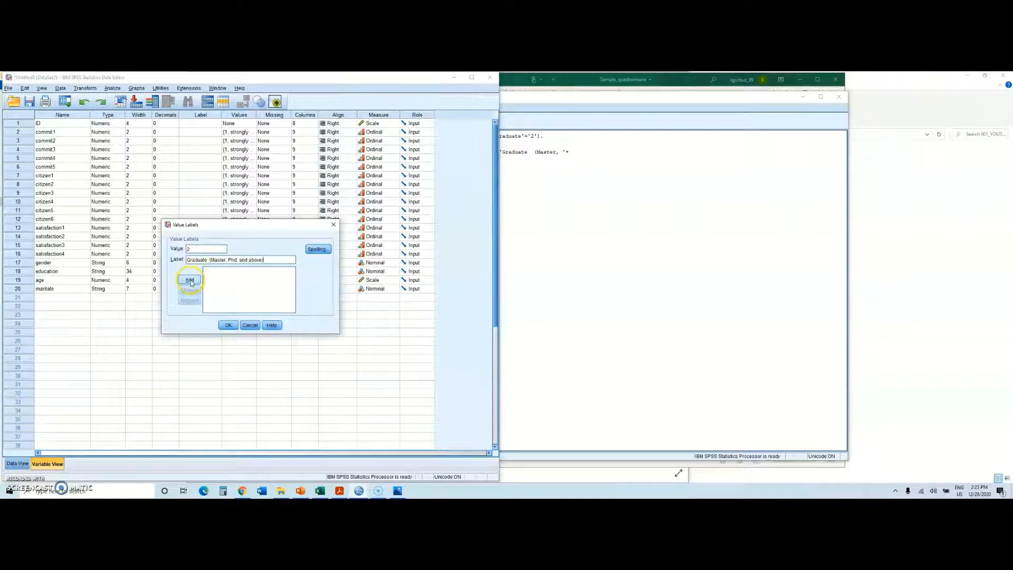
pyautogui.click(191, 281)
# Add the value label 1 = Bachelor's degree for the education variable.
pyautogui.click(195, 250)
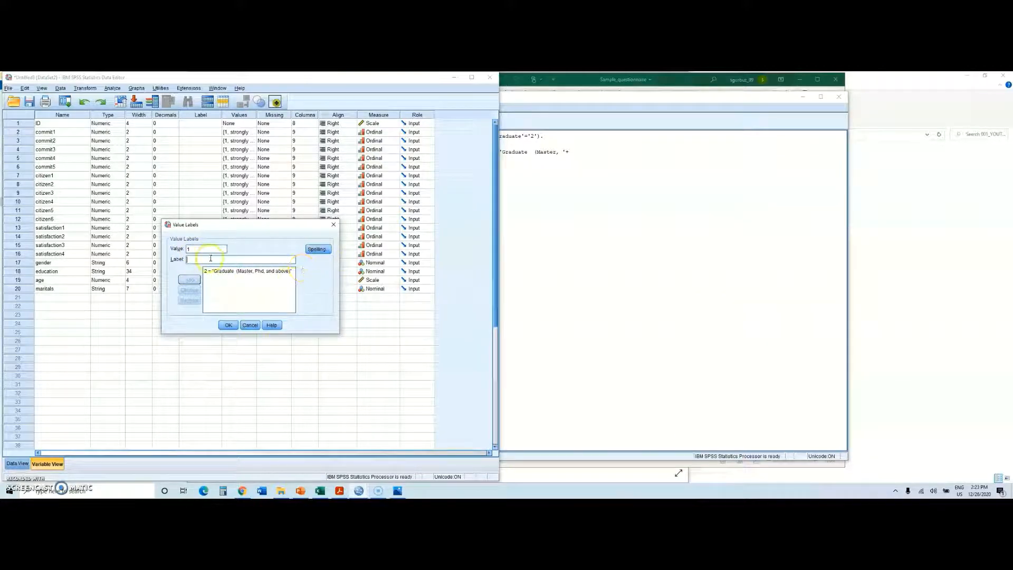
pyautogui.write('Ba')
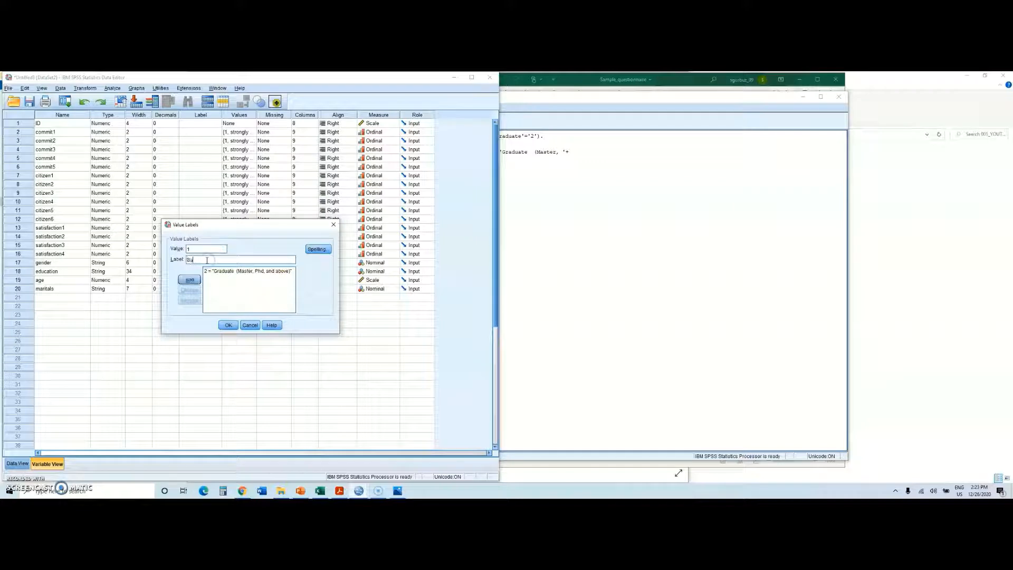
pyautogui.write('chelor')
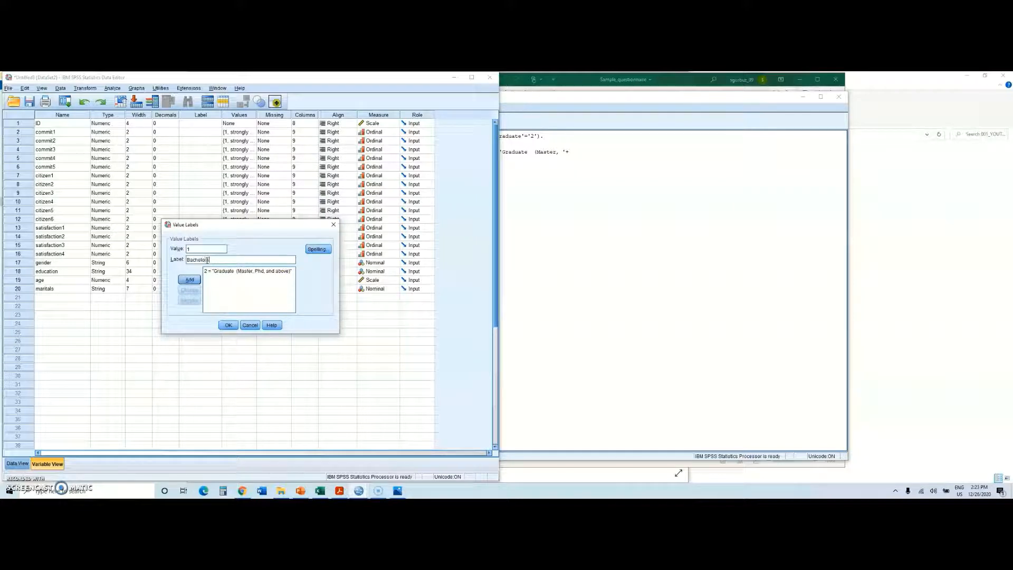
pyautogui.write("''s degree")
pyautogui.click(192, 280)
pyautogui.click(209, 259)
pyautogui.click(191, 222)
pyautogui.click(191, 282)
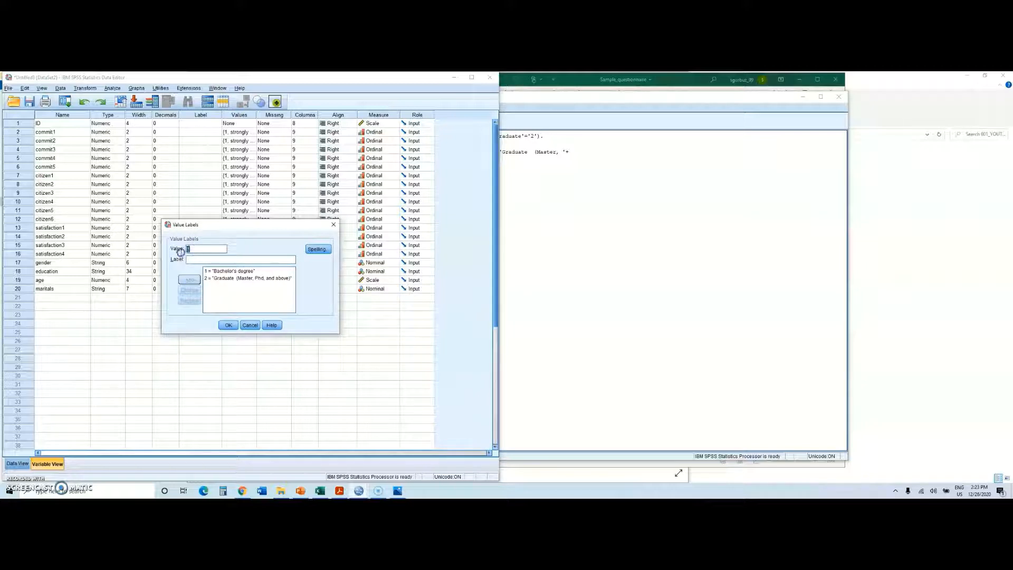
# Add the value label 0 = High School and below for education and apply the set of labels.
pyautogui.click(196, 251)
pyautogui.click(202, 258)
pyautogui.write('Hig')
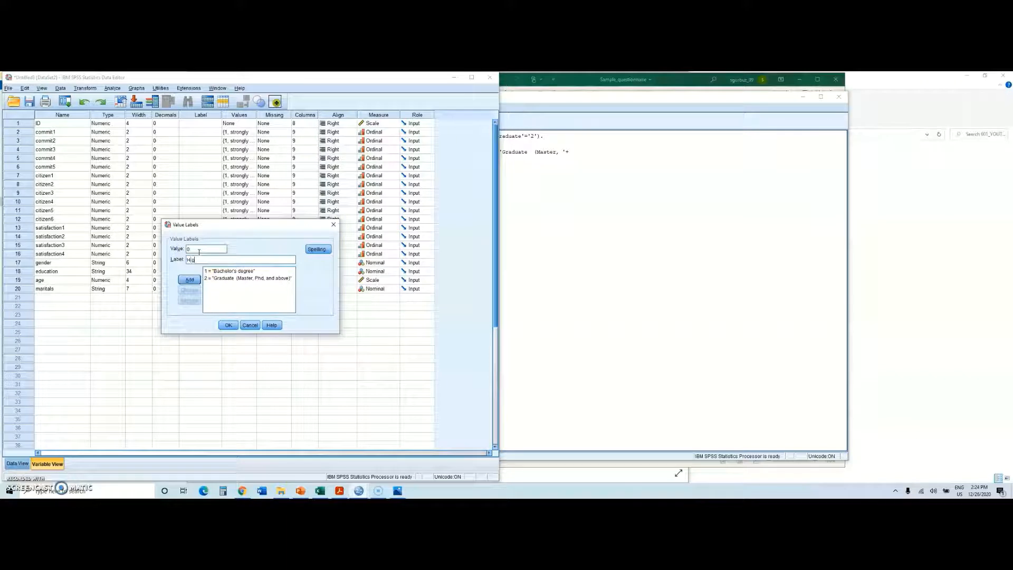
pyautogui.write('h School and below')
pyautogui.moveTo(217, 225); pyautogui.dragTo(134, 204)
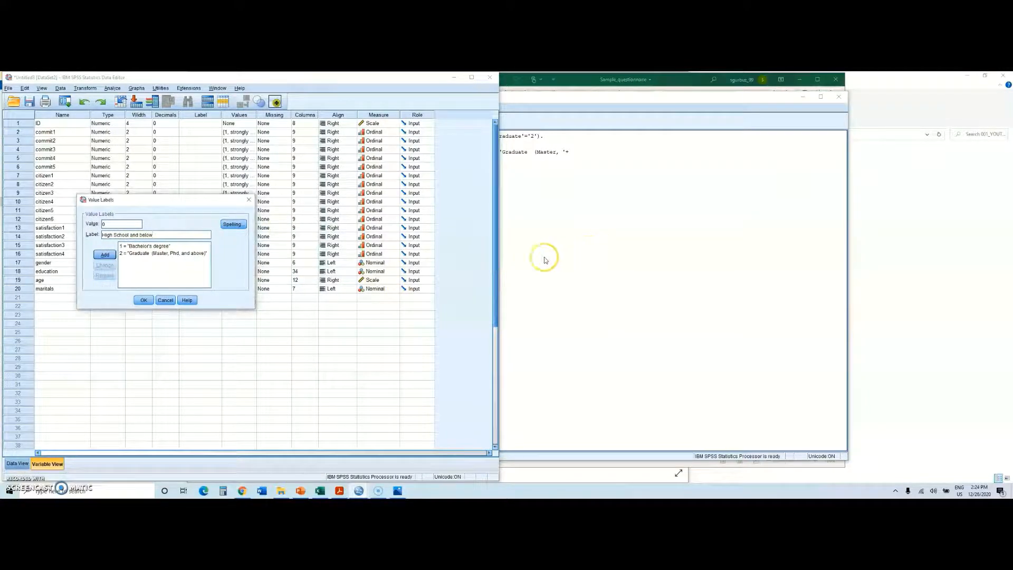
pyautogui.click(105, 255)
pyautogui.click(144, 300)
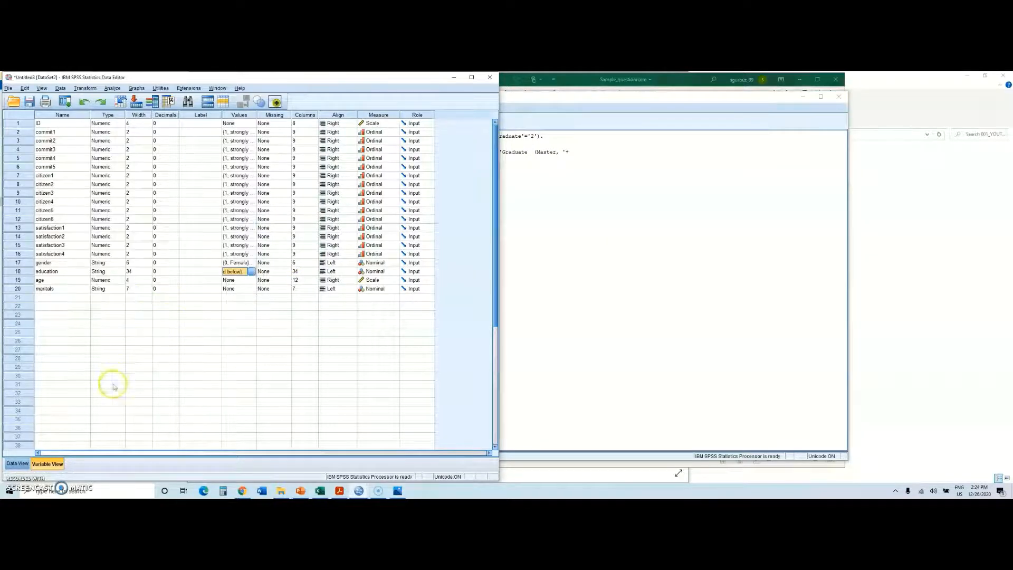
# Check the education column in the case data by switching between value labels and numeric codes, ending on the codes.
pyautogui.click(21, 464)
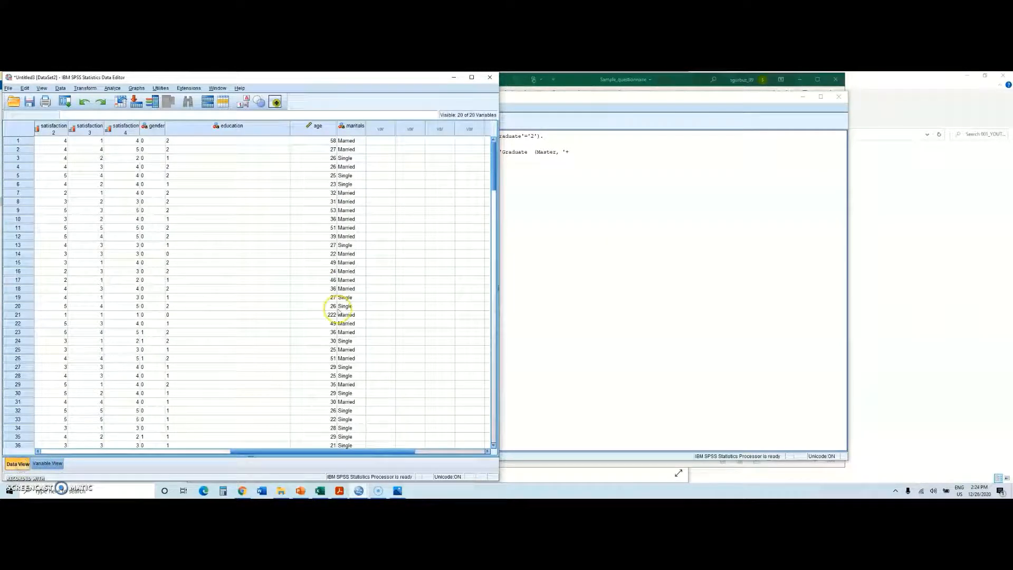
pyautogui.moveTo(278, 451)
pyautogui.mouseDown()
pyautogui.moveTo(257, 449)
pyautogui.moveTo(277, 448)
pyautogui.mouseUp()
pyautogui.scroll(-10, 236, 334)
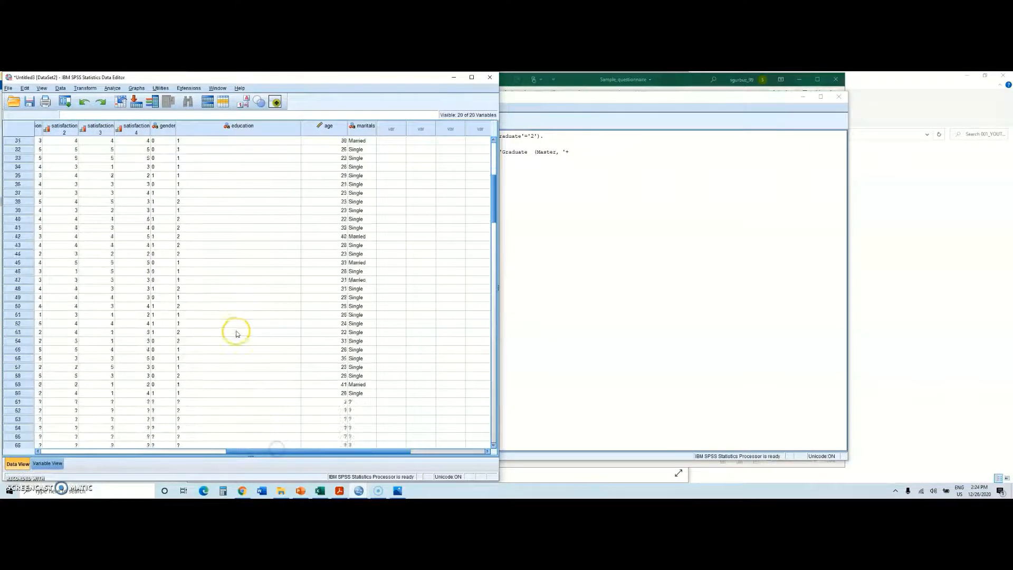
pyautogui.scroll(10, 237, 334)
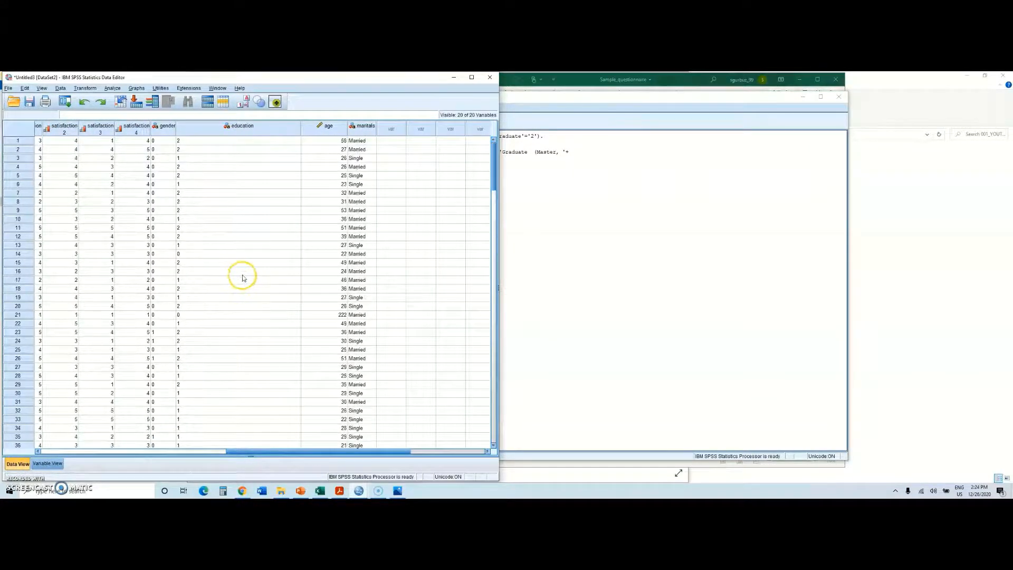
pyautogui.click(246, 101)
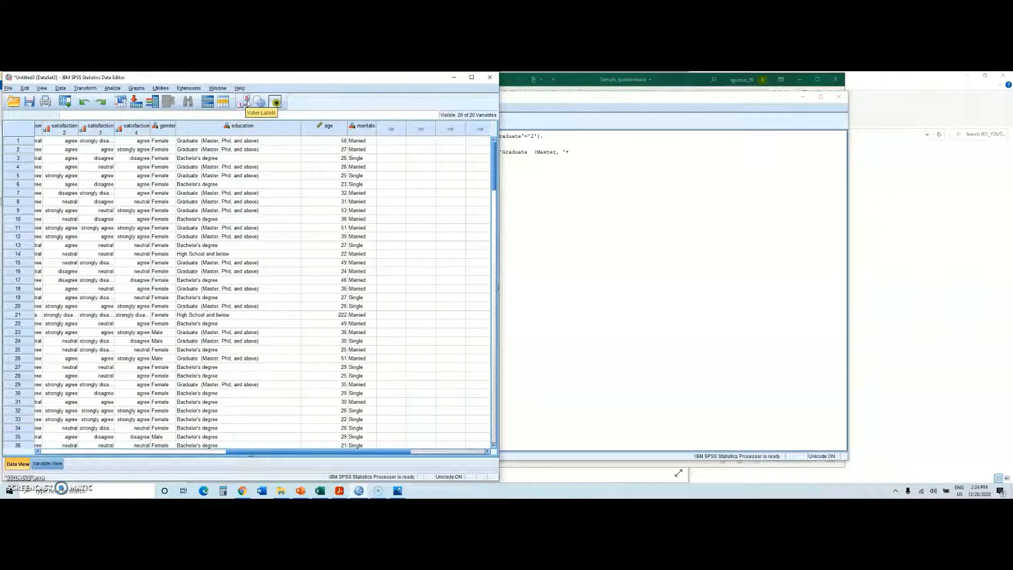
pyautogui.click(247, 103)
pyautogui.click(248, 103)
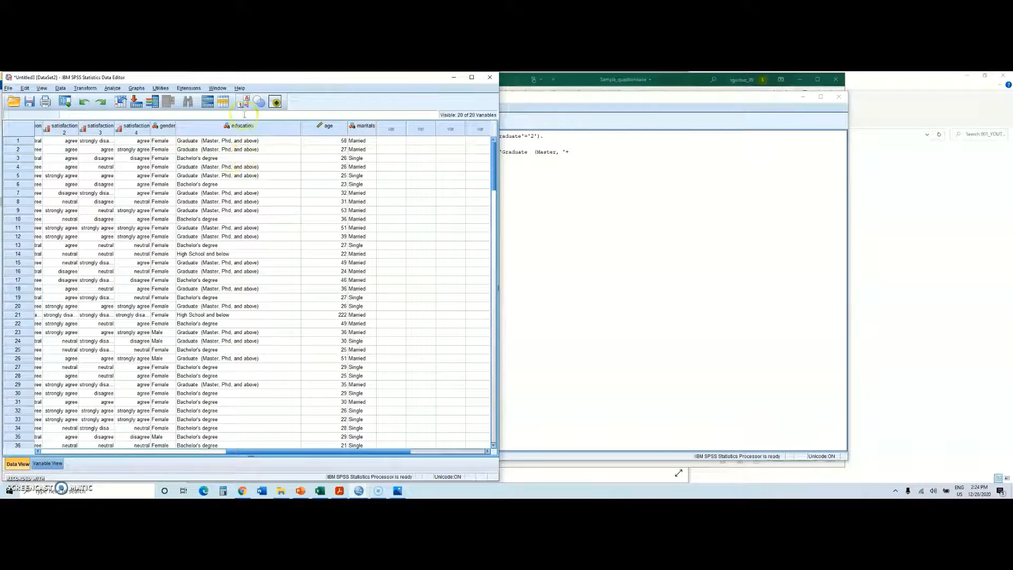
pyautogui.click(243, 103)
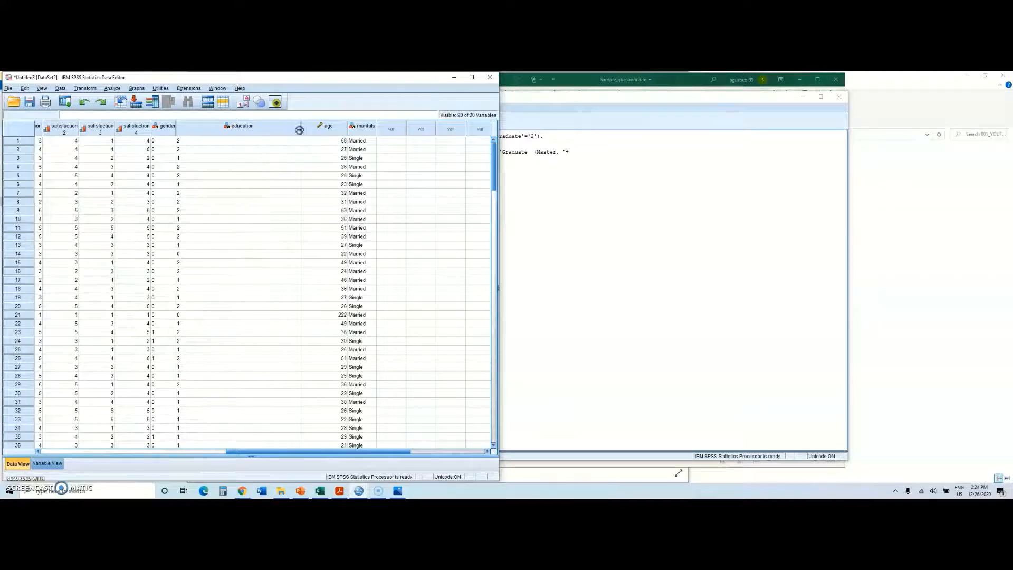
# Narrow the education column in the case data to about the width of its heading.
pyautogui.moveTo(299, 130); pyautogui.dragTo(226, 134)
pyautogui.moveTo(289, 137); pyautogui.dragTo(316, 135)
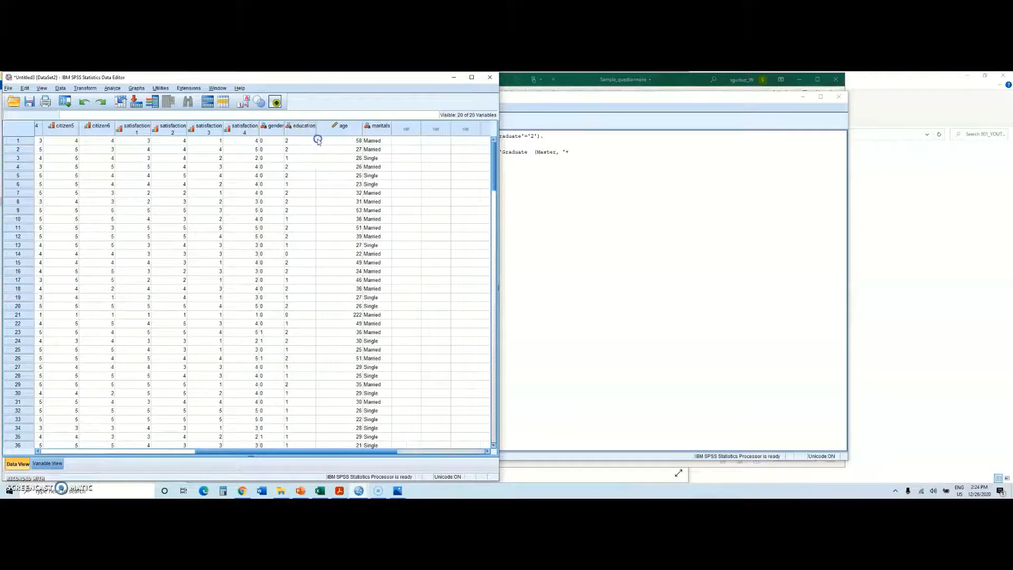
pyautogui.moveTo(260, 453); pyautogui.dragTo(288, 454)
# Compare the maritals entries with the marital status coding in the codebook image, and return to the SPSS data.
pyautogui.click(434, 150)
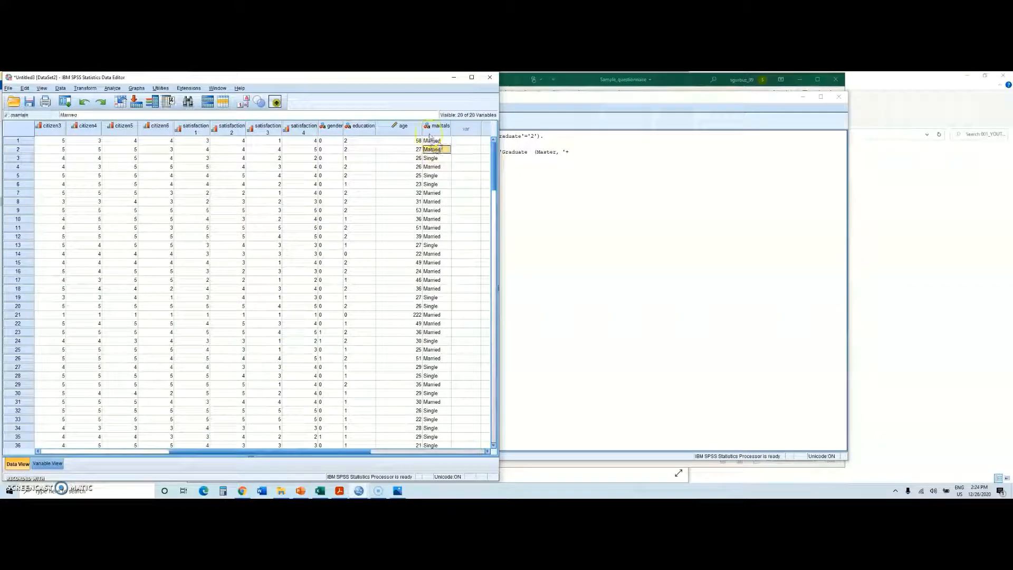
pyautogui.click(432, 140)
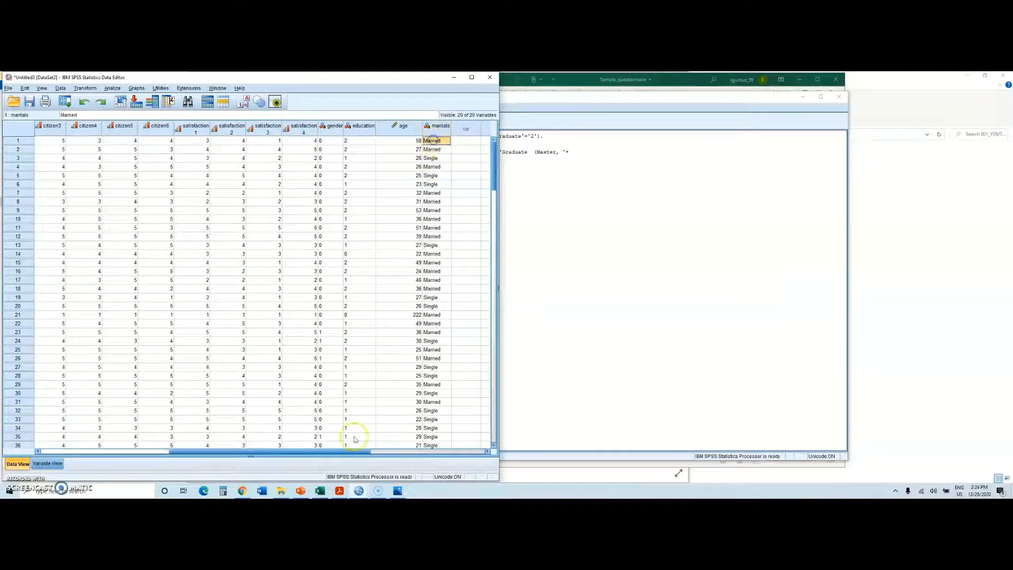
pyautogui.click(399, 491)
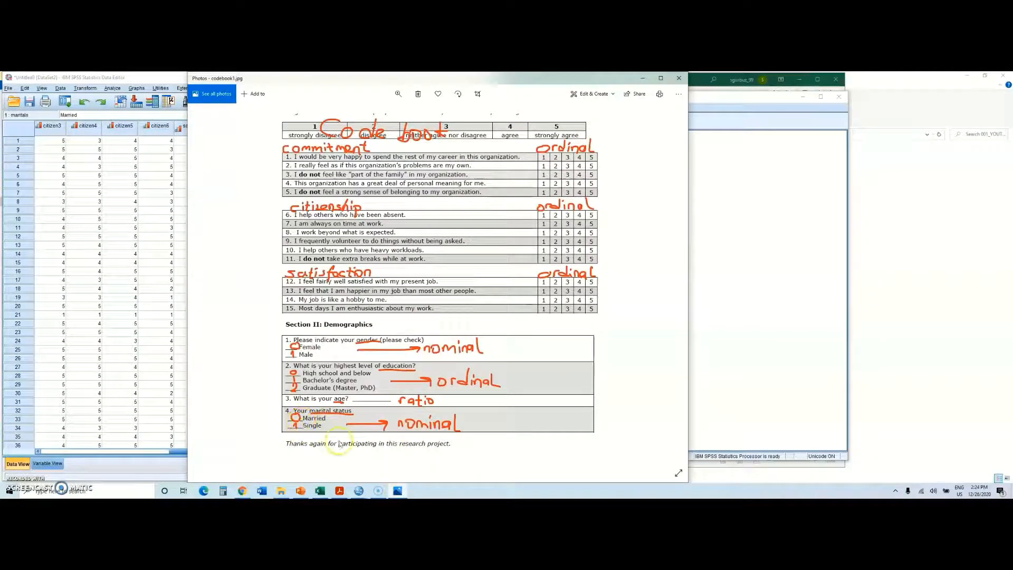
pyautogui.moveTo(359, 492)
pyautogui.click(365, 463)
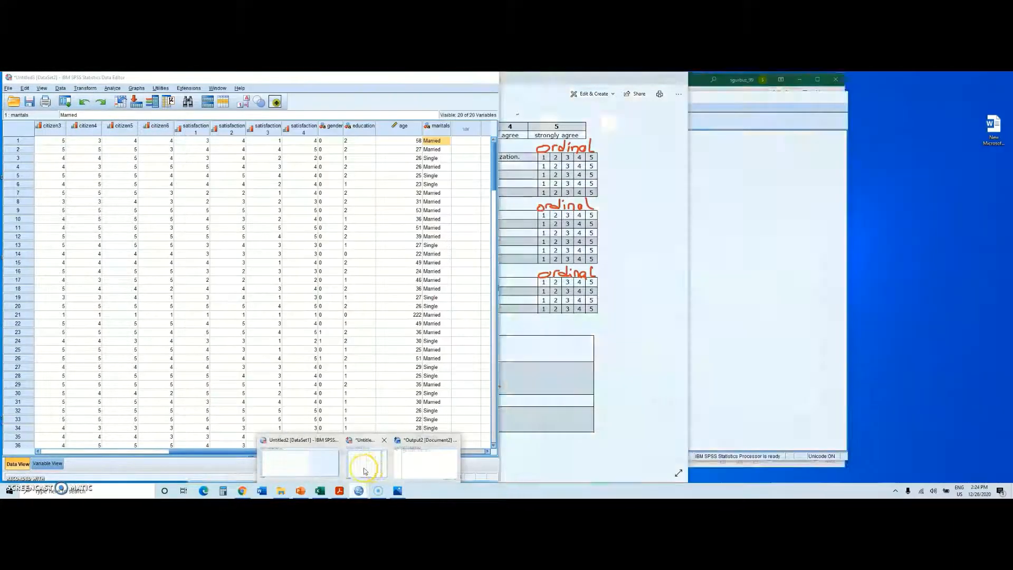
pyautogui.click(268, 279)
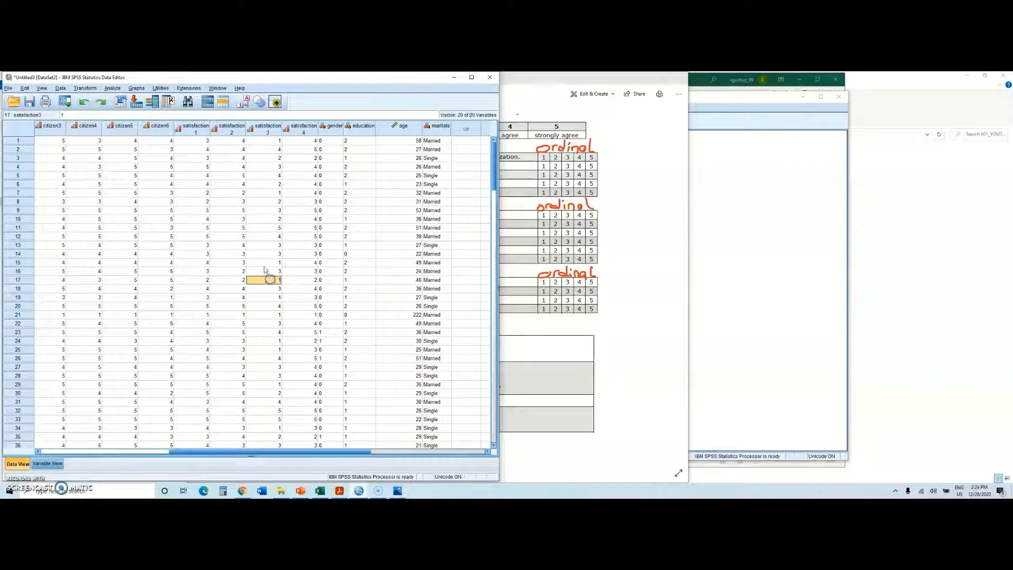
# Reset Recode into Same Variables, choose maritals as the variable, and open its old and new values.
pyautogui.click(83, 89)
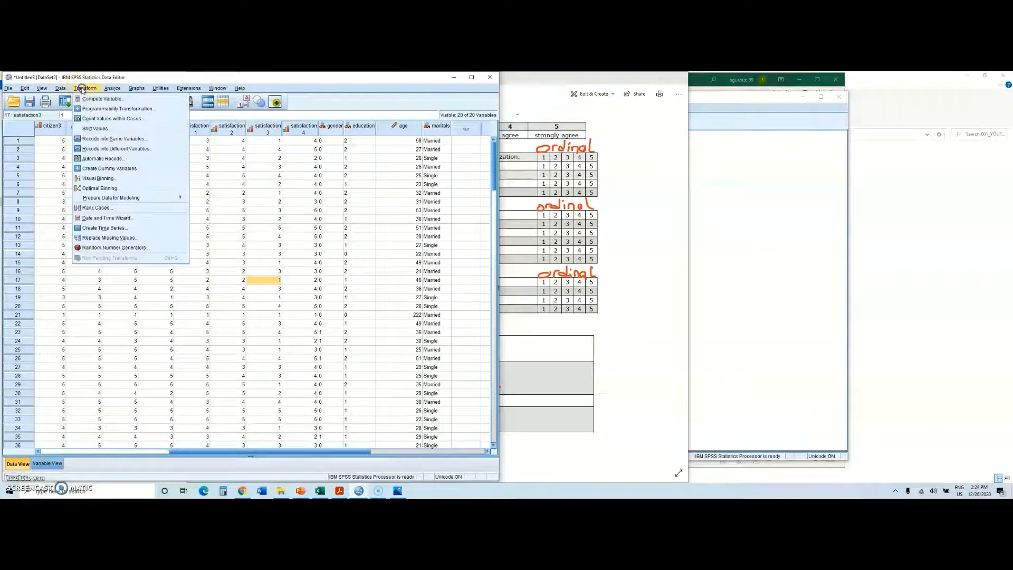
pyautogui.click(118, 139)
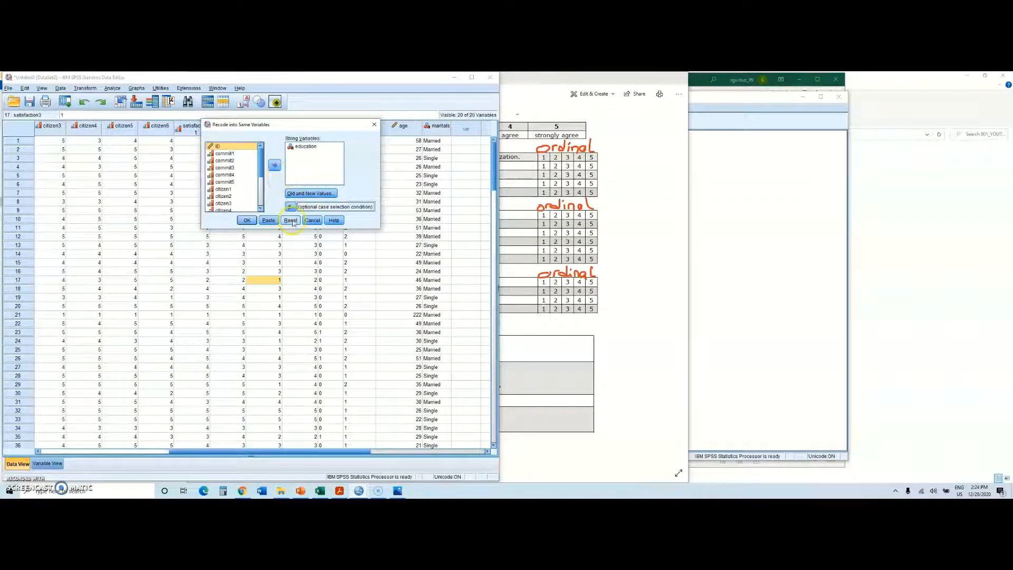
pyautogui.click(292, 221)
pyautogui.scroll(-4, 235, 179)
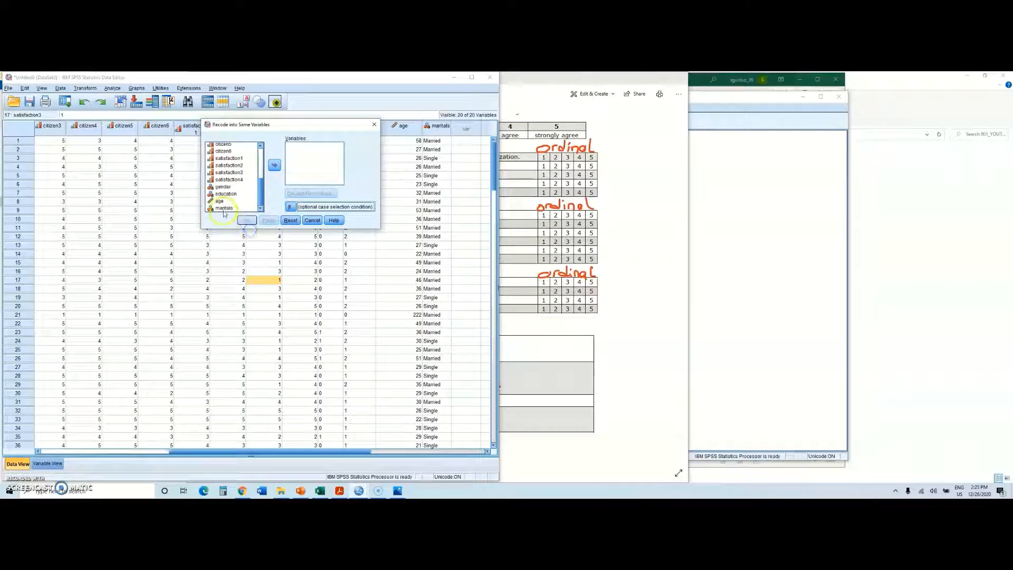
pyautogui.click(224, 209)
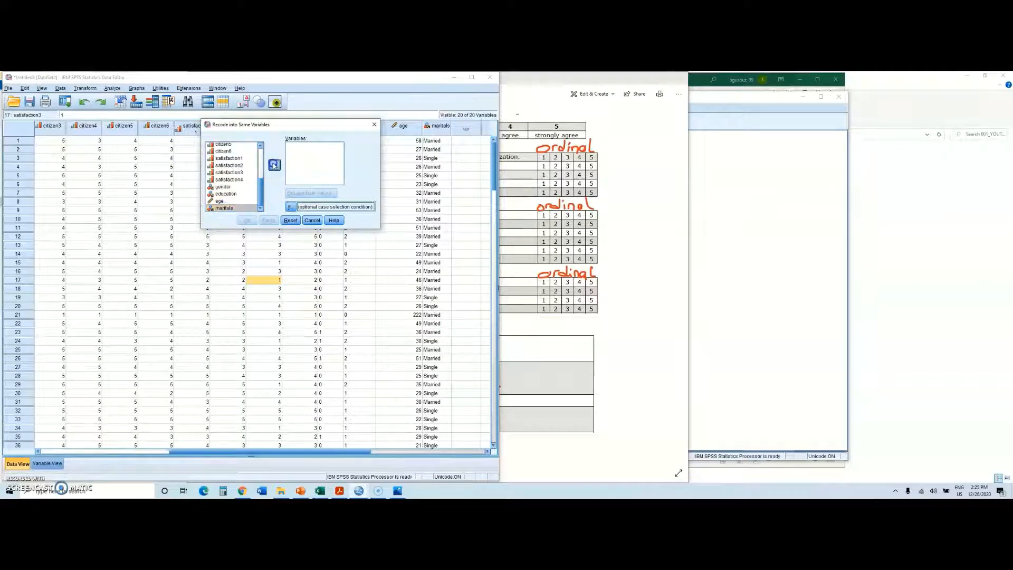
pyautogui.click(273, 166)
pyautogui.click(310, 193)
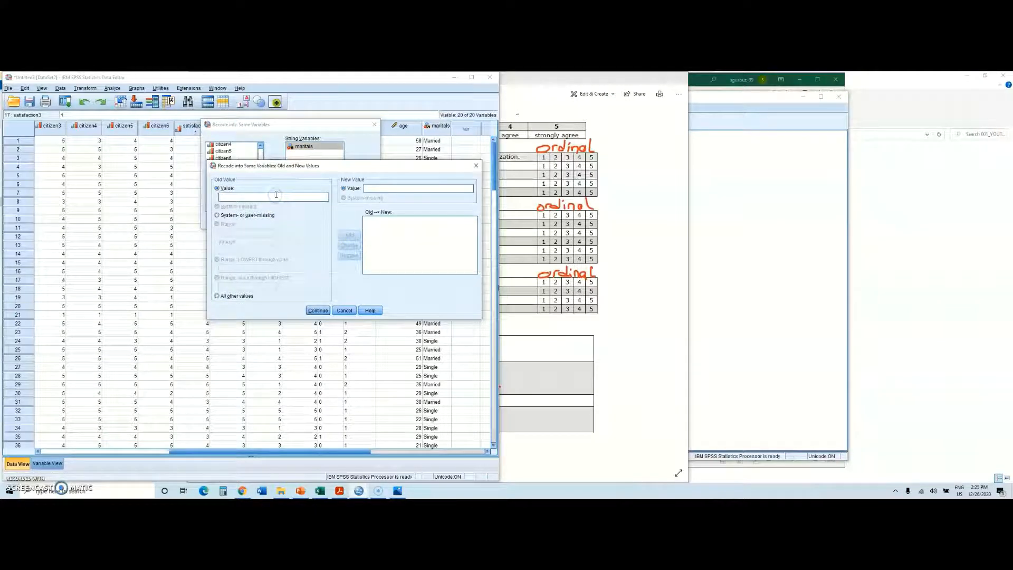
# Consult the codebook for marital status and add a recode rule that turns Married into 0.
pyautogui.click(581, 282)
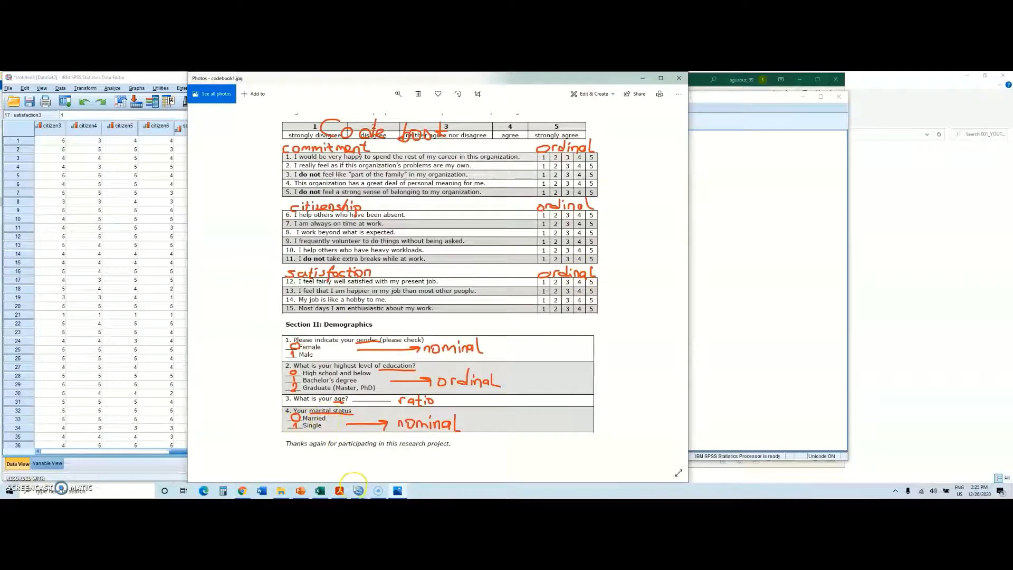
pyautogui.click(378, 492)
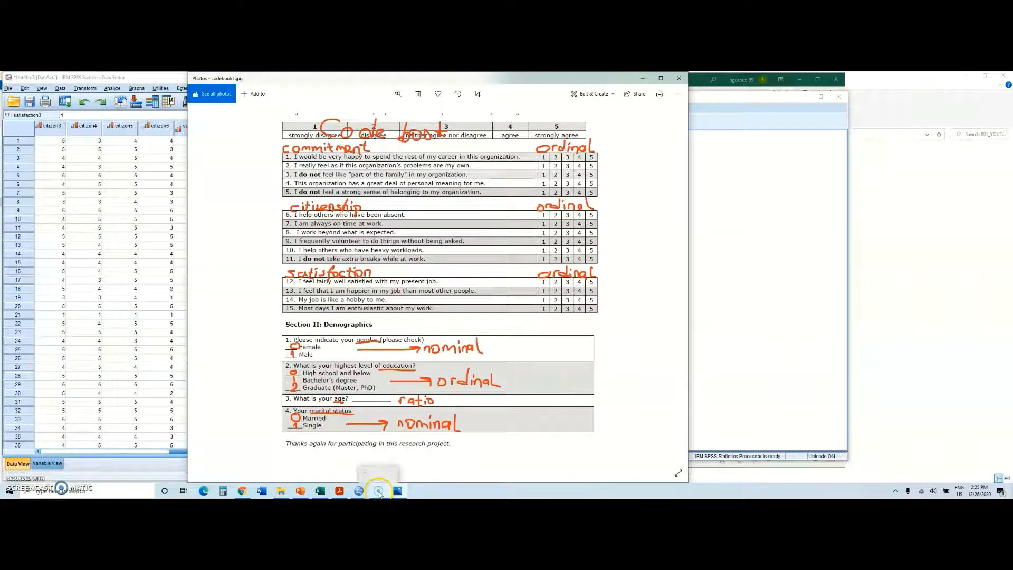
pyautogui.click(385, 465)
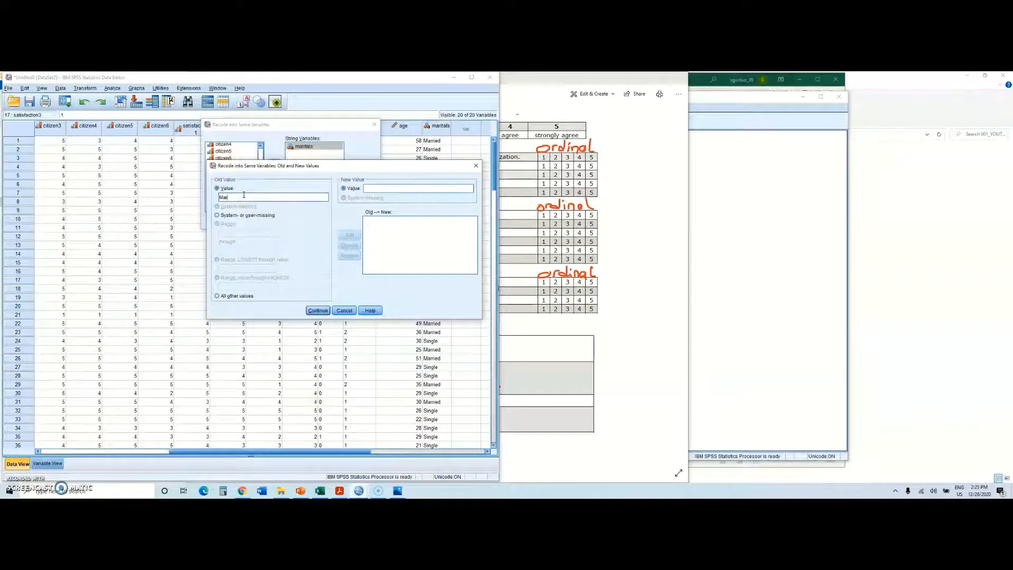
pyautogui.write('Married')
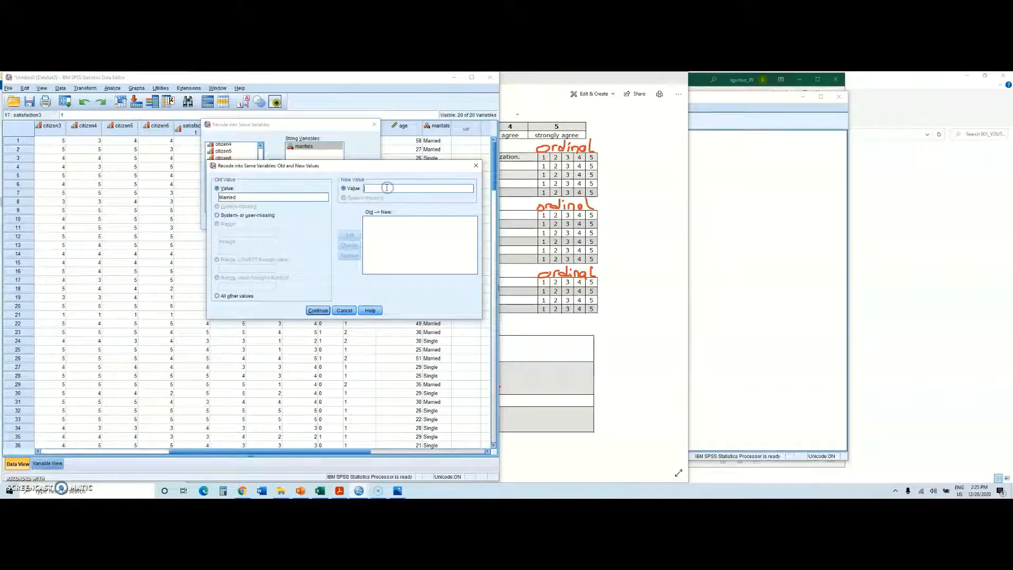
pyautogui.write("' --> '0")
pyautogui.click(350, 235)
# Add a recode rule that turns Single into 1.
pyautogui.press('BackSpace')
pyautogui.press('BackSpace')
pyautogui.press('BackSpace')
pyautogui.write('1')
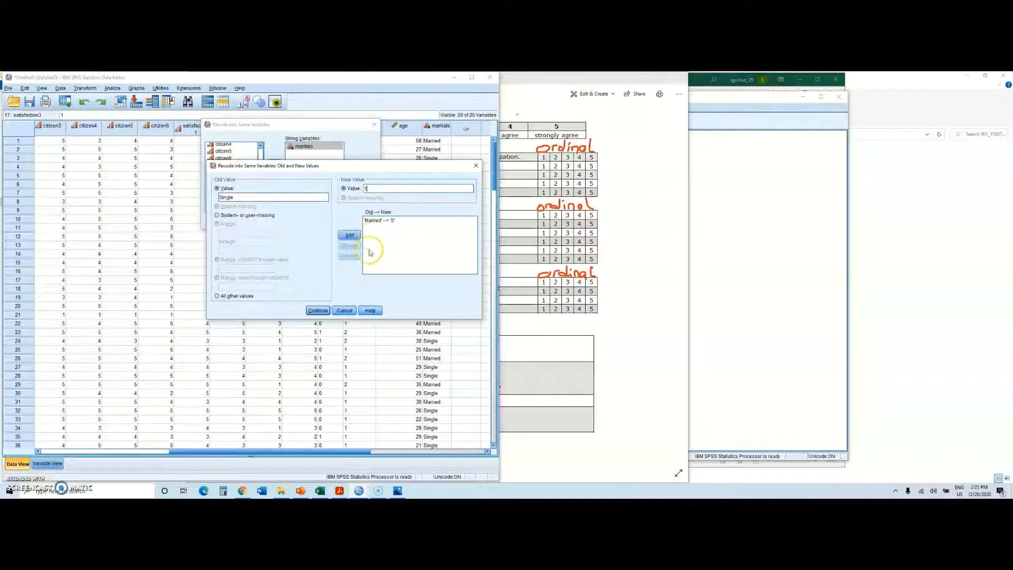
pyautogui.click(349, 235)
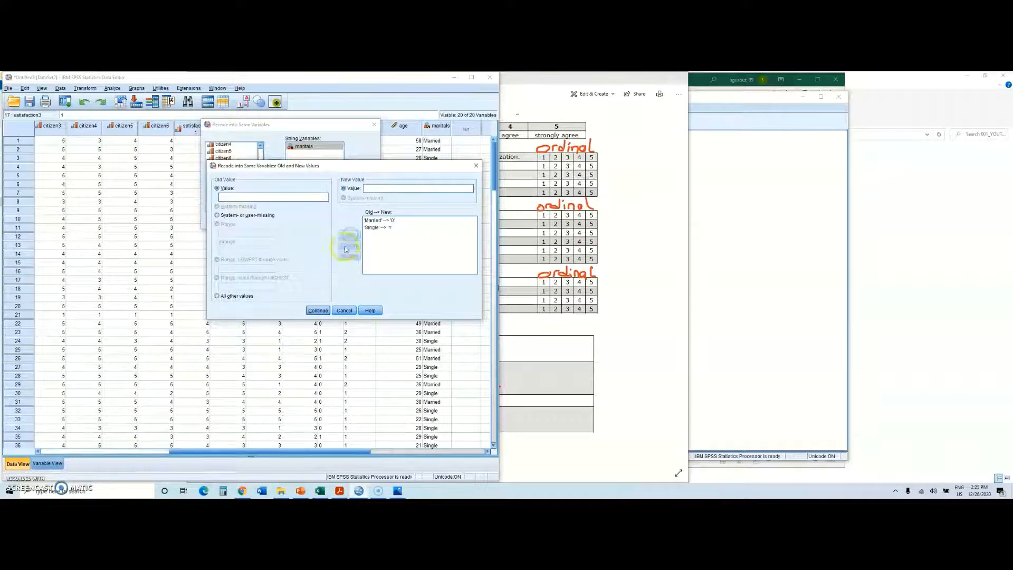
# Run the maritals recode and check the column in the case data.
pyautogui.click(318, 310)
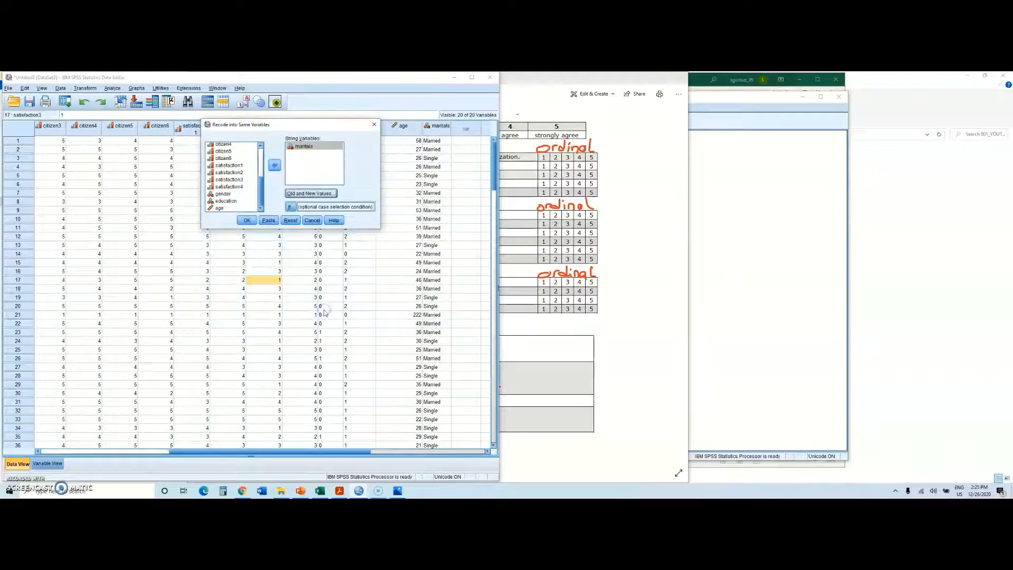
pyautogui.click(248, 220)
pyautogui.click(107, 351)
pyautogui.scroll(-12, 274, 393)
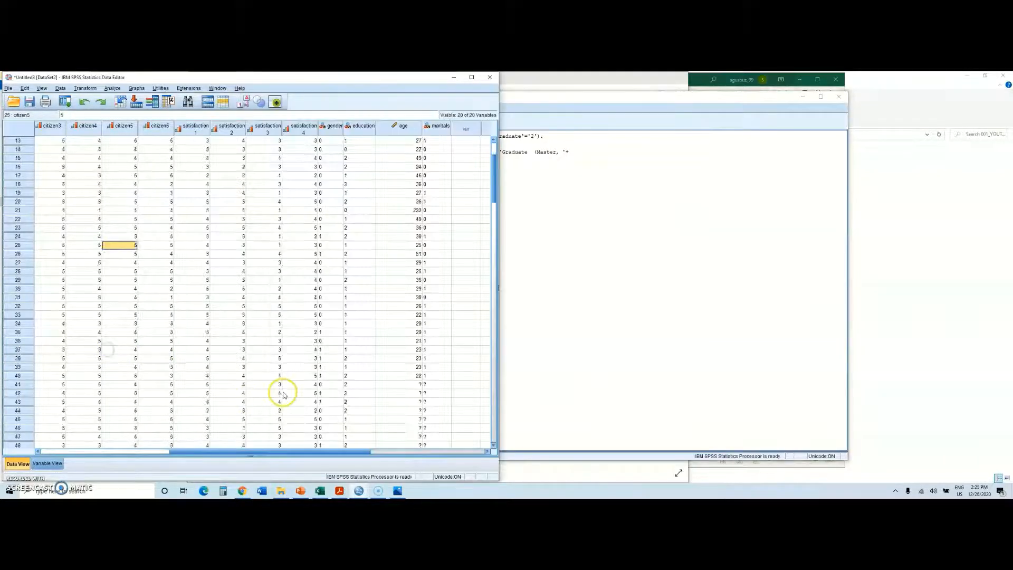
# Open the value labels of maritals in the variable definitions and add the label Married for value 0.
pyautogui.click(52, 464)
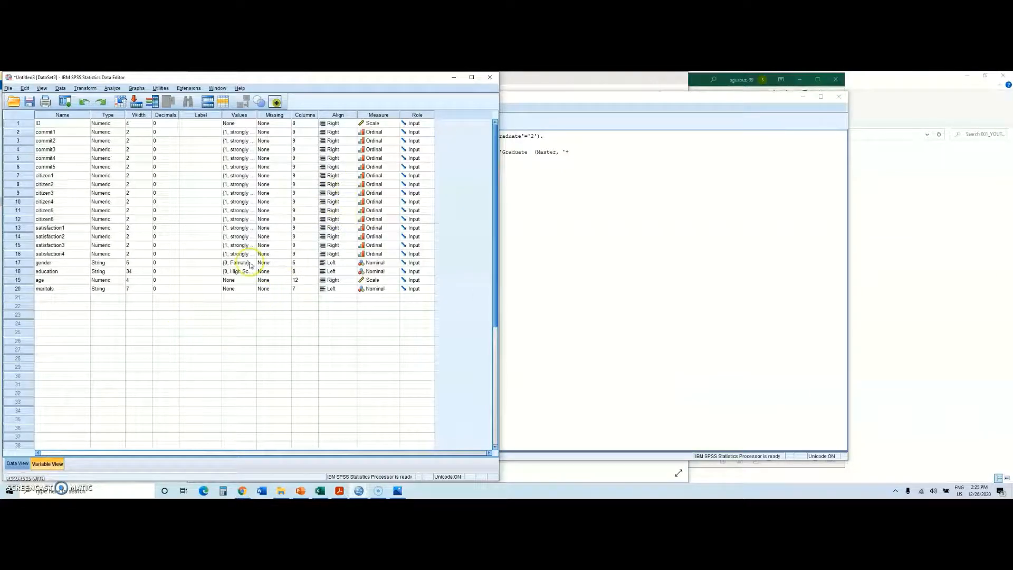
pyautogui.click(243, 290)
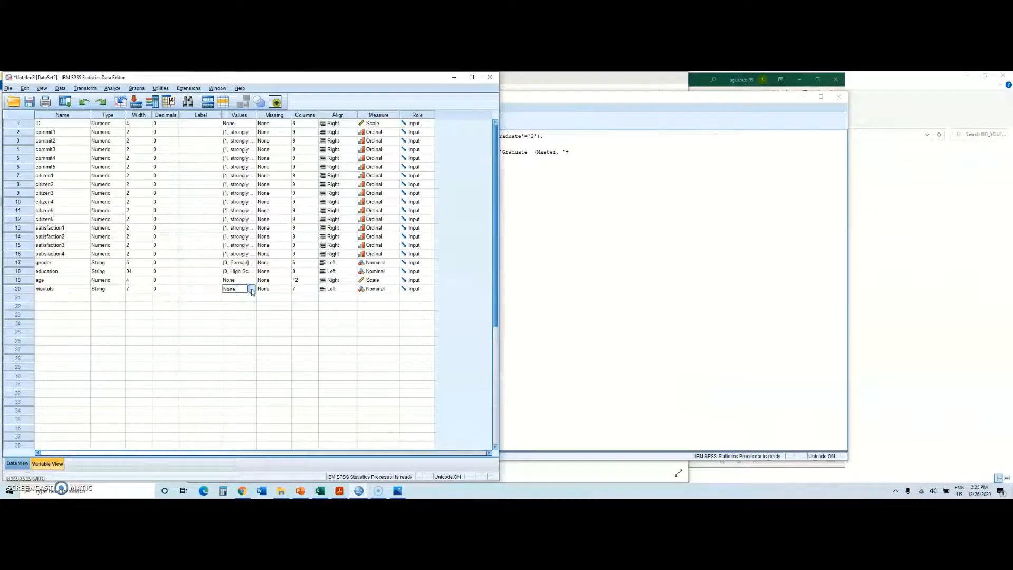
pyautogui.click(252, 291)
pyautogui.moveTo(210, 226); pyautogui.dragTo(377, 227)
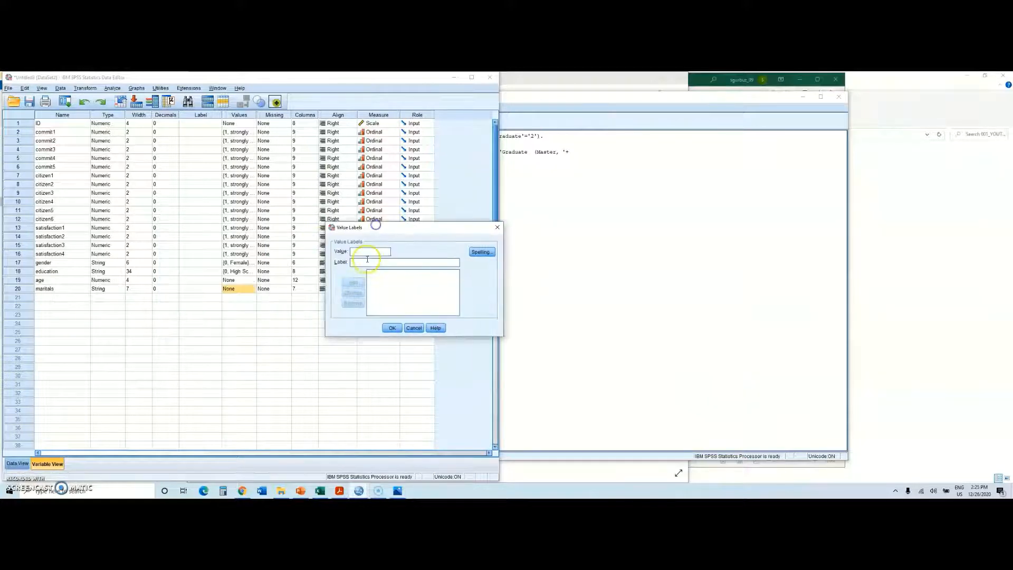
pyautogui.click(370, 251)
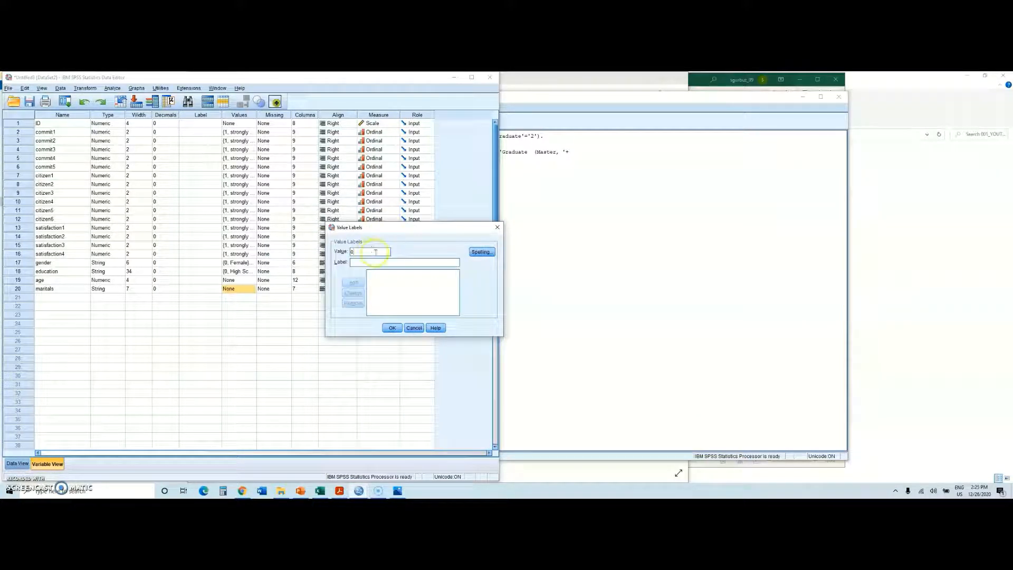
pyautogui.write('Married')
pyautogui.click(353, 282)
# Add the label Single for value 1 and apply the value labels to maritals.
pyautogui.click(361, 253)
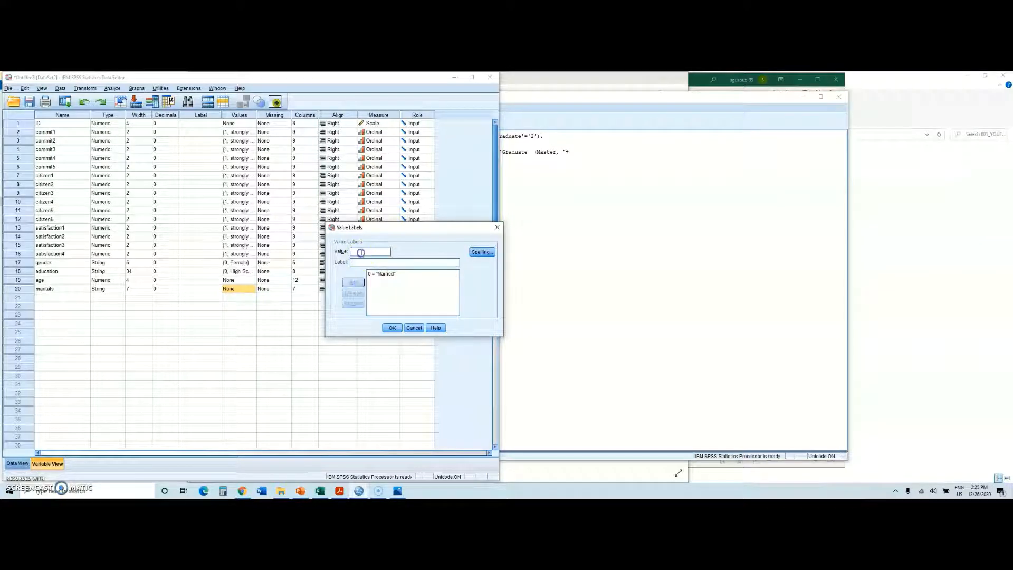
pyautogui.click(363, 264)
pyautogui.write('Single')
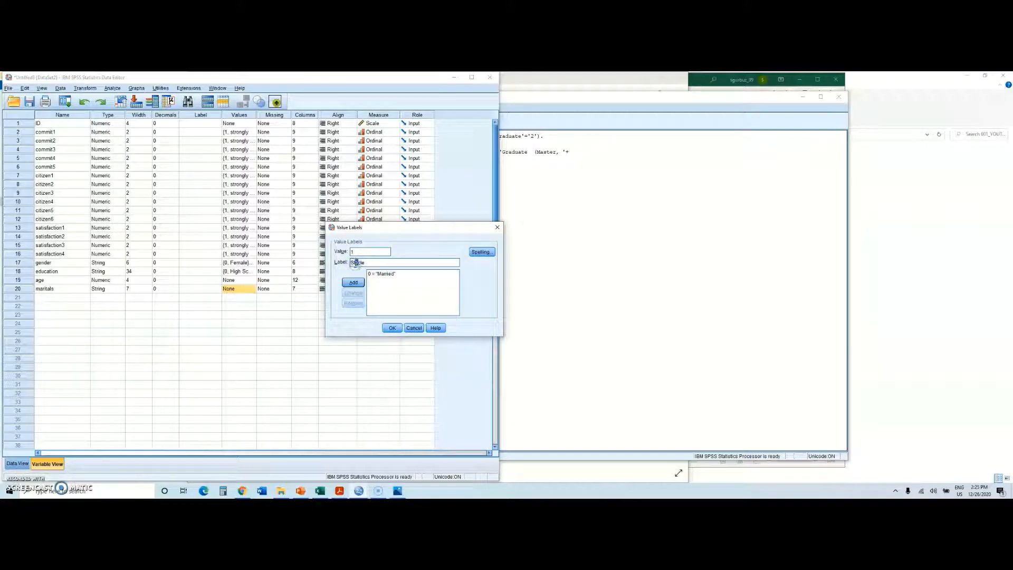
pyautogui.click(353, 283)
pyautogui.click(392, 327)
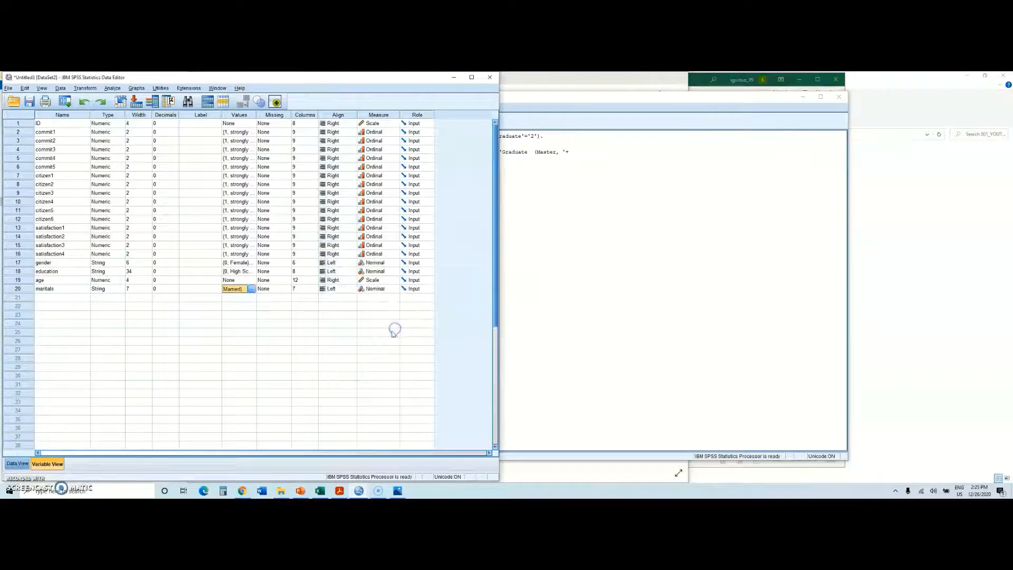
pyautogui.click(235, 358)
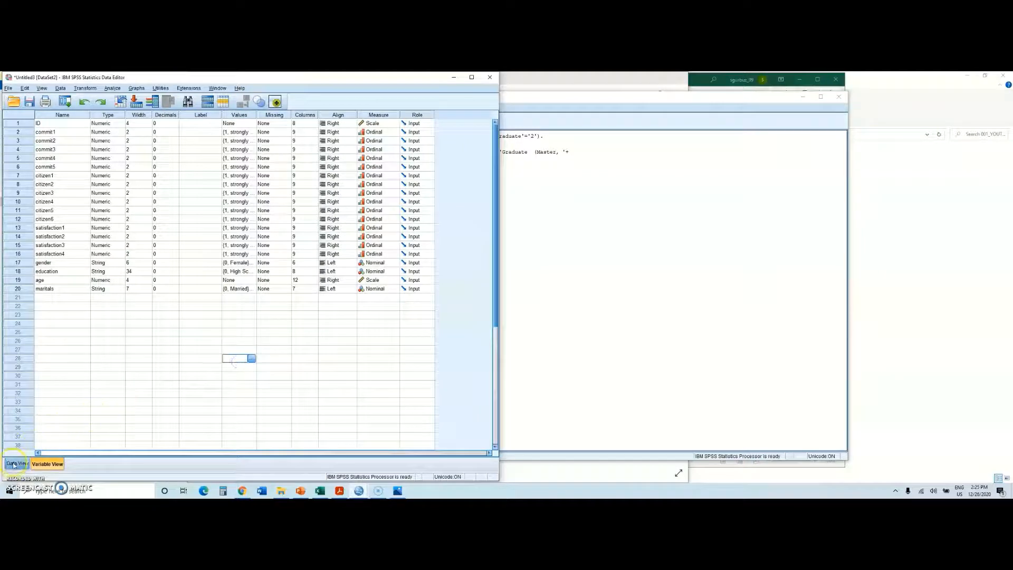
# Display value labels instead of codes in the case data and check the columns from maritals back to ID.
pyautogui.click(13, 465)
pyautogui.moveTo(184, 451); pyautogui.dragTo(320, 448)
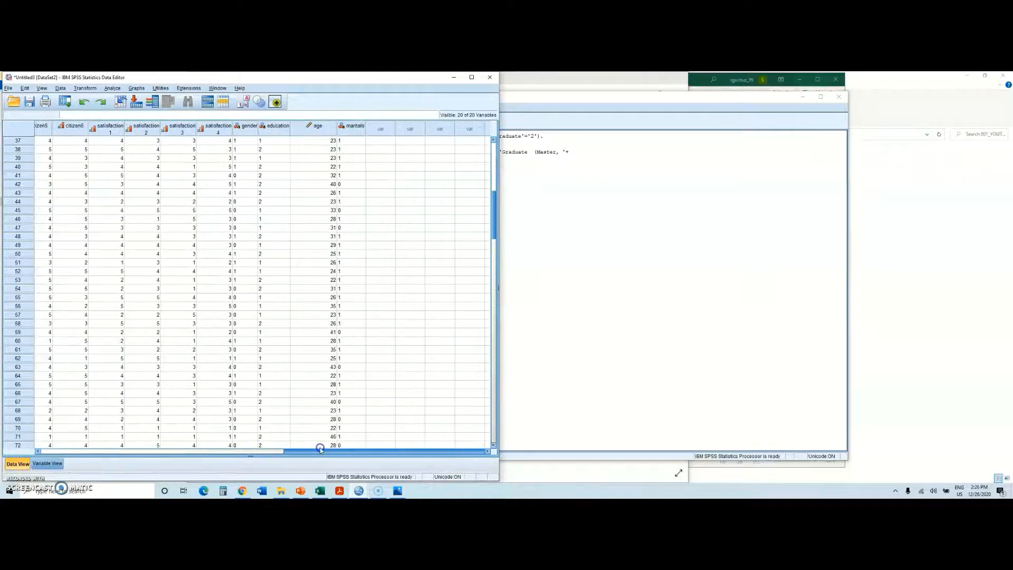
pyautogui.click(244, 102)
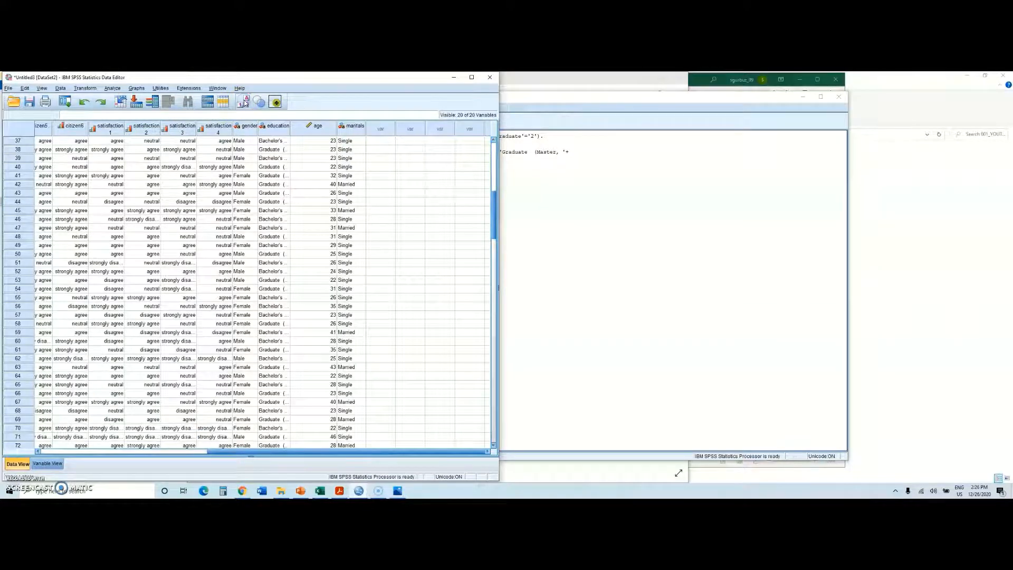
pyautogui.click(244, 102)
pyautogui.click(244, 102)
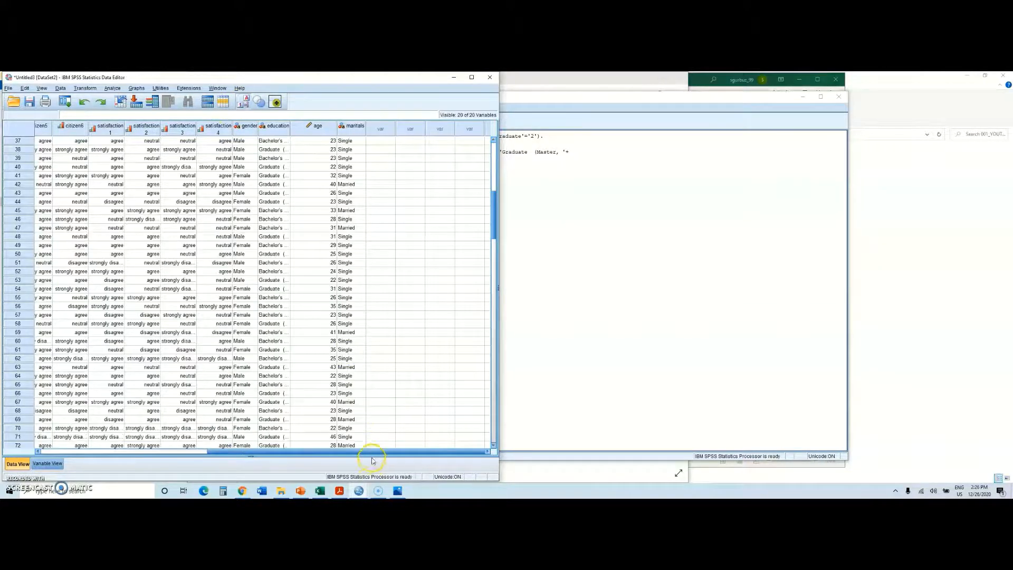
pyautogui.moveTo(373, 451); pyautogui.dragTo(80, 446)
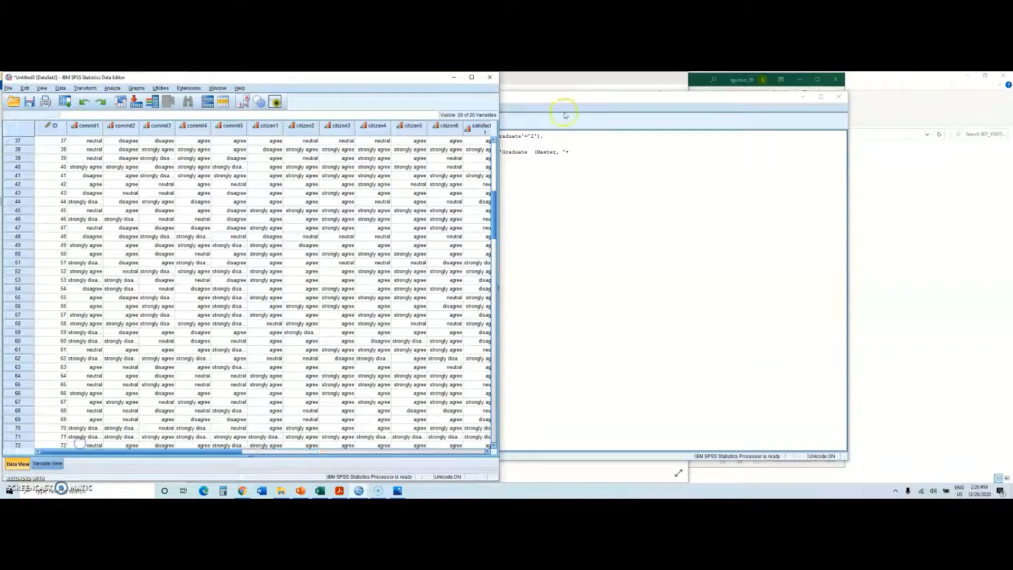
# Maximize the data editor and review the labelled responses across all variables, from the first cases onward.
pyautogui.click(470, 77)
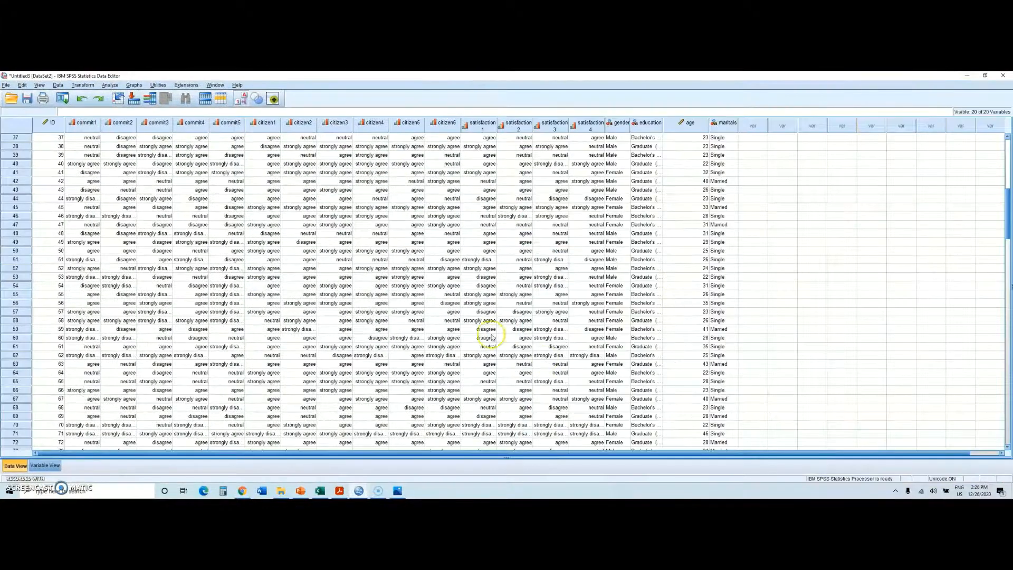
pyautogui.scroll(10, 482, 312)
pyautogui.scroll(2, 485, 301)
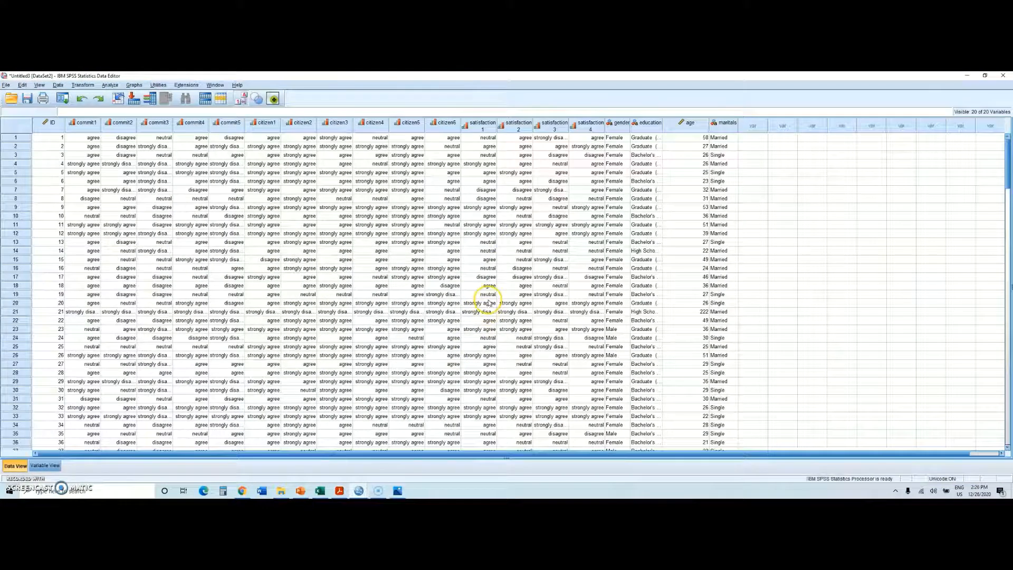
pyautogui.scroll(-3, 446, 289)
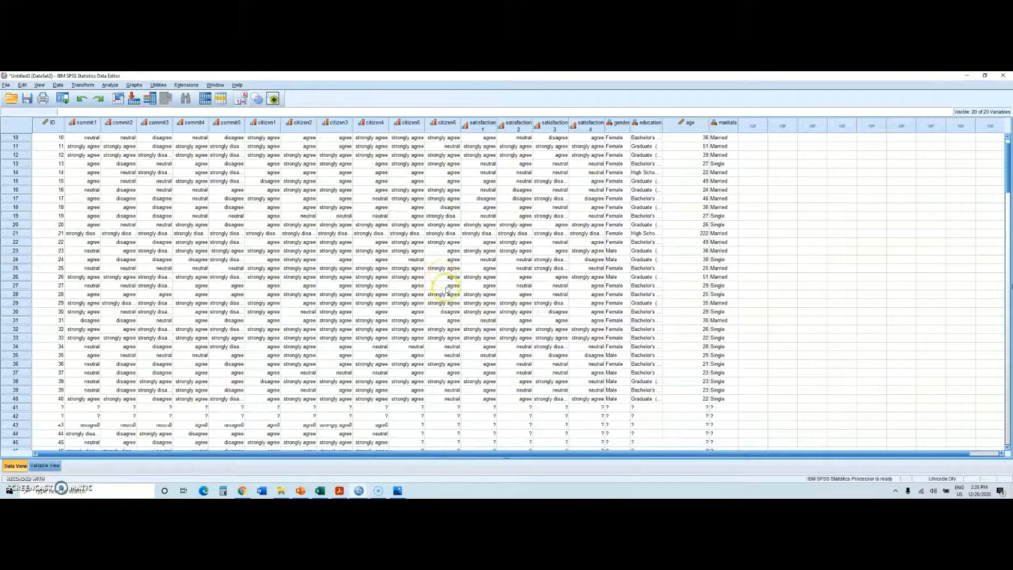
pyautogui.scroll(-20, 447, 290)
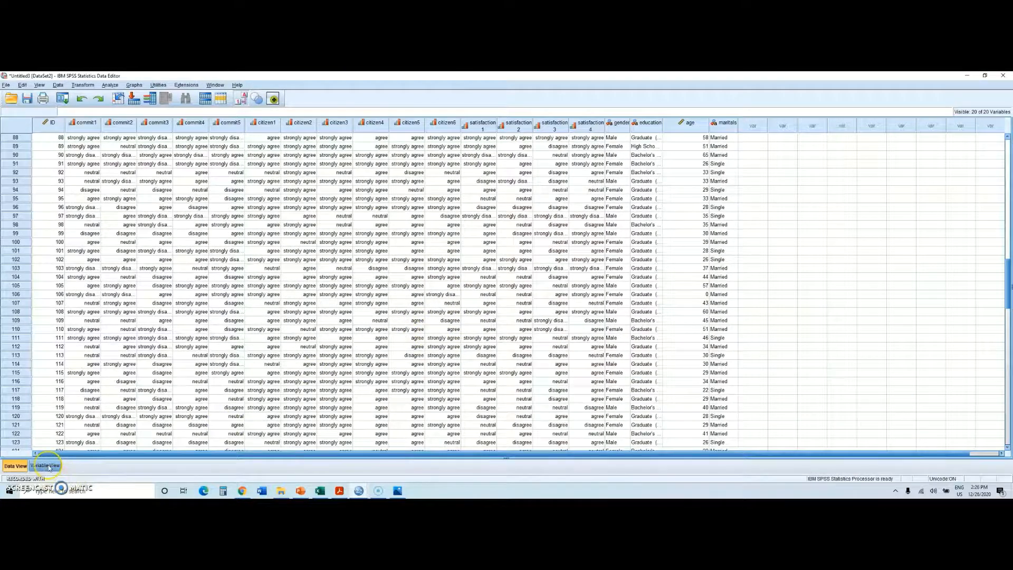
# Return to the variable definitions and set the measurement level of gender to Ordinal.
pyautogui.click(47, 465)
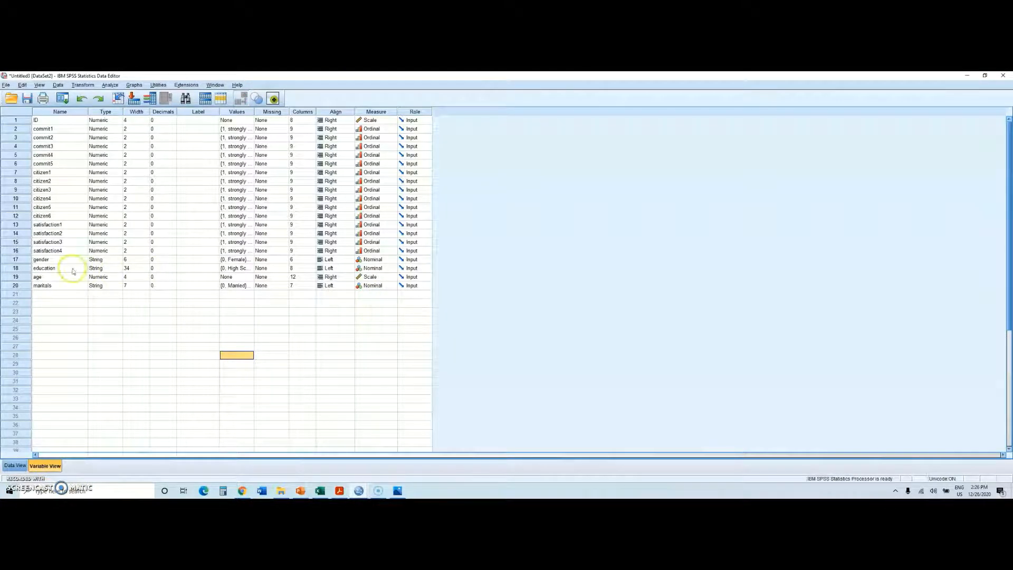
pyautogui.click(376, 261)
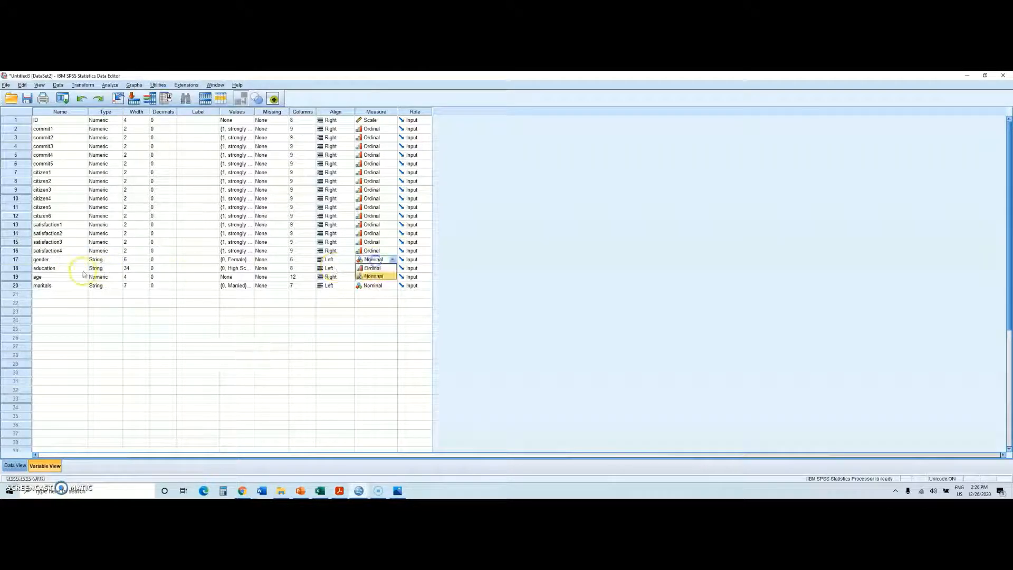
pyautogui.click(385, 269)
pyautogui.click(366, 314)
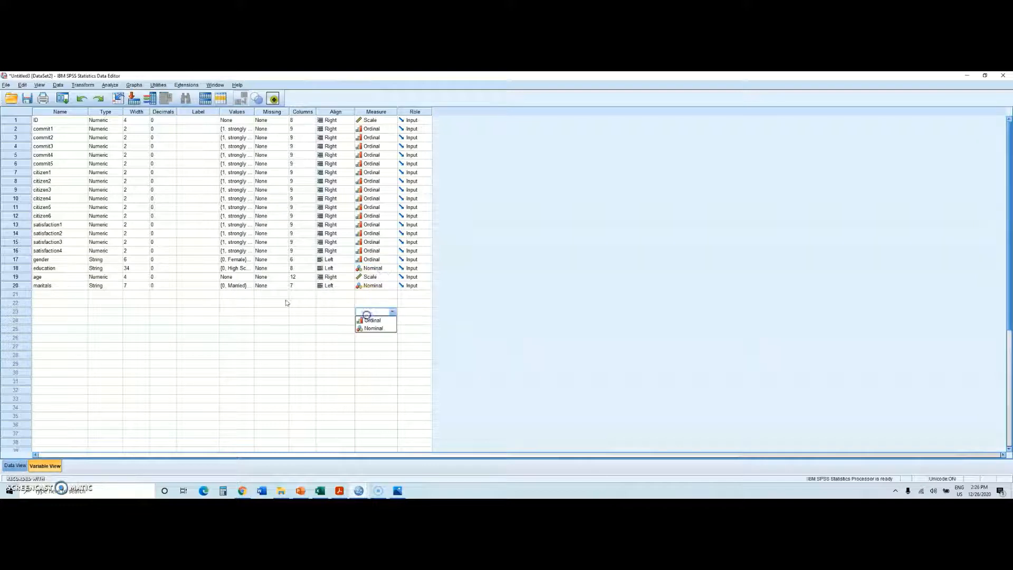
# Check the measurement levels of age and maritals, closing the empty value labels dialog without adding anything.
pyautogui.click(63, 277)
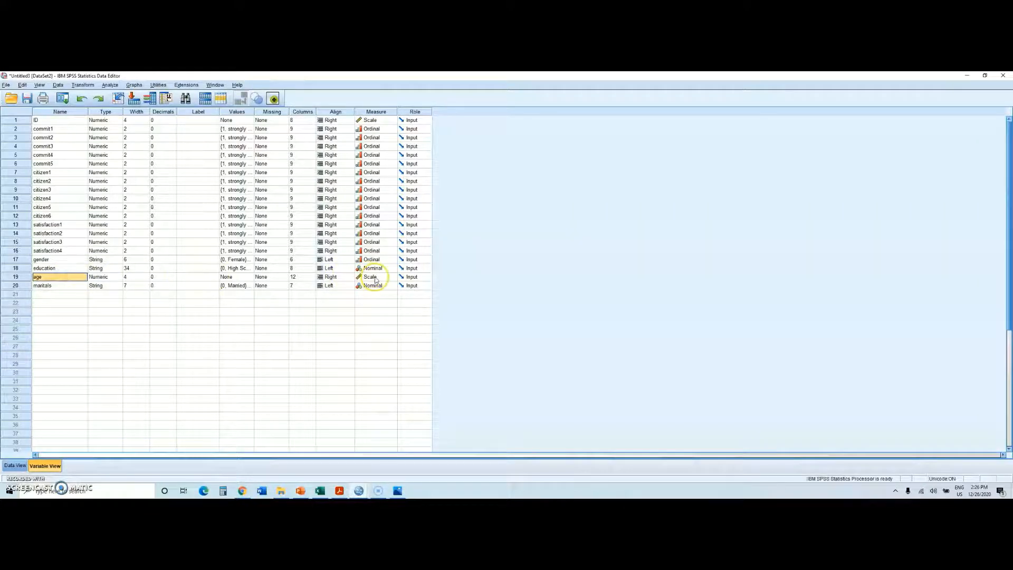
pyautogui.click(53, 286)
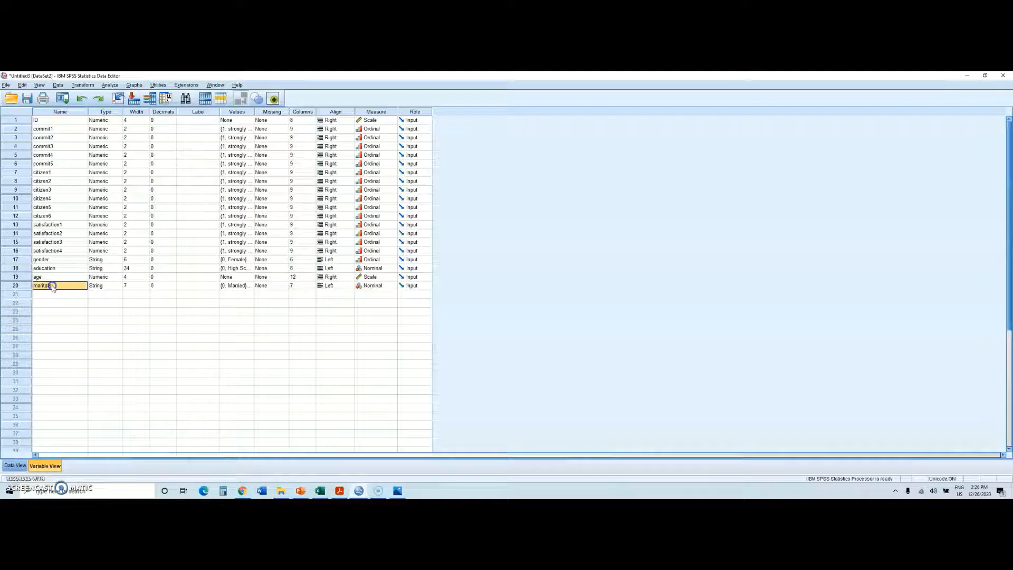
pyautogui.click(372, 286)
pyautogui.click(248, 321)
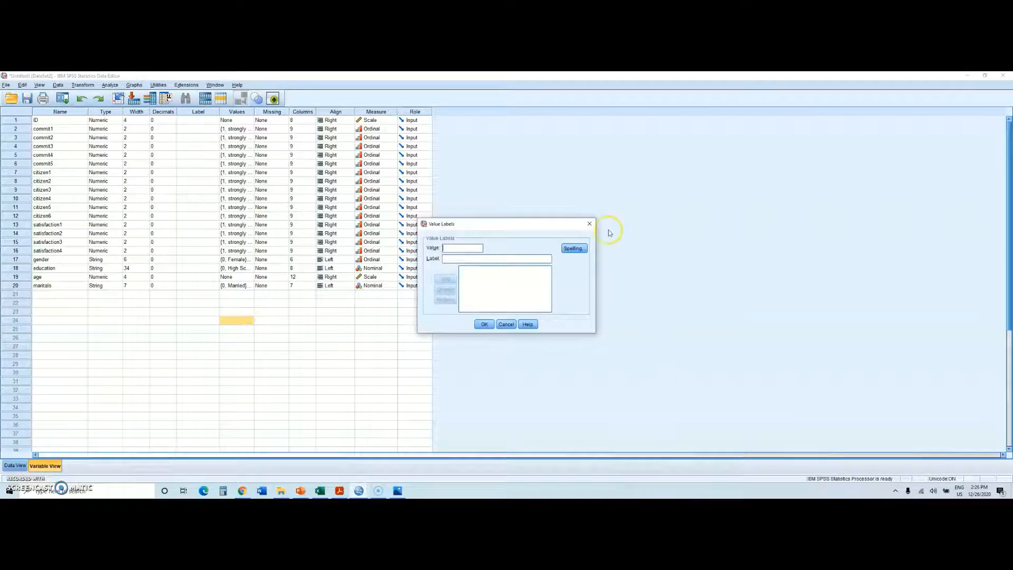
pyautogui.click(590, 223)
pyautogui.click(127, 304)
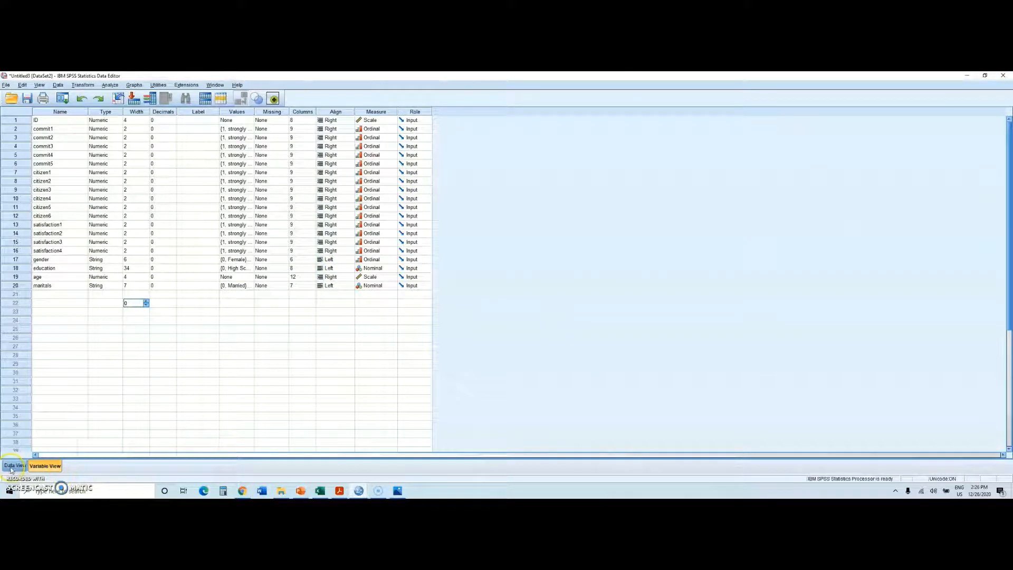
pyautogui.click(170, 407)
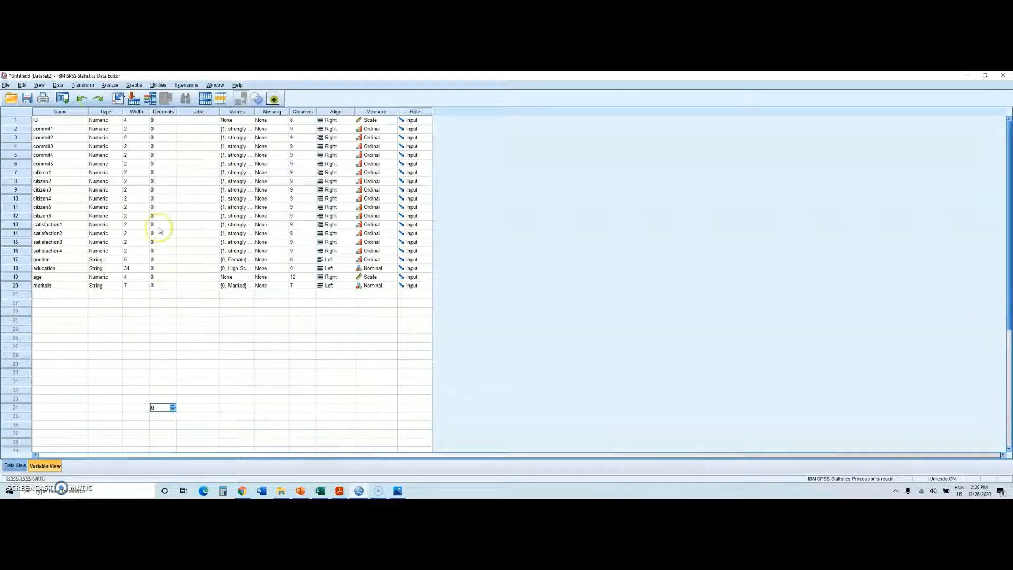
# View the Automatic Recode options and close the dialog without recoding any variable.
pyautogui.click(83, 86)
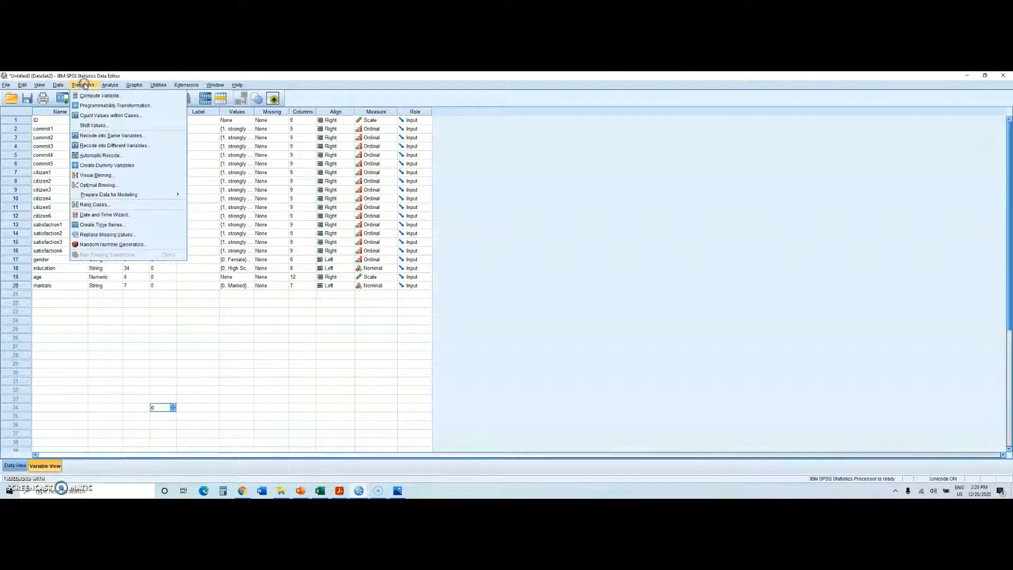
pyautogui.click(109, 157)
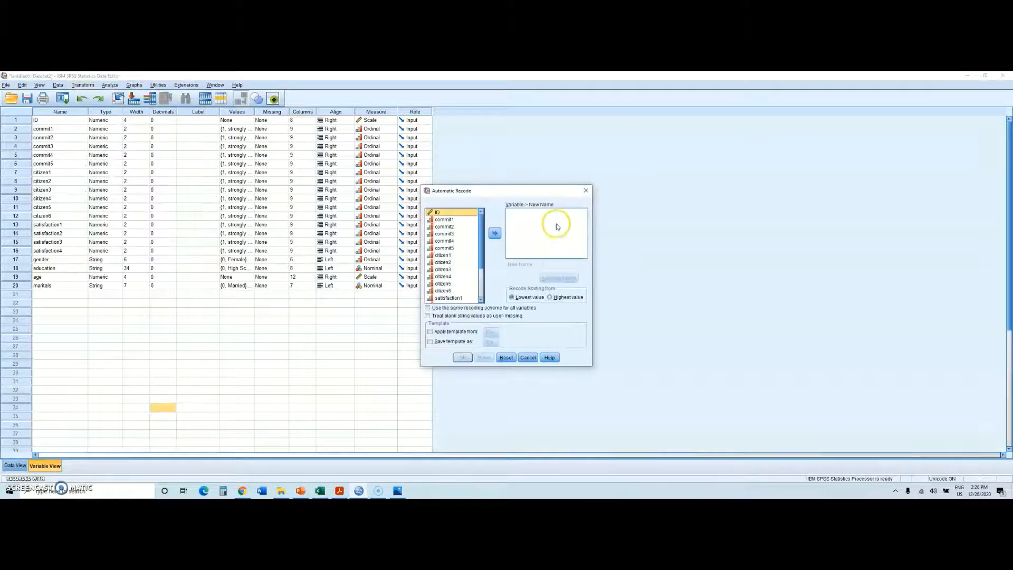
pyautogui.moveTo(520, 191); pyautogui.dragTo(288, 169)
pyautogui.click(353, 170)
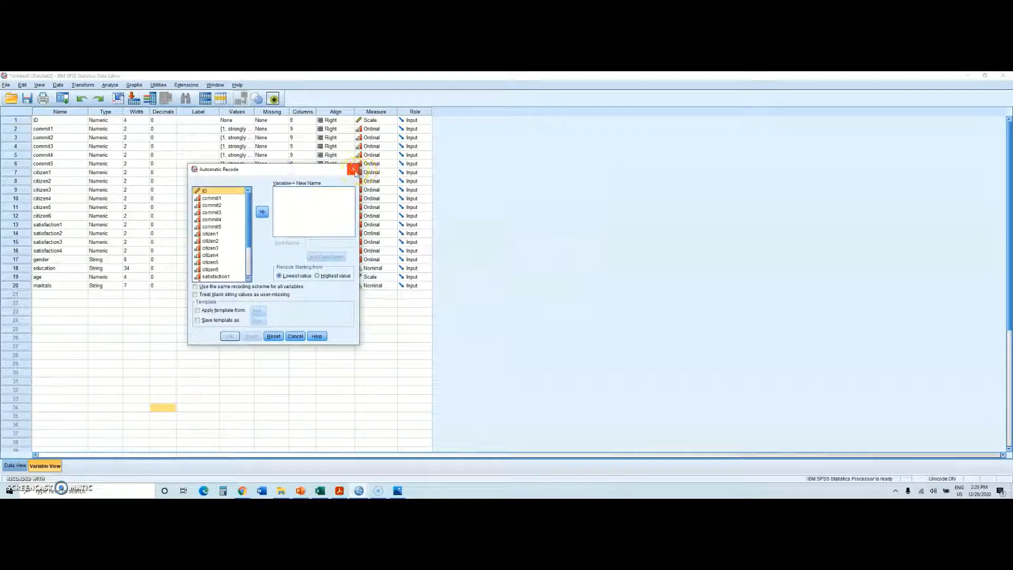
pyautogui.click(138, 260)
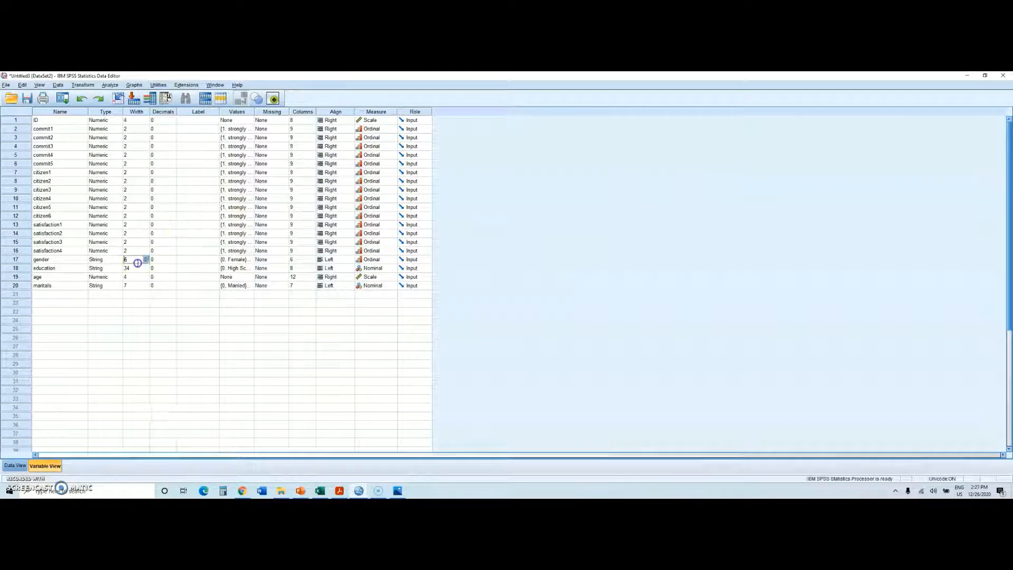
# Consult the Dealing with Data slide and the questionnaire PDF's "do not" commitment items, and return to the SPSS variable definitions.
pyautogui.click(300, 491)
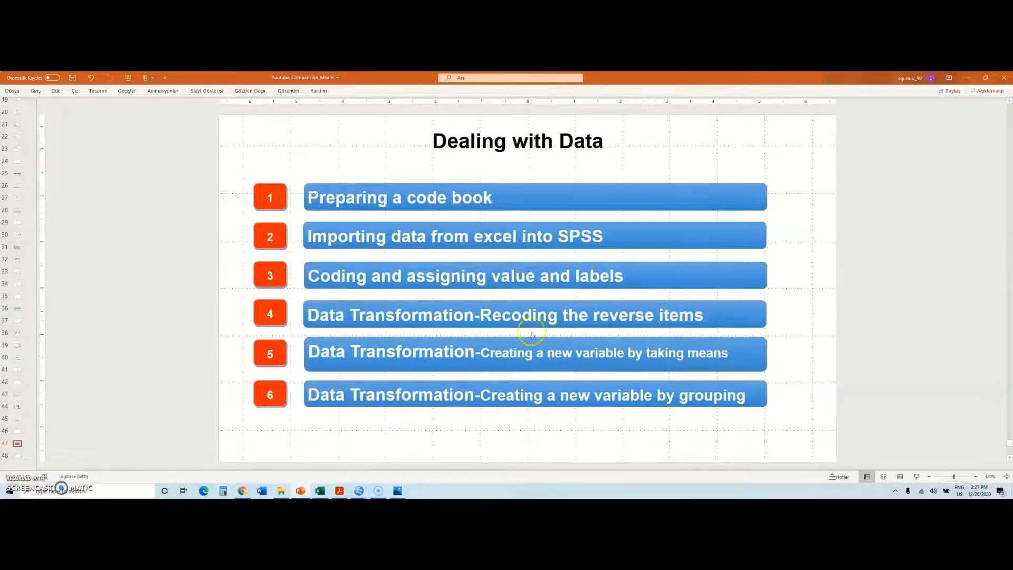
pyautogui.click(341, 491)
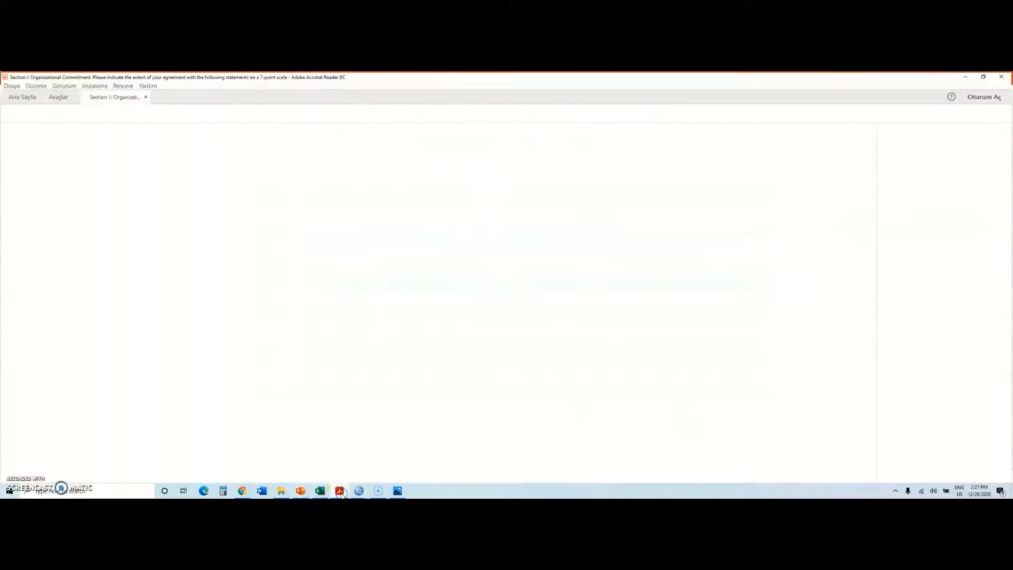
pyautogui.scroll(2, 352, 278)
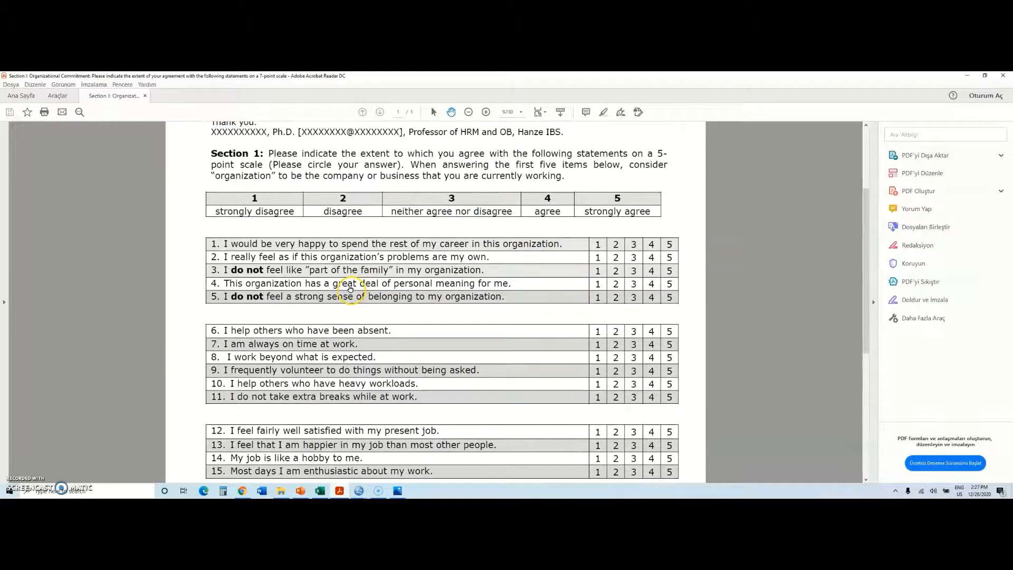
pyautogui.scroll(1, 312, 289)
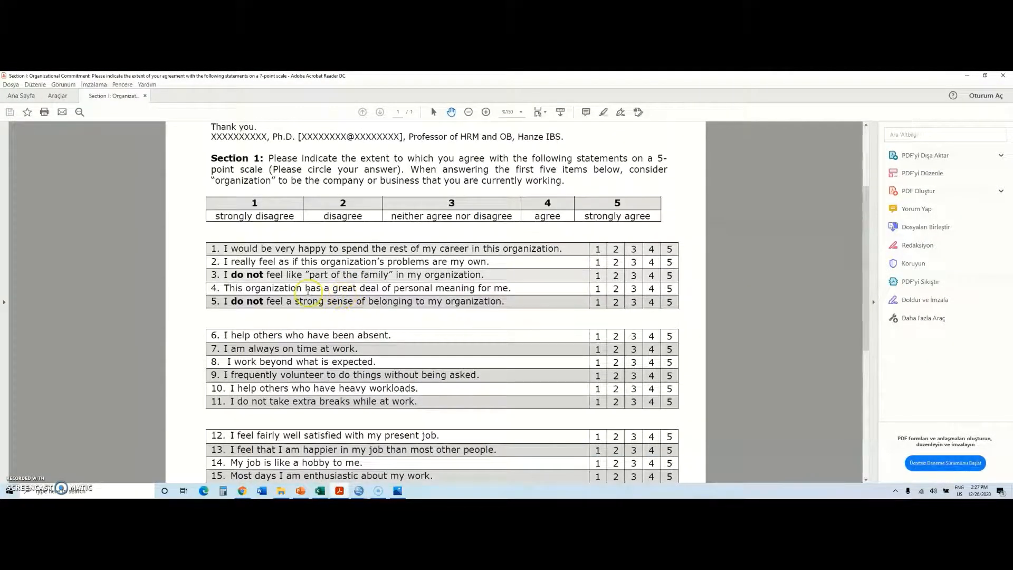
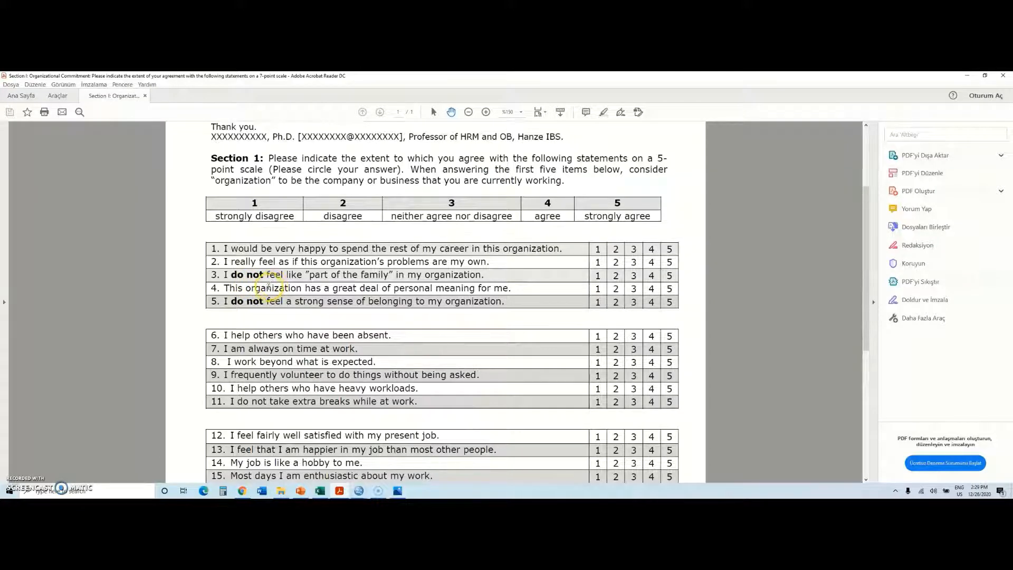
pyautogui.click(359, 491)
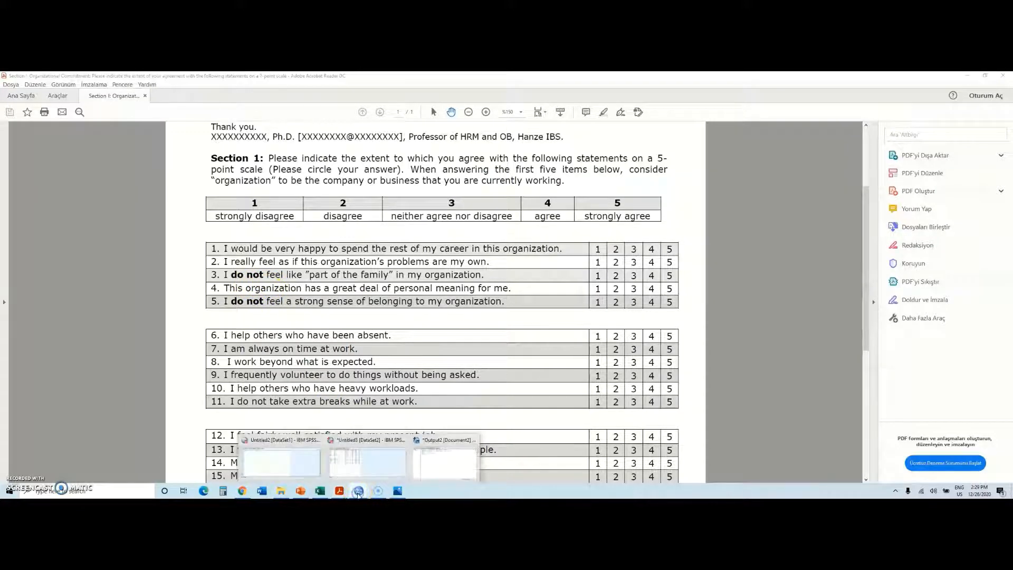
pyautogui.click(352, 458)
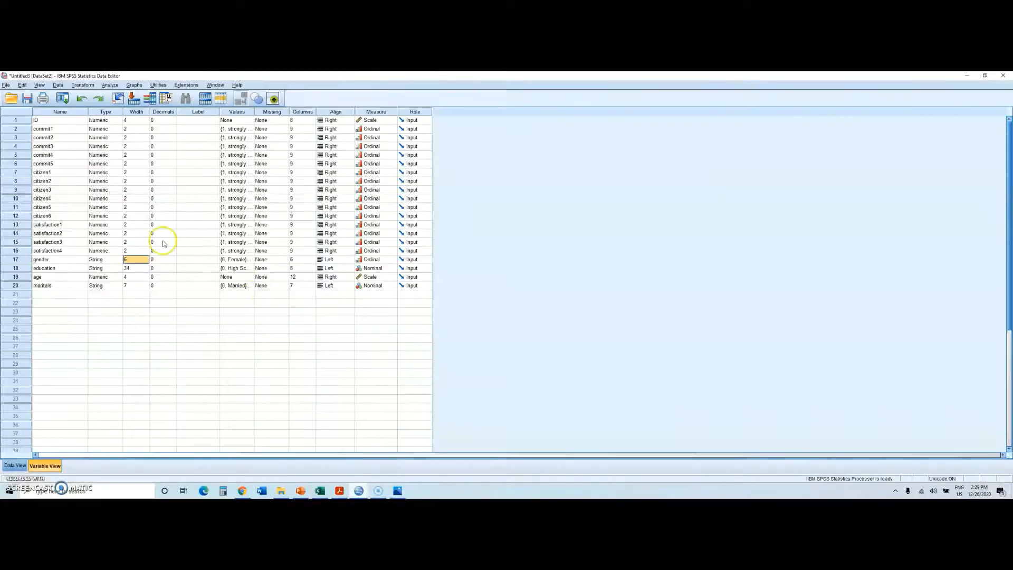
# Start Recode into Same Variables, reset its previous settings, and add commit3 and commit5 as the variables to recode.
pyautogui.click(215, 235)
pyautogui.click(85, 85)
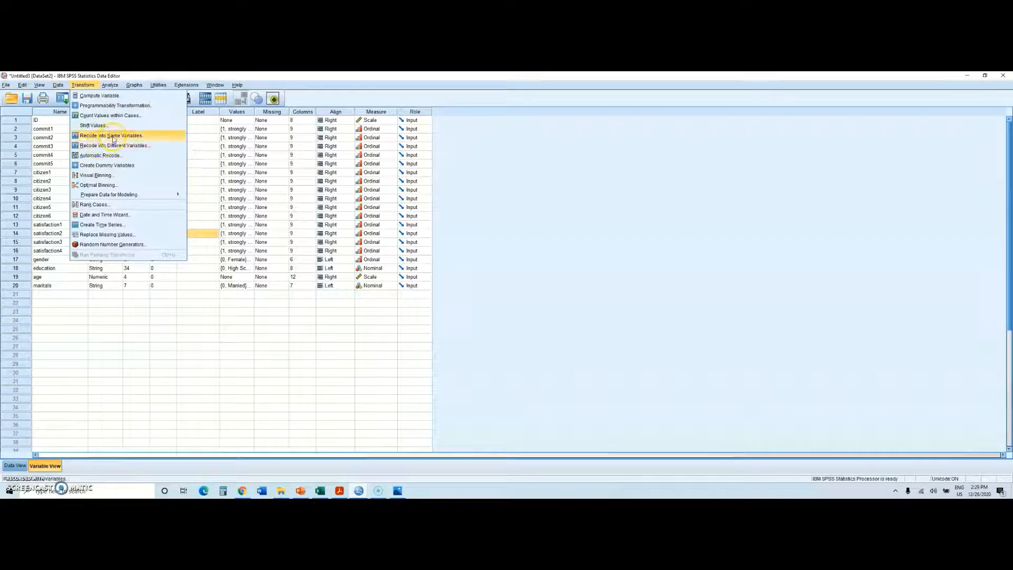
pyautogui.click(113, 136)
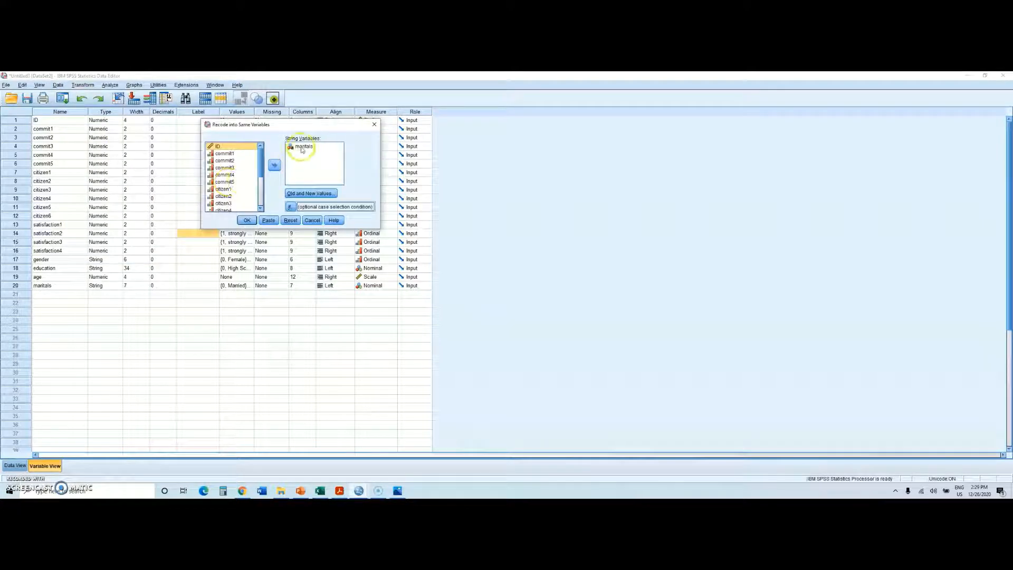
pyautogui.click(290, 220)
pyautogui.moveTo(263, 170)
pyautogui.mouseDown()
pyautogui.moveTo(258, 222)
pyautogui.moveTo(263, 158)
pyautogui.mouseUp()
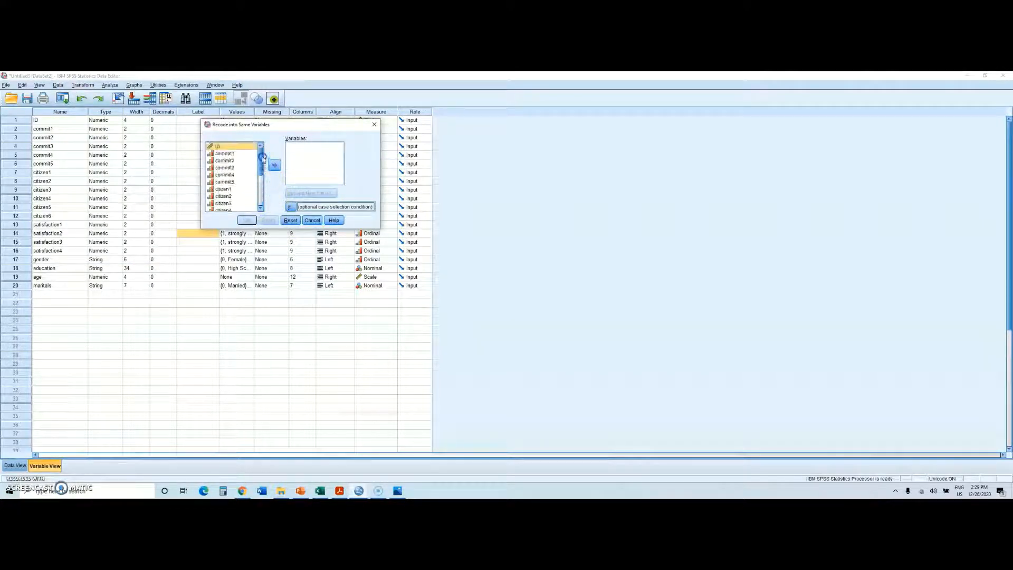
pyautogui.click(225, 167)
pyautogui.click(274, 165)
pyautogui.click(231, 175)
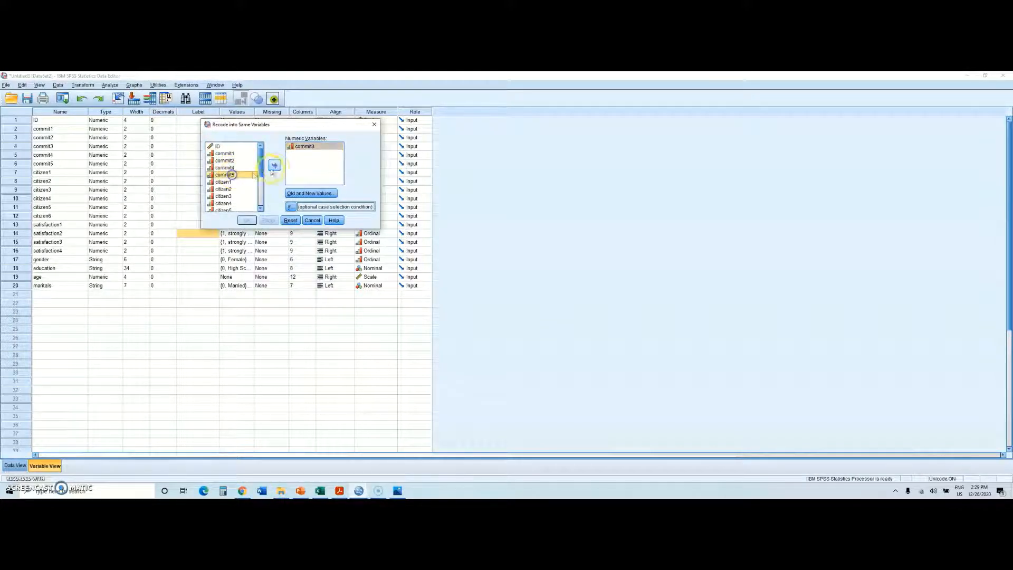
pyautogui.click(273, 166)
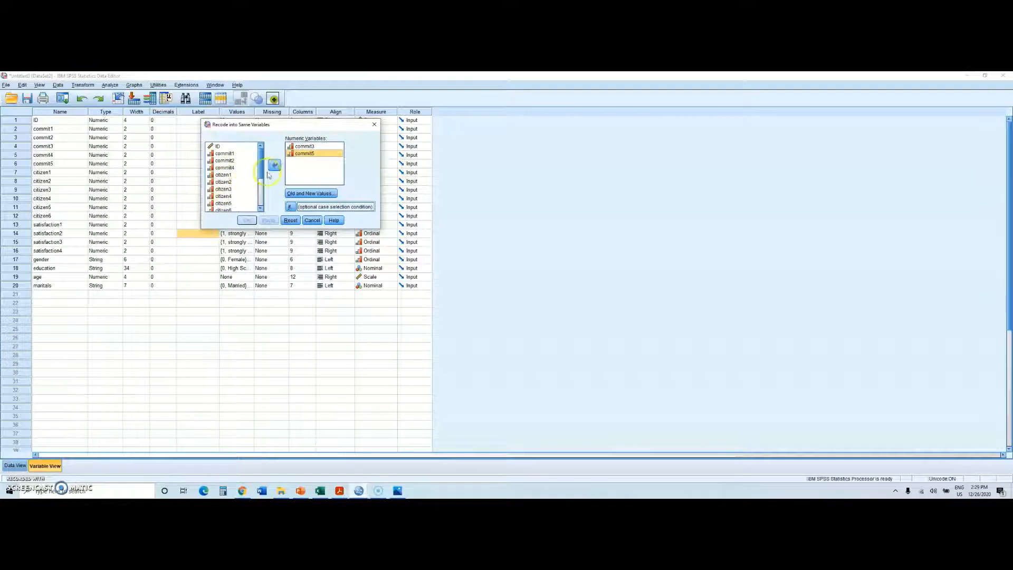
pyautogui.click(313, 152)
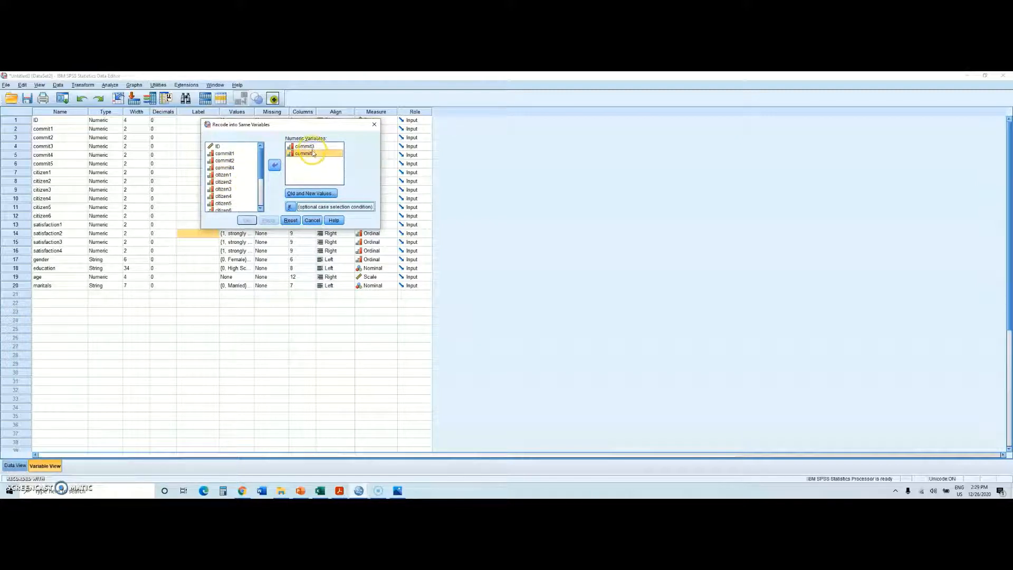
# Define the first reverse-coding rules for commit3 and commit5, mapping old value 1 to 5 and 2 to 4.
pyautogui.click(310, 193)
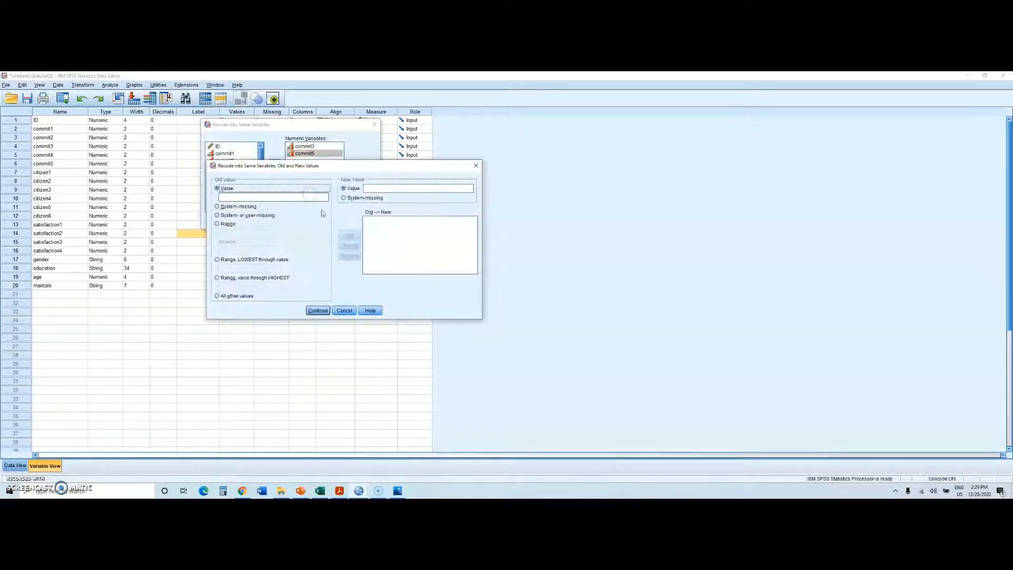
pyautogui.click(262, 198)
pyautogui.write('1')
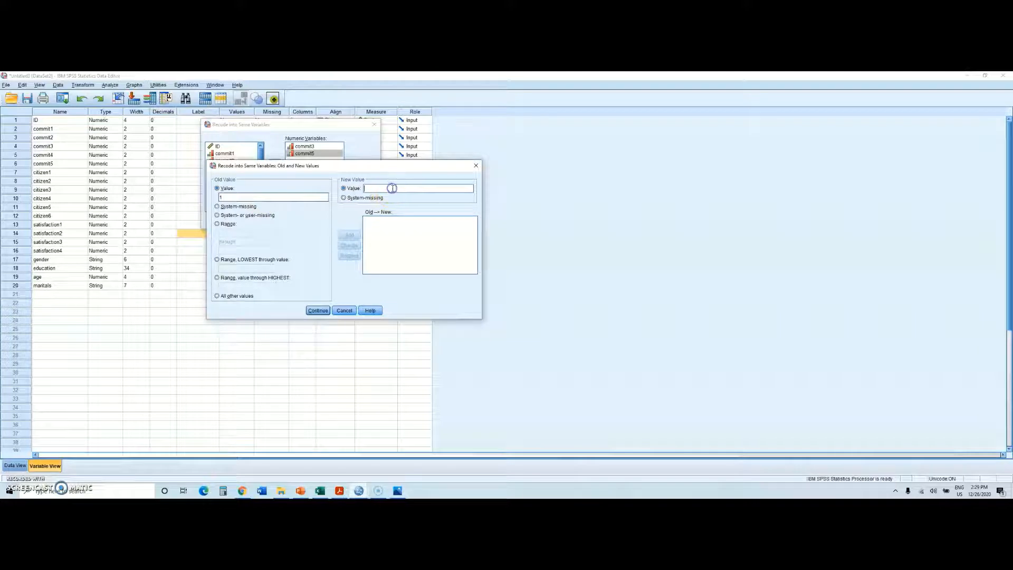
pyautogui.write('5')
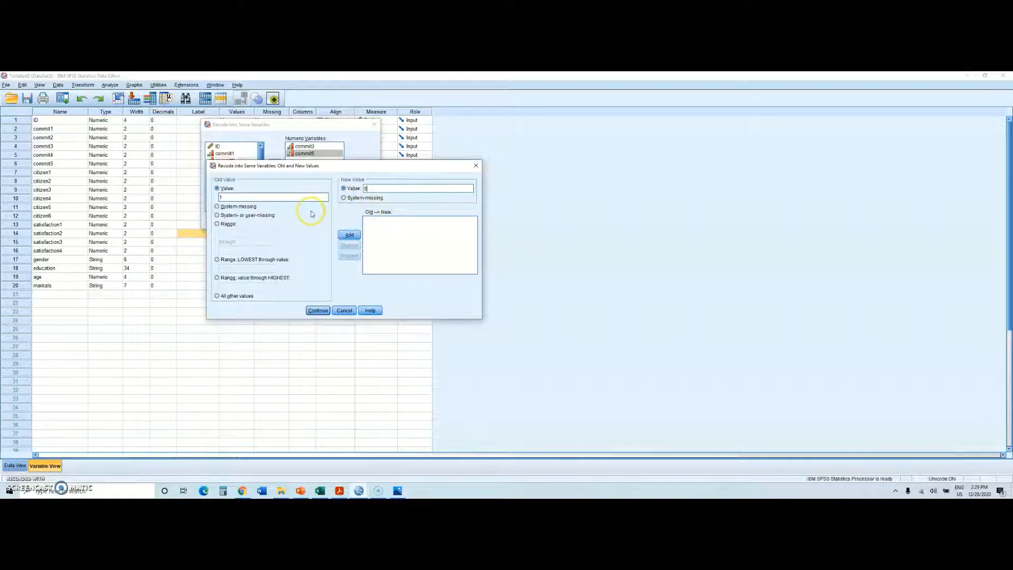
pyautogui.click(349, 235)
pyautogui.click(269, 198)
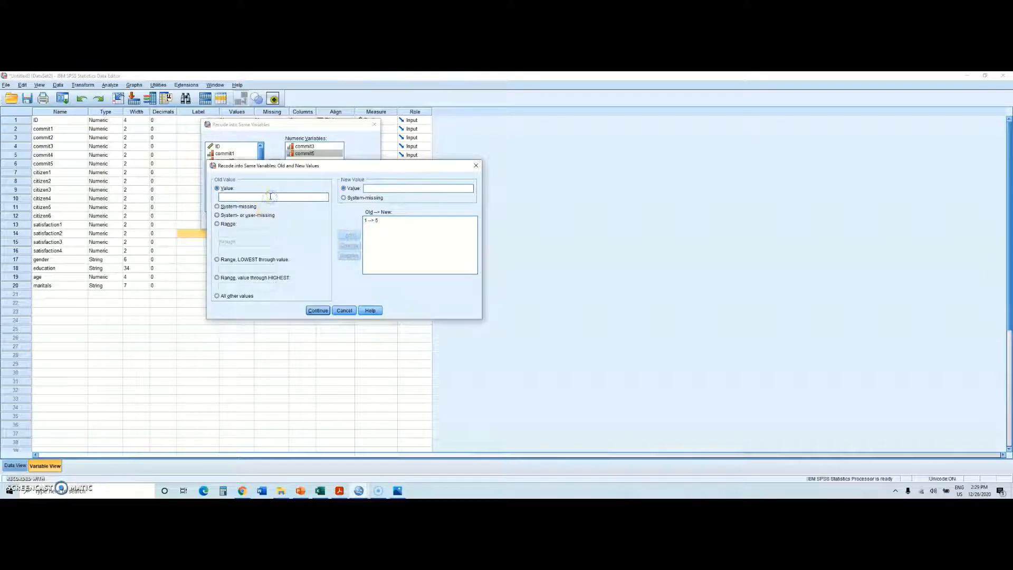
pyautogui.write('2')
pyautogui.click(375, 188)
pyautogui.write('4')
pyautogui.click(349, 236)
# Add the remaining recode rules, mapping 3 to 3, 4 to 2 and 5 to 1, and run the recode.
pyautogui.click(291, 198)
pyautogui.write('3')
pyautogui.click(349, 235)
pyautogui.click(286, 197)
pyautogui.write('2')
pyautogui.click(349, 235)
pyautogui.click(280, 196)
pyautogui.write('1')
pyautogui.click(351, 234)
pyautogui.click(318, 311)
pyautogui.click(247, 221)
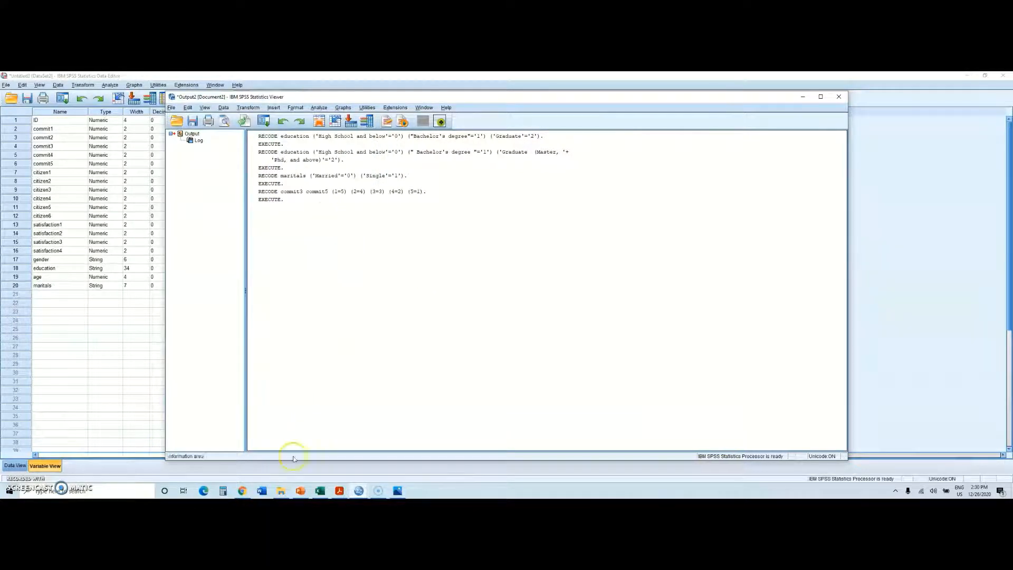
# Return from the output log to the variable definitions of the Untitled3 dataset.
pyautogui.moveTo(377, 485)
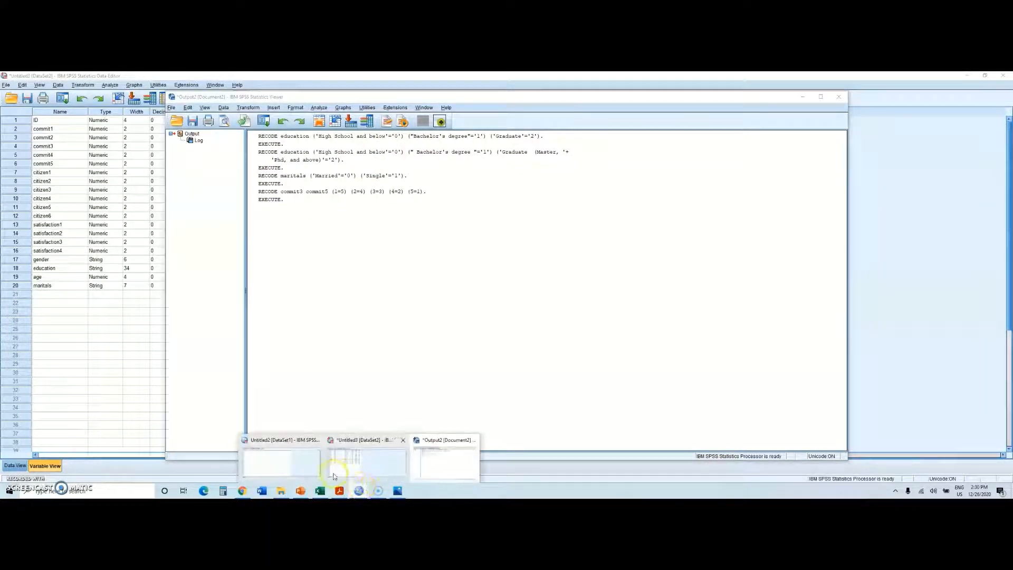
pyautogui.click(343, 470)
pyautogui.click(258, 346)
pyautogui.click(127, 347)
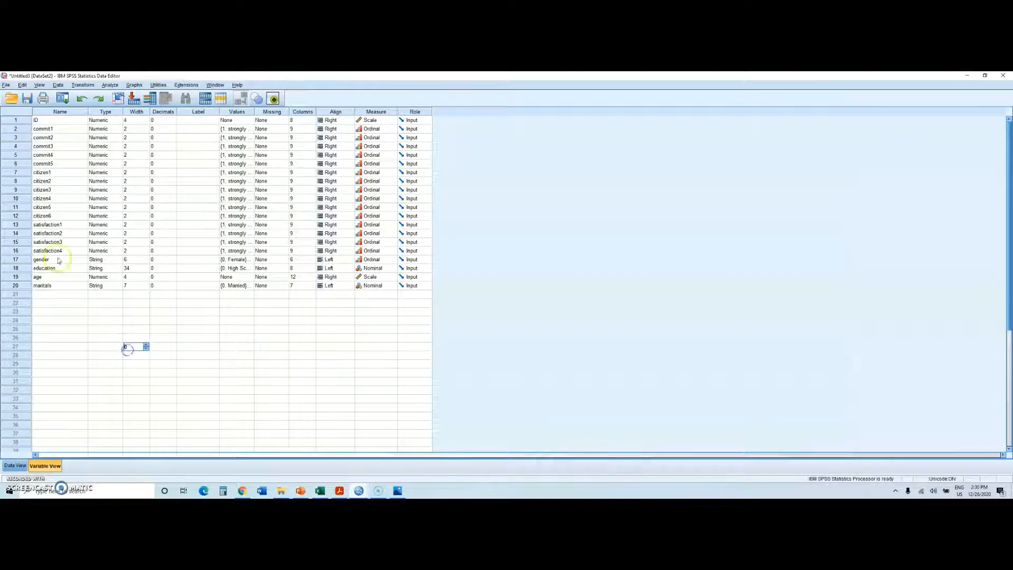
# Consult the Dealing with Data slide and review the commitment, citizenship and satisfaction item groups in the questionnaire PDF.
pyautogui.click(301, 490)
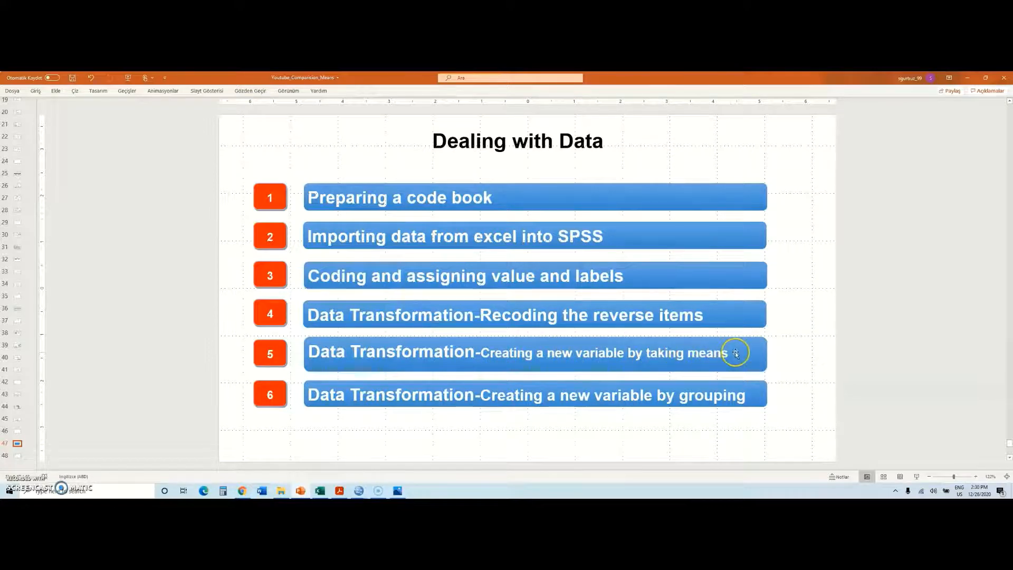
pyautogui.click(339, 491)
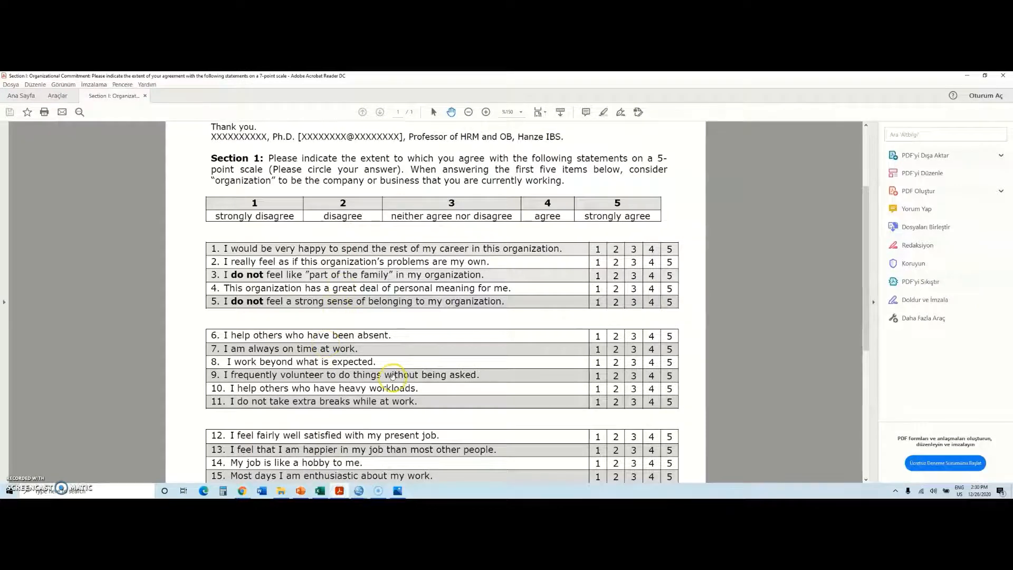
pyautogui.scroll(-3, 392, 376)
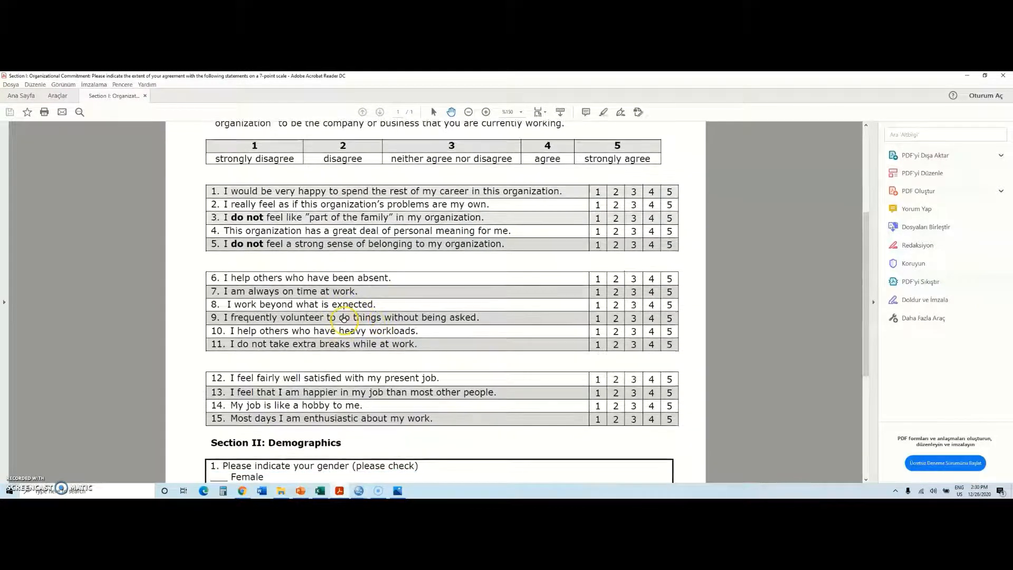
pyautogui.scroll(2, 344, 317)
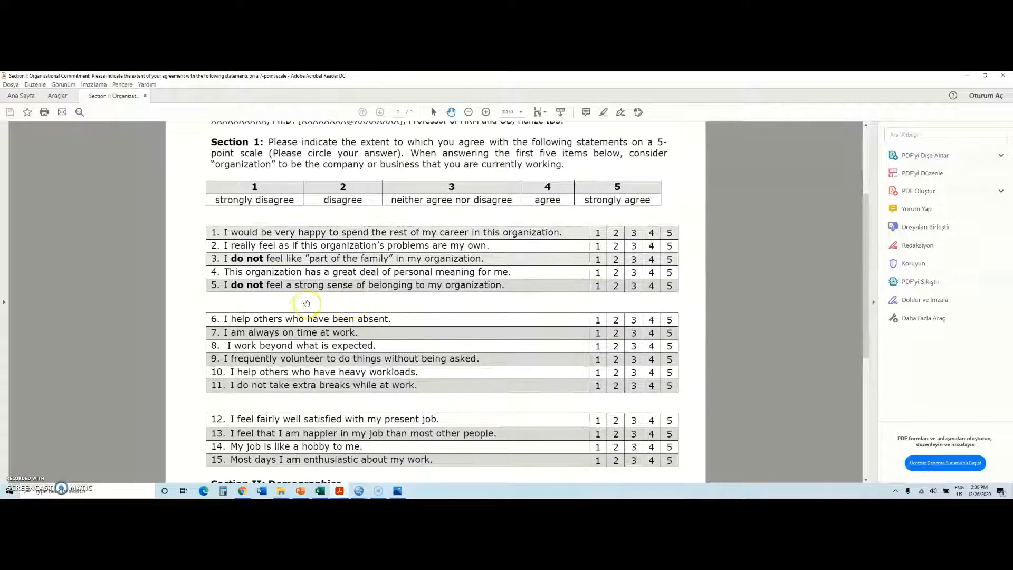
pyautogui.scroll(-1, 304, 299)
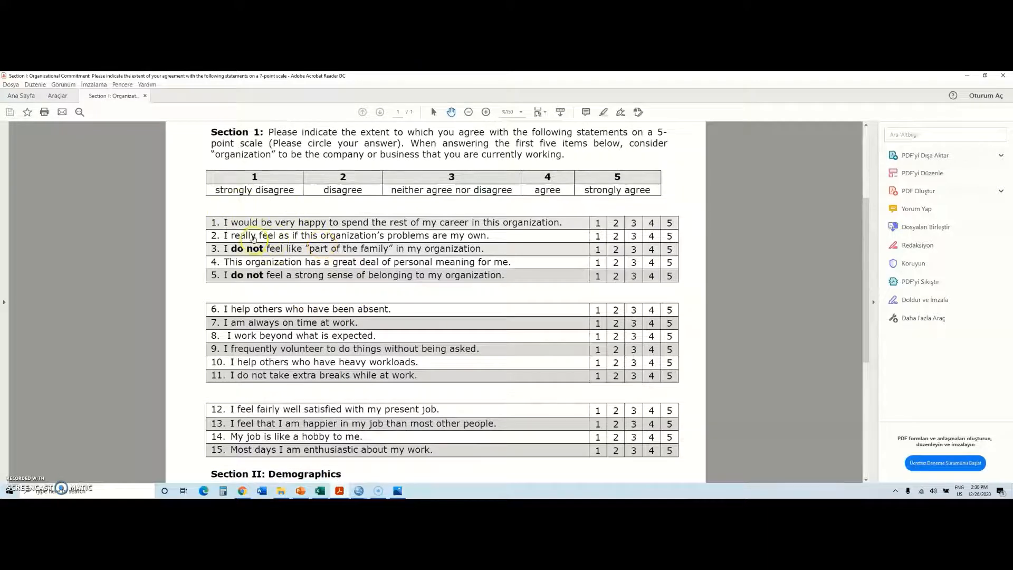
pyautogui.scroll(3, 285, 237)
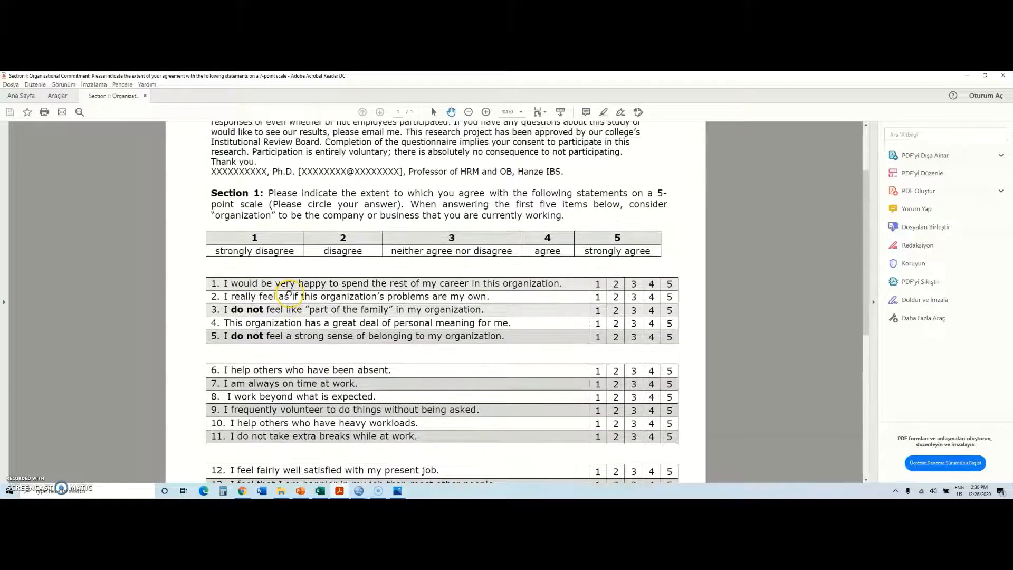
pyautogui.scroll(1, 285, 298)
pyautogui.scroll(-5, 278, 311)
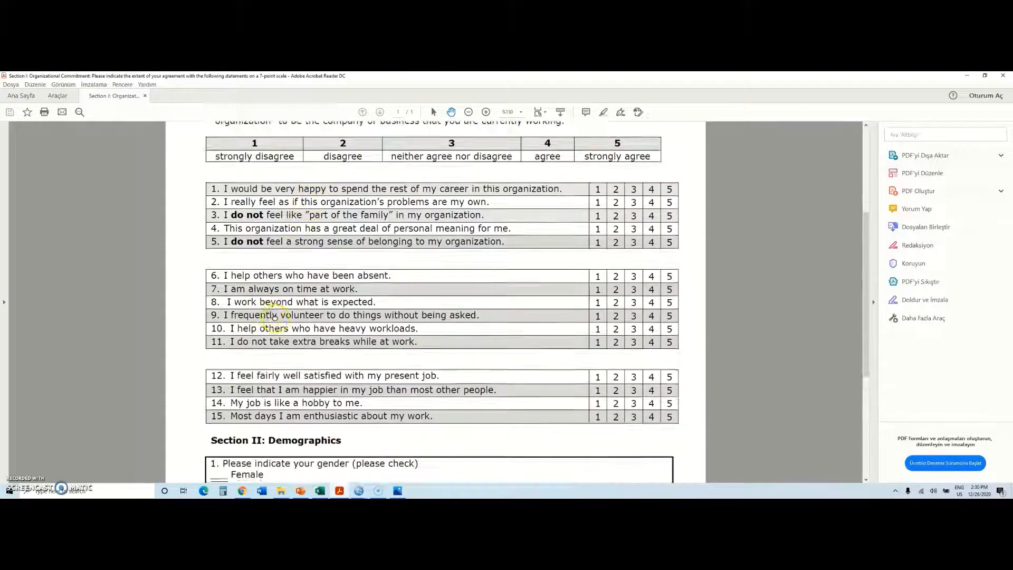
pyautogui.scroll(-2, 280, 290)
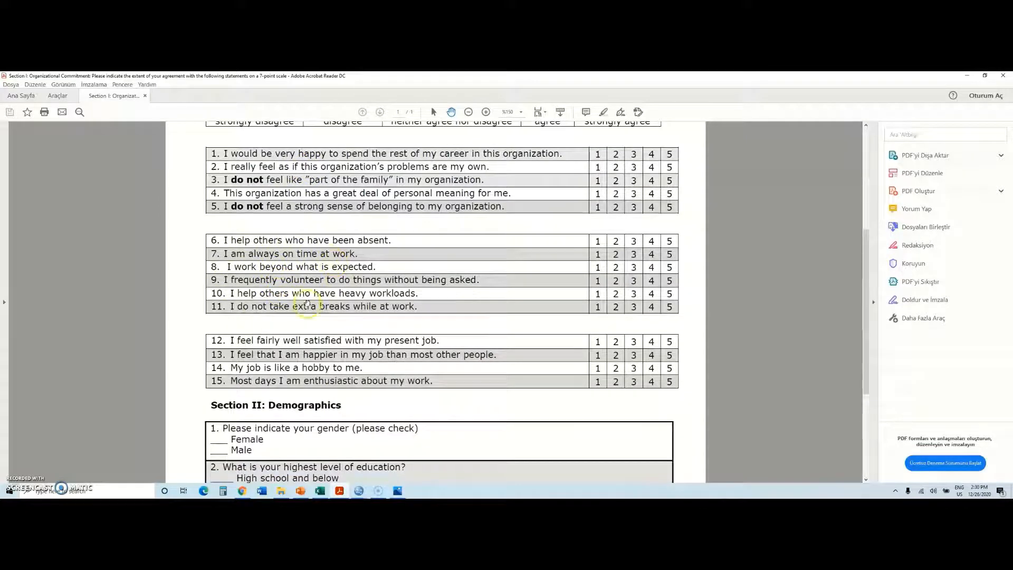
pyautogui.scroll(-3, 290, 349)
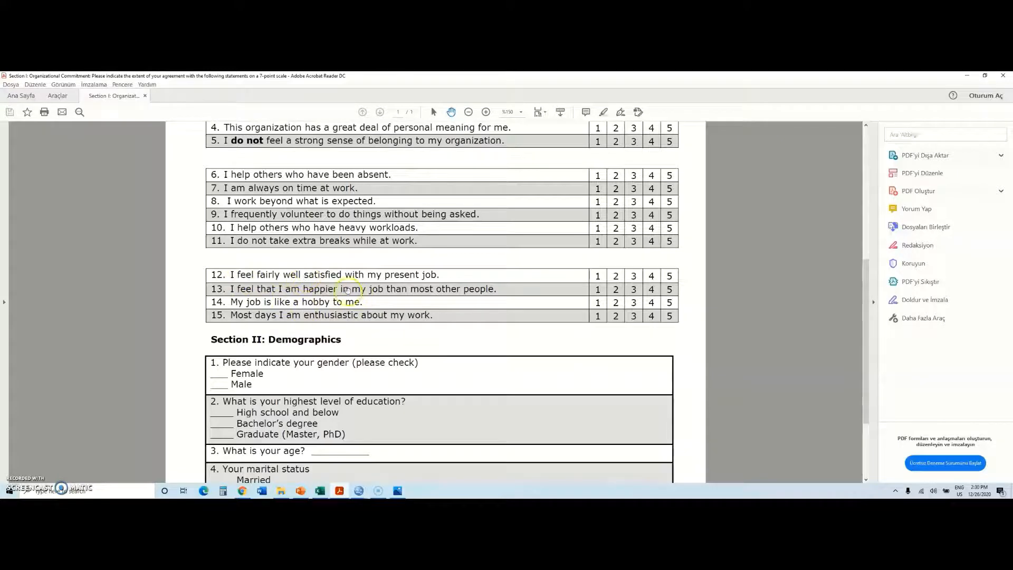
pyautogui.scroll(3, 355, 298)
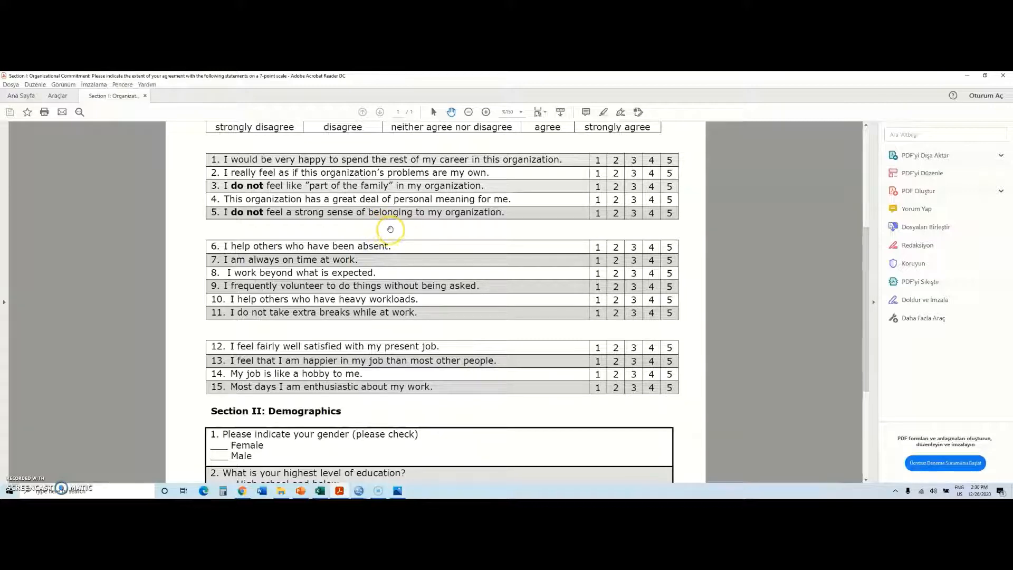
# Switch back to the SPSS dataset, start Compute Variable, and insert the statistical Mean function into the numeric expression.
pyautogui.moveTo(359, 492)
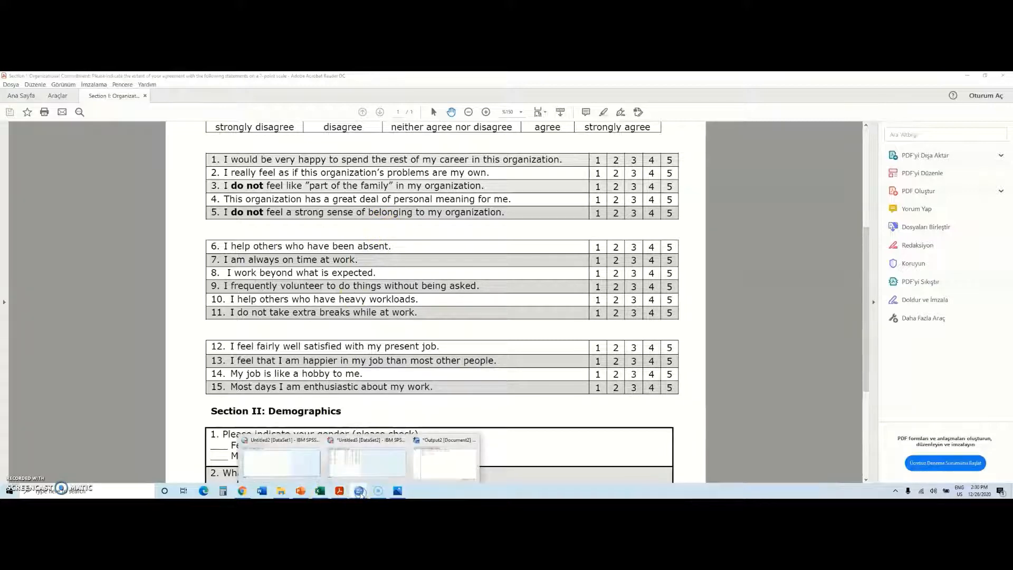
pyautogui.click(353, 458)
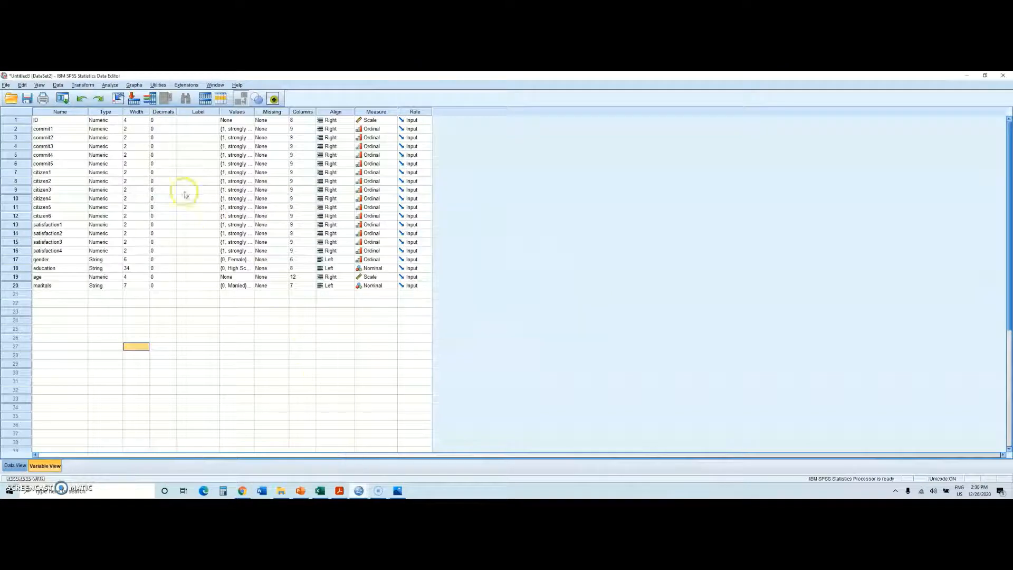
pyautogui.click(83, 86)
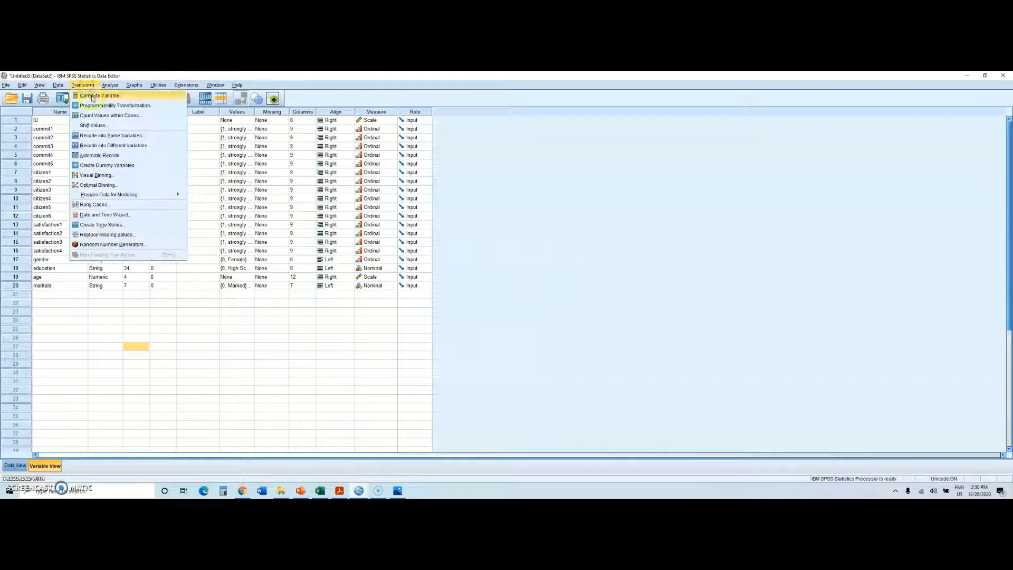
pyautogui.click(91, 96)
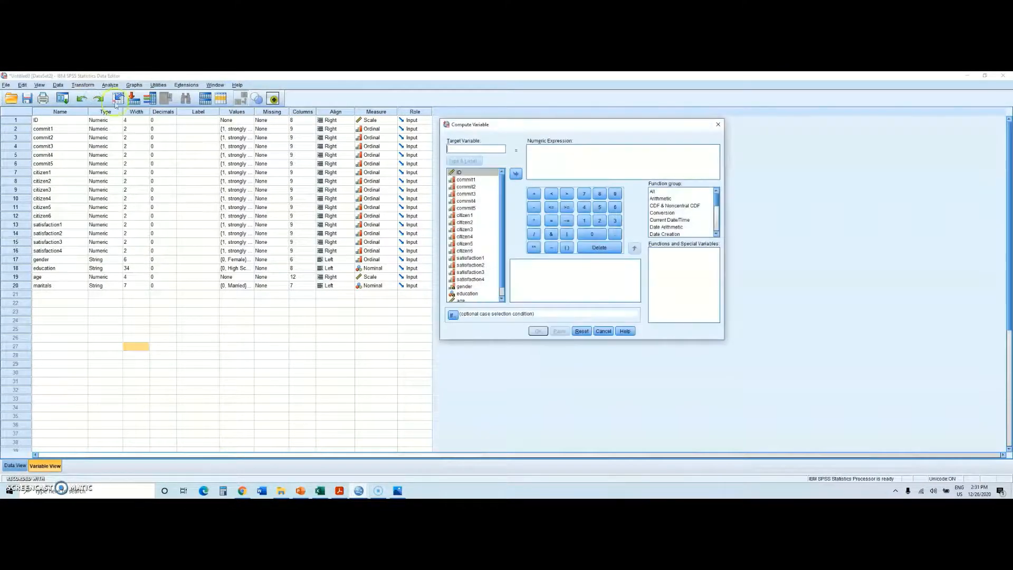
pyautogui.moveTo(498, 128); pyautogui.dragTo(311, 141)
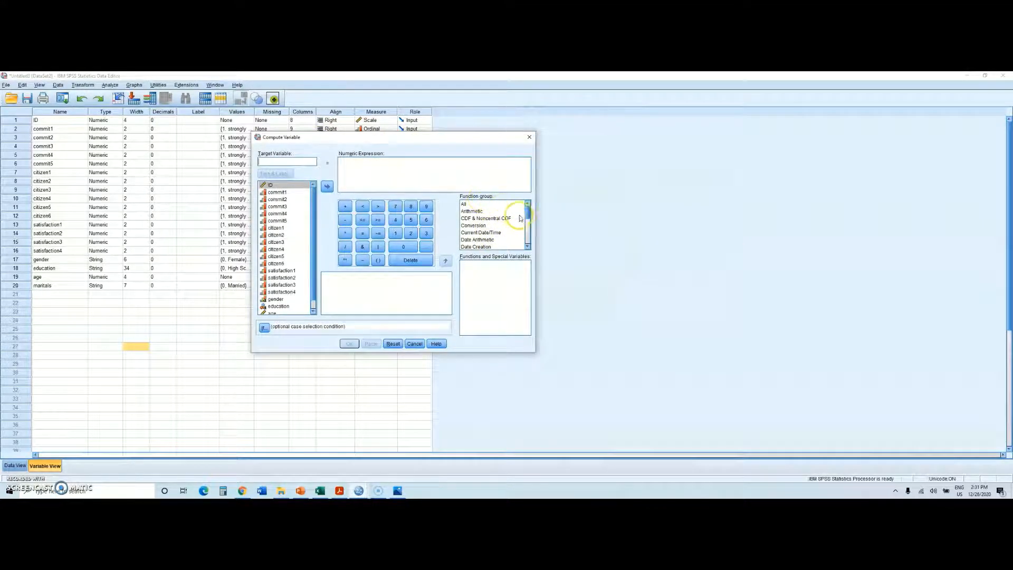
pyautogui.moveTo(527, 212); pyautogui.dragTo(526, 235)
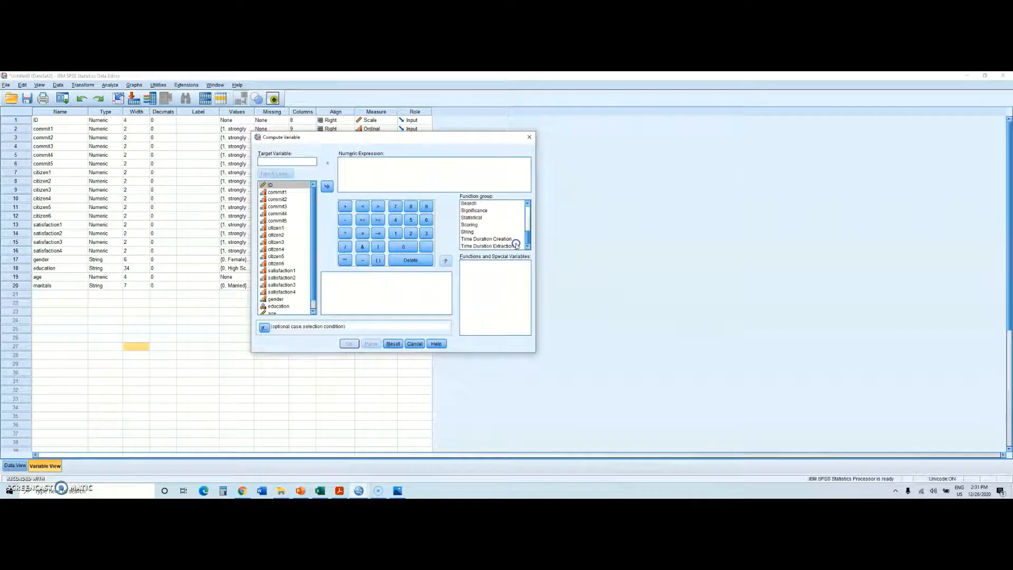
pyautogui.click(475, 218)
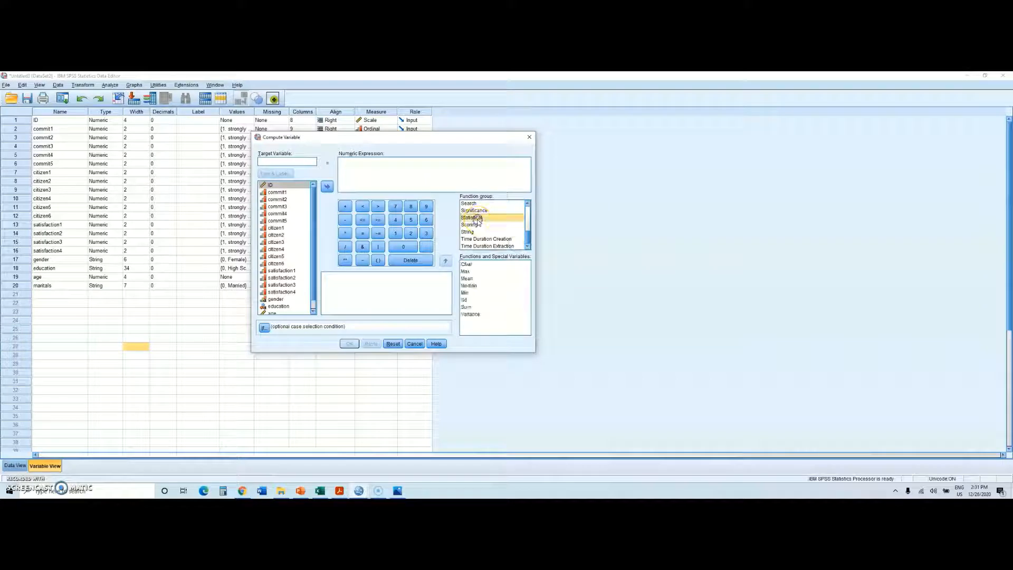
pyautogui.click(468, 278)
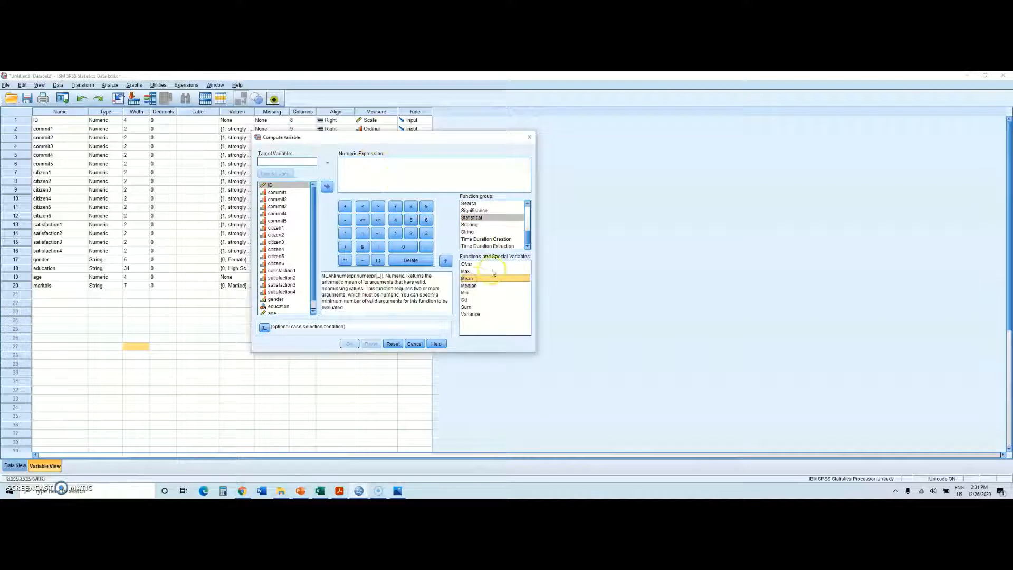
pyautogui.click(446, 261)
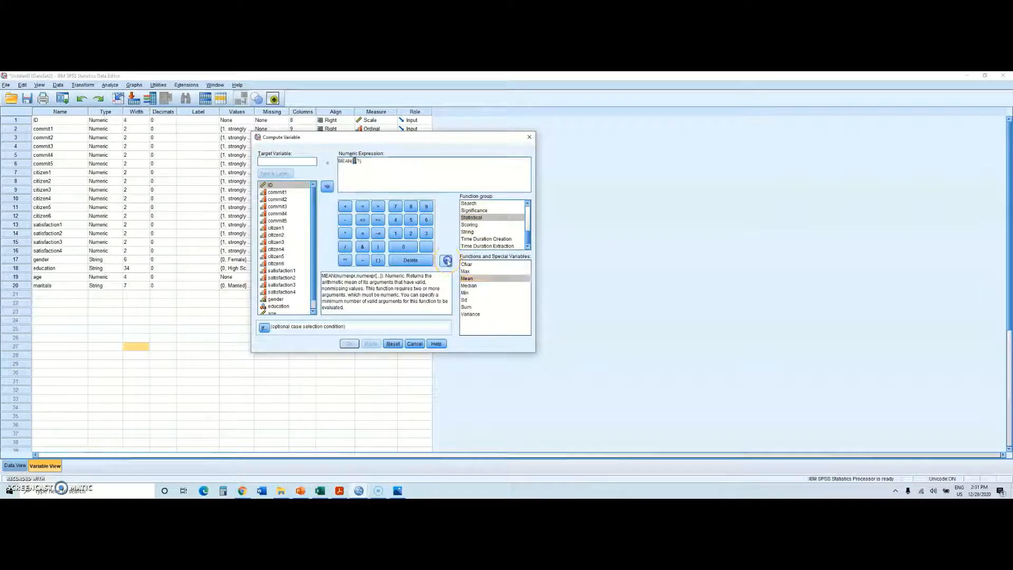
# Fill the MEAN function with commit1, commit2, commit3, commit4 and commit5, separated by commas.
pyautogui.click(360, 162)
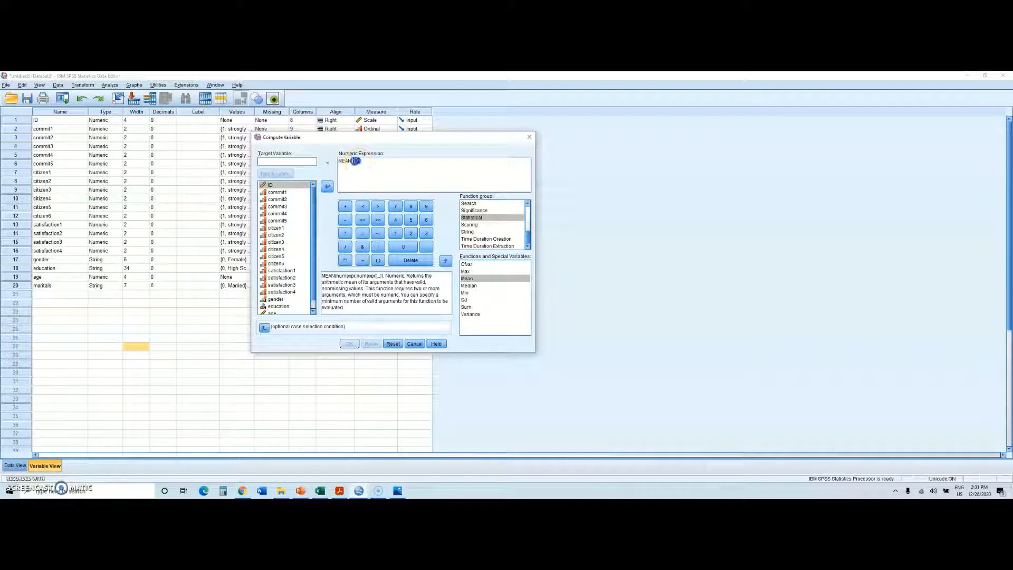
pyautogui.press('BackSpace')
pyautogui.doubleClick(279, 192)
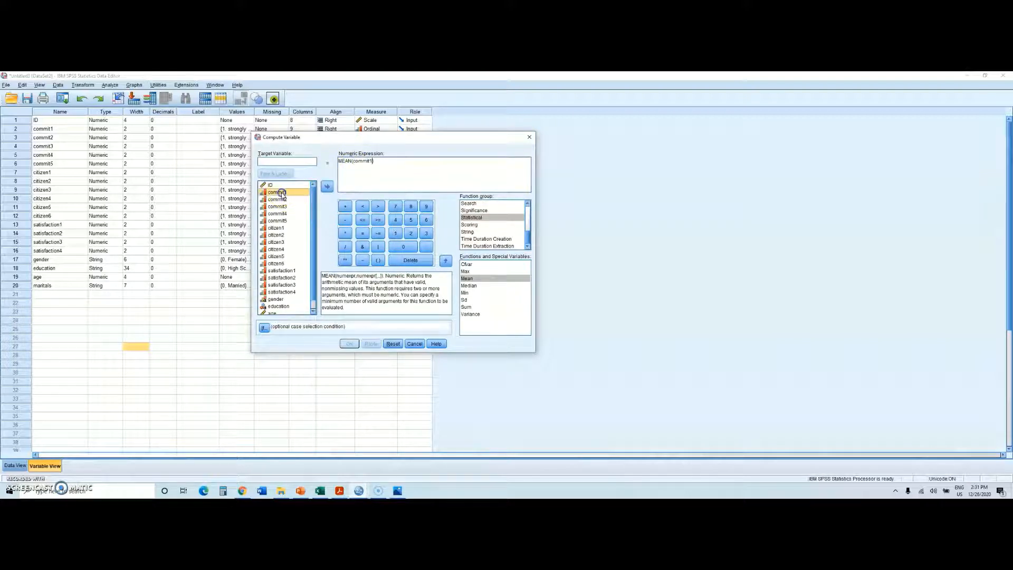
pyautogui.doubleClick(278, 199)
pyautogui.click(278, 207)
pyautogui.doubleClick(279, 206)
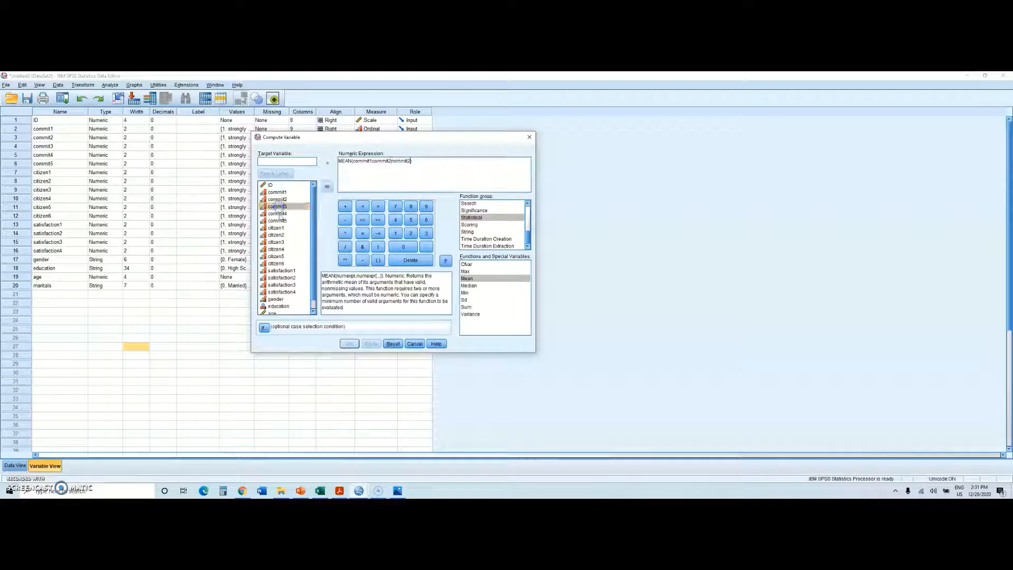
pyautogui.doubleClick(278, 213)
pyautogui.click(283, 222)
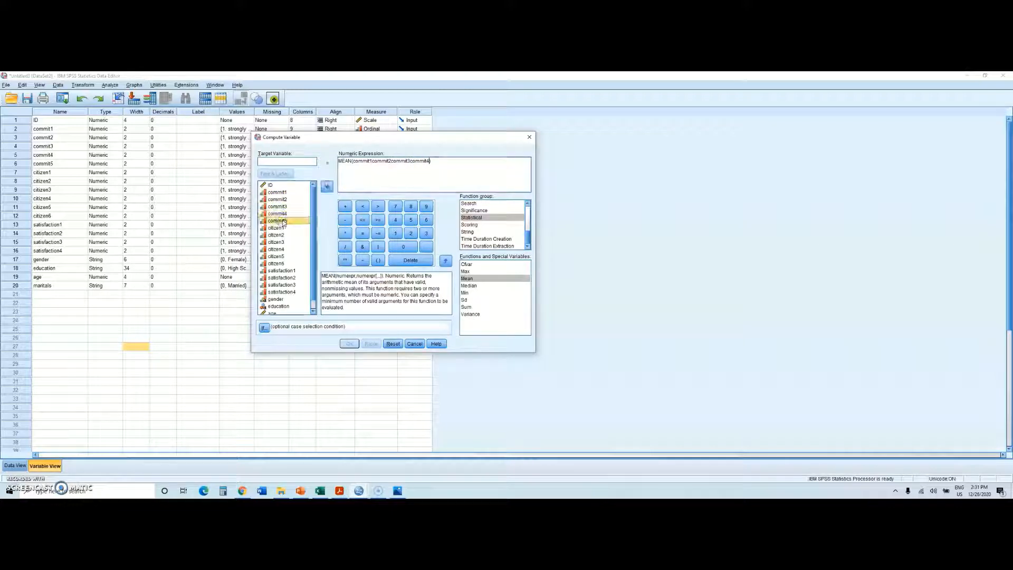
pyautogui.doubleClick(283, 222)
pyautogui.click(384, 174)
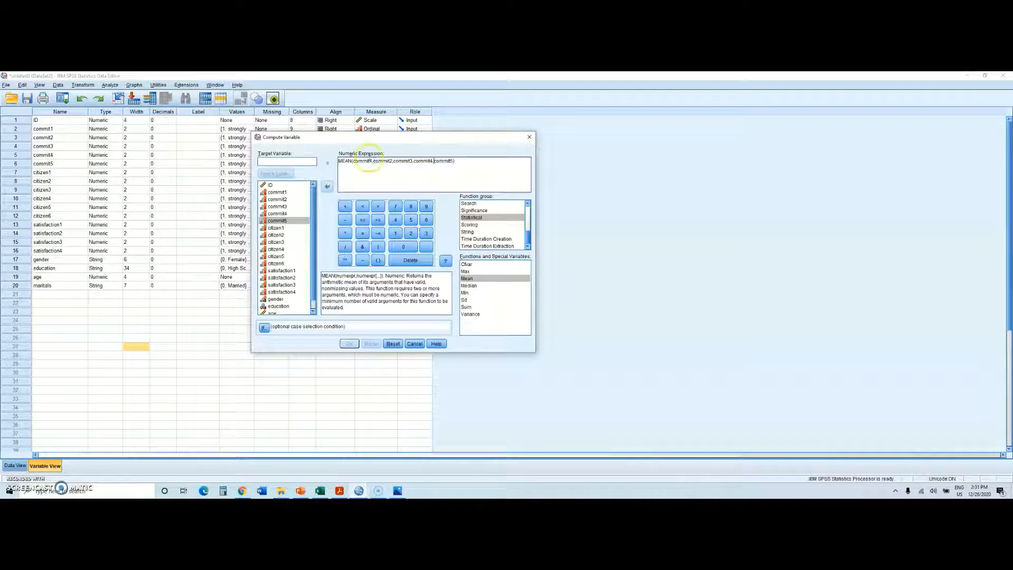
# Name the target variable Commitment and run the computation.
pyautogui.click(272, 161)
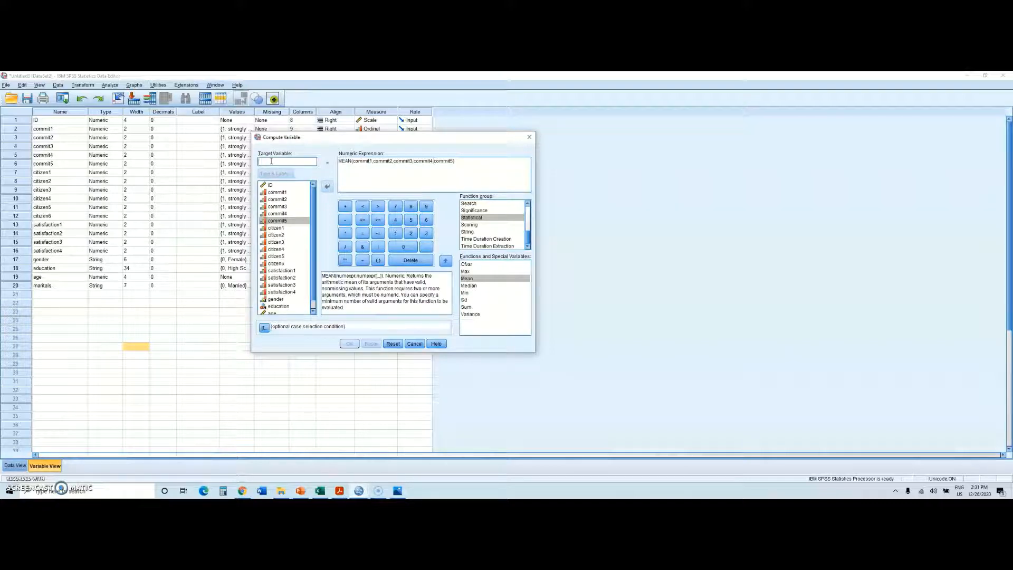
pyautogui.write('Commitment')
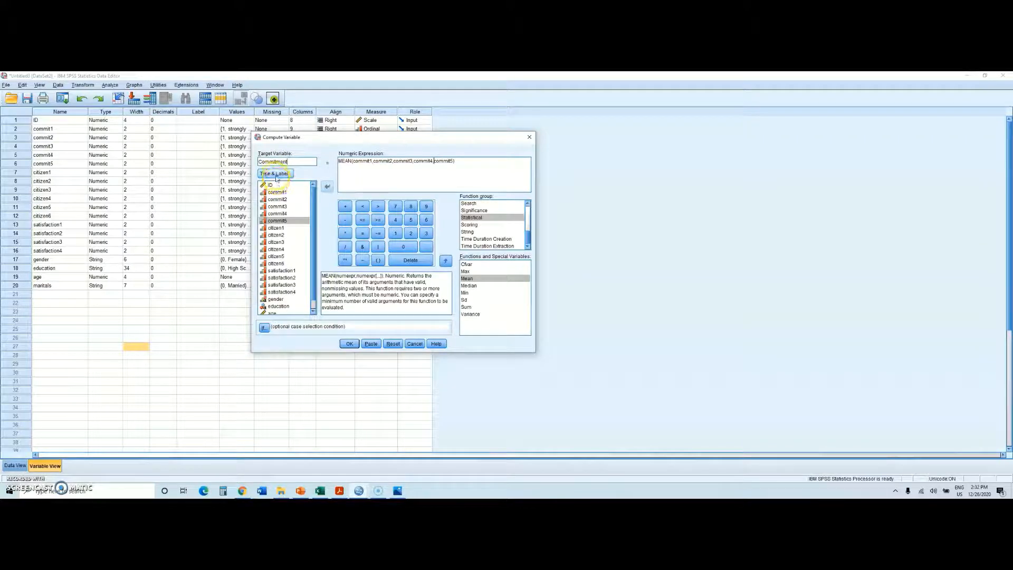
pyautogui.click(350, 344)
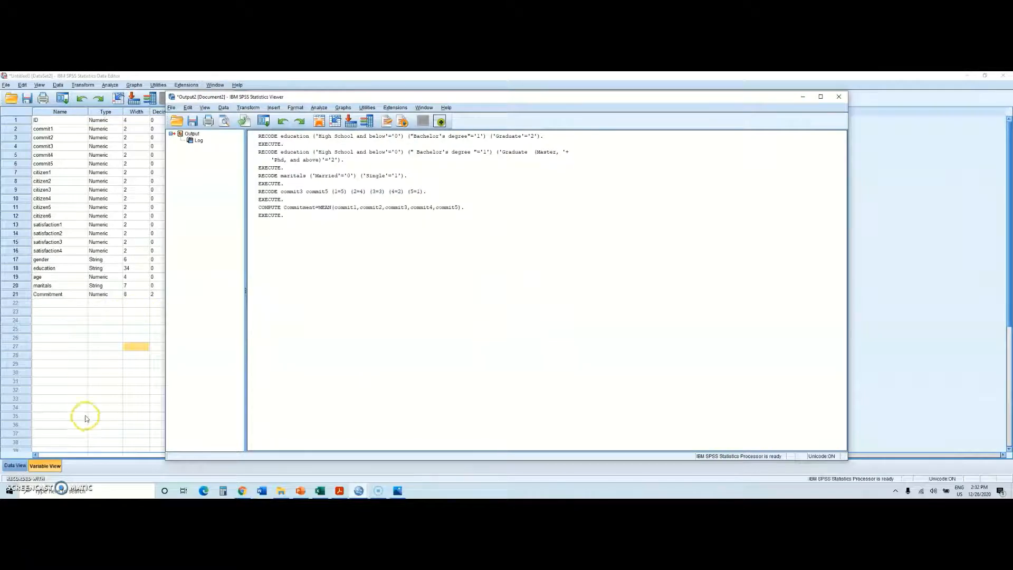
# Return to the dataset's case data, show numeric codes instead of value labels, and examine the new Commitment column from the first case.
pyautogui.click(84, 389)
pyautogui.click(15, 466)
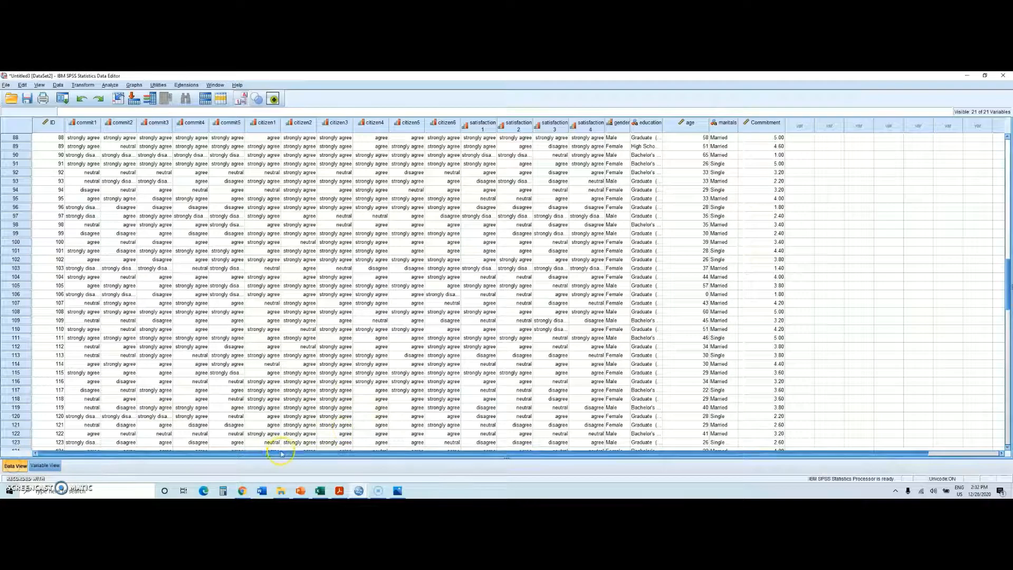
pyautogui.click(240, 98)
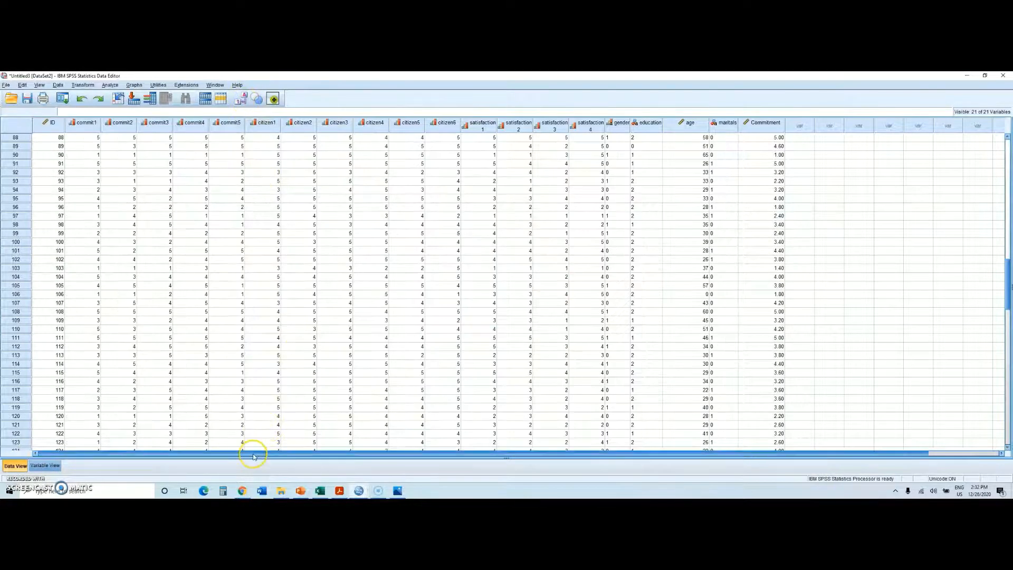
pyautogui.moveTo(254, 453); pyautogui.dragTo(593, 440)
pyautogui.scroll(19, 707, 211)
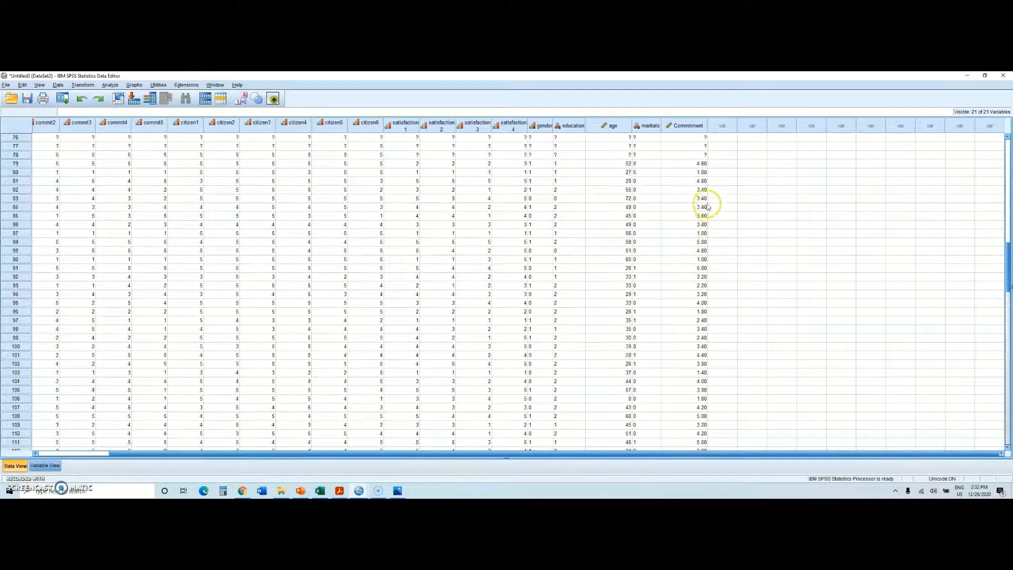
pyautogui.moveTo(1008, 214); pyautogui.dragTo(1008, 168)
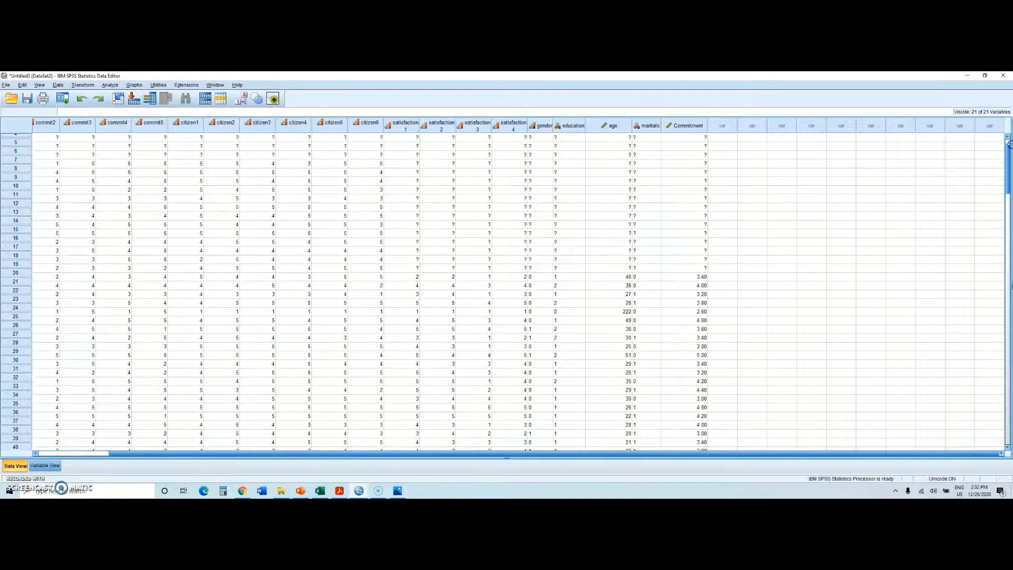
pyautogui.click(700, 162)
pyautogui.click(689, 127)
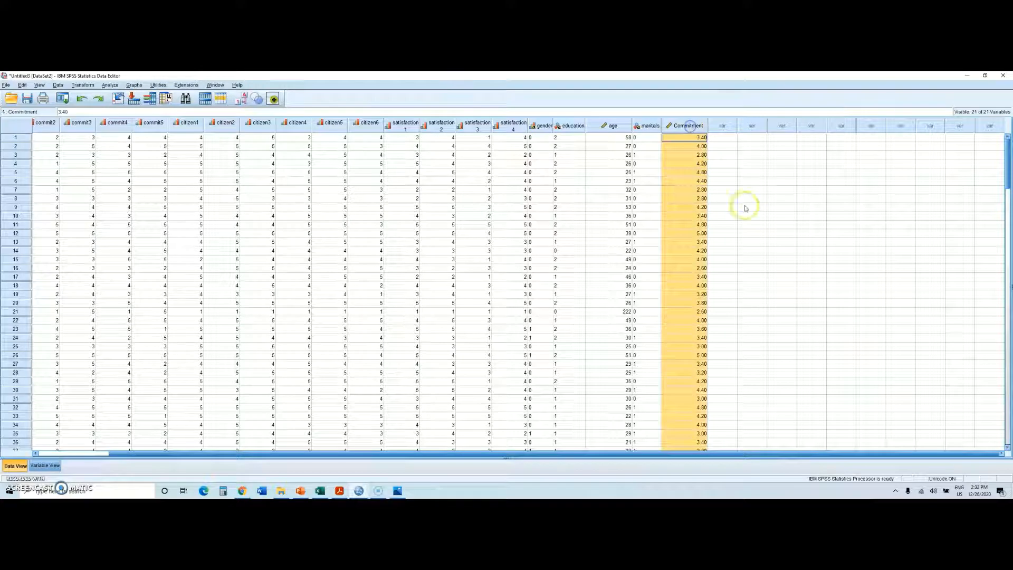
pyautogui.click(701, 155)
pyautogui.click(691, 125)
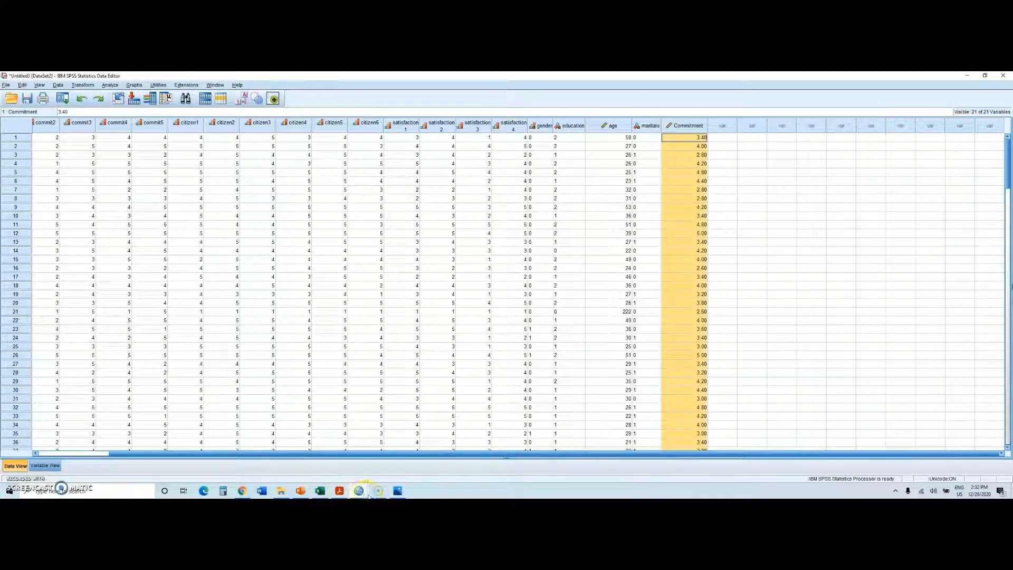
# Consult the codebook image, the Dealing with Data slide and the questionnaire PDF's demographics section, and return to the SPSS dataset.
pyautogui.click(397, 492)
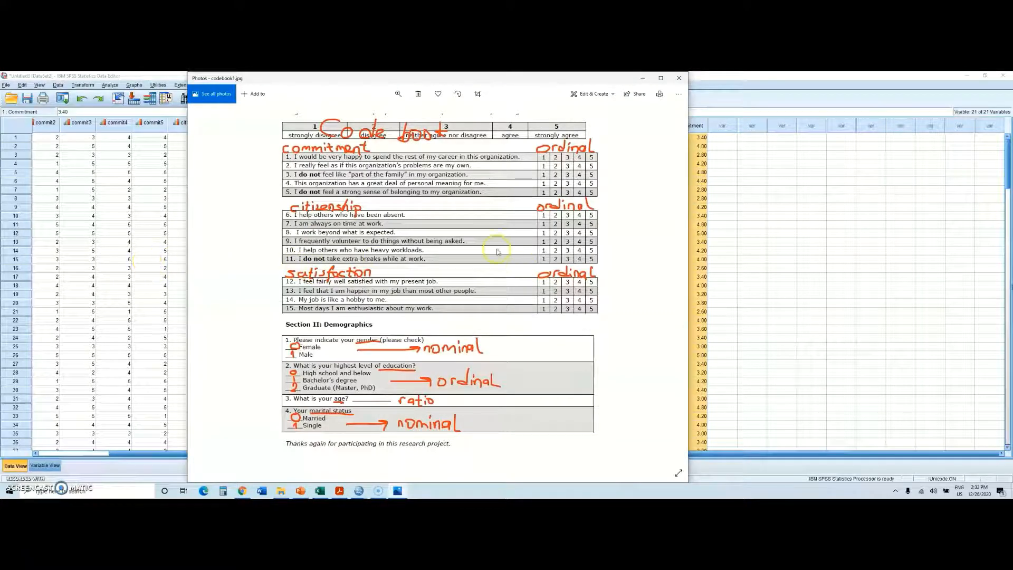
pyautogui.click(150, 286)
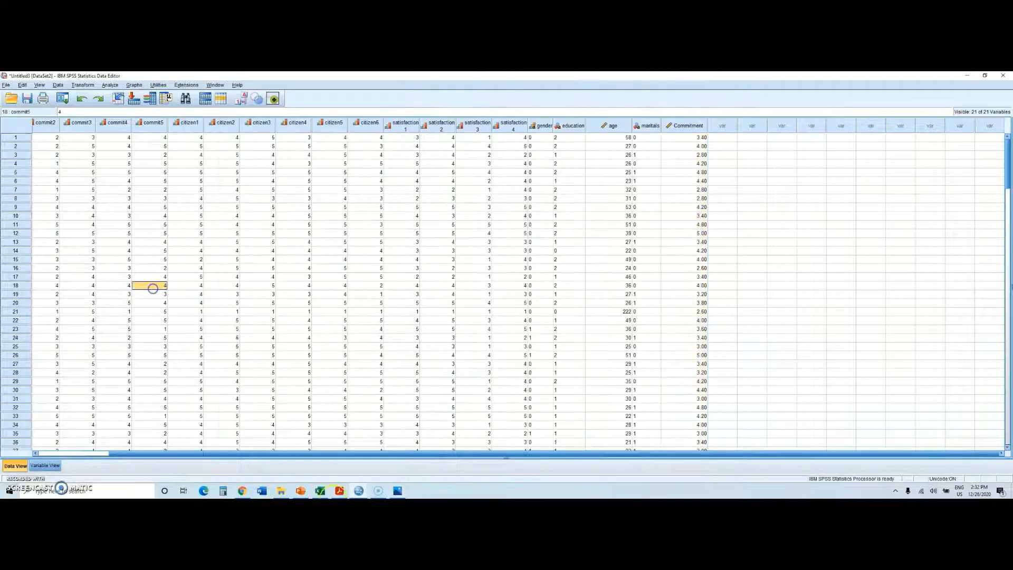
pyautogui.click(301, 490)
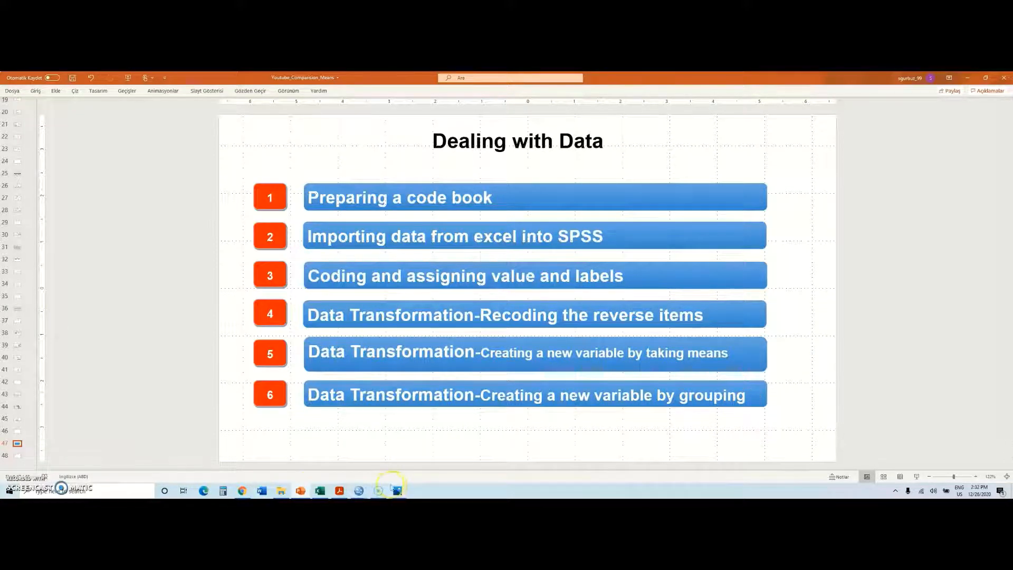
pyautogui.click(340, 491)
pyautogui.scroll(-2, 340, 427)
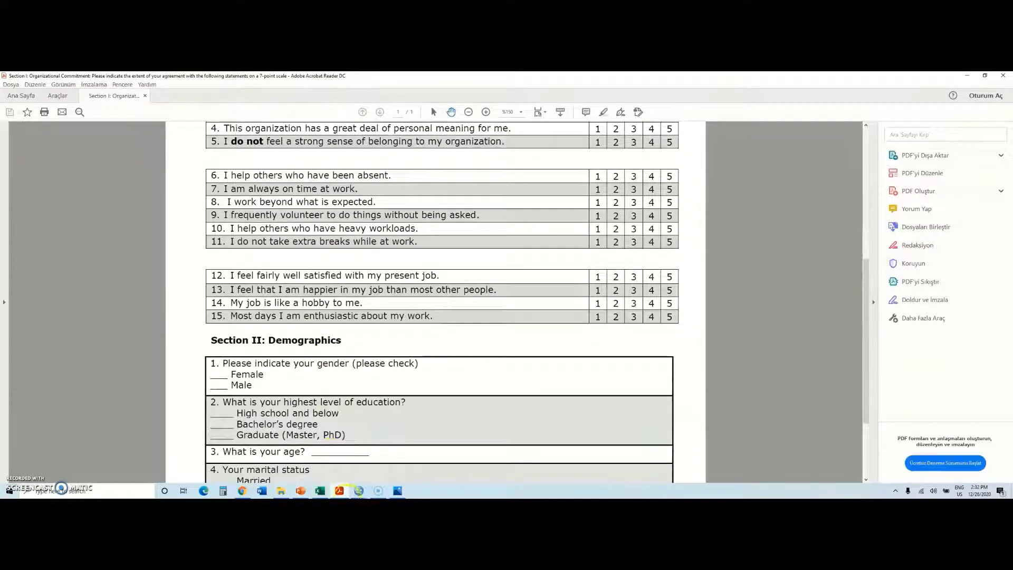
pyautogui.moveTo(358, 491)
pyautogui.click(400, 440)
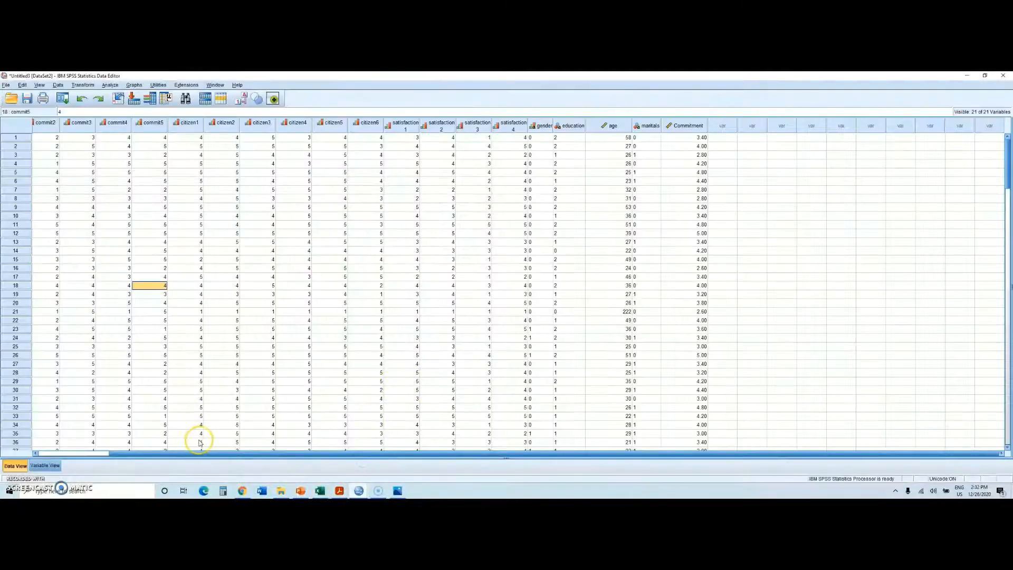
# Review the age column's values from the first to the last case.
pyautogui.click(607, 125)
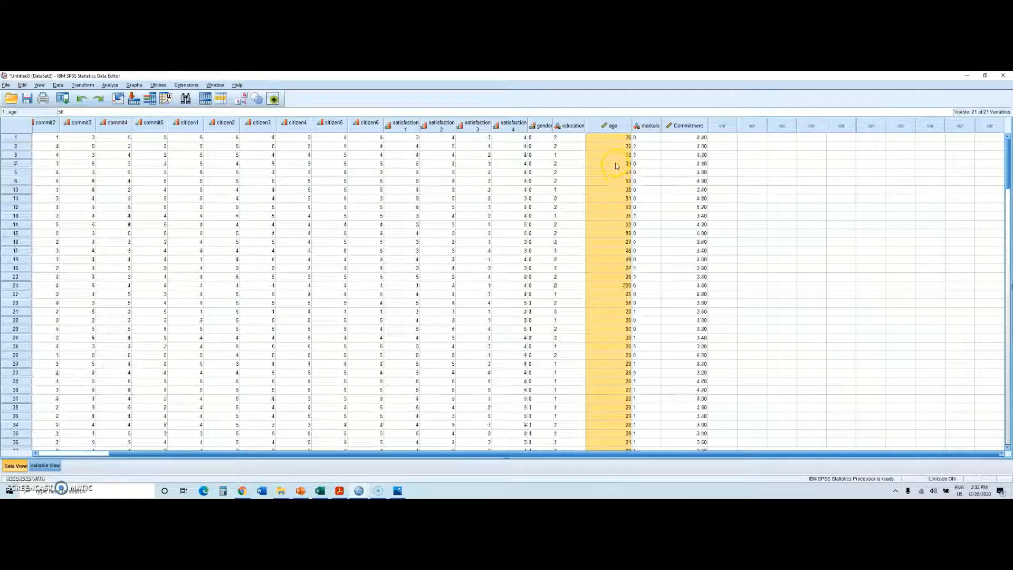
pyautogui.scroll(-13, 618, 174)
pyautogui.scroll(-20, 613, 230)
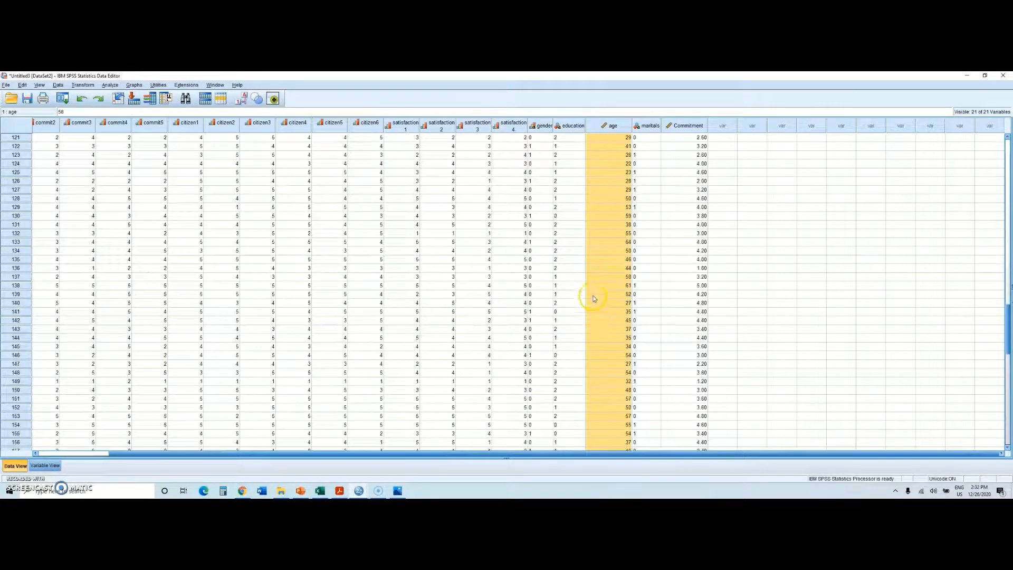
pyautogui.scroll(-11, 601, 271)
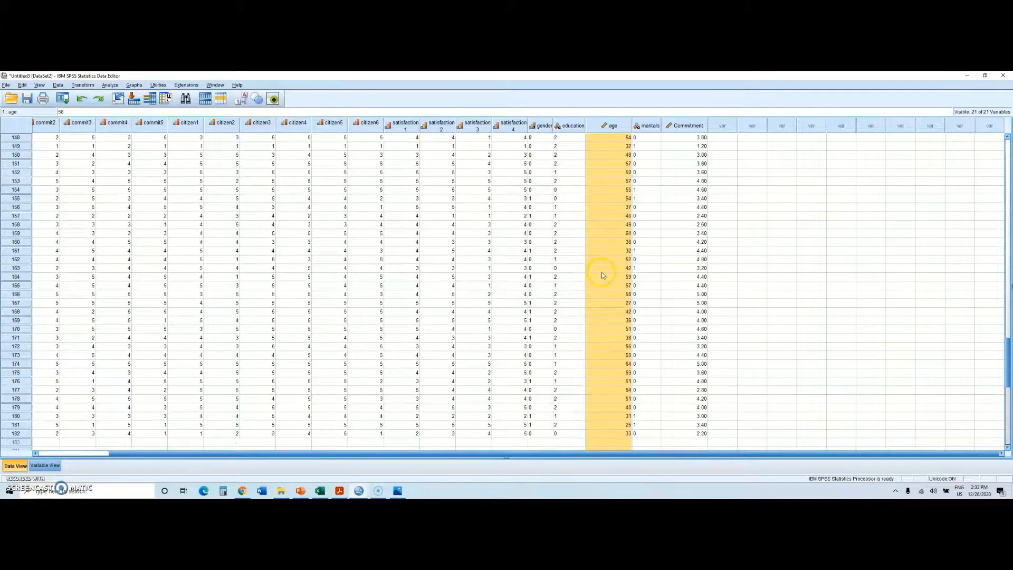
pyautogui.scroll(20, 603, 275)
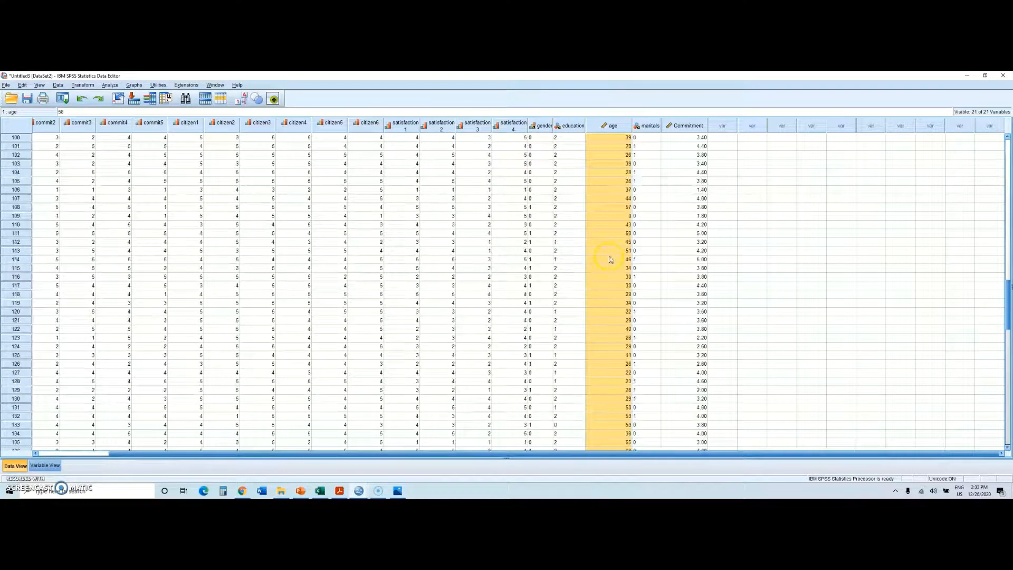
pyautogui.scroll(11, 610, 235)
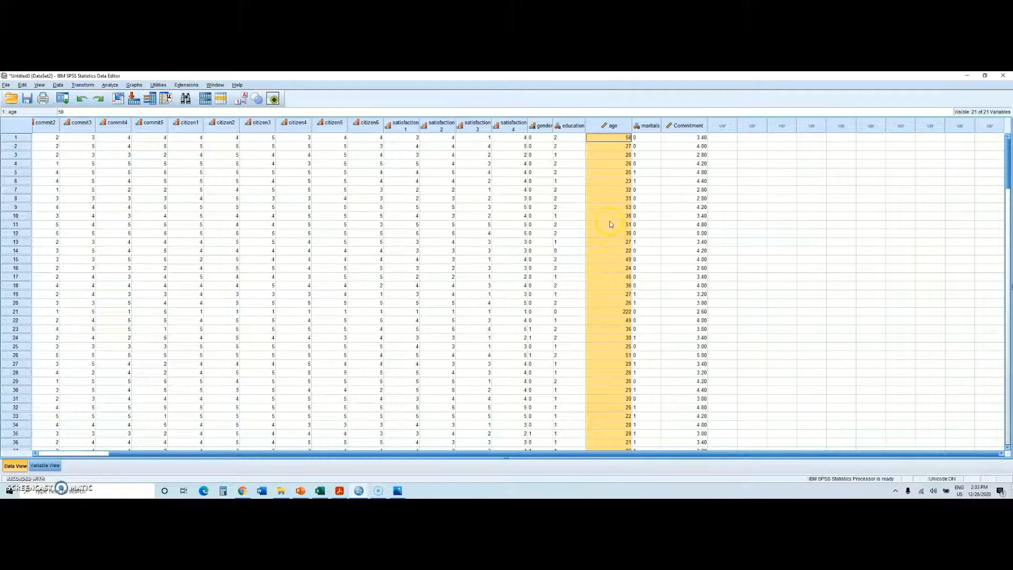
pyautogui.click(164, 242)
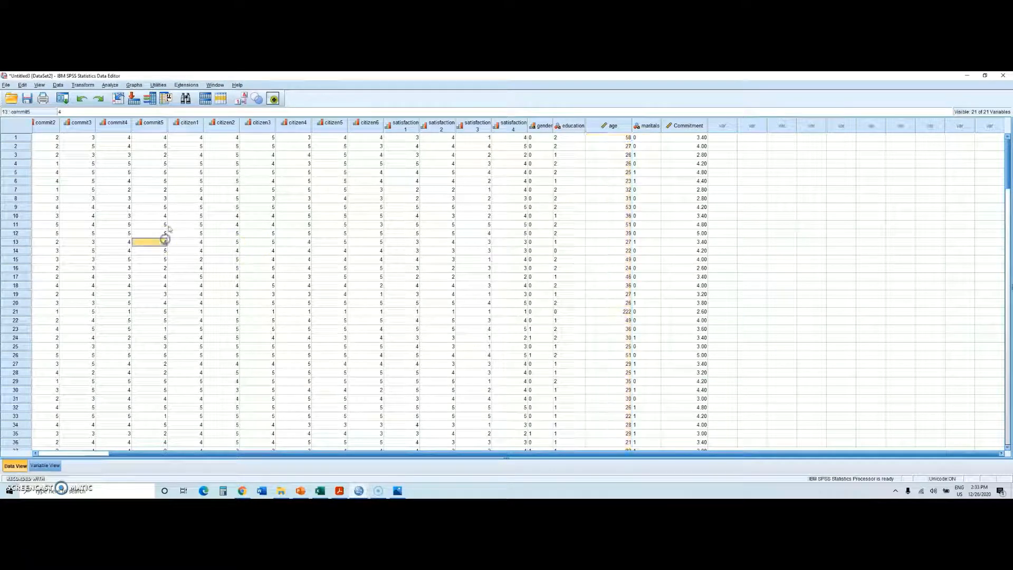
# Start Recode into Different Variables with age as the input and assign age_group as the output variable name.
pyautogui.click(90, 87)
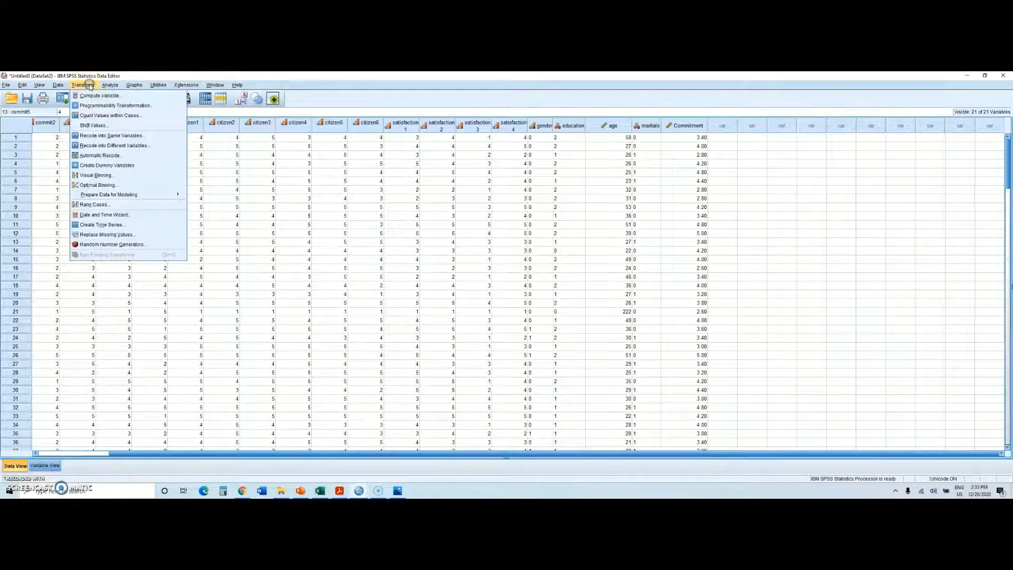
pyautogui.click(99, 151)
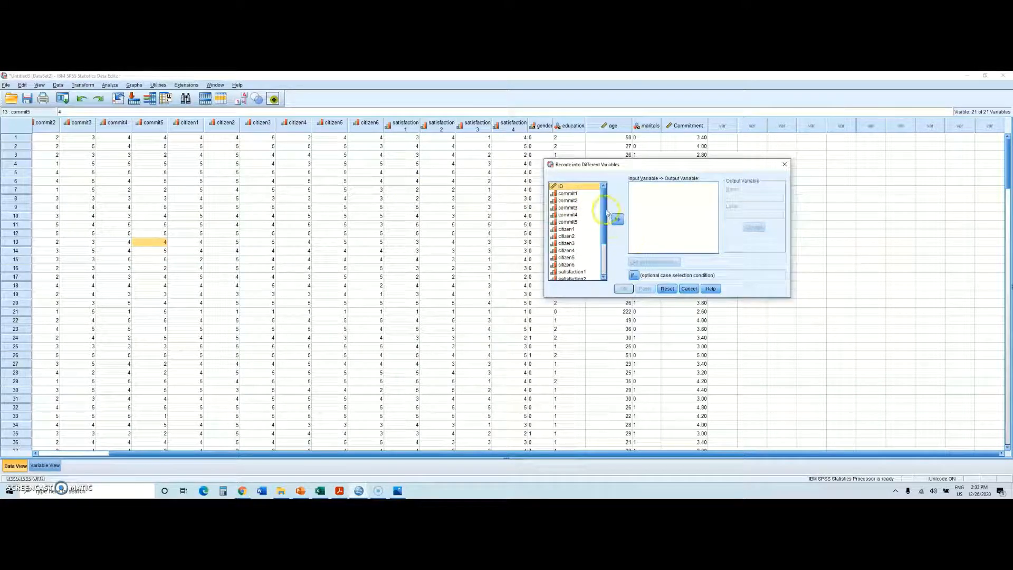
pyautogui.moveTo(604, 209); pyautogui.dragTo(612, 283)
pyautogui.click(563, 263)
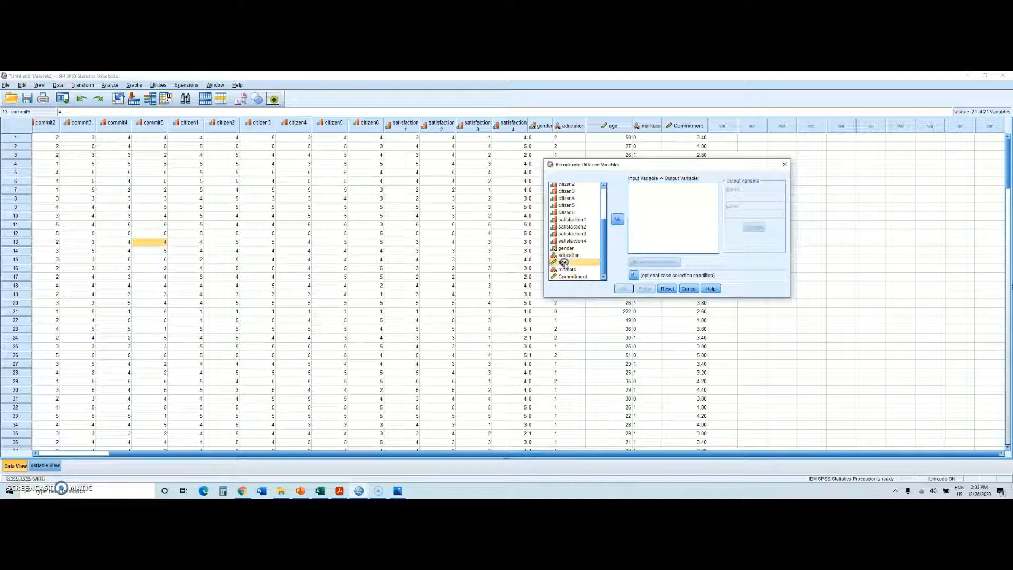
pyautogui.click(617, 221)
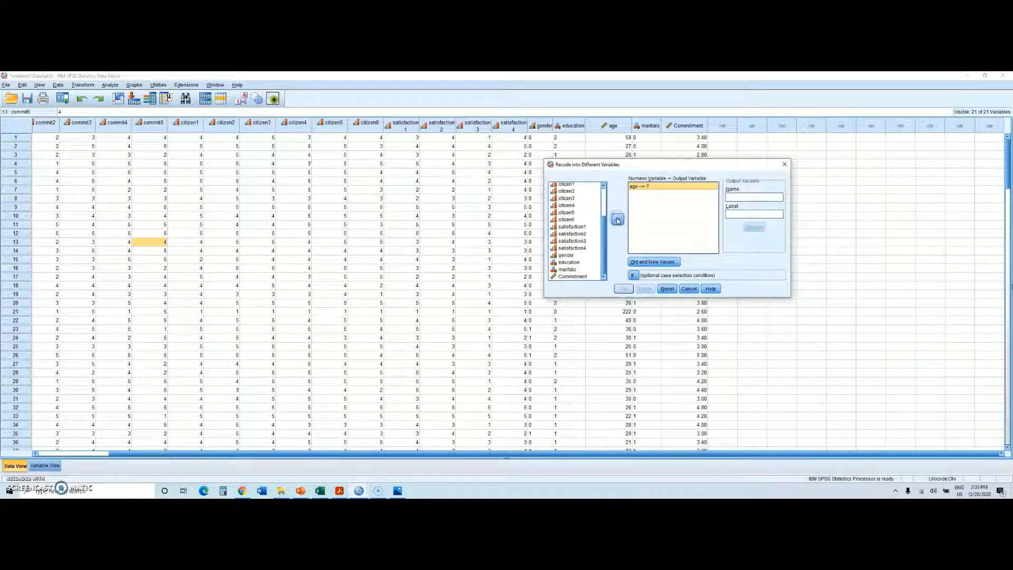
pyautogui.click(751, 196)
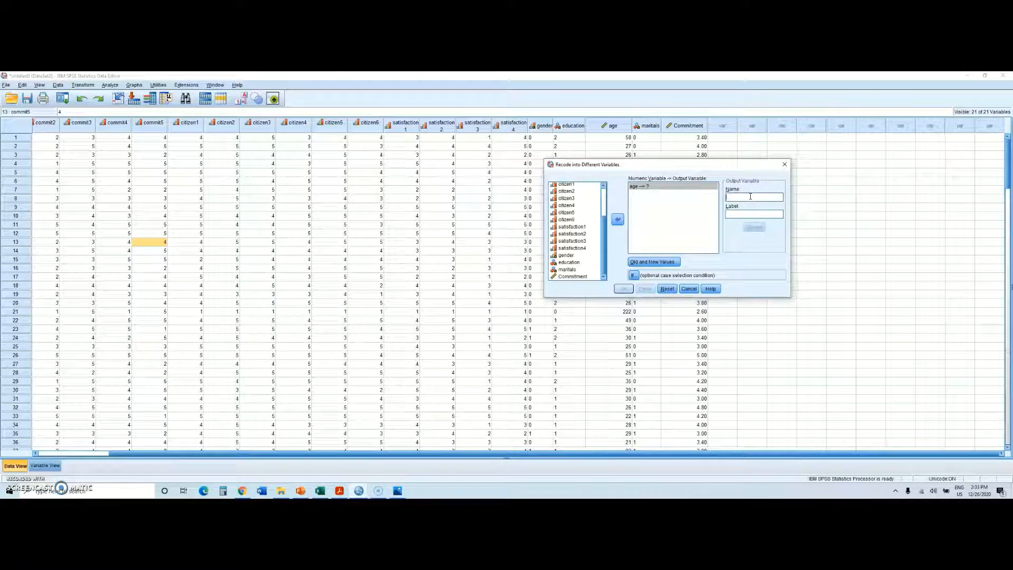
pyautogui.write('age_group')
pyautogui.click(754, 227)
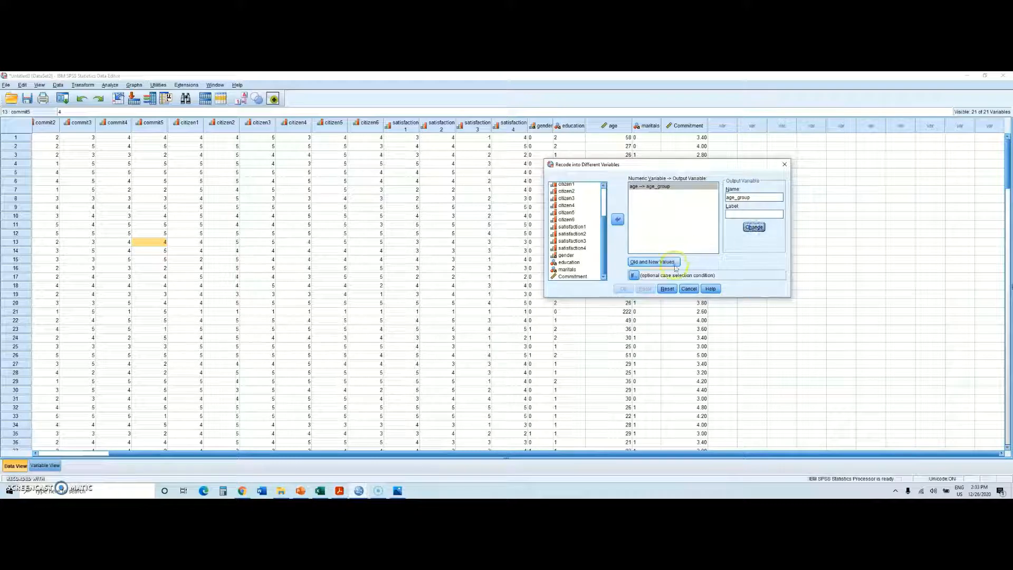
# Define the first old-to-new value mapping for age_group, recoding lowest through 30 as 0.
pyautogui.click(659, 263)
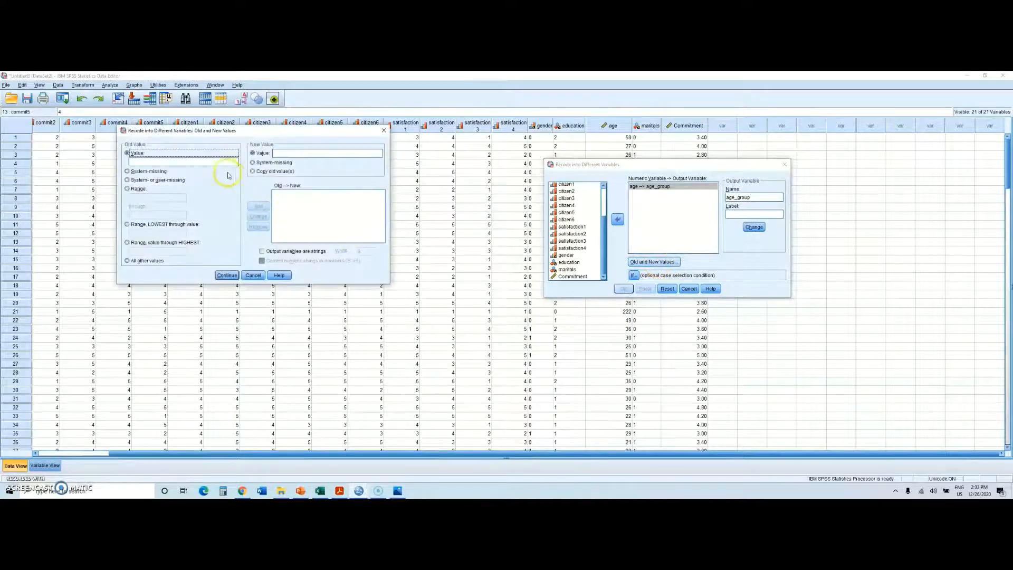
pyautogui.moveTo(190, 128); pyautogui.dragTo(356, 161)
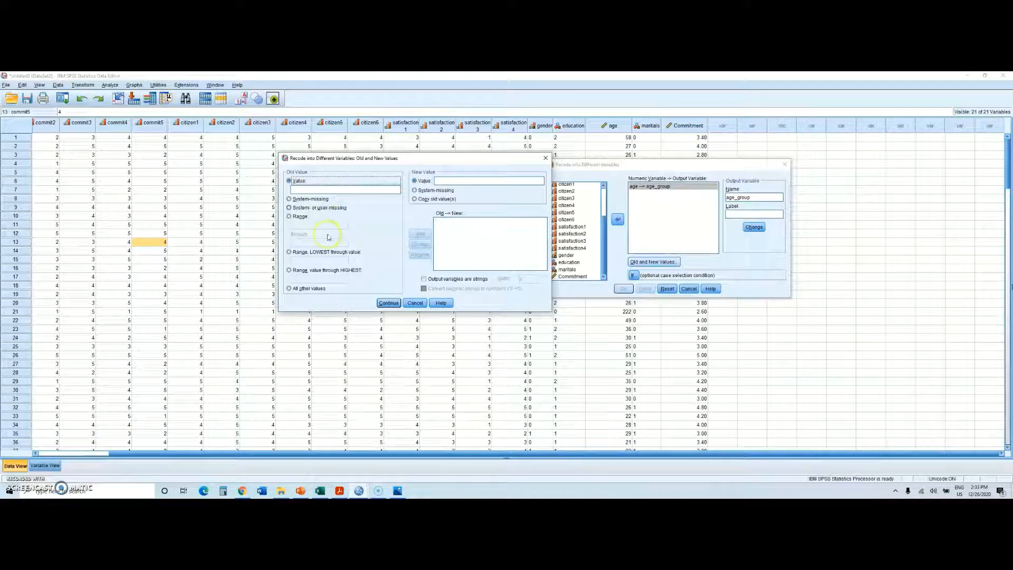
pyautogui.click(289, 252)
pyautogui.click(289, 253)
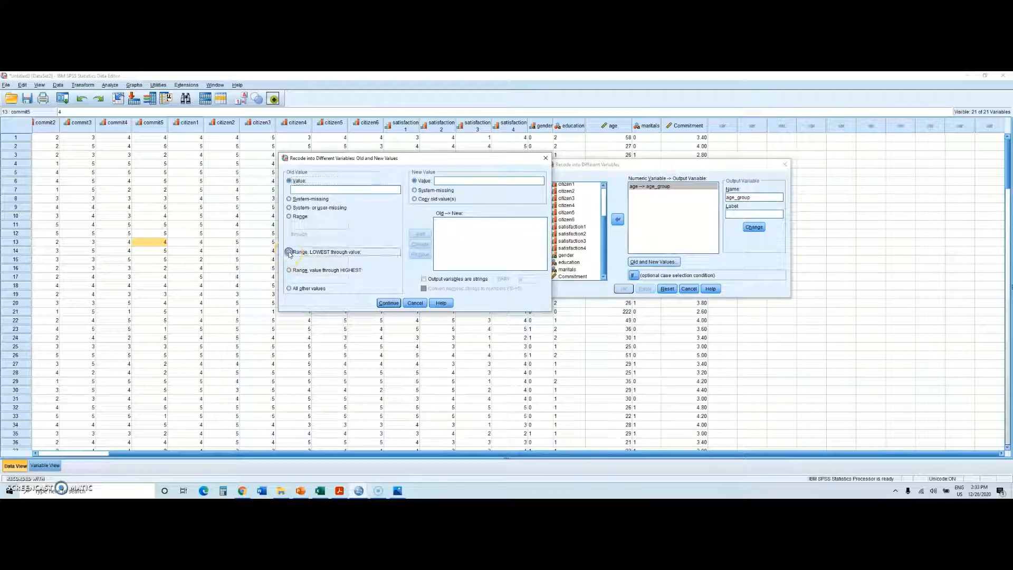
pyautogui.click(327, 259)
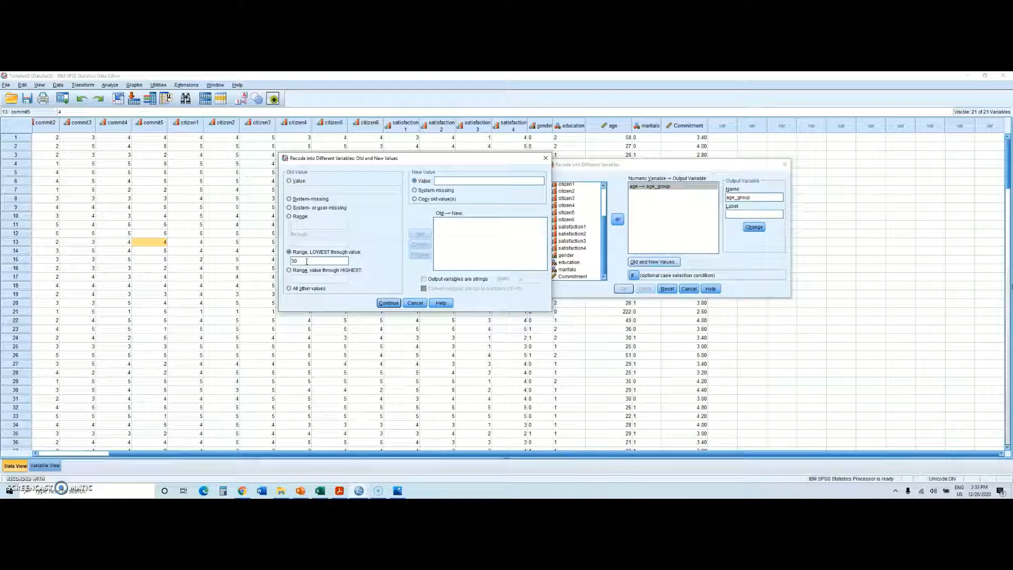
pyautogui.click(454, 181)
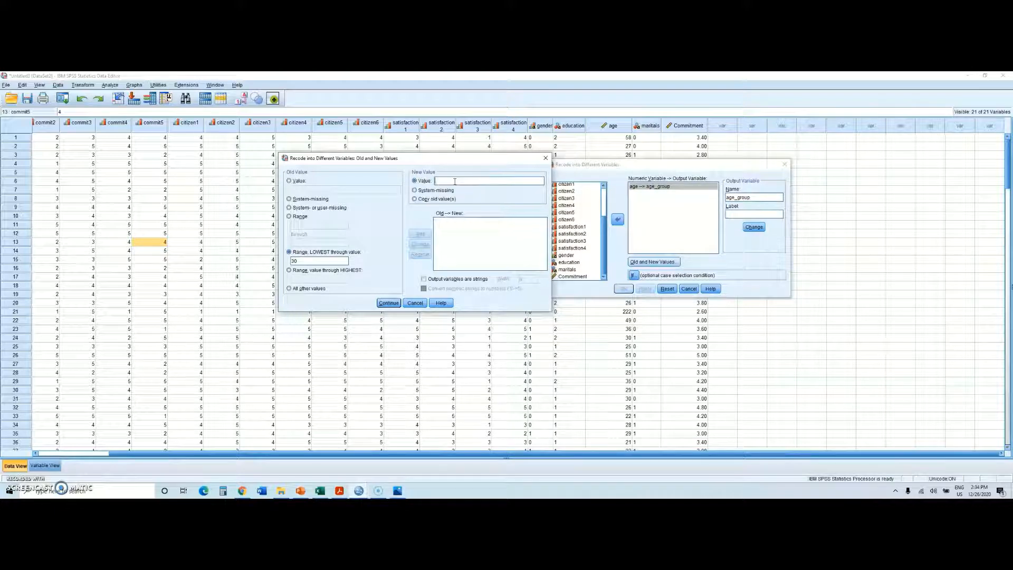
pyautogui.write('0')
pyautogui.click(421, 234)
# Add a mapping that recodes the age range 31 through 40 as 1.
pyautogui.click(289, 217)
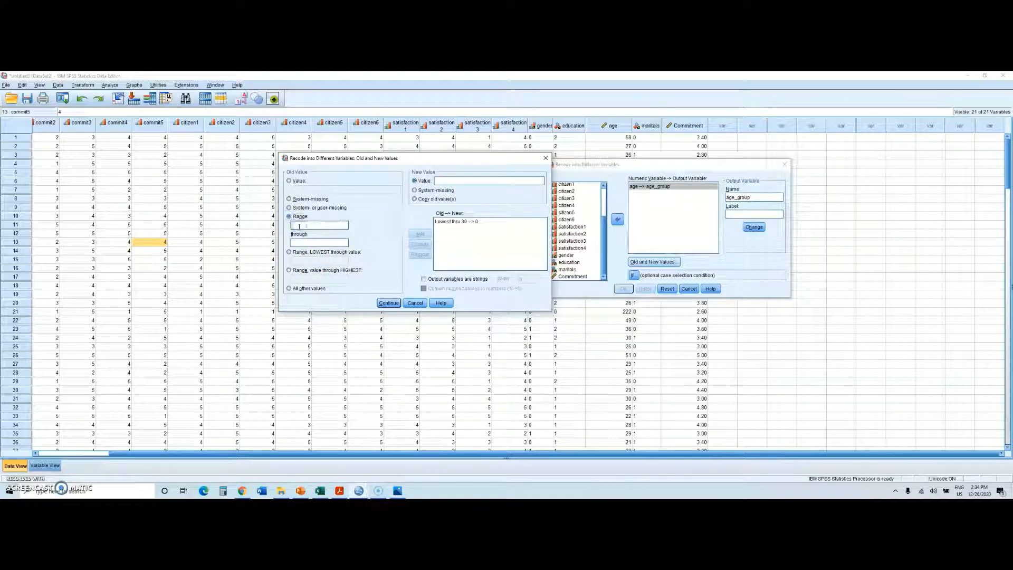
pyautogui.click(298, 226)
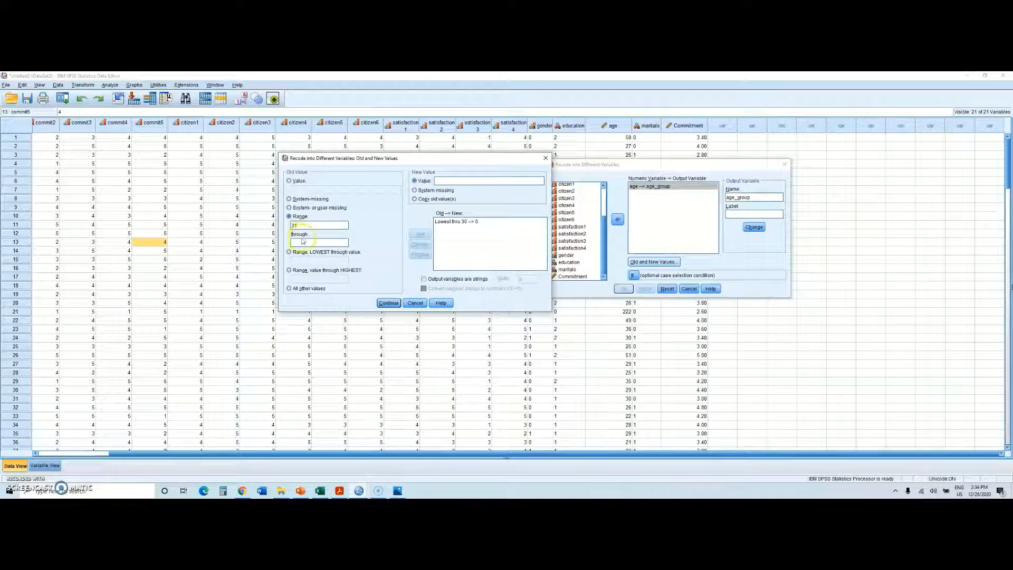
pyautogui.click(297, 243)
pyautogui.write('40')
pyautogui.click(443, 184)
pyautogui.write('1')
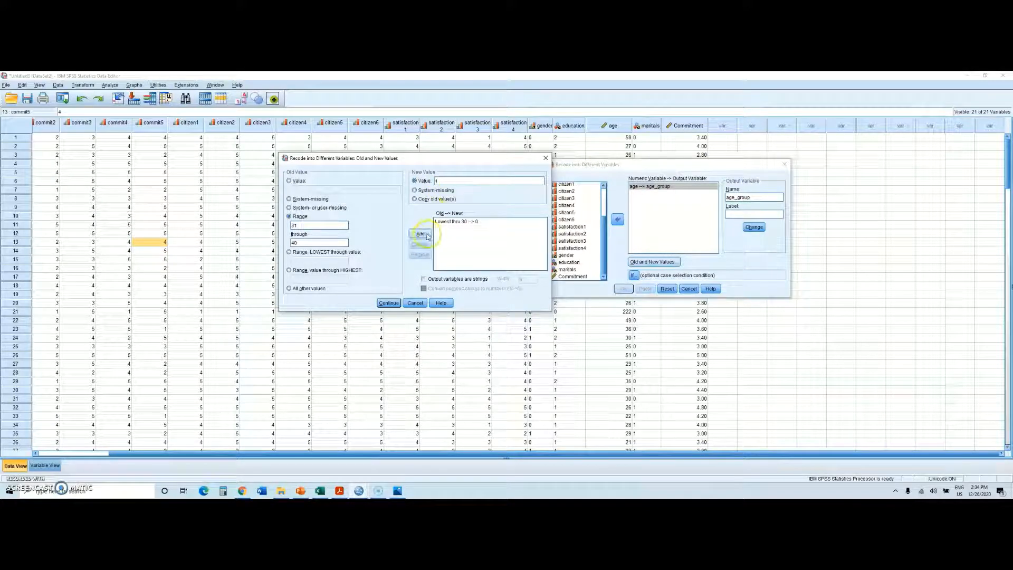
pyautogui.click(427, 234)
# Add a mapping that recodes ages from 41 through highest as 2, and run the recode into age_group.
pyautogui.click(297, 218)
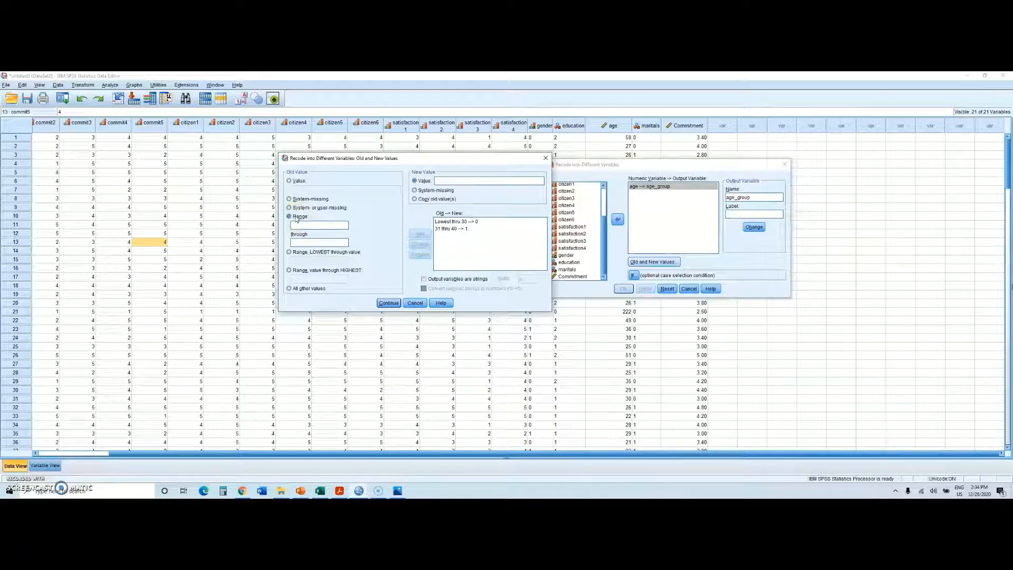
pyautogui.click(290, 215)
pyautogui.click(290, 216)
pyautogui.click(289, 269)
pyautogui.click(298, 278)
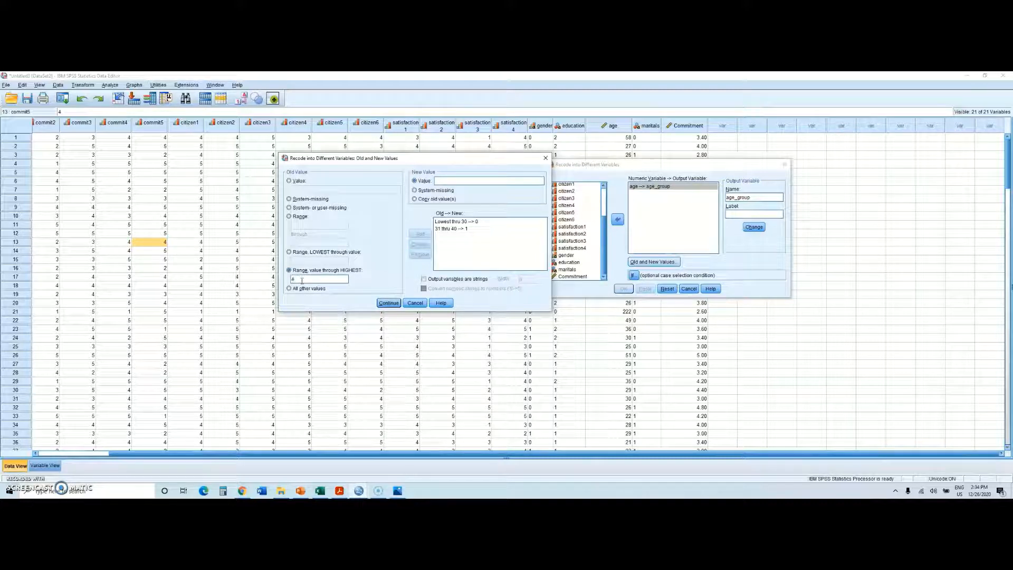
pyautogui.write('1')
pyautogui.click(458, 181)
pyautogui.write('2')
pyautogui.click(419, 235)
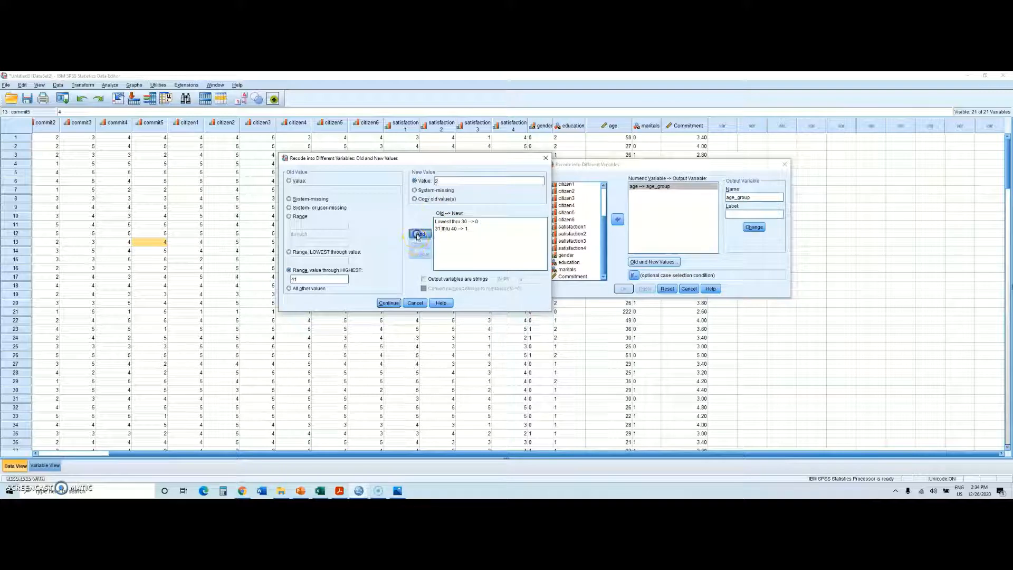
pyautogui.click(418, 235)
pyautogui.click(388, 303)
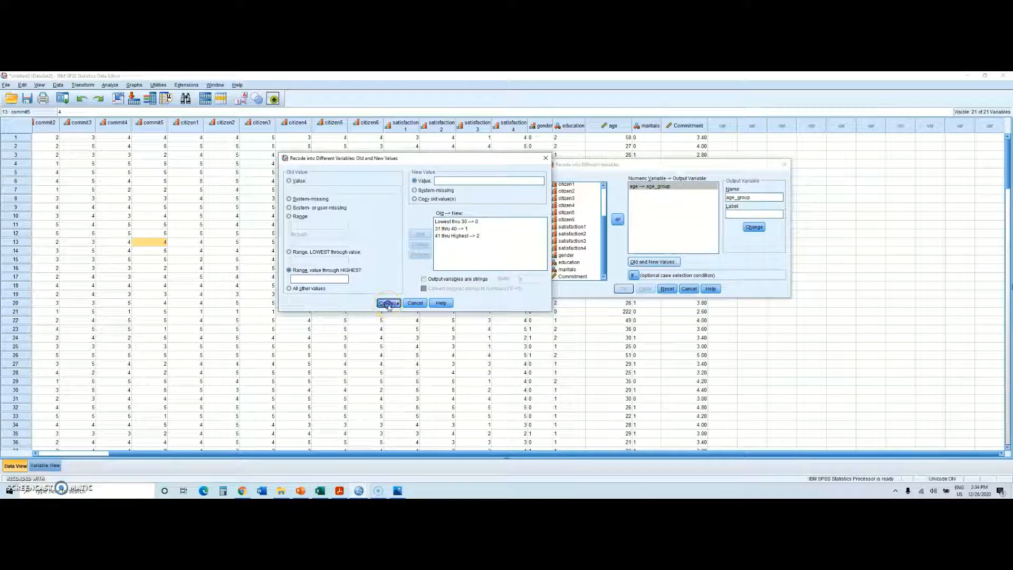
pyautogui.click(623, 288)
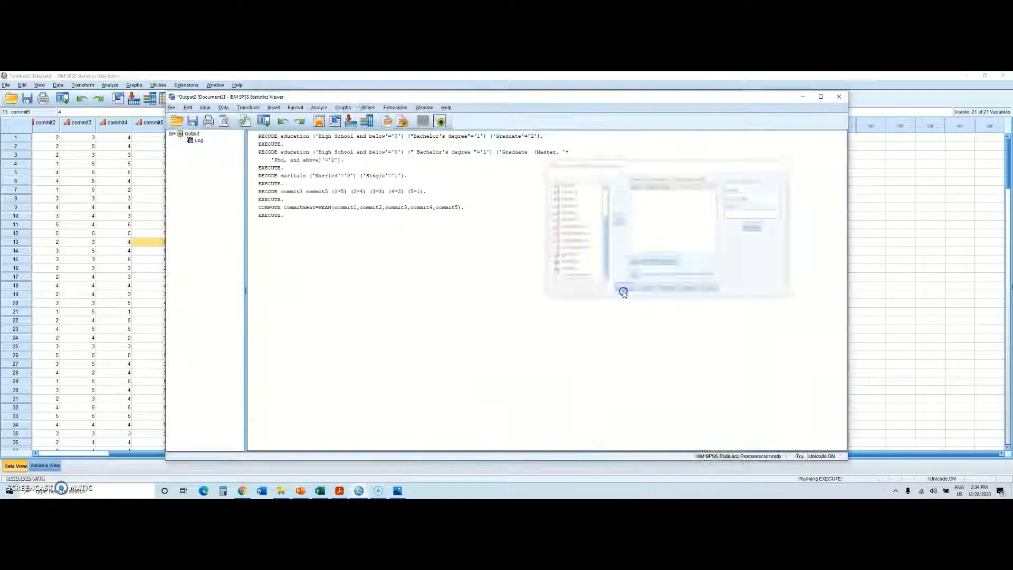
# Return to the dataset's case data and examine the new age_group column against age.
pyautogui.moveTo(359, 491)
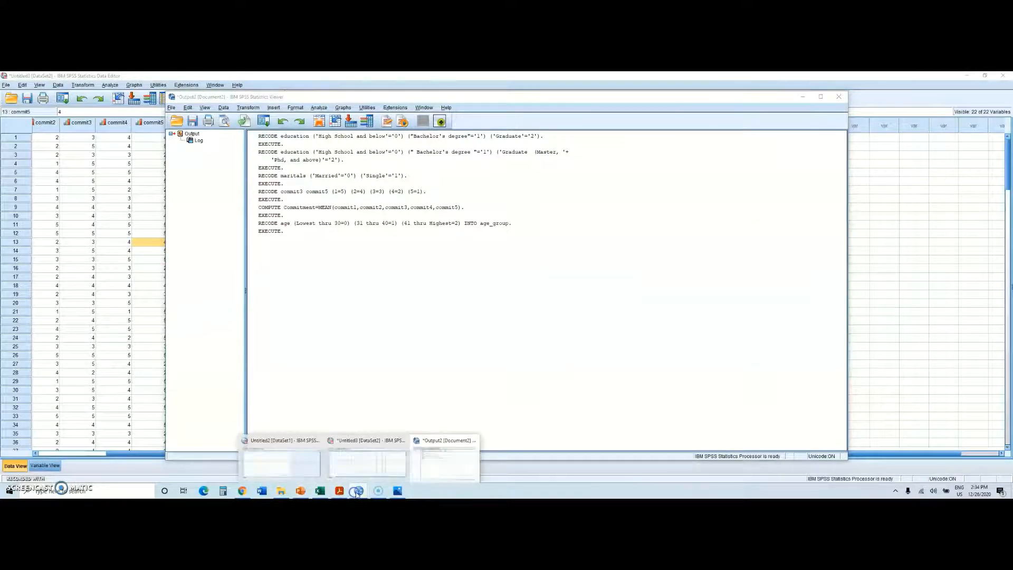
pyautogui.click(375, 474)
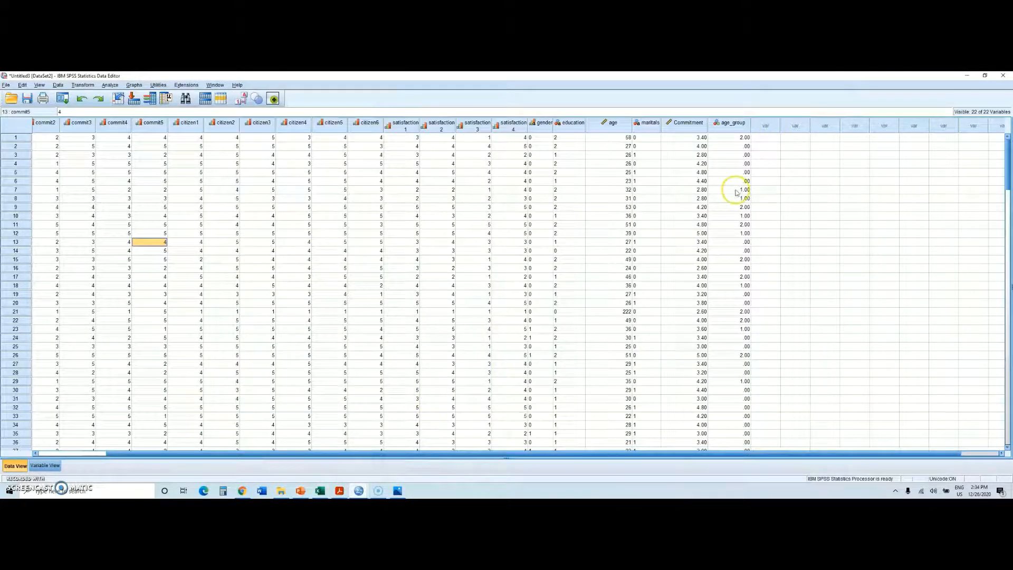
pyautogui.scroll(-5, 736, 185)
pyautogui.scroll(5, 736, 174)
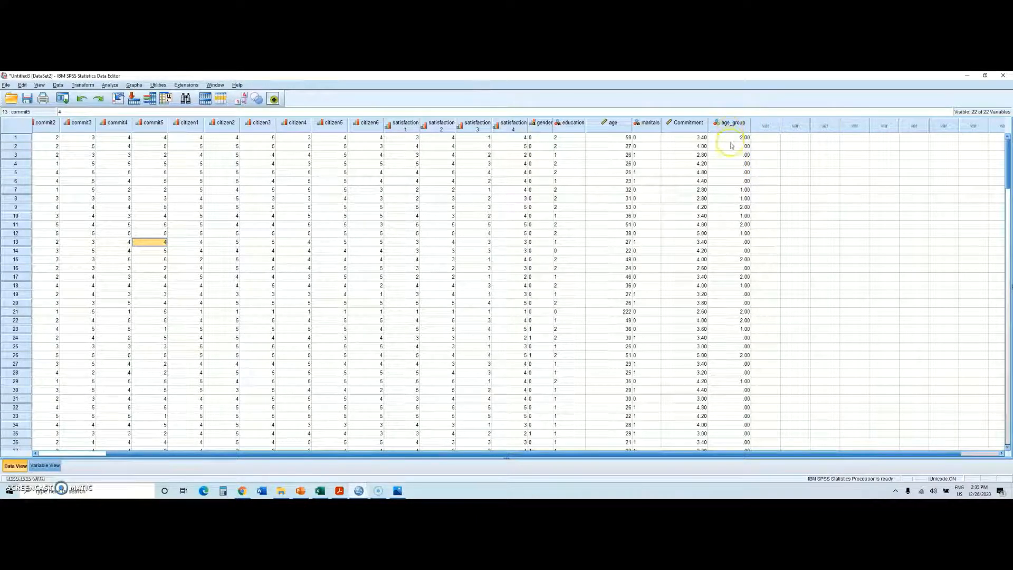
# In the variable definitions, add the value label "30 and below" for value 0 of age_group.
pyautogui.click(43, 466)
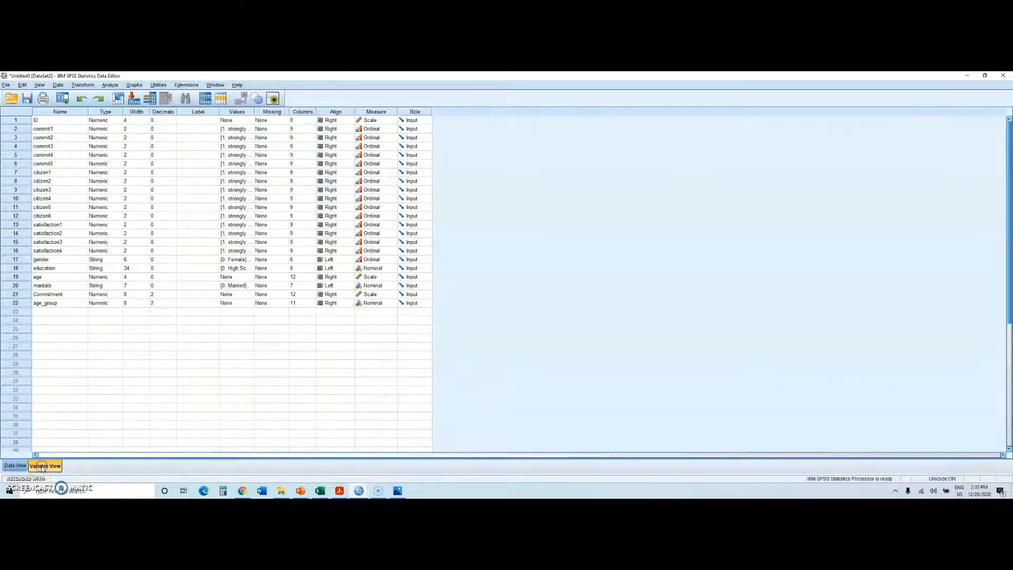
pyautogui.click(246, 305)
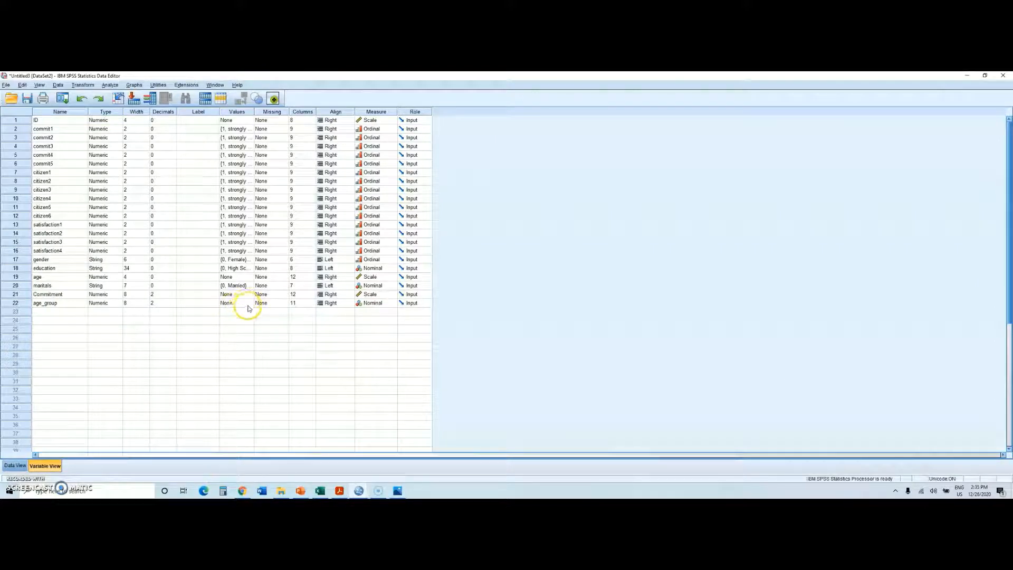
pyautogui.click(249, 304)
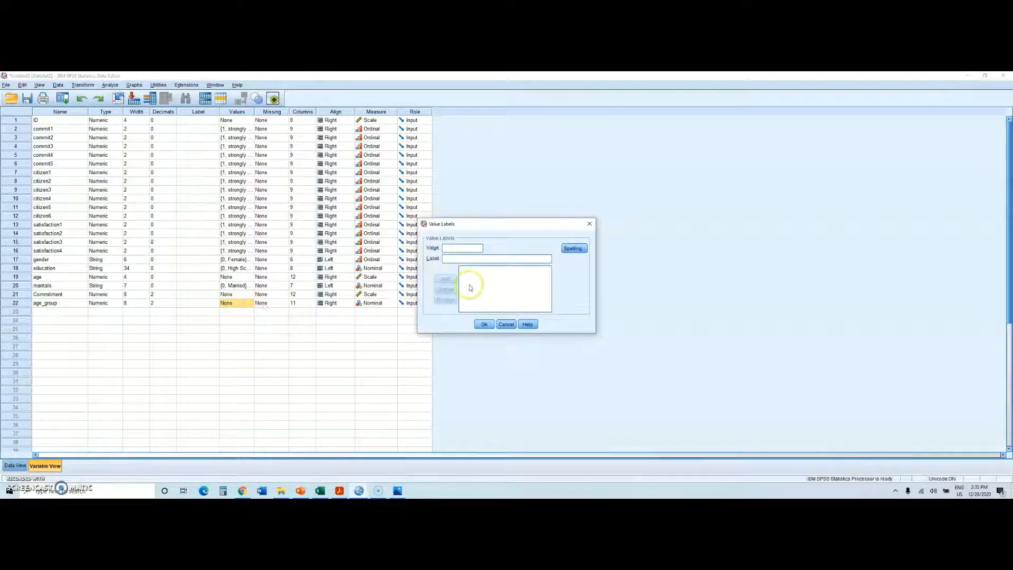
pyautogui.click(459, 249)
pyautogui.write('0')
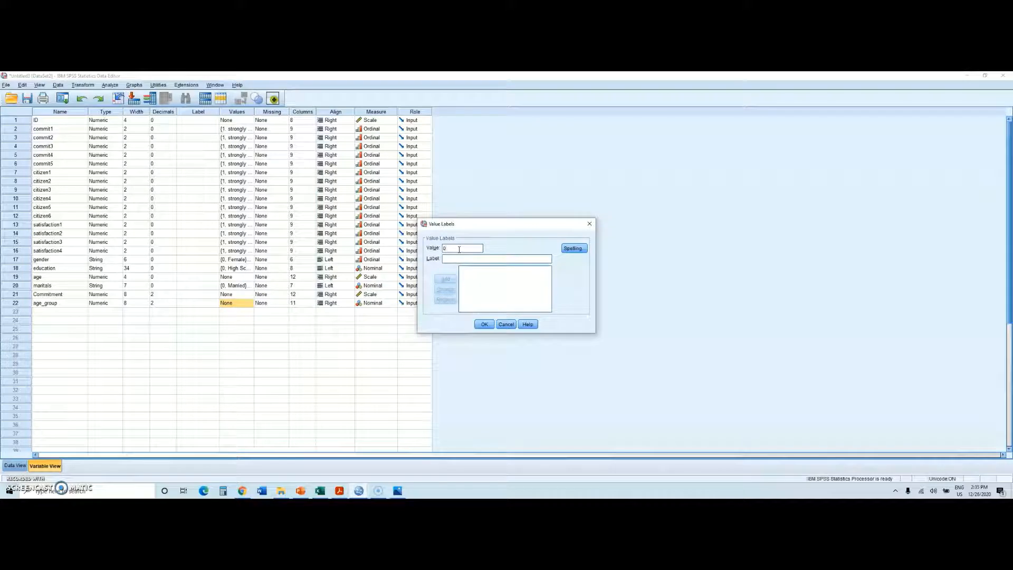
pyautogui.click(475, 258)
pyautogui.write('30 s')
pyautogui.click(445, 278)
# Add the value label "31 and 40" for value 1 of age_group.
pyautogui.click(460, 247)
pyautogui.write('1')
pyautogui.click(455, 257)
pyautogui.write('31')
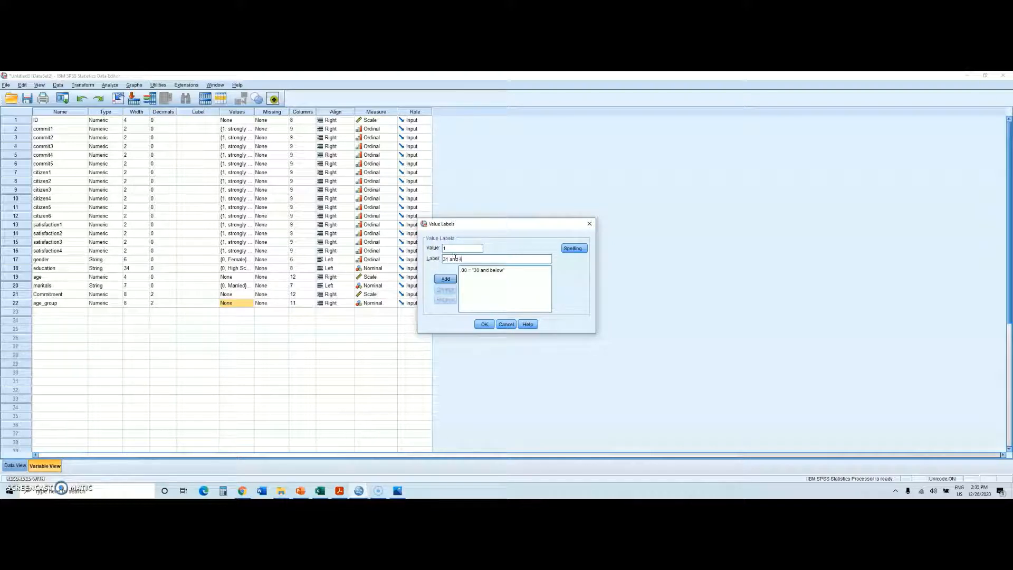
pyautogui.click(445, 279)
# Add the value label "41 and above" for value 2 of age_group and apply the value labels.
pyautogui.click(454, 257)
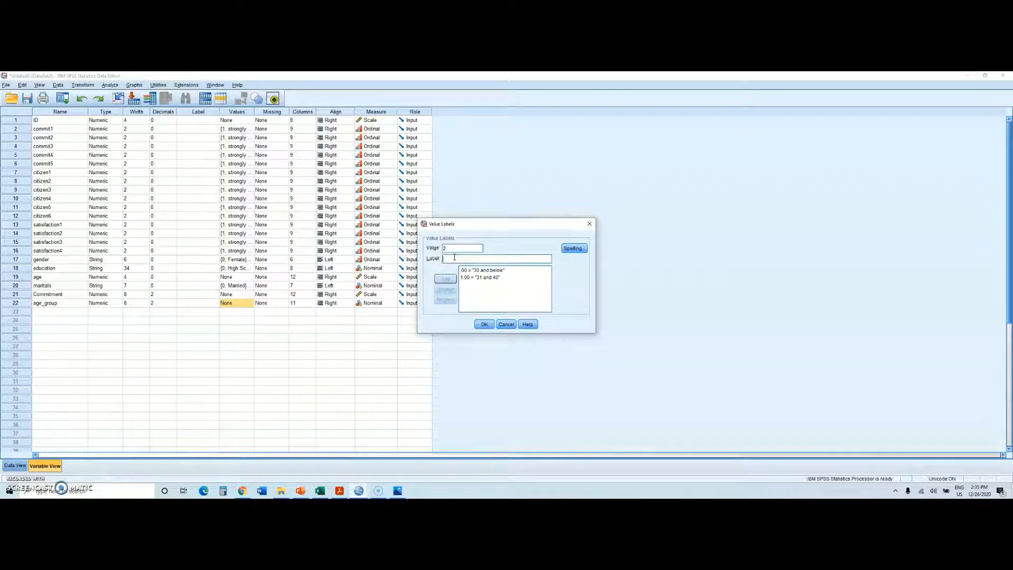
pyautogui.write('41 aND')
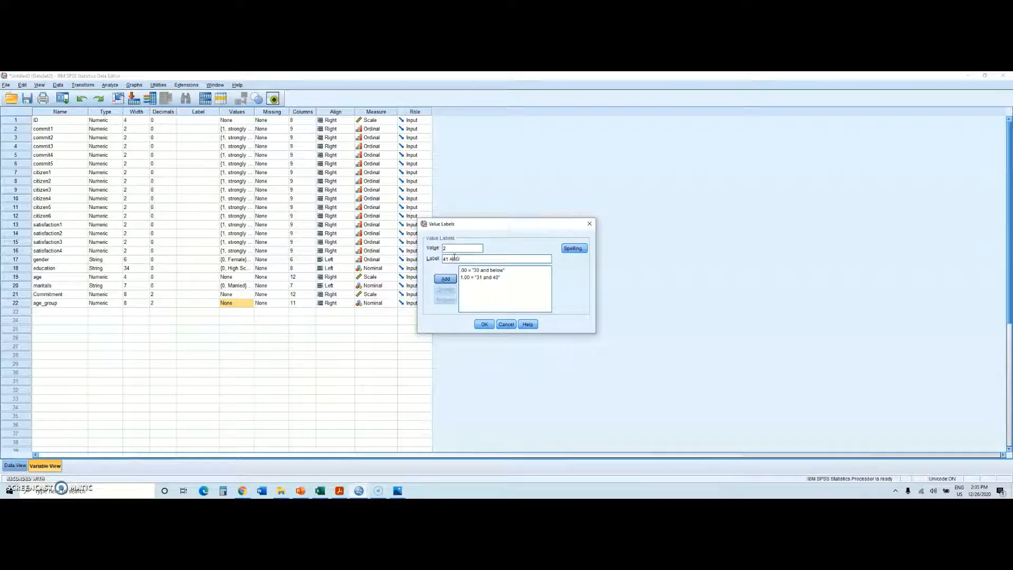
pyautogui.write(' 4')
pyautogui.press('BackSpace')
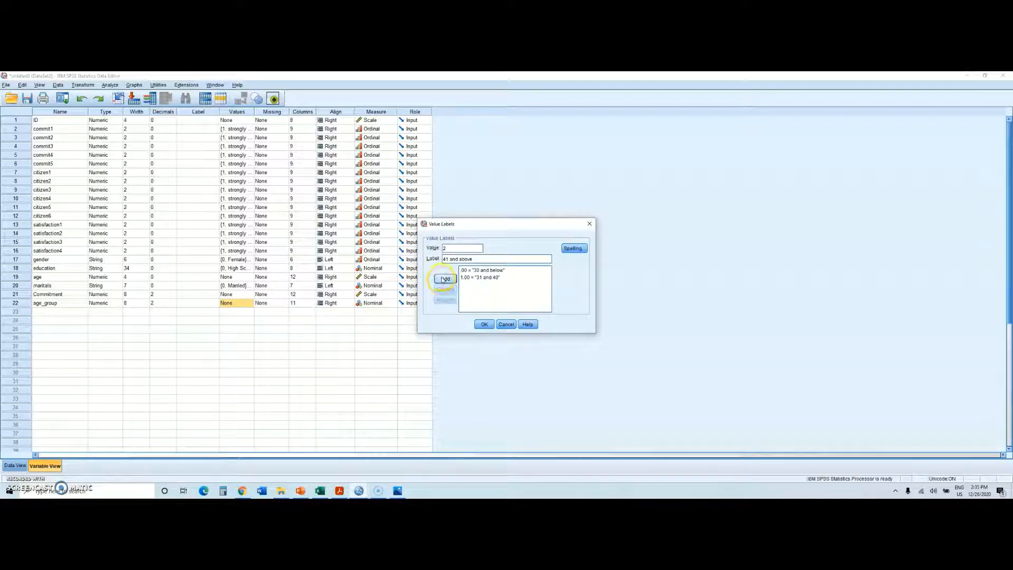
pyautogui.click(443, 279)
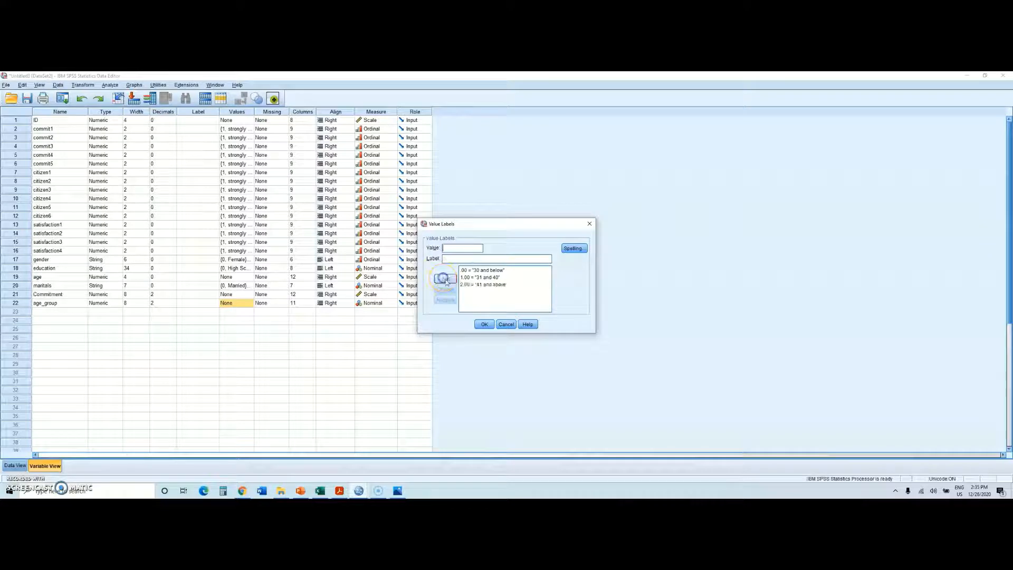
pyautogui.click(484, 323)
pyautogui.click(246, 354)
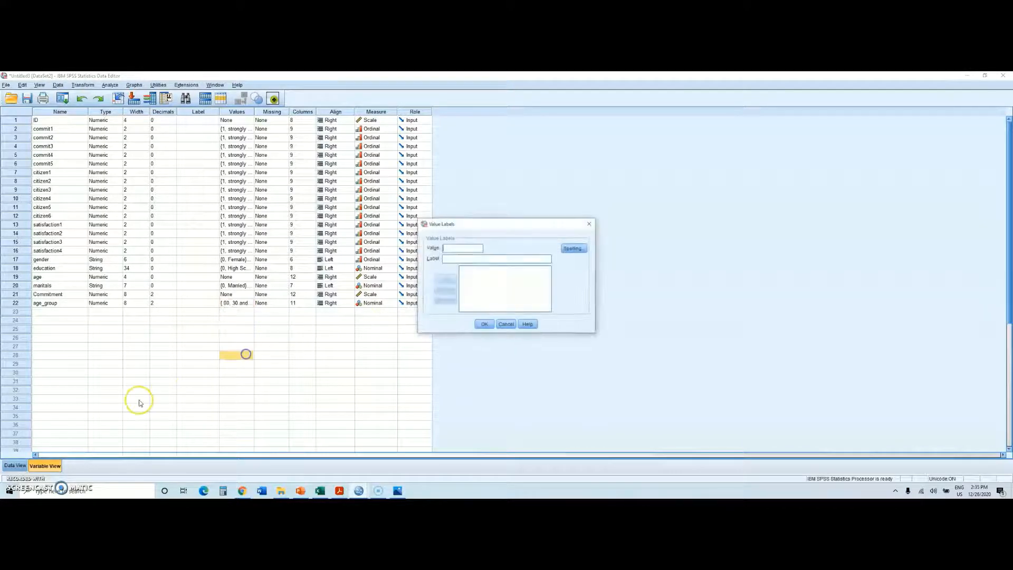
pyautogui.click(589, 223)
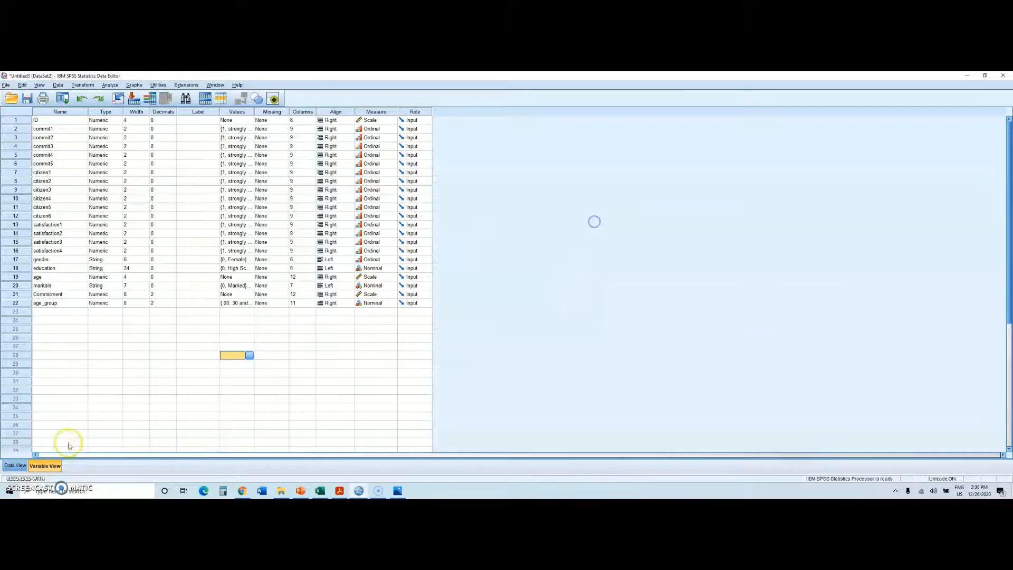
# Check age_group in the case data with value labels shown, switch back to numeric codes, and look through further cases.
pyautogui.click(14, 465)
pyautogui.click(463, 454)
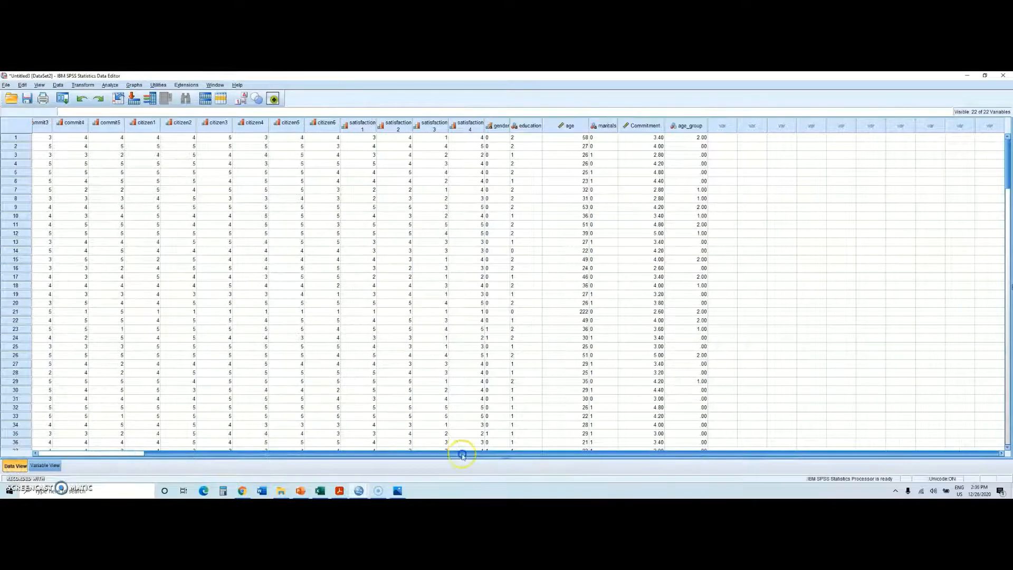
pyautogui.click(240, 99)
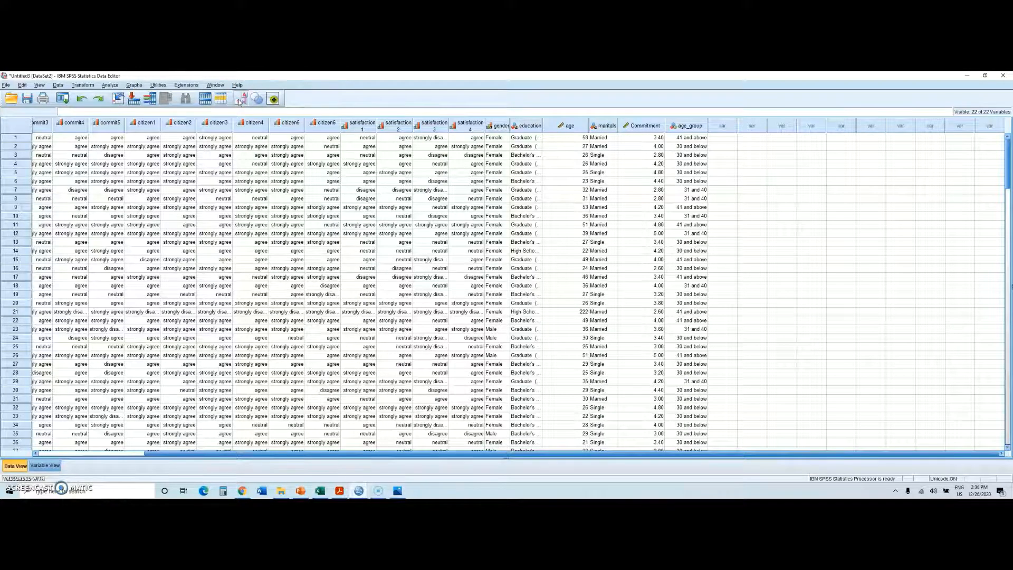
pyautogui.click(241, 101)
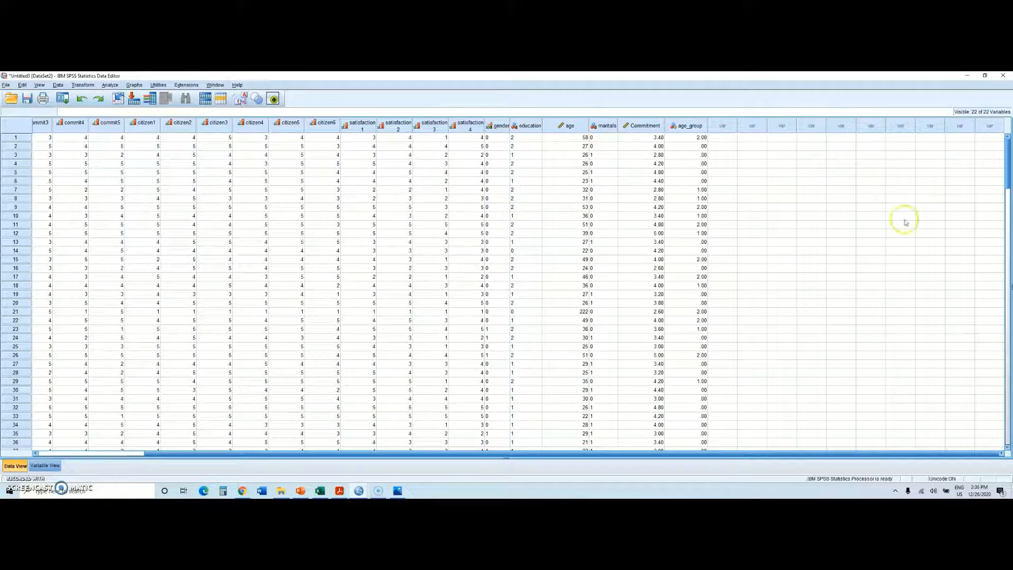
pyautogui.scroll(-20, 685, 221)
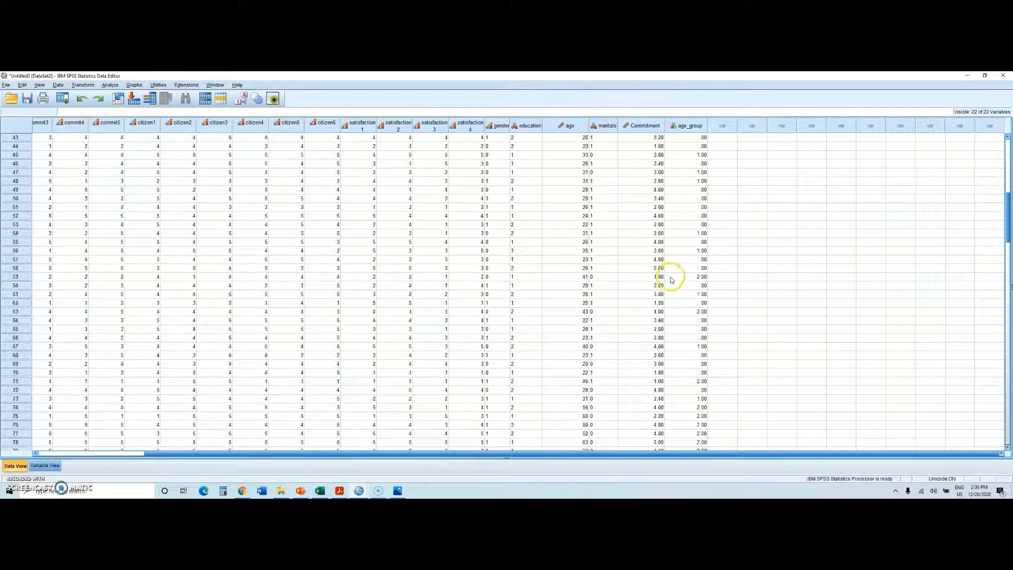
pyautogui.scroll(-2, 670, 285)
# Consult the Dealing with Data slide in PowerPoint, return to the SPSS dataset, and view its columns from ID onward.
pyautogui.click(301, 490)
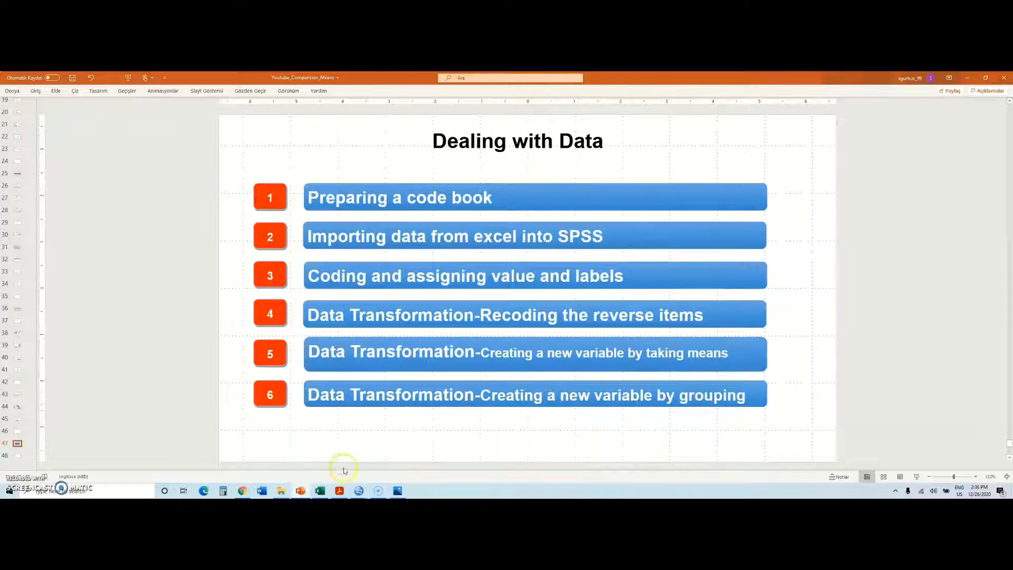
pyautogui.moveTo(368, 486)
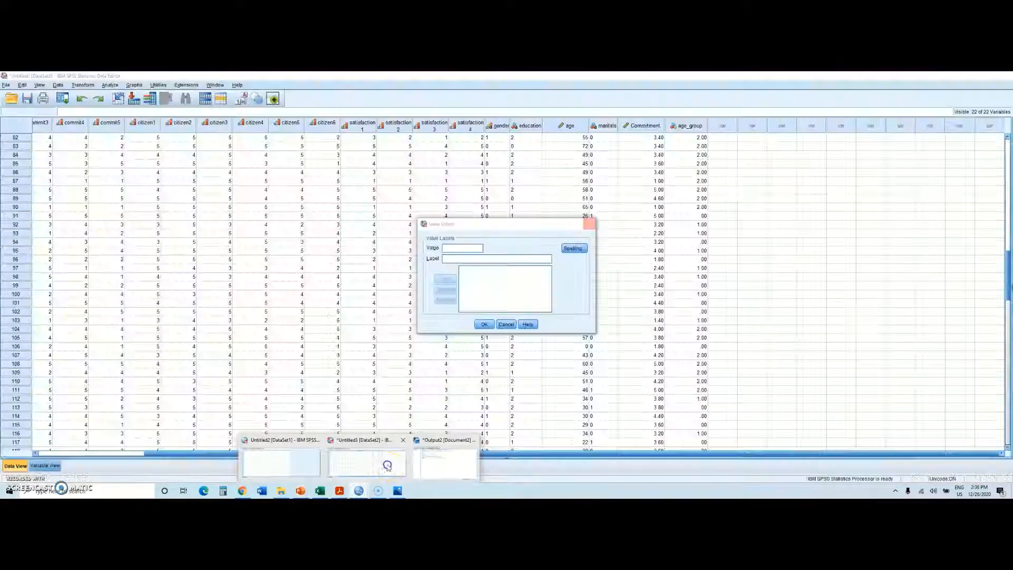
pyautogui.click(387, 464)
pyautogui.click(259, 259)
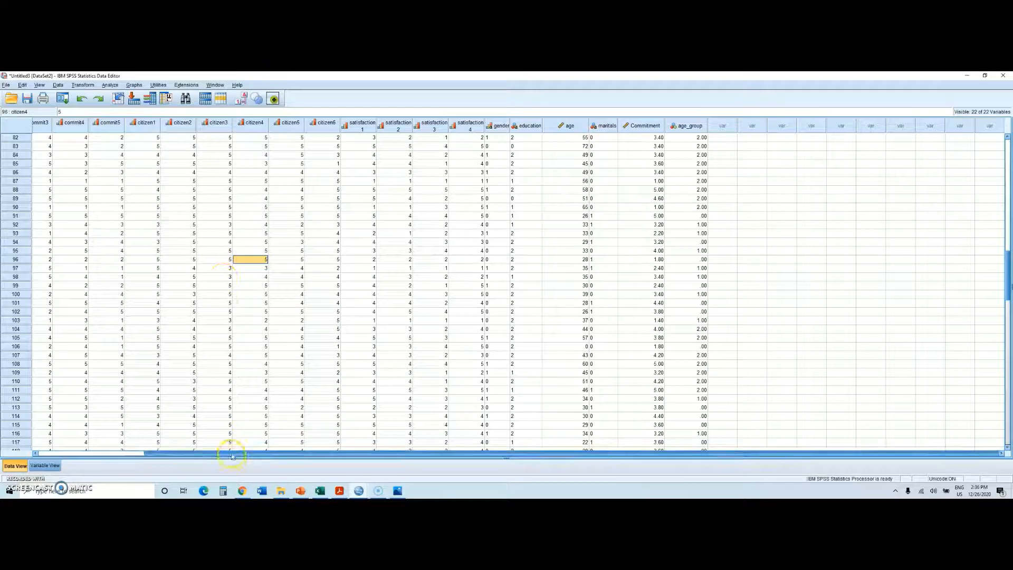
pyautogui.moveTo(232, 455); pyautogui.dragTo(33, 452)
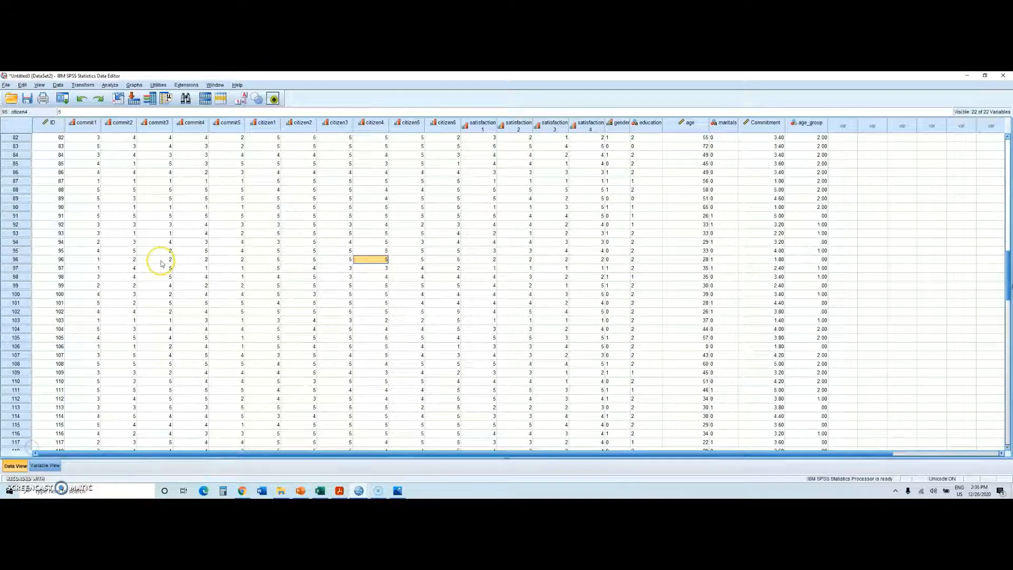